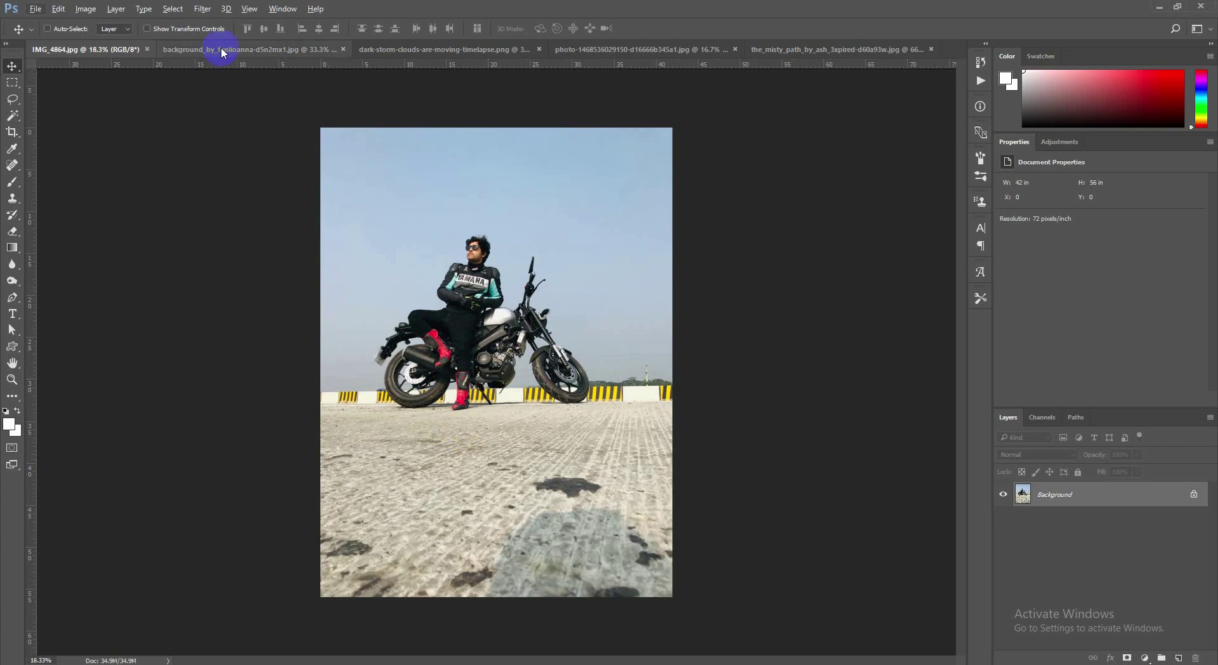
- Apply the Camera Raw filter to the photo with Highlights at -100 and Shadows at +20
left_click(202, 8)
left_click(698, 293)
key("ctrl+shift+a")
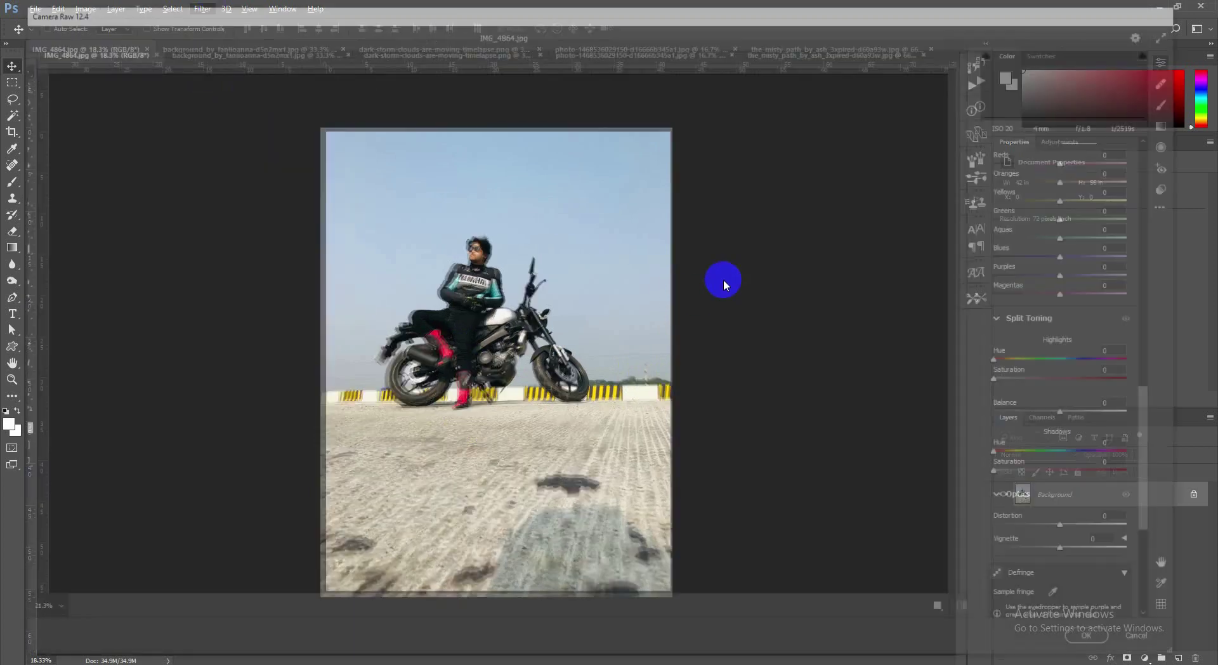
scroll(1068, 365, "up", 5)
scroll(1067, 360, "up", 5)
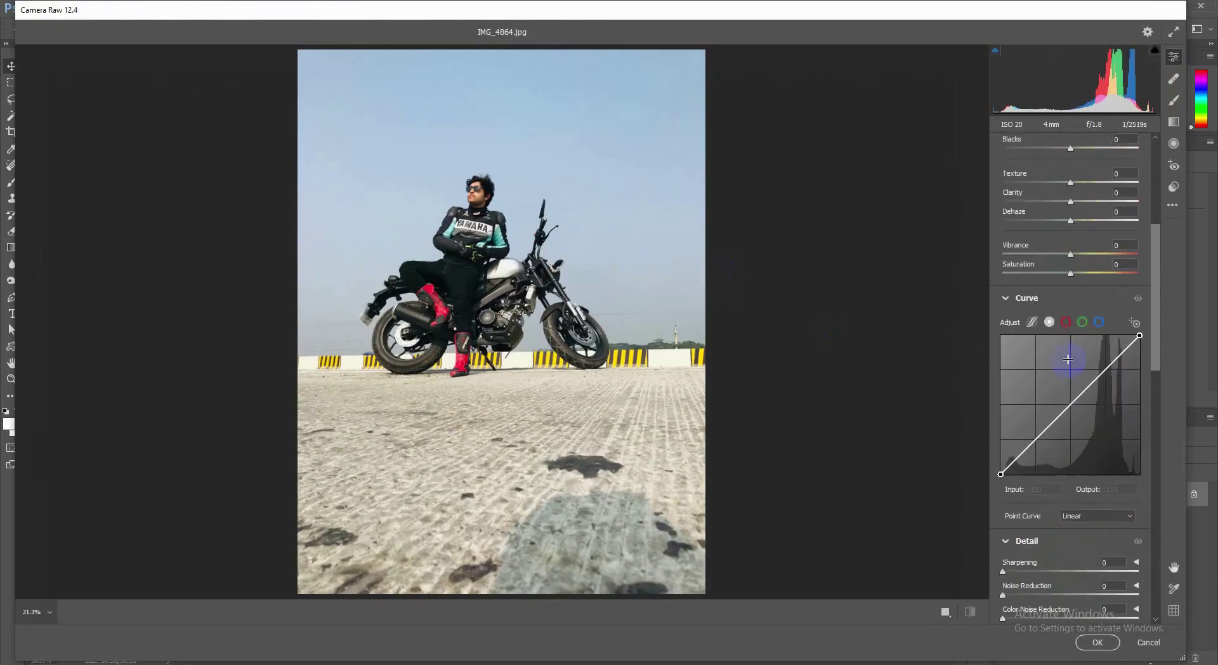
left_click_drag(1071, 263, 992, 249)
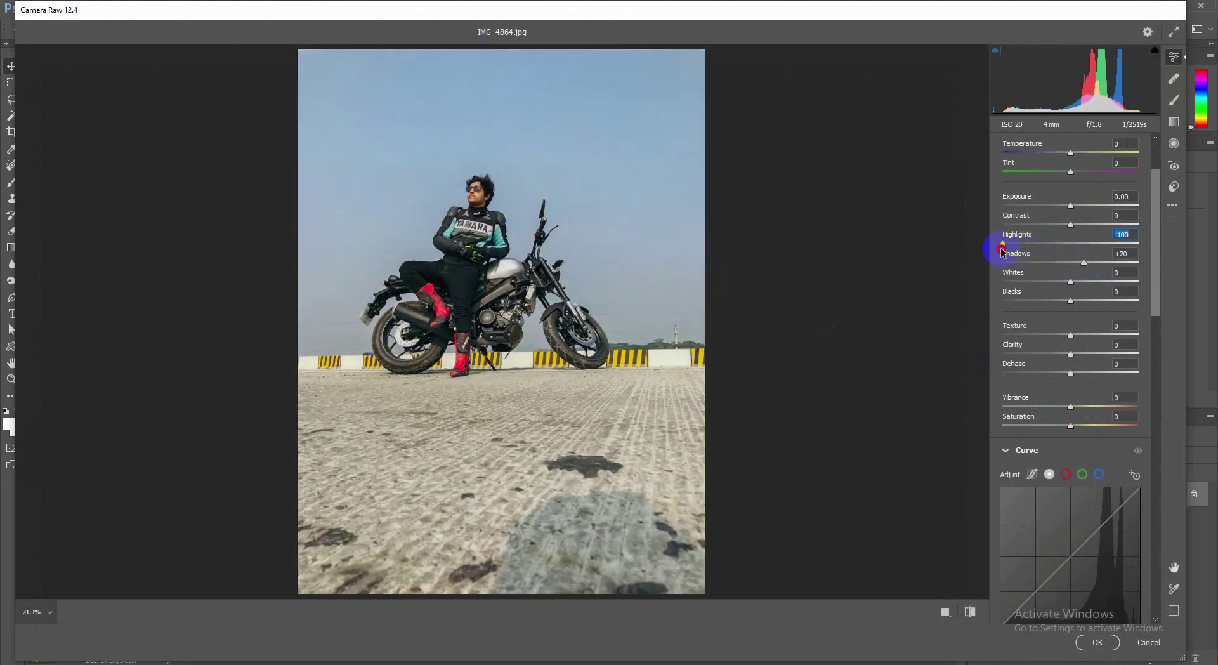
left_click(1098, 641)
- Crop the photo more tightly around the rider and motorcycle, to about 31.3 by 41.7 in
key("c")
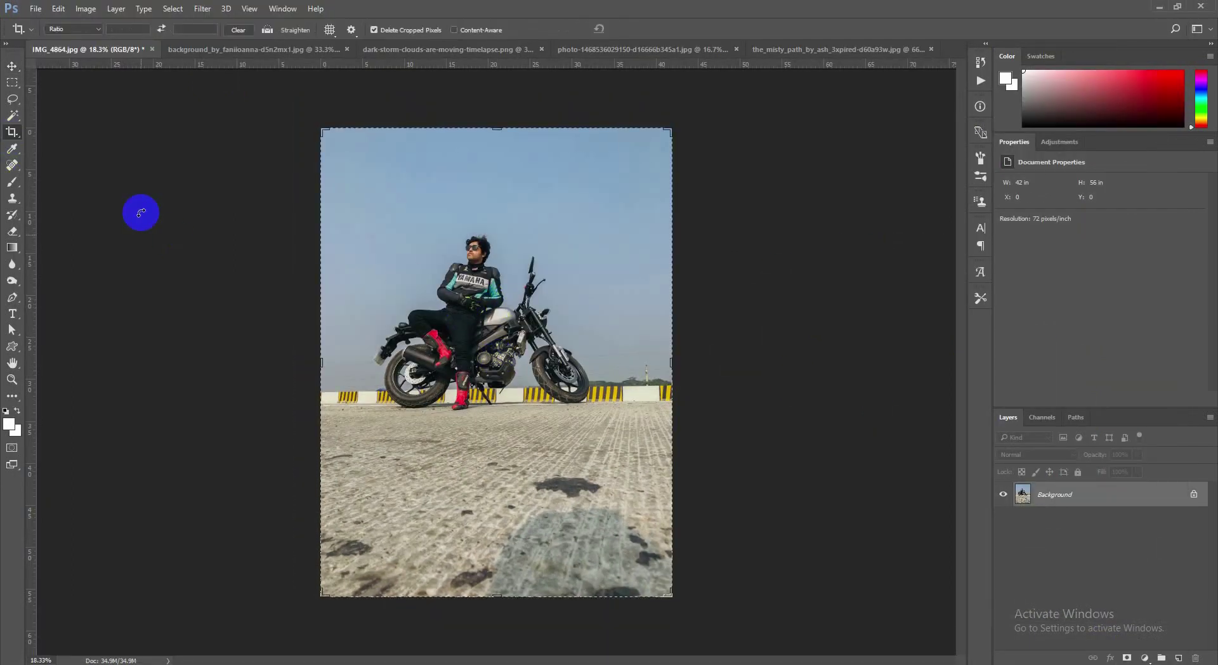
left_click_drag(669, 596, 628, 570)
left_click_drag(357, 554, 353, 536)
left_click_drag(630, 552, 628, 542)
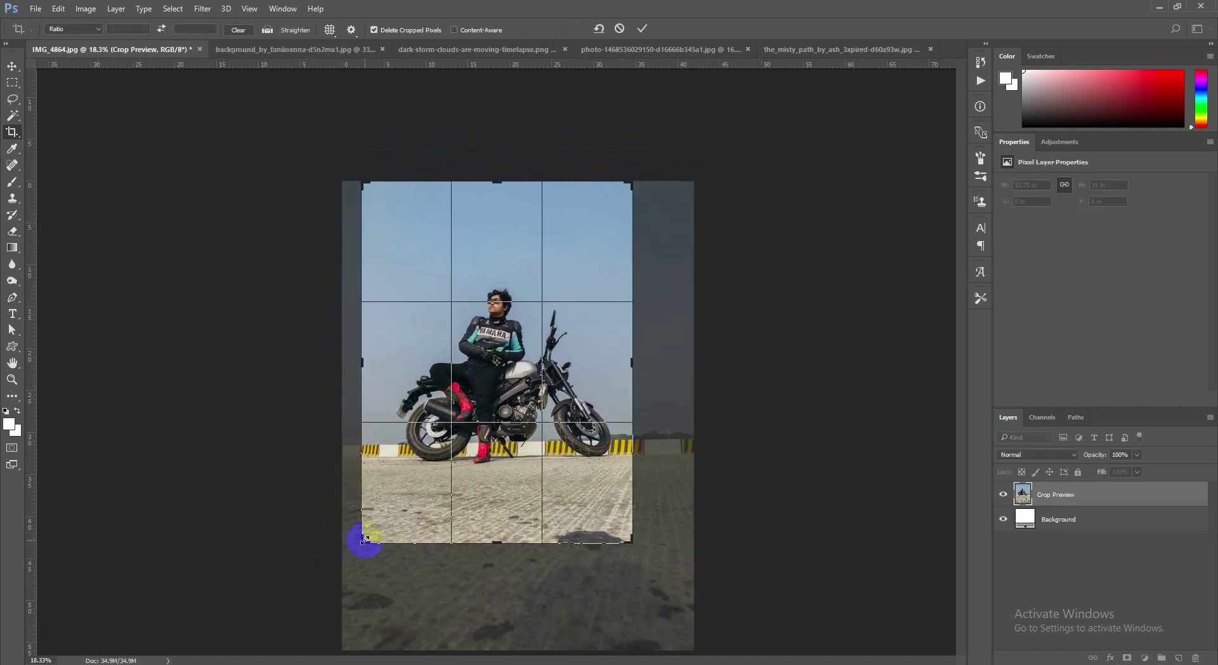
left_click_drag(363, 541, 368, 535)
left_click(642, 28)
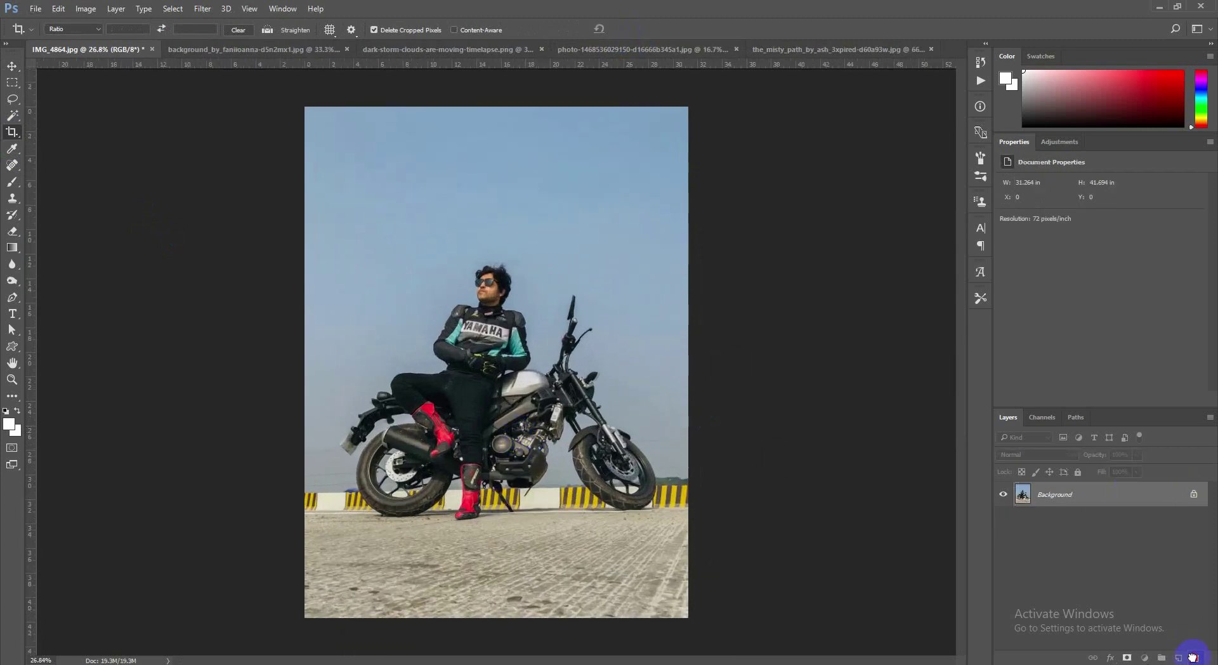
left_click(691, 577)
left_click_drag(685, 613, 683, 602)
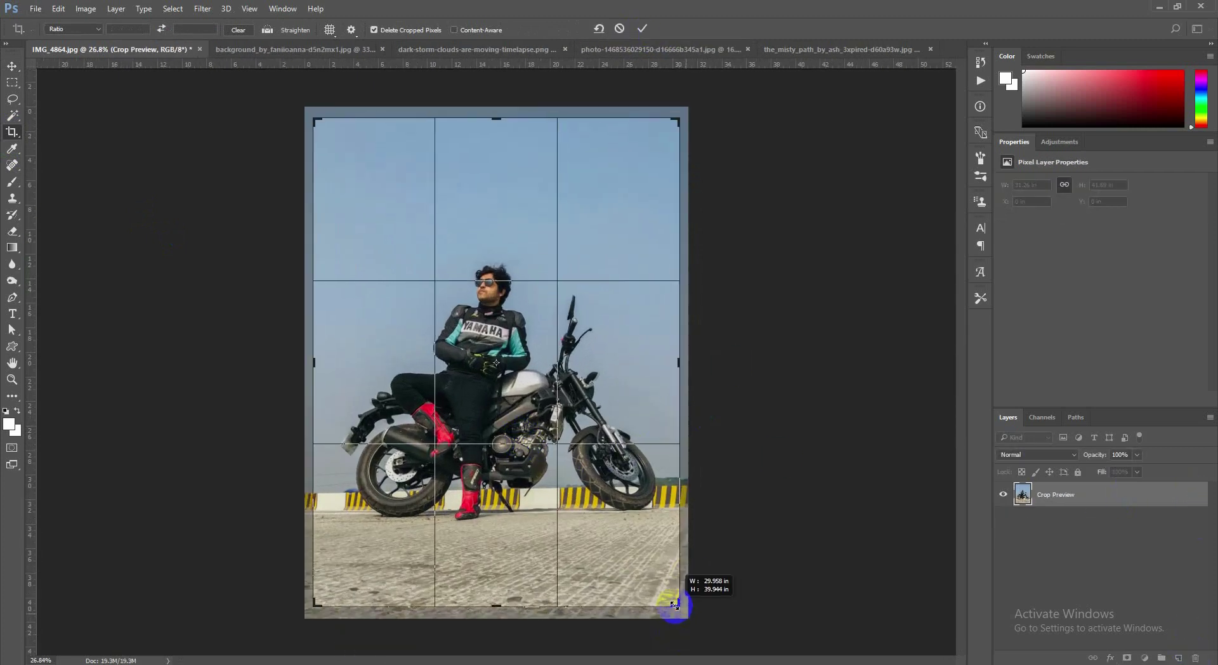
left_click_drag(489, 115, 492, 94)
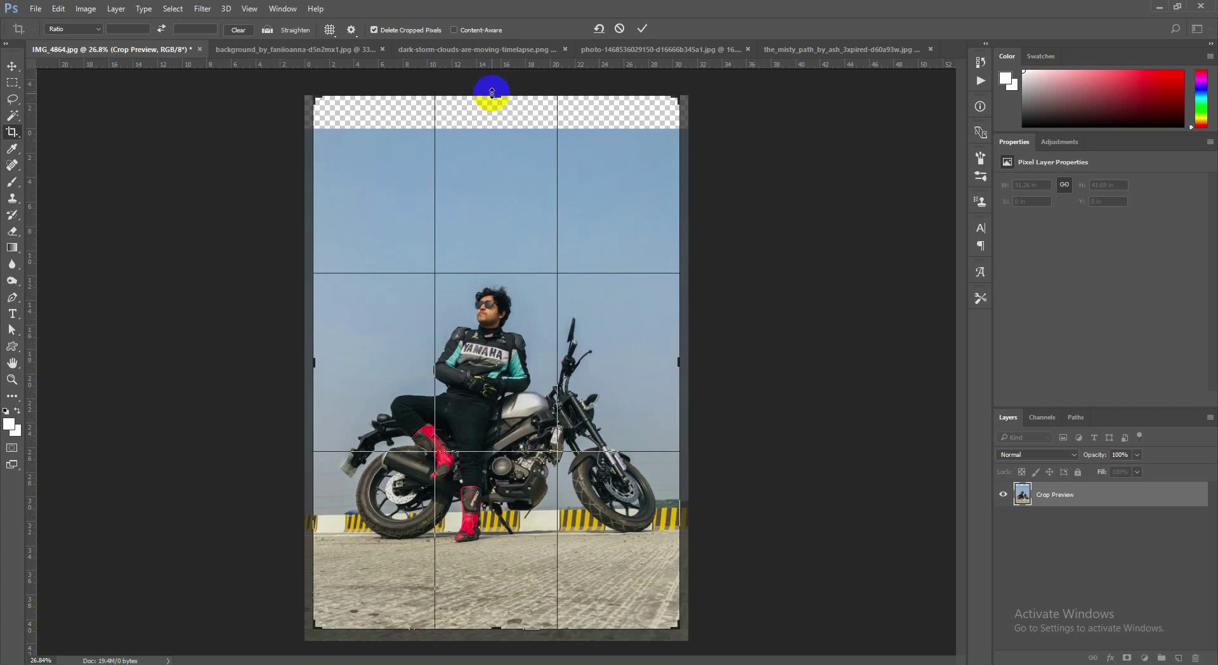
left_click(647, 30)
key("ctrl+z")
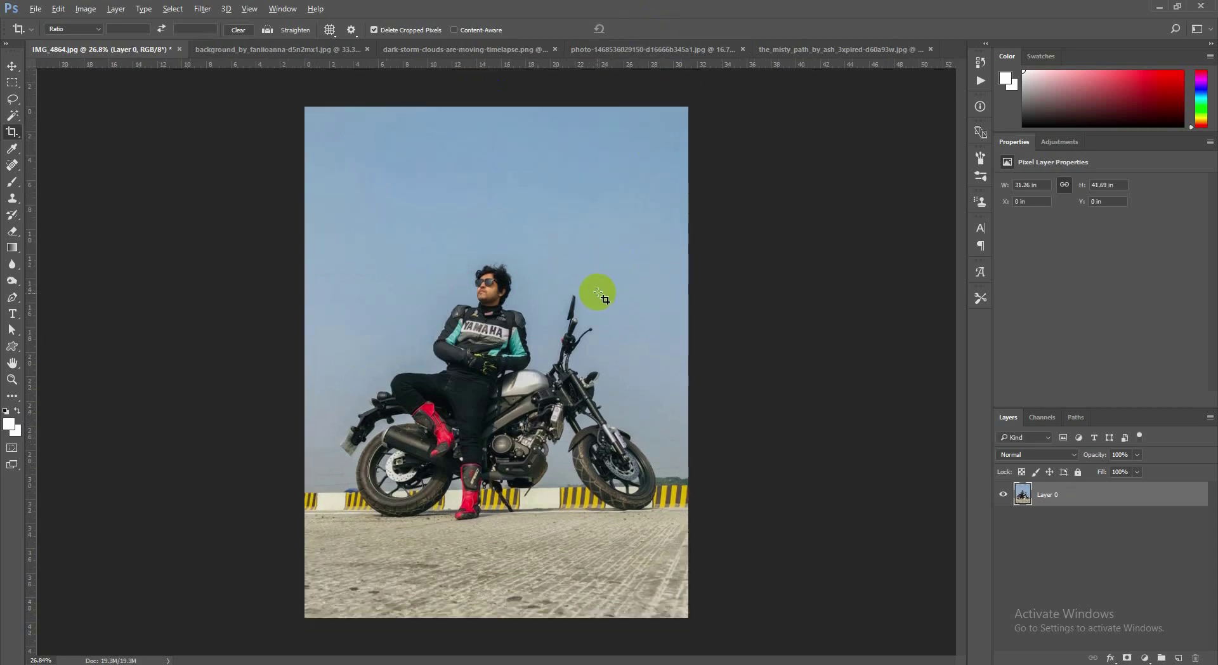
- Extend the canvas about 3.8 in above the sky with the Crop tool and apply Auto Contrast
left_click(482, 113)
left_click_drag(496, 110, 501, 91)
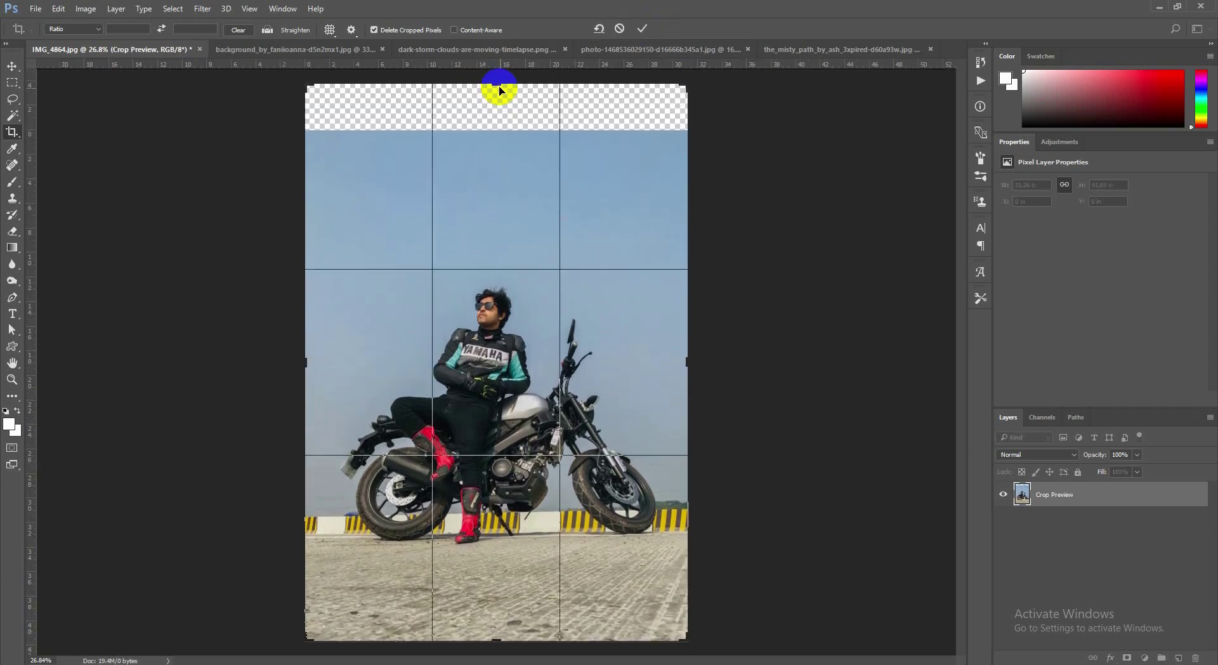
left_click(645, 29)
left_click(18, 67)
left_click(86, 9)
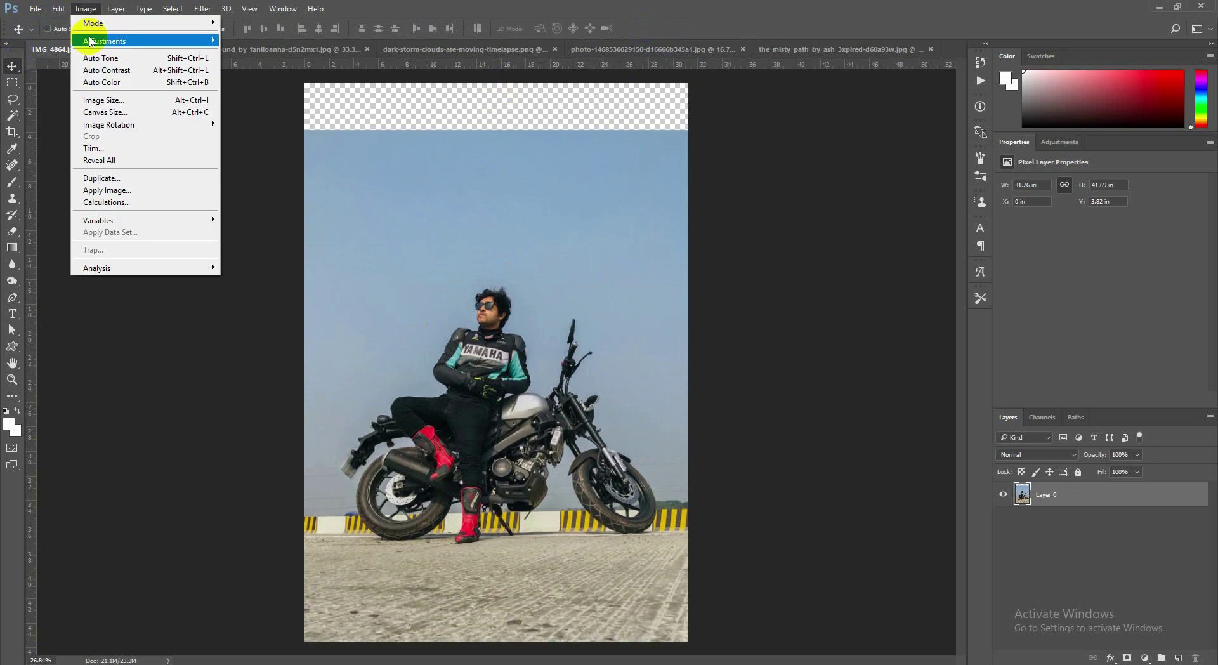
left_click(110, 70)
- Trace a closed Pen path along the top edge of the roadside barrier and around the whole road area below it
left_click(24, 299)
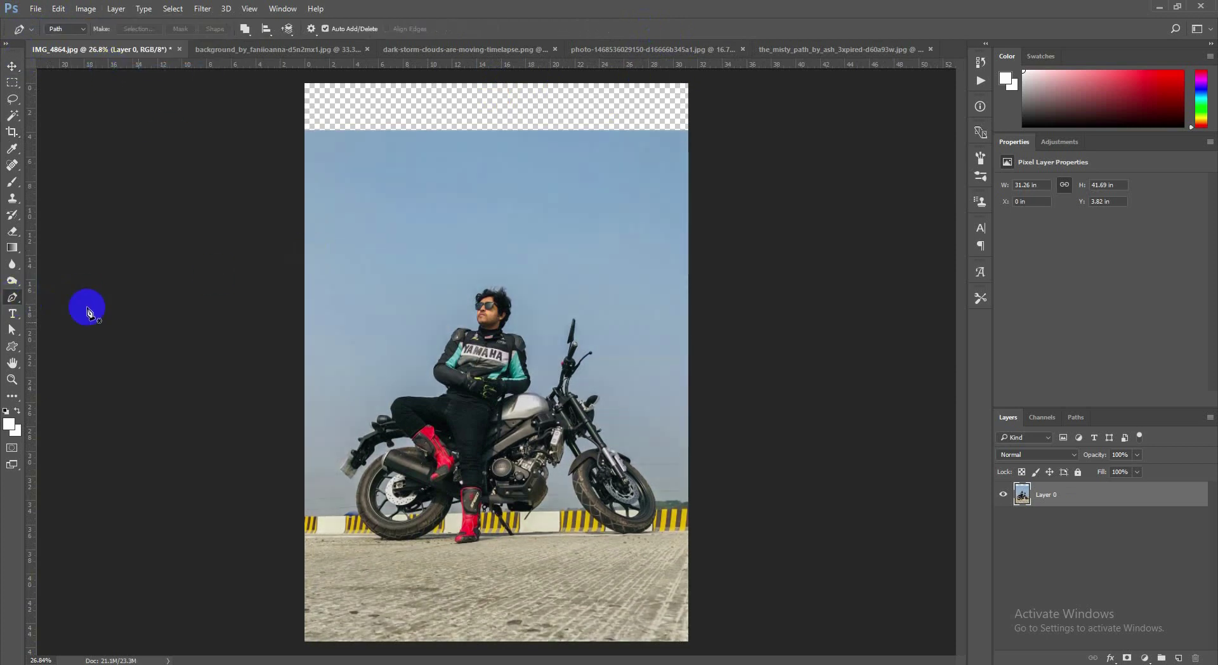
scroll(327, 519, "up", 5)
scroll(327, 519, "up", 2)
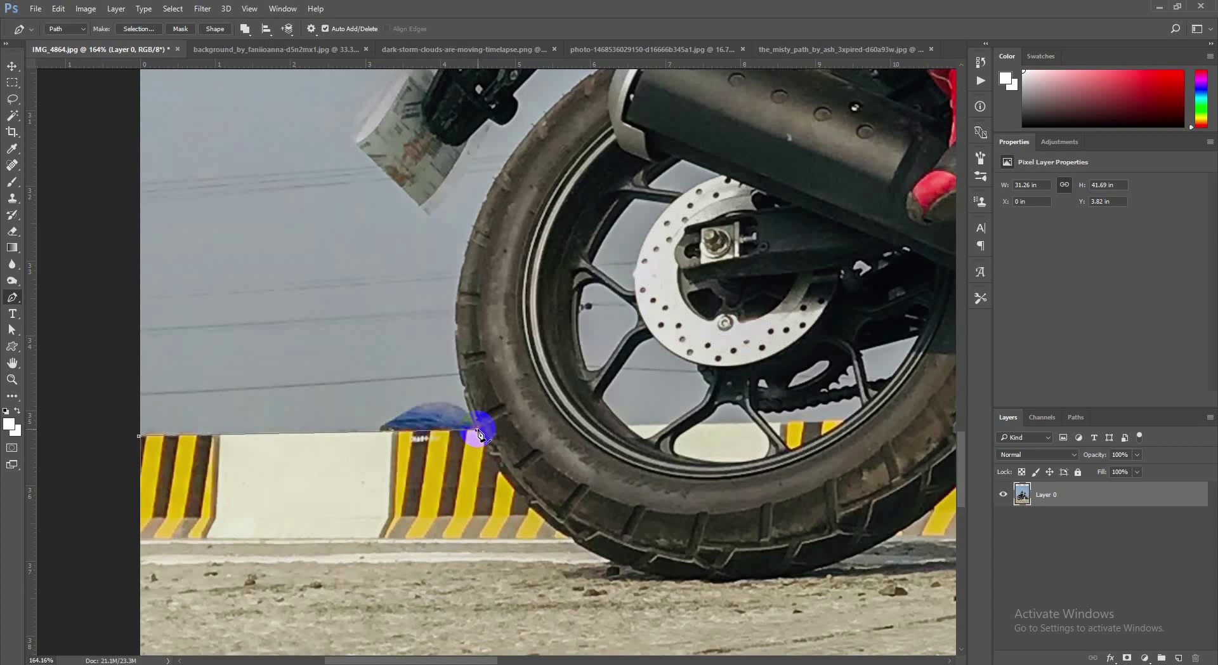
left_click_drag(543, 412, 361, 491)
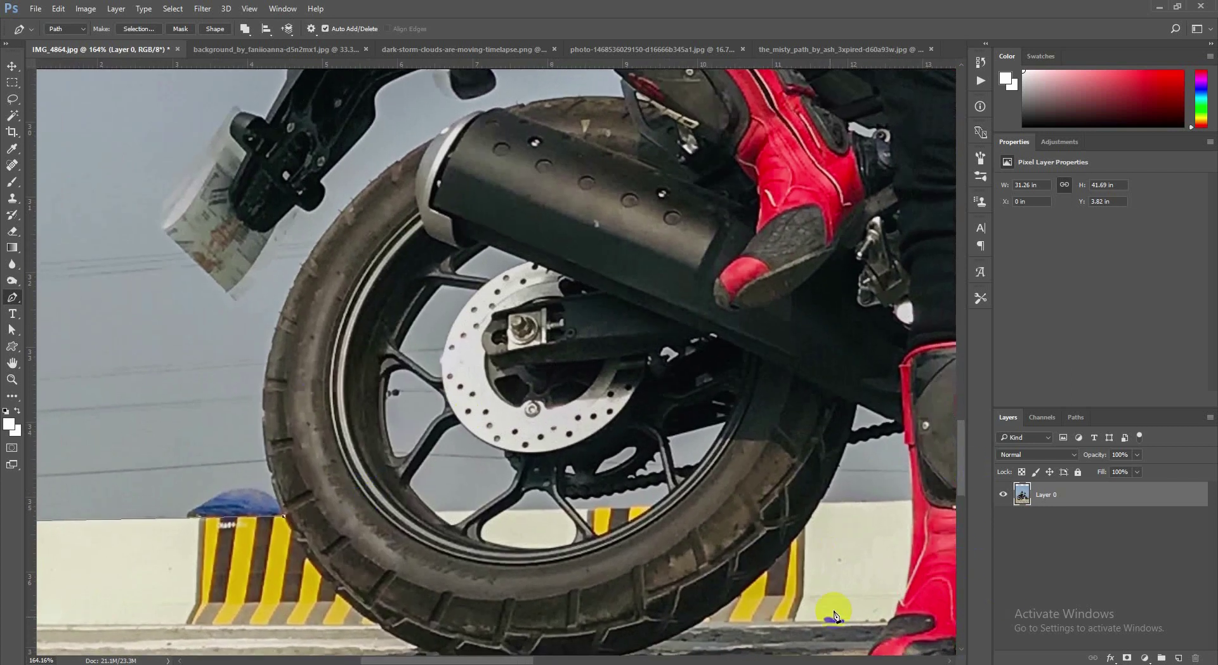
left_click(825, 500)
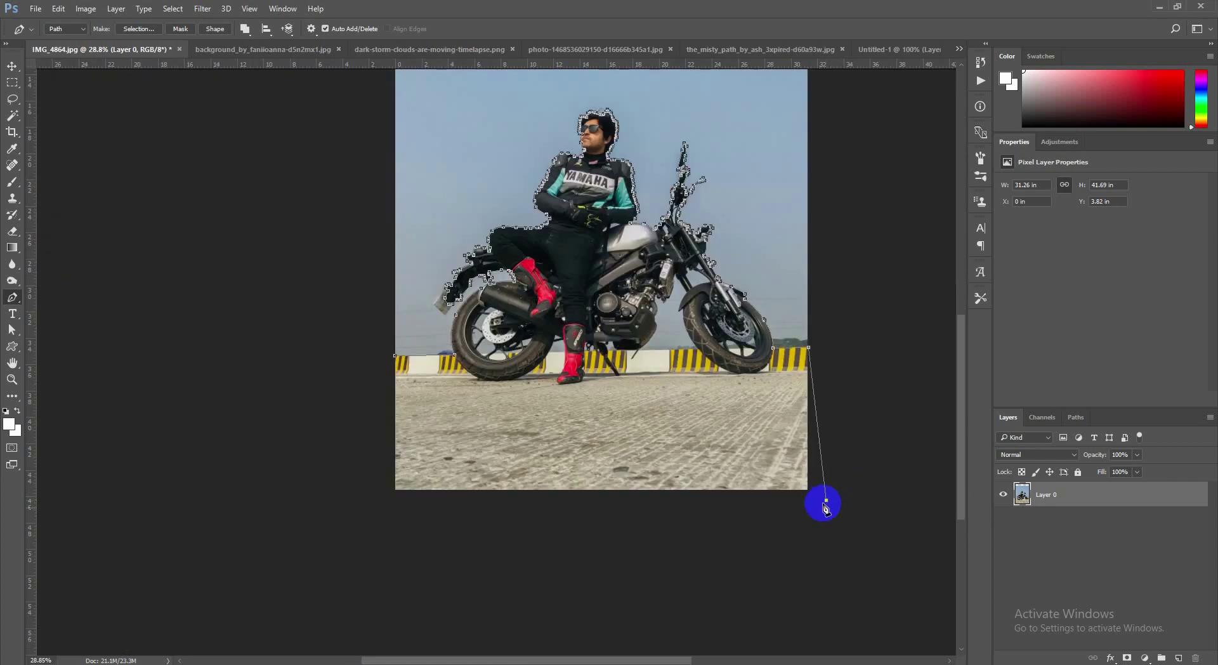
left_click(368, 522)
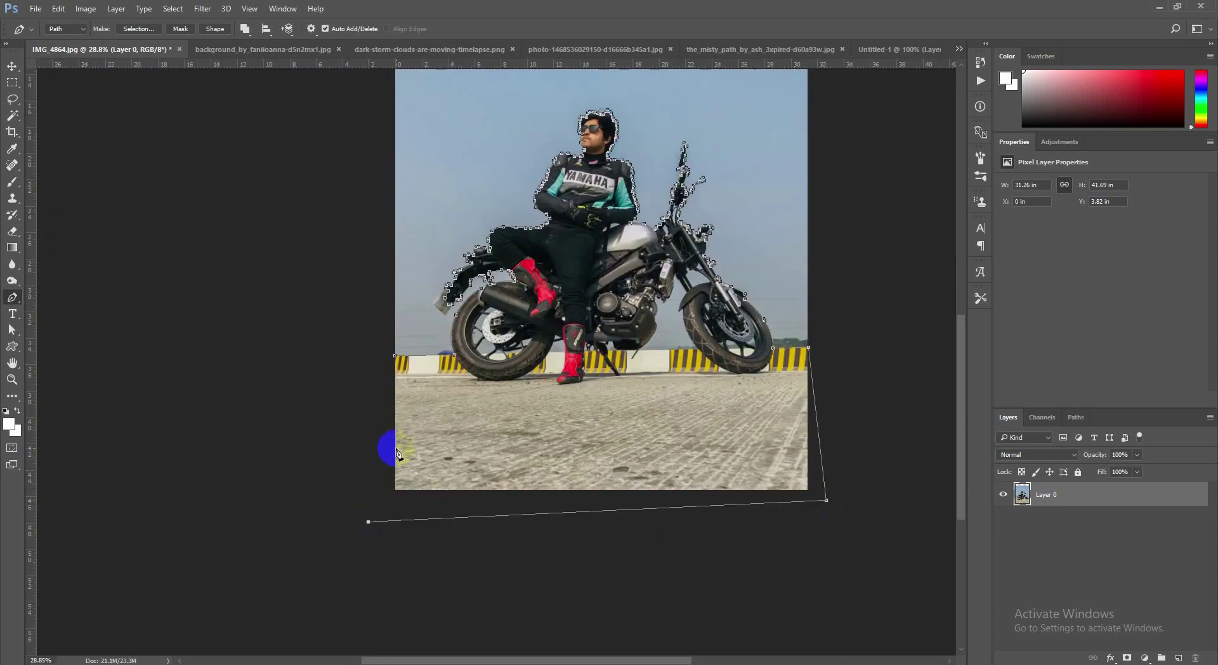
left_click(396, 354)
- Convert the path to a new anti-aliased selection with a feather radius of 0 and add it as a layer mask
scroll(440, 420, "up", 1)
right_click(544, 376)
left_click(591, 115)
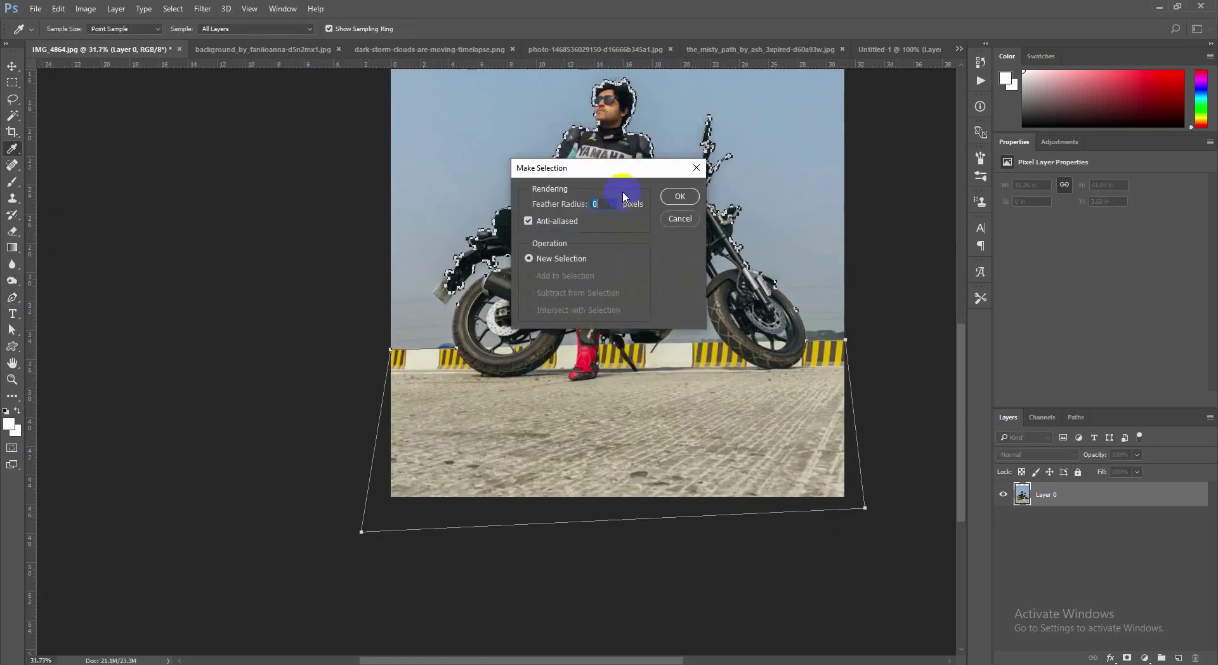
key("Return")
left_click(1118, 657)
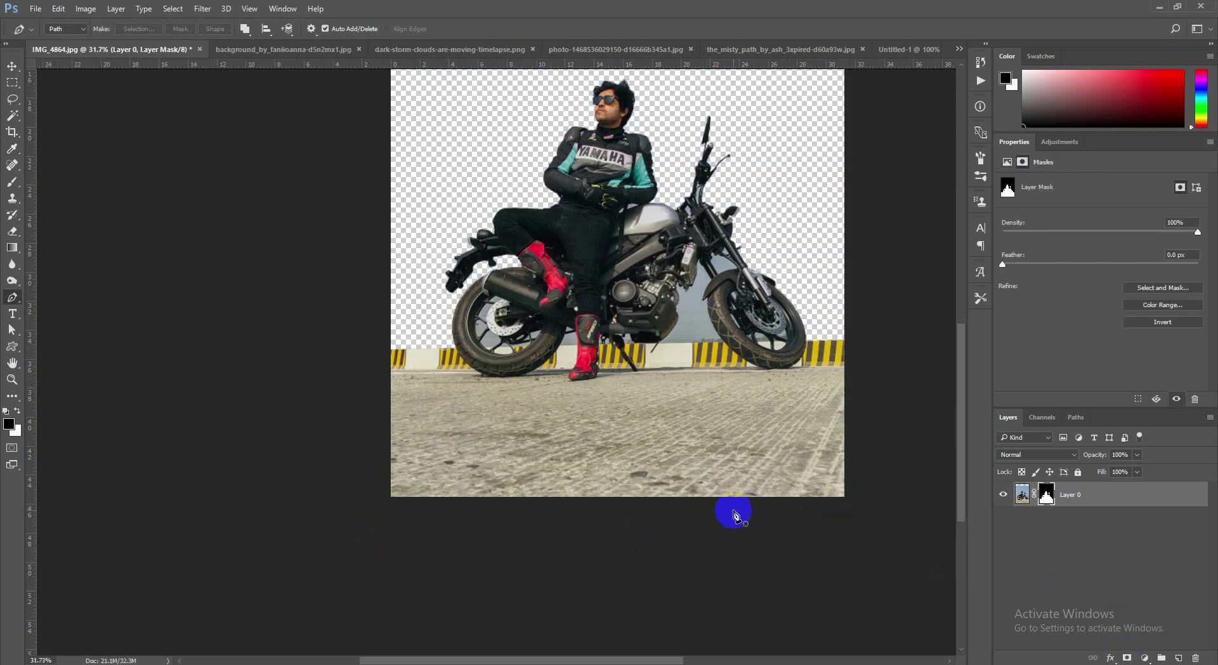
- Refine the layer mask along the edges of the rider's hair with the Refine Edge brush in Select and Mask
scroll(701, 250, "up", 5)
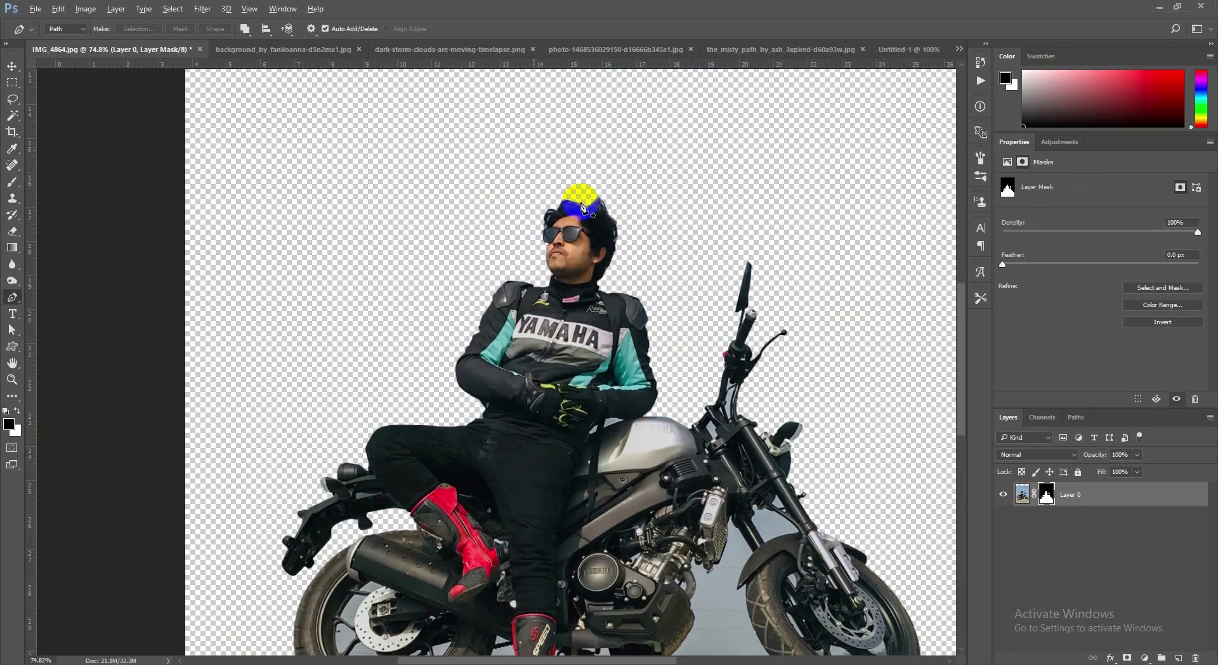
scroll(583, 206, "up", 4)
right_click(1046, 494)
left_click(1074, 592)
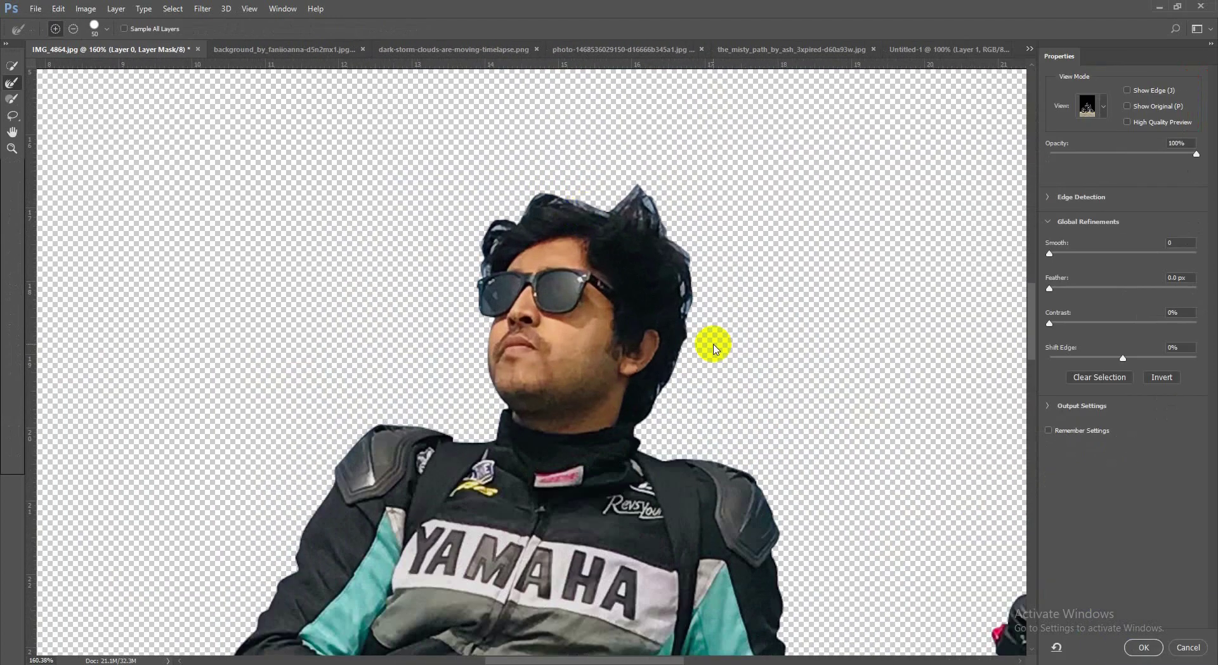
mouse_move(657, 415)
left_mouse_down()
mouse_move(691, 328)
mouse_move(690, 265)
mouse_move(658, 212)
left_mouse_up()
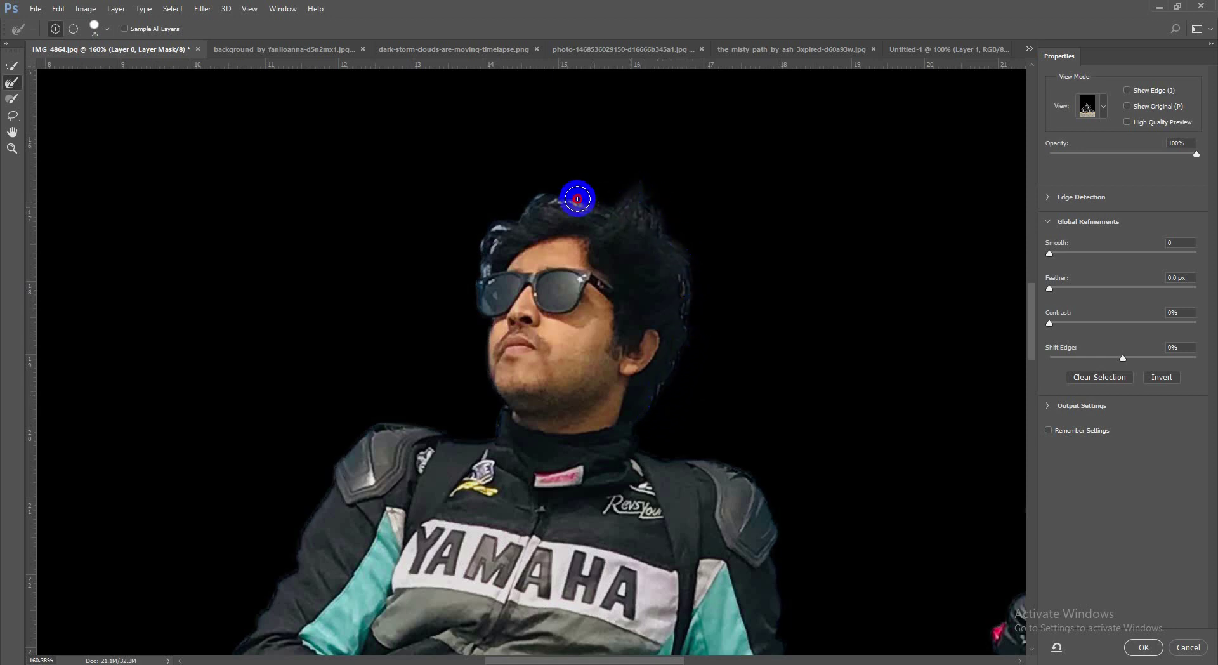
mouse_move(578, 200)
left_mouse_down()
mouse_move(535, 198)
mouse_move(491, 227)
mouse_move(482, 264)
mouse_move(509, 219)
left_mouse_up()
left_click(1143, 647)
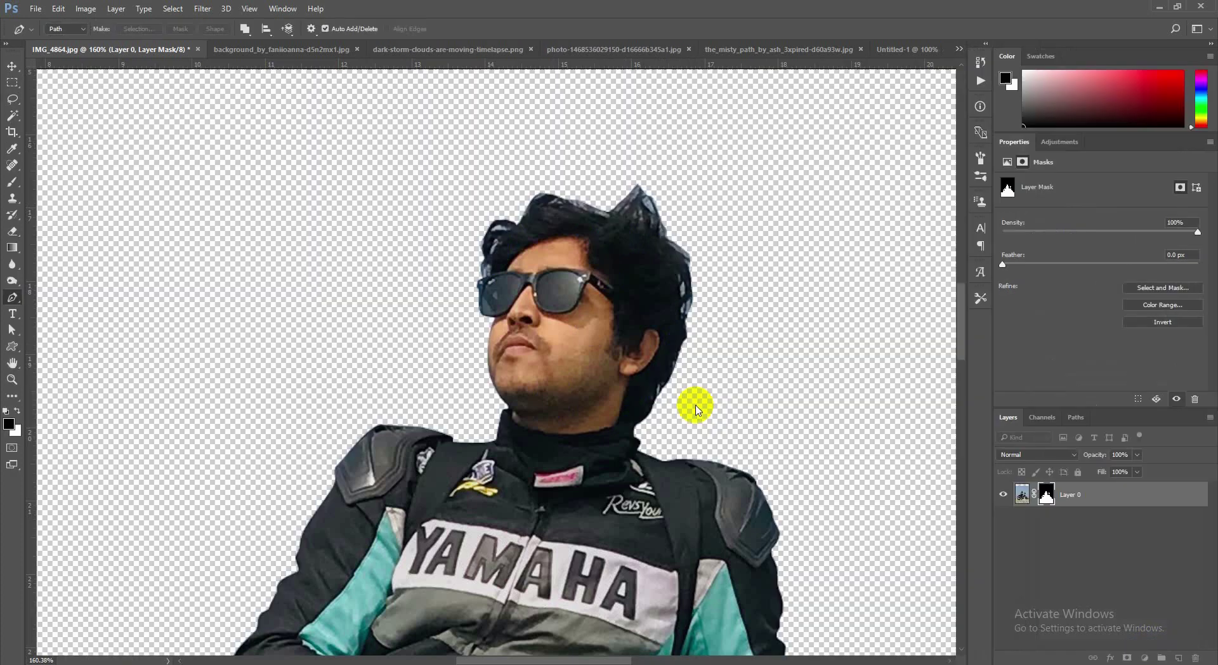
- Save the masked image as the Photoshop document IMG_4864.psd
key("p")
scroll(666, 437, "down", 2)
scroll(690, 455, "down", 5)
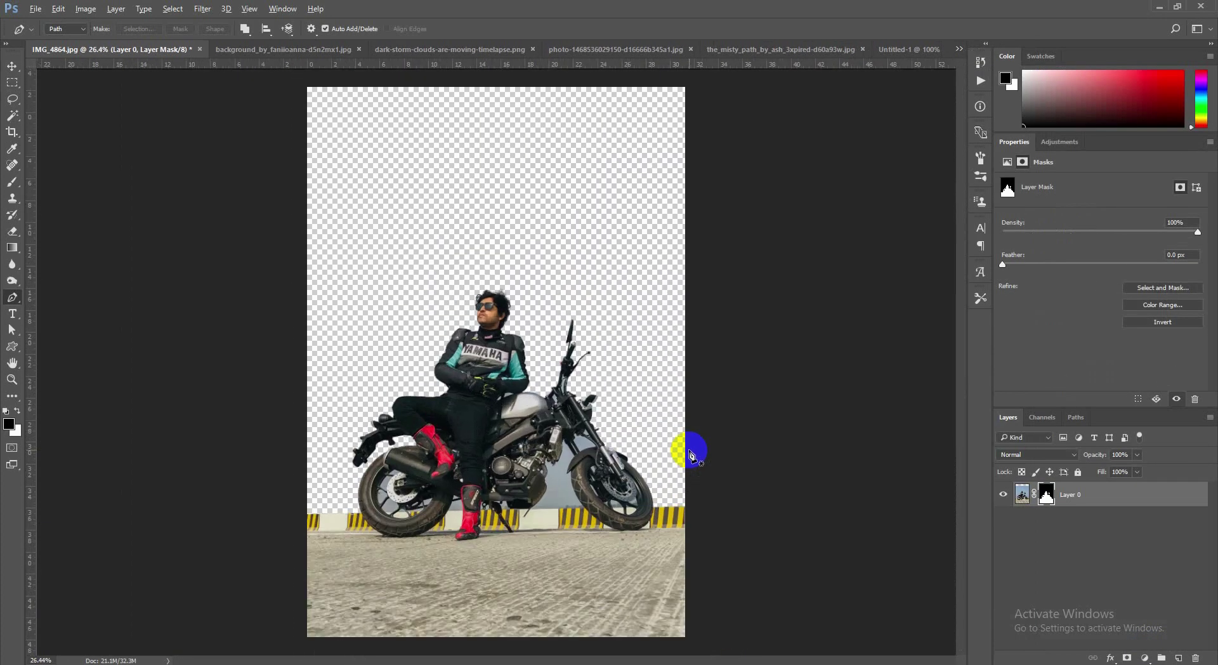
key("shift+ctrl+s")
left_click(1005, 618)
key("ctrl+0")
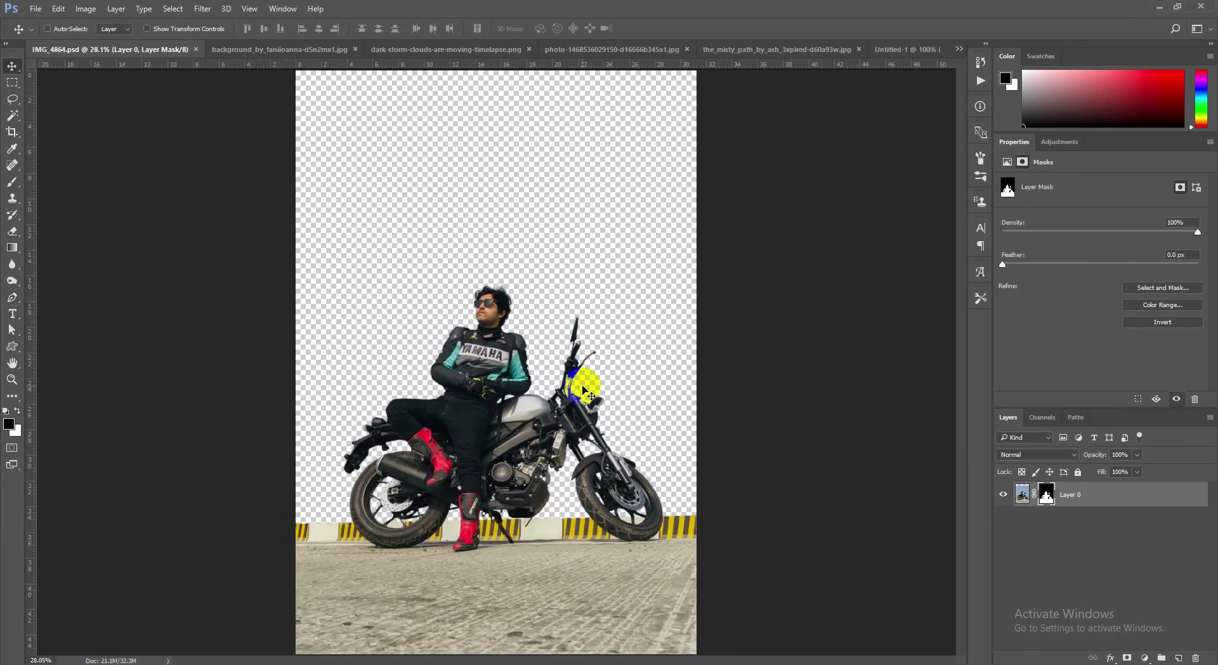
- Convert the masked rider layer to a smart object
scroll(581, 387, "down", 2)
scroll(571, 396, "up", 1)
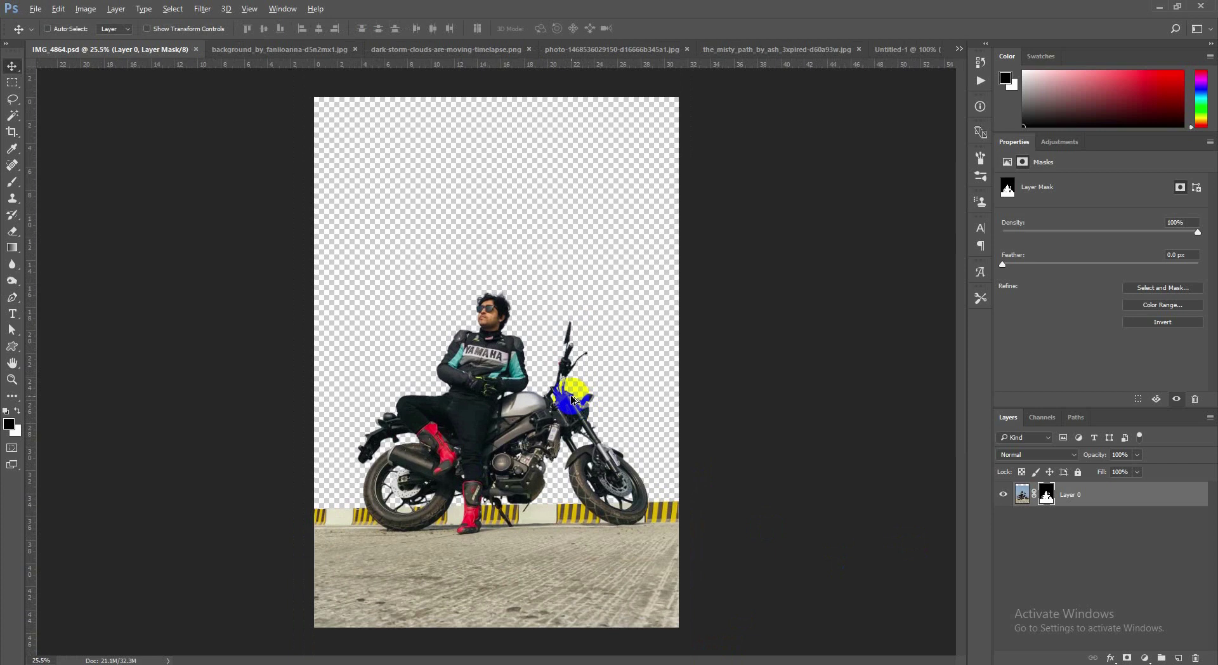
right_click(1091, 497)
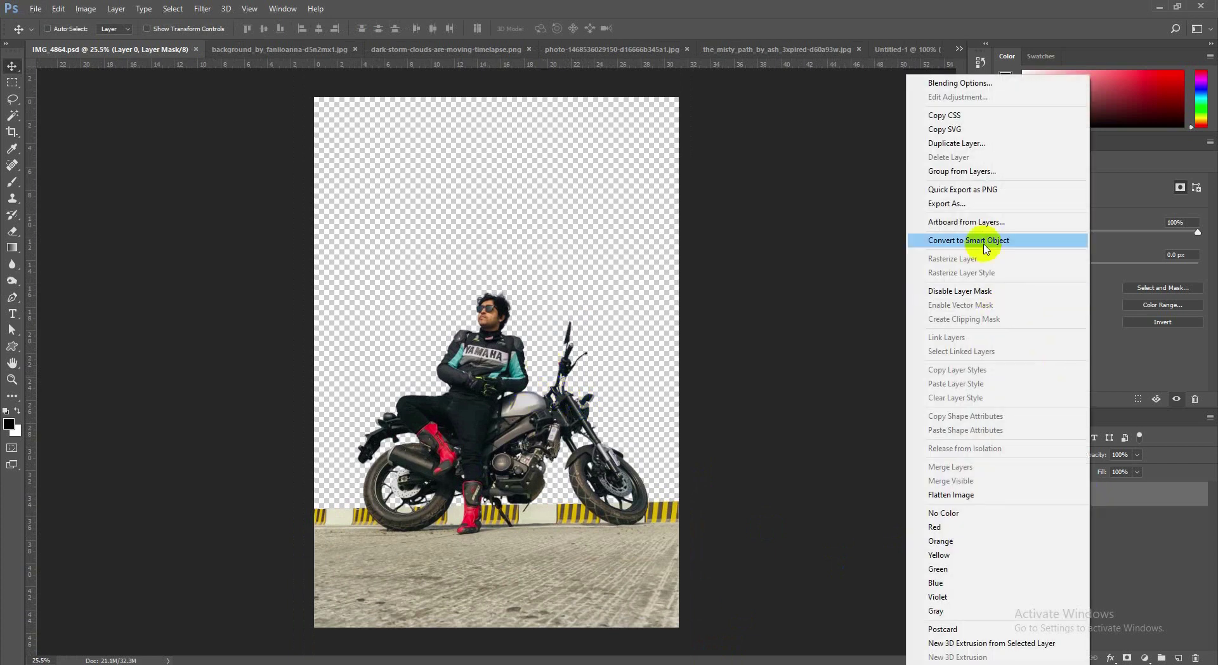
left_click(1018, 238)
- Scale the rider layer to about 115% and rotate it about 1.45° clockwise with Free Transform
key("ctrl+t")
left_click_drag(680, 292, 715, 281)
left_click_drag(596, 326, 588, 328)
left_click_drag(739, 365, 797, 394)
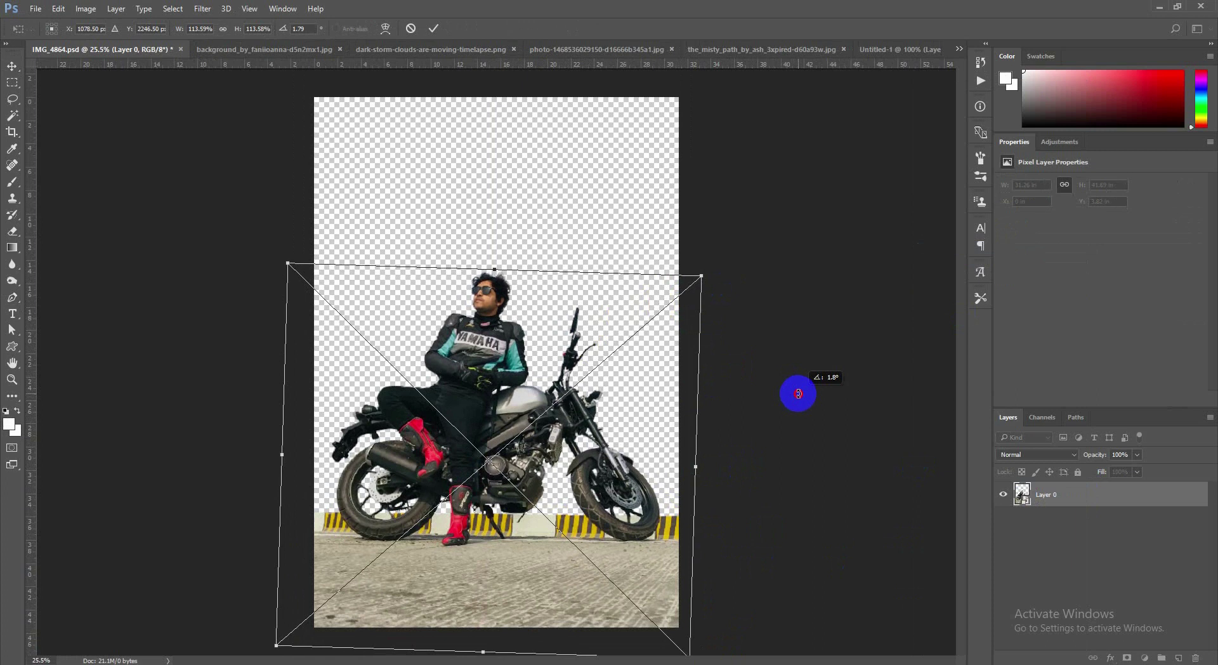
left_click_drag(701, 276, 703, 274)
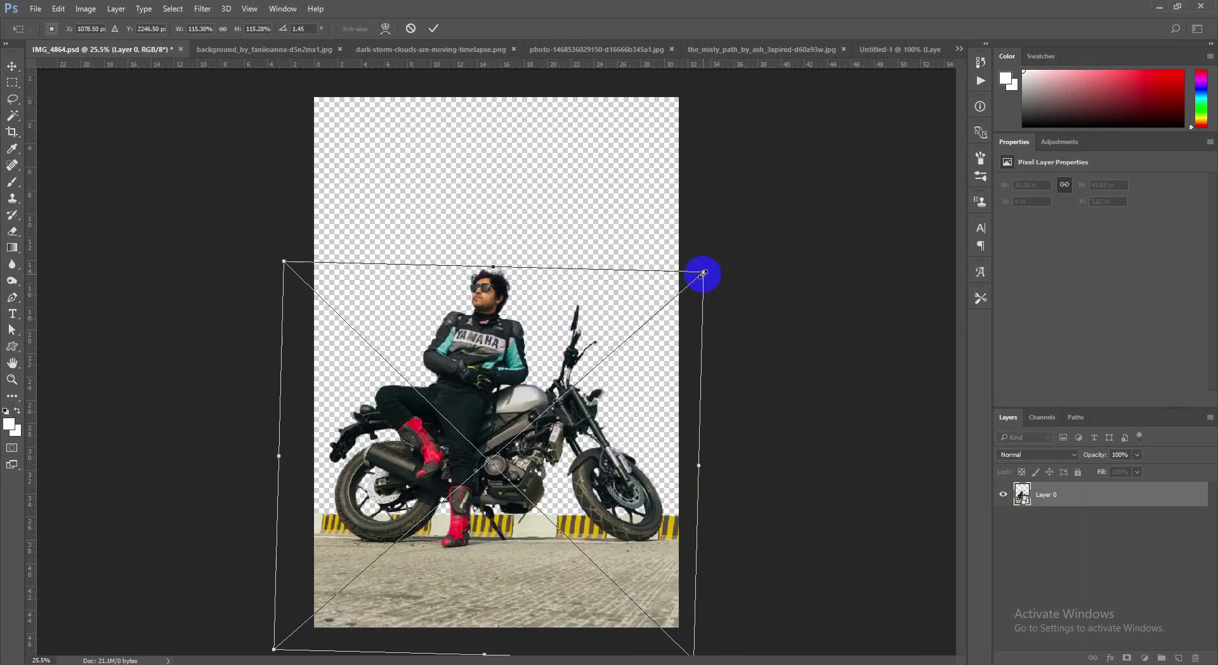
double_click(511, 357)
scroll(519, 388, "down", 1)
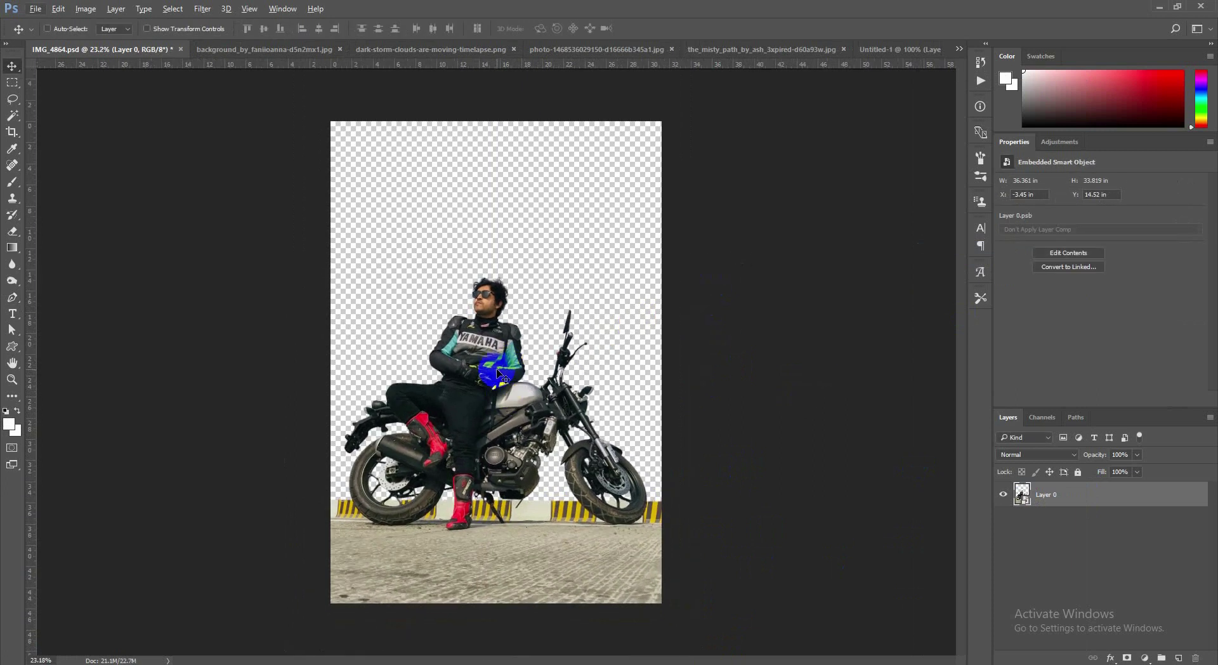
- Compare the open background images, copy the cloudy green mountain photo into IMG_4864.psd and place it beneath the rider layer
left_click(289, 51)
left_click(464, 52)
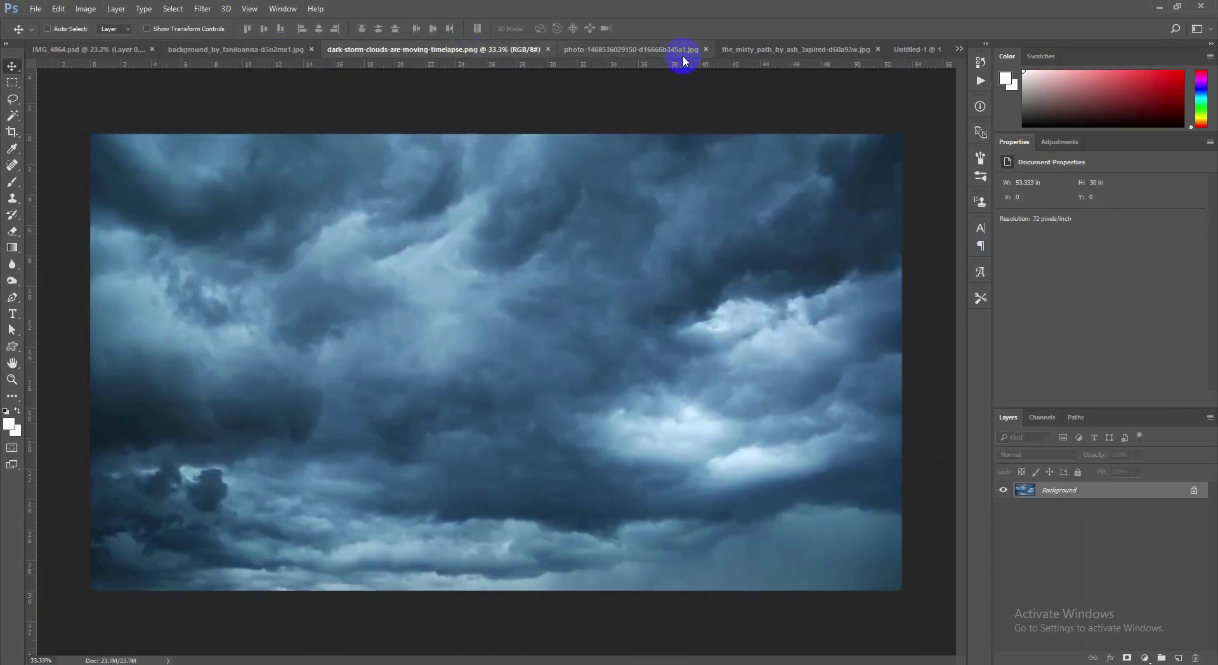
left_click(679, 51)
left_click(798, 47)
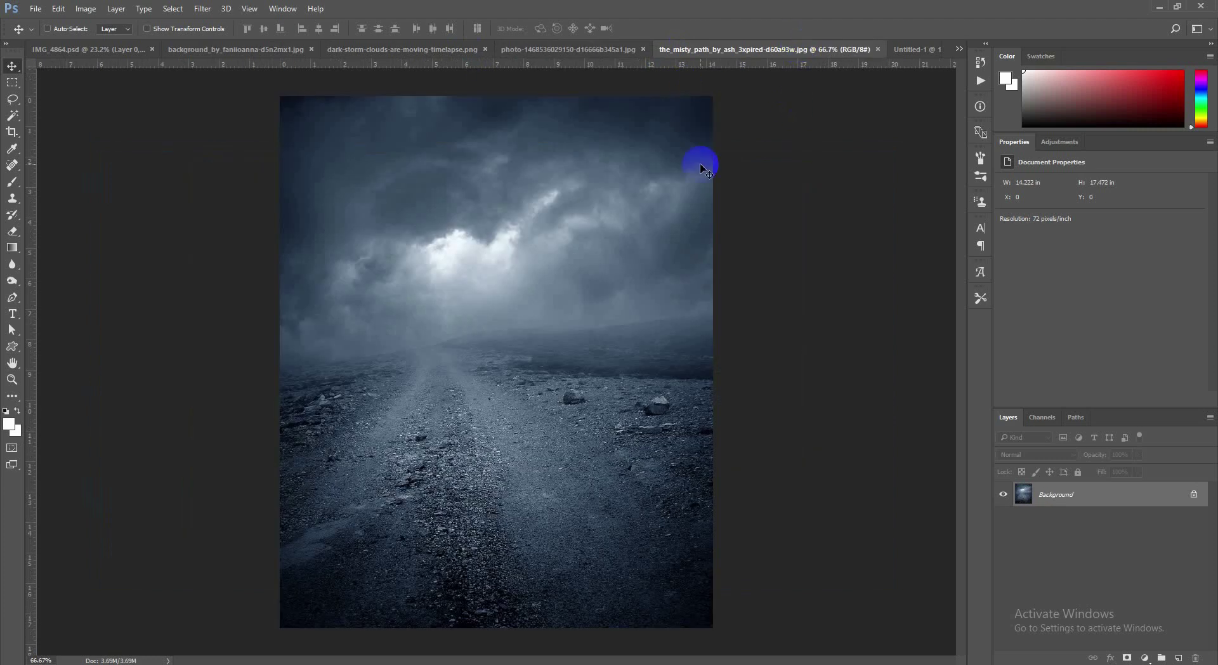
left_click(910, 48)
left_click(738, 50)
left_click(504, 49)
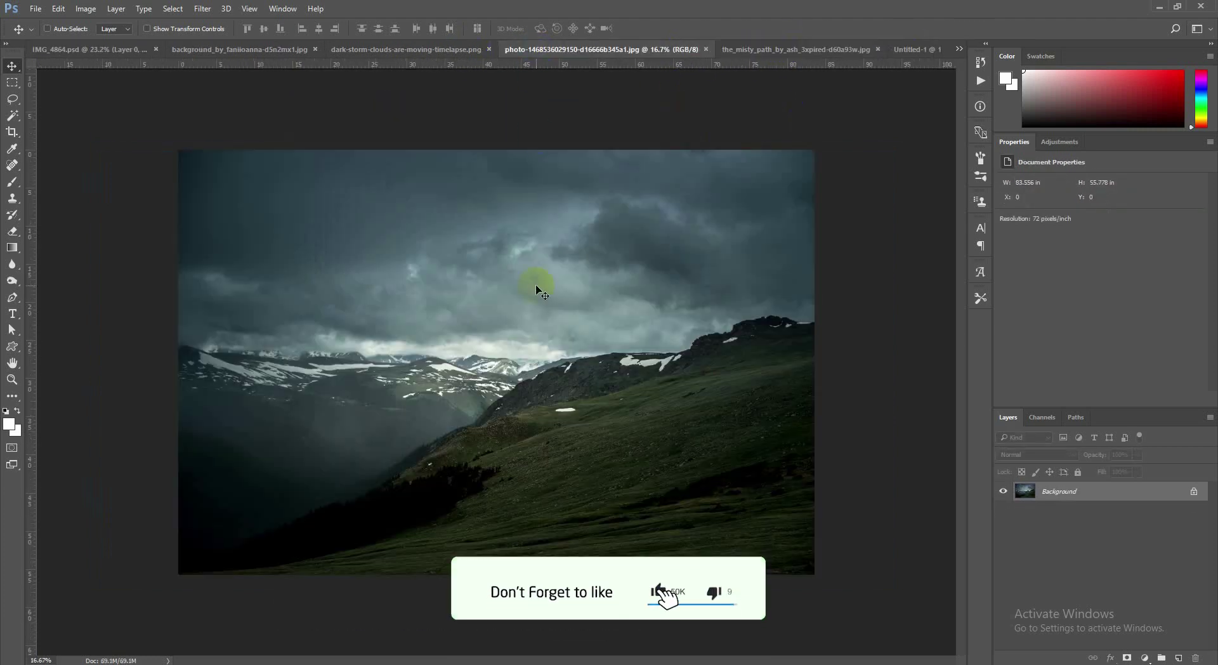
left_click(111, 50)
left_click_drag(111, 49, 483, 259)
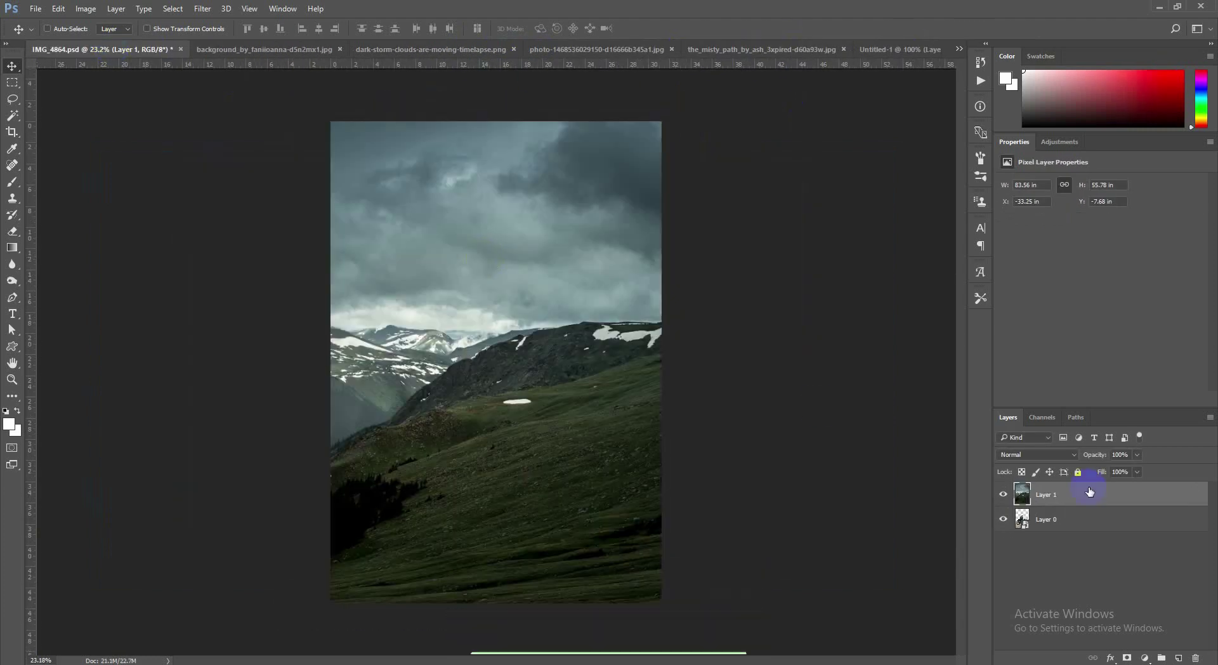
left_click_drag(1087, 494, 1082, 560)
- Add a dark grey #3c3c3c Solid Color fill layer and place it beneath the mountain layer
left_click(1144, 658)
left_click(1087, 386)
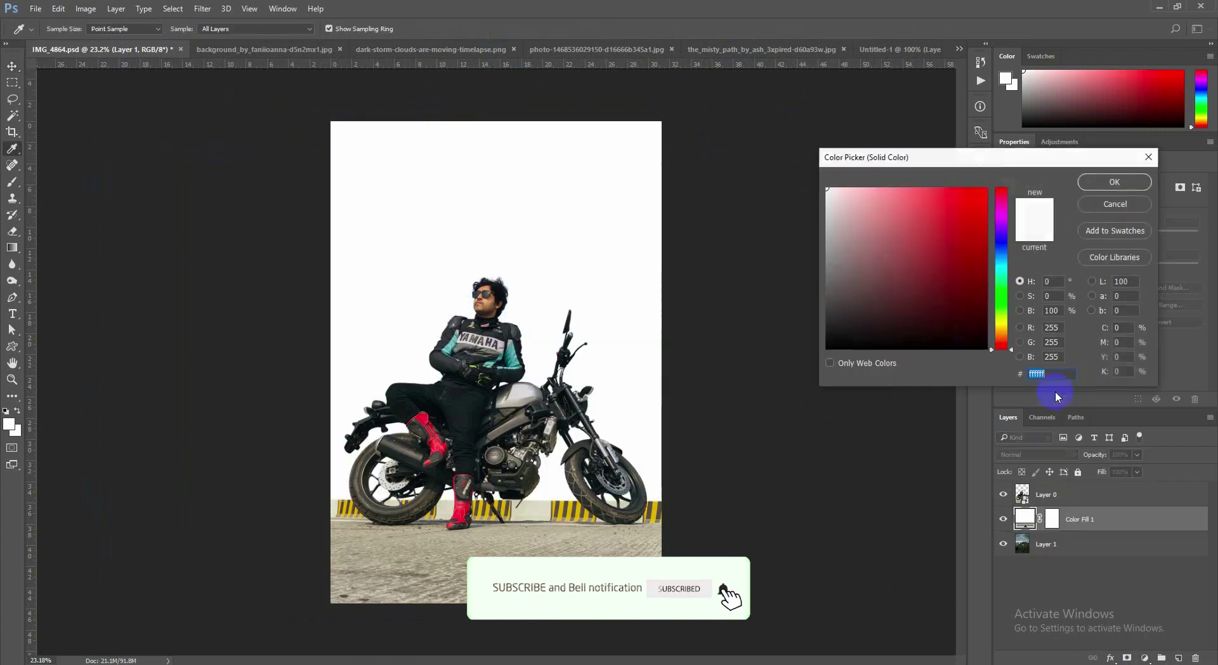
left_click_drag(948, 215, 797, 299)
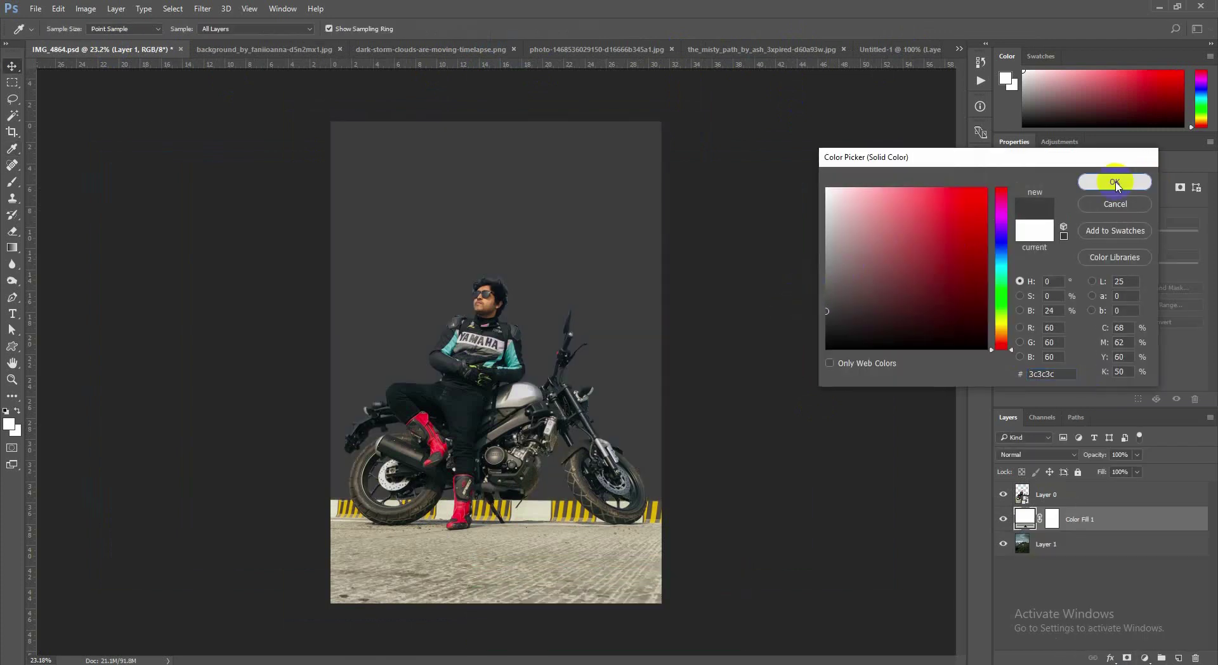
left_click(1114, 182)
left_click_drag(1079, 518, 1076, 550)
- Scale the mountain layer with Free Transform to about 39.46 by 31.96 in and place it behind the motorcycle
left_click(1045, 519)
left_click_drag(671, 305, 712, 405)
key("ctrl+t")
left_click_drag(877, 148, 666, 300)
left_click_drag(598, 338, 659, 348)
left_click_drag(715, 293, 663, 323)
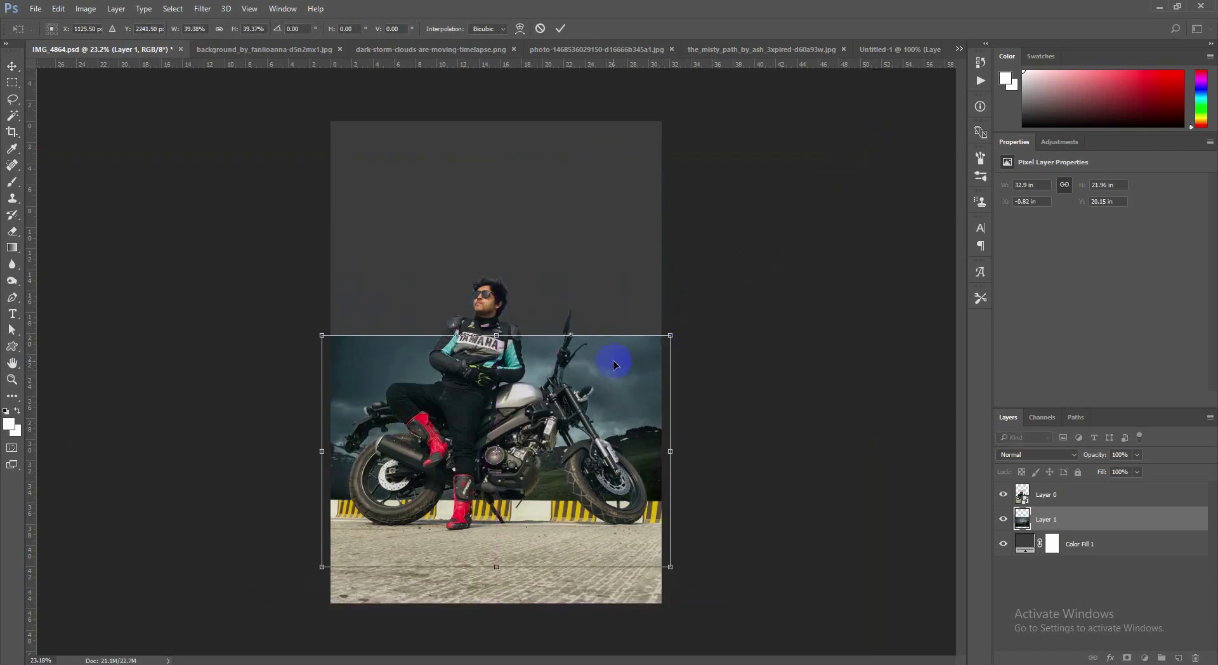
mouse_move(617, 364)
left_mouse_down()
mouse_move(614, 388)
mouse_move(616, 378)
left_mouse_up()
left_click_drag(669, 350, 705, 331)
left_click_drag(651, 364, 665, 364)
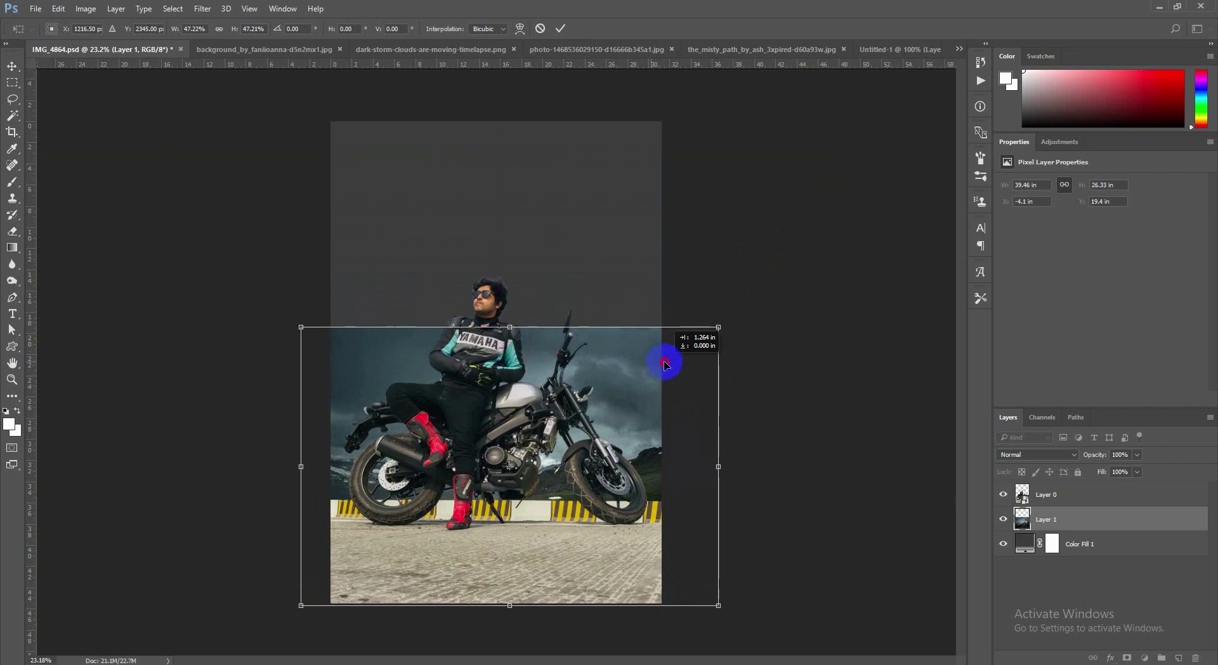
left_click_drag(518, 338, 511, 308)
mouse_move(542, 377)
left_mouse_down()
mouse_move(535, 365)
mouse_move(555, 365)
left_mouse_up()
key("Return")
scroll(555, 409, "up", 1)
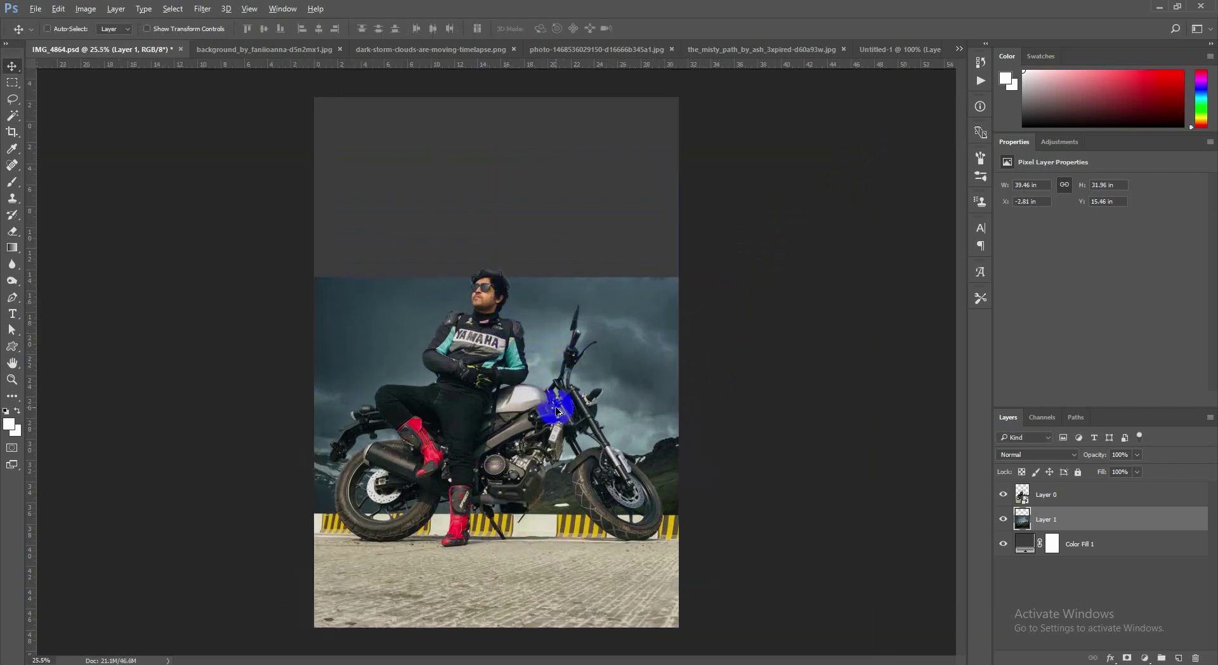
- Add a layer mask to the mountain layer and fade out its upper sky with a black-to-white linear gradient
left_click(1126, 657)
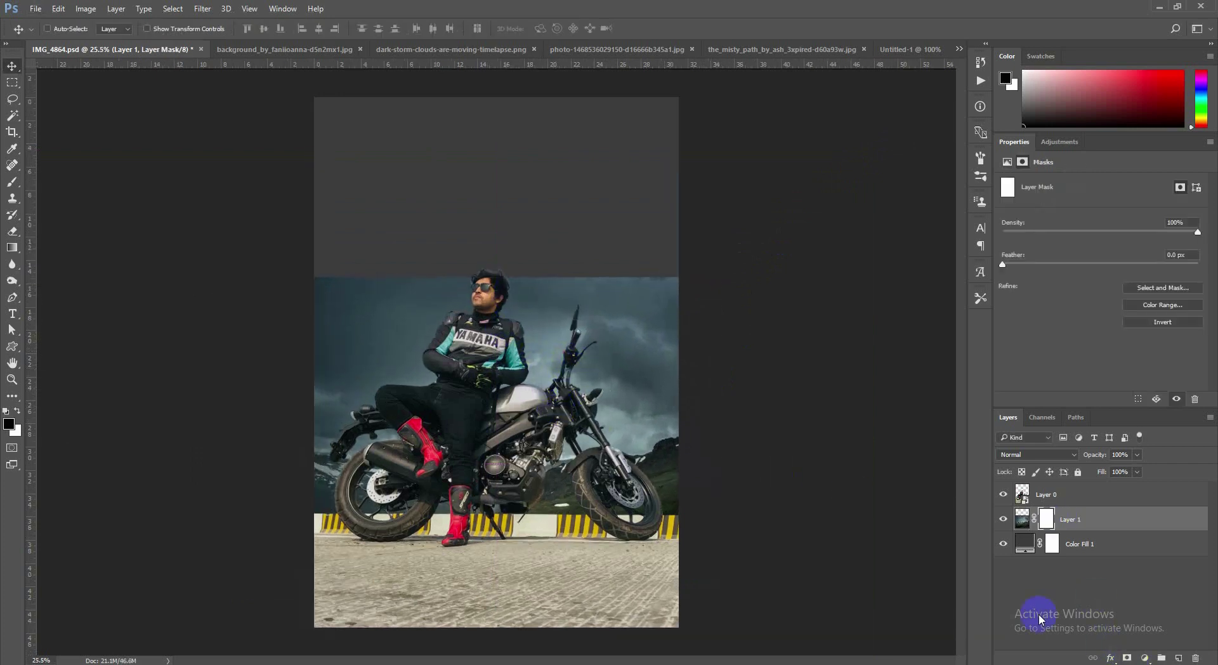
left_click(14, 233)
left_click(17, 247)
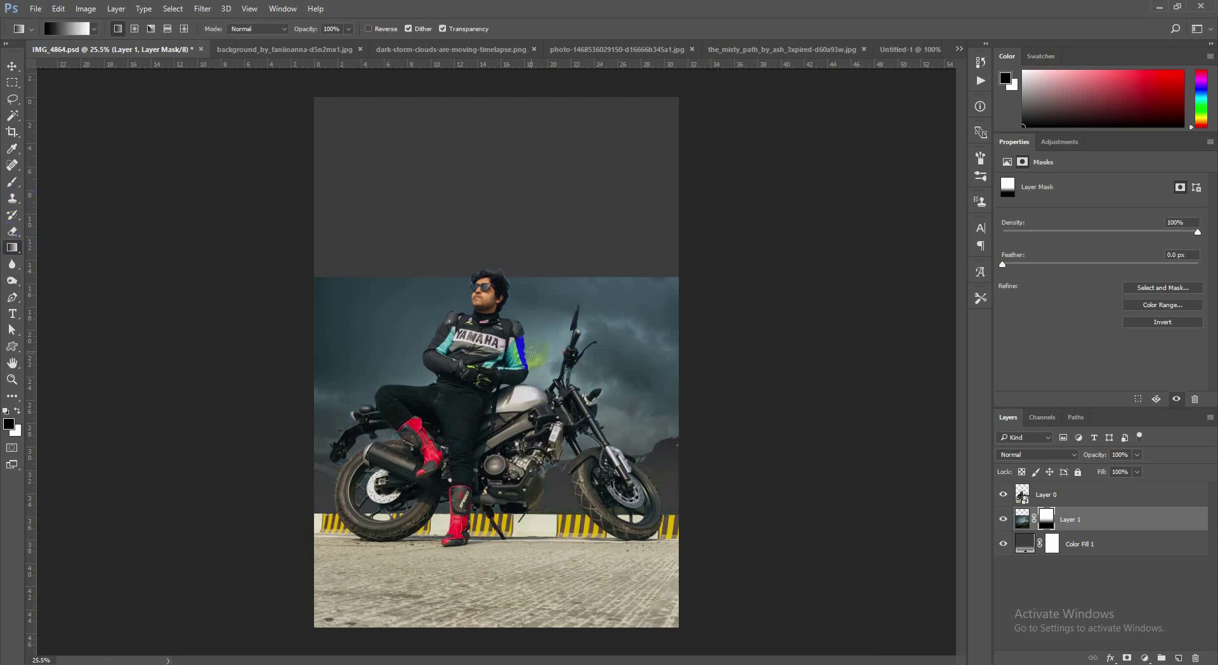
left_click_drag(532, 317, 535, 430)
key("v")
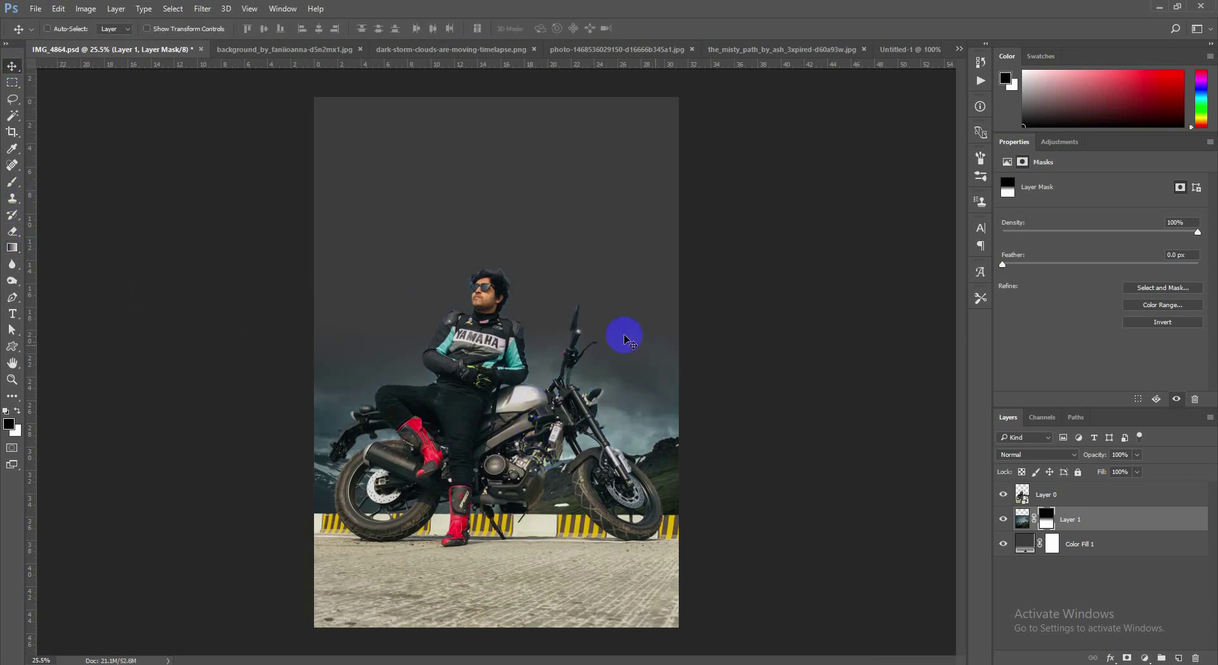
- Change the Solid Color fill to the dark blue-grey #2d3c43 sampled from the sky behind the motorcycle
double_click(1028, 543)
left_click(620, 425)
left_click(620, 408)
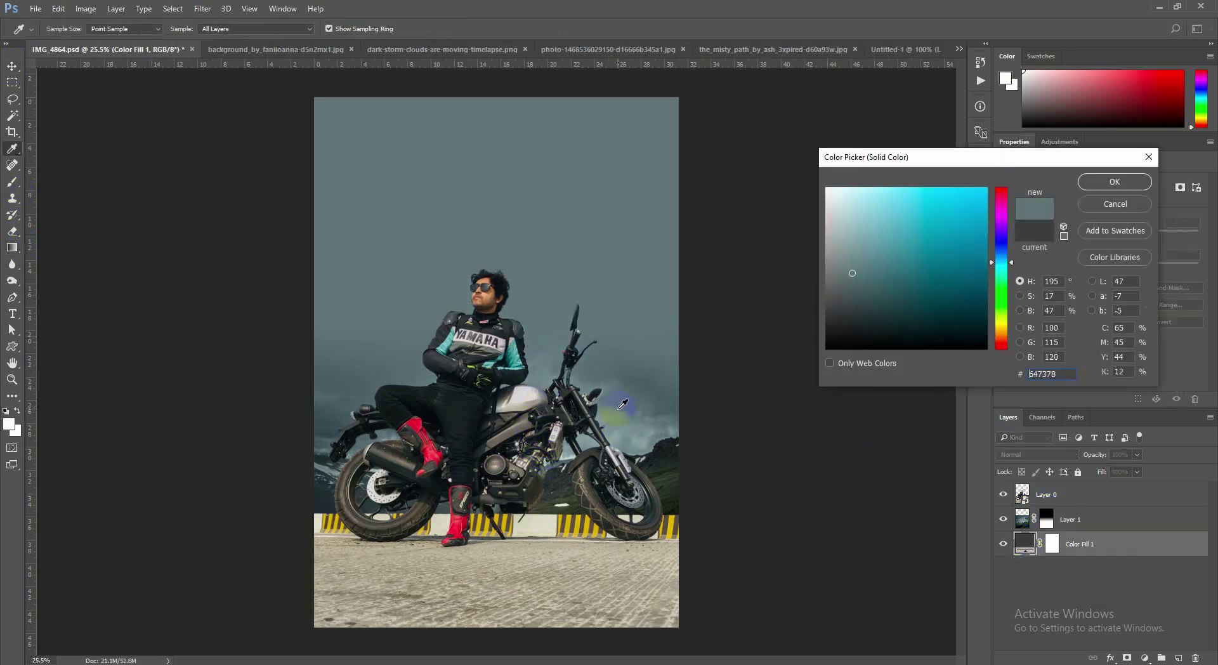
left_click(608, 406)
left_click(332, 433)
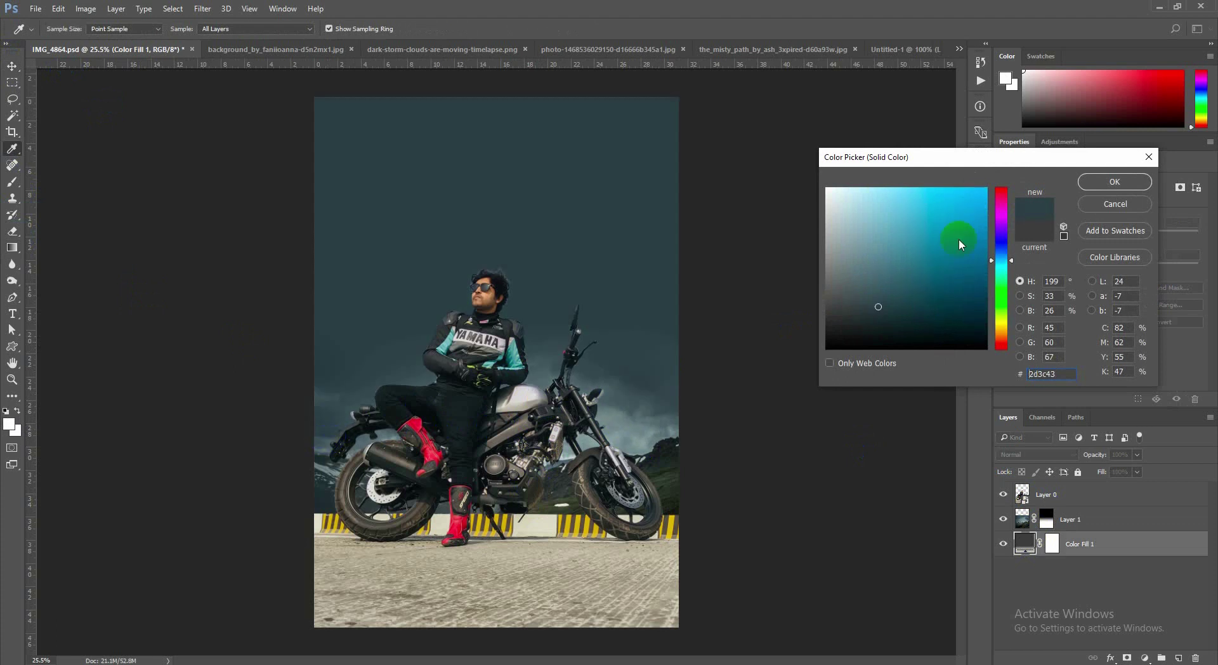
left_click(1118, 182)
scroll(633, 380, "up", 1)
scroll(633, 380, "down", 2)
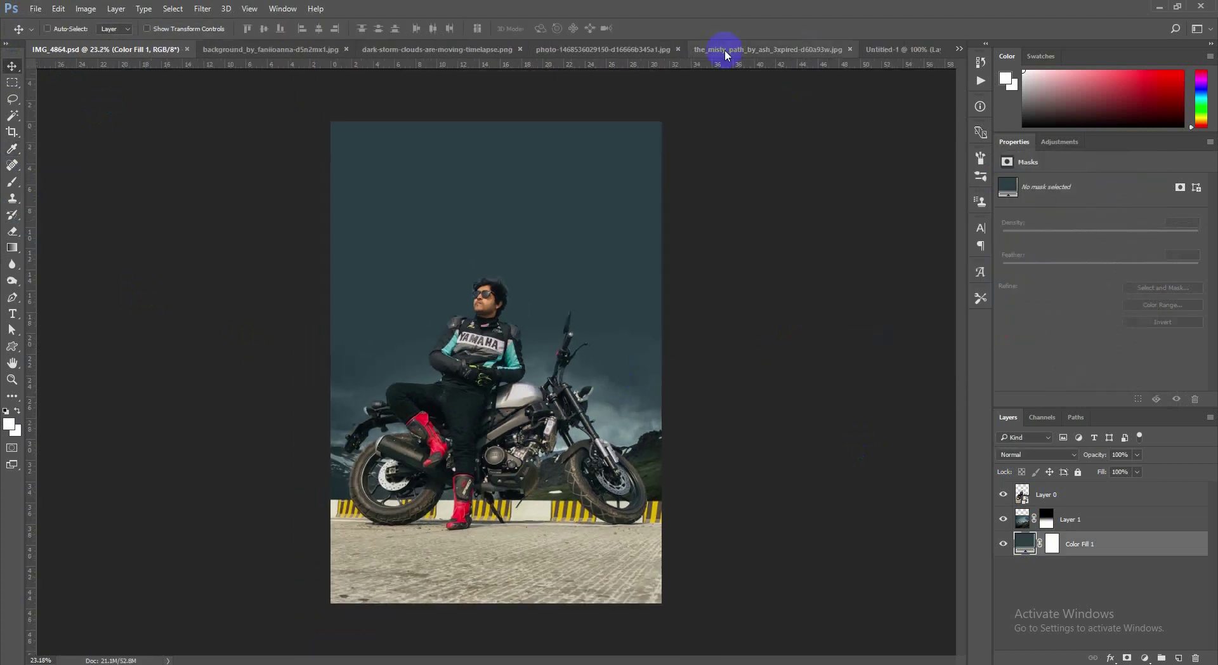
- Close the original mountain photo and copy the misty path image into IMG_4864.psd above the colour fill layer
left_click(724, 50)
left_click(603, 51)
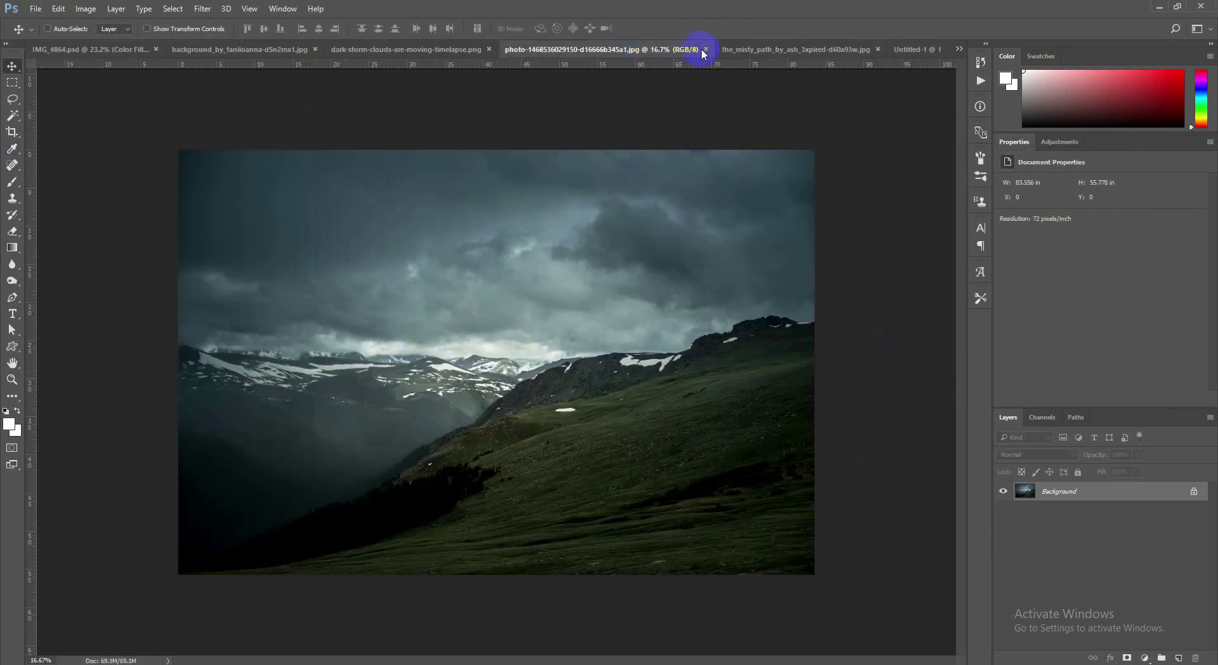
left_click(702, 48)
left_click_drag(141, 42, 388, 172)
- Enlarge the misty path layer to about 42.26 by 51.92 in so that it covers the whole canvas
key("ctrl+t")
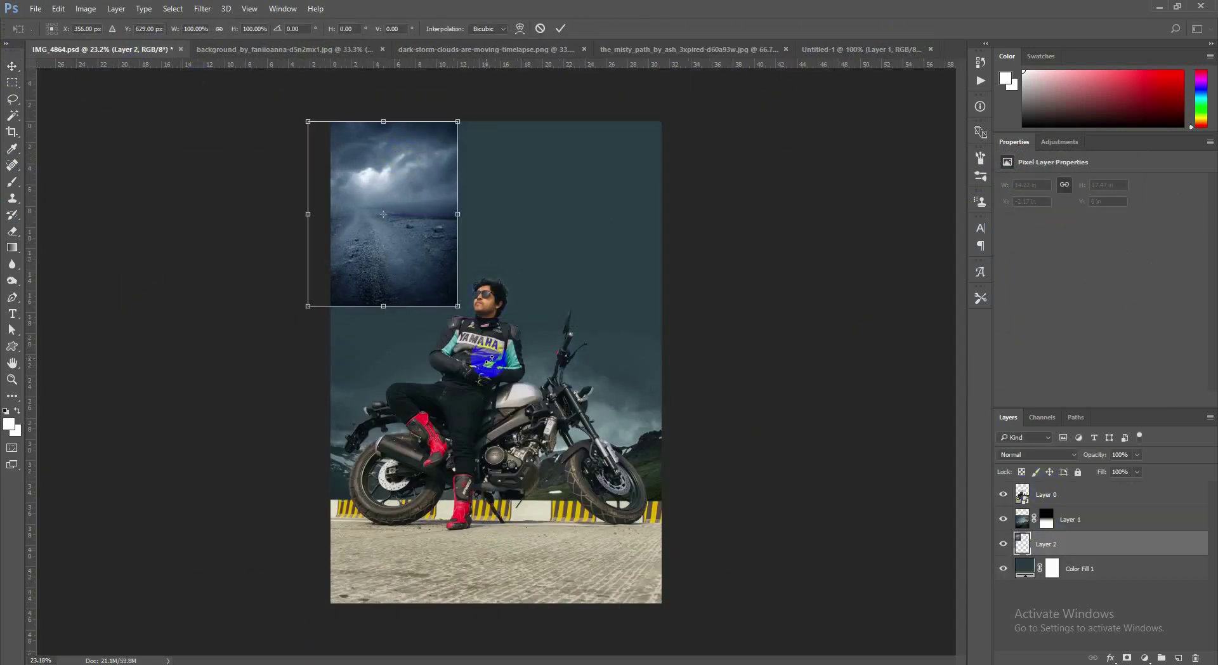
scroll(489, 365, "down", 2)
left_click_drag(467, 318, 694, 595)
left_click_drag(571, 414, 558, 375)
key("Return")
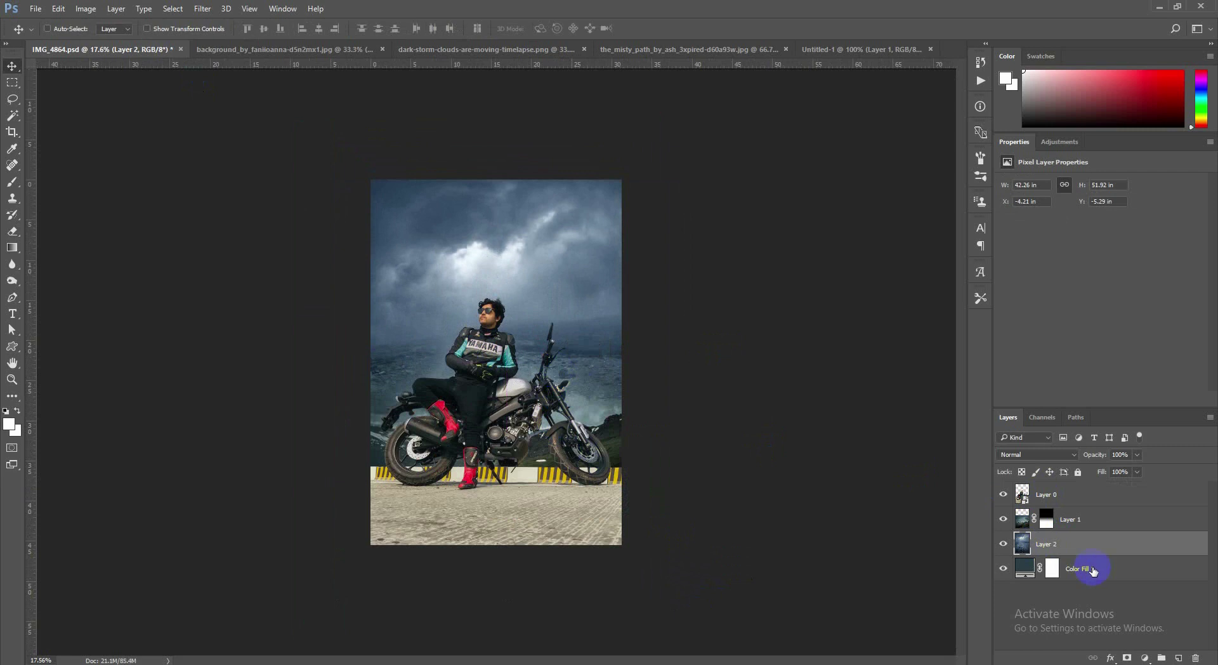
- Mask the misty path layer and fade out its lower part with a black-to-white linear gradient, trying different gradient lengths
left_click(1127, 657)
key("d")
scroll(808, 522, "up", 1)
left_click(13, 246)
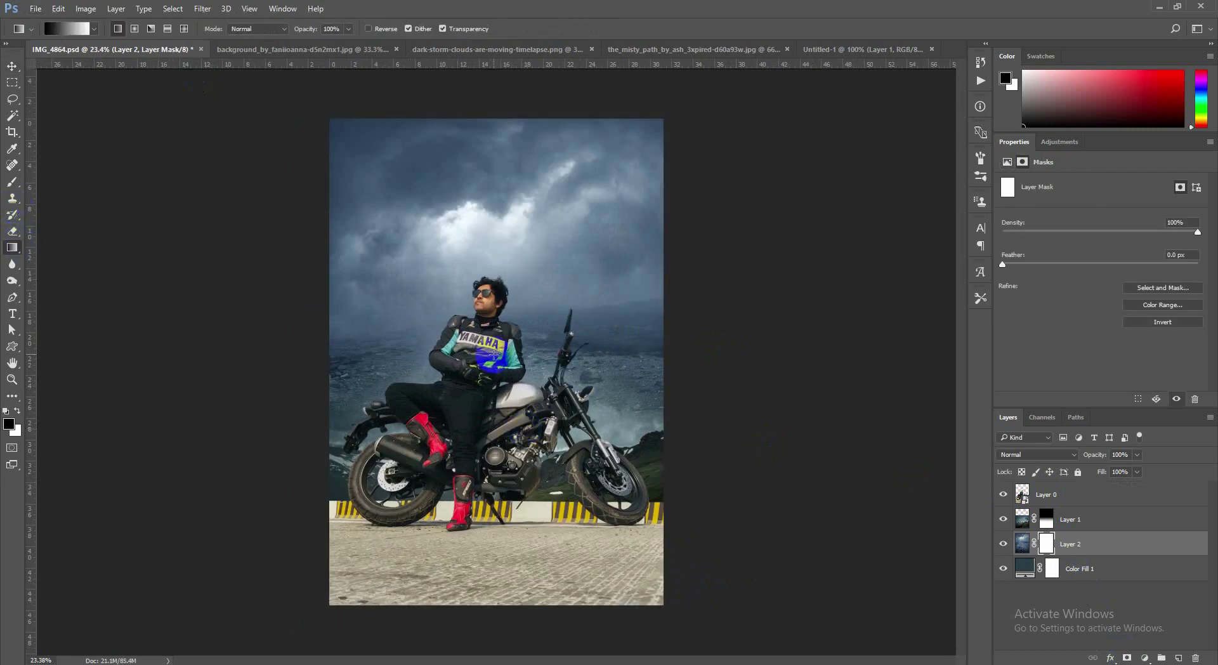
left_click_drag(492, 371, 505, 203)
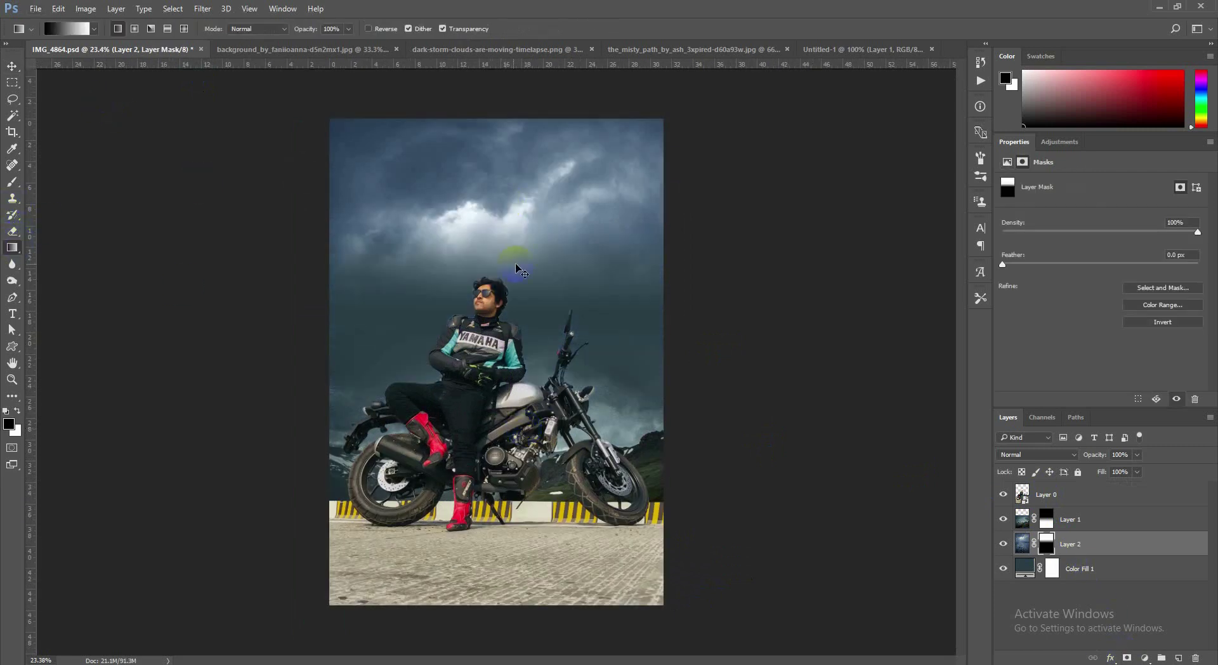
key("ctrl+z")
left_click_drag(497, 288, 500, 269)
key("ctrl+z")
left_click_drag(546, 317, 544, 209)
key("ctrl+z")
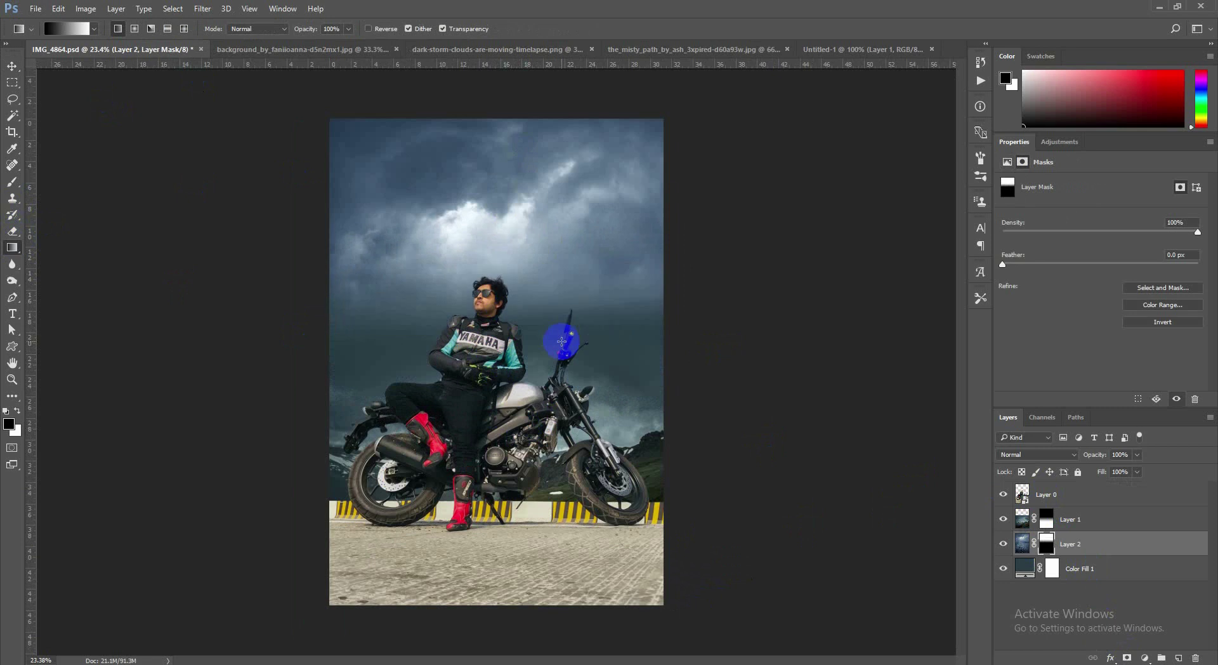
- Compare the open background images, copy the dark storm clouds image into IMG_4864.psd and place it beneath the misty path layer
left_click(11, 65)
left_click(498, 52)
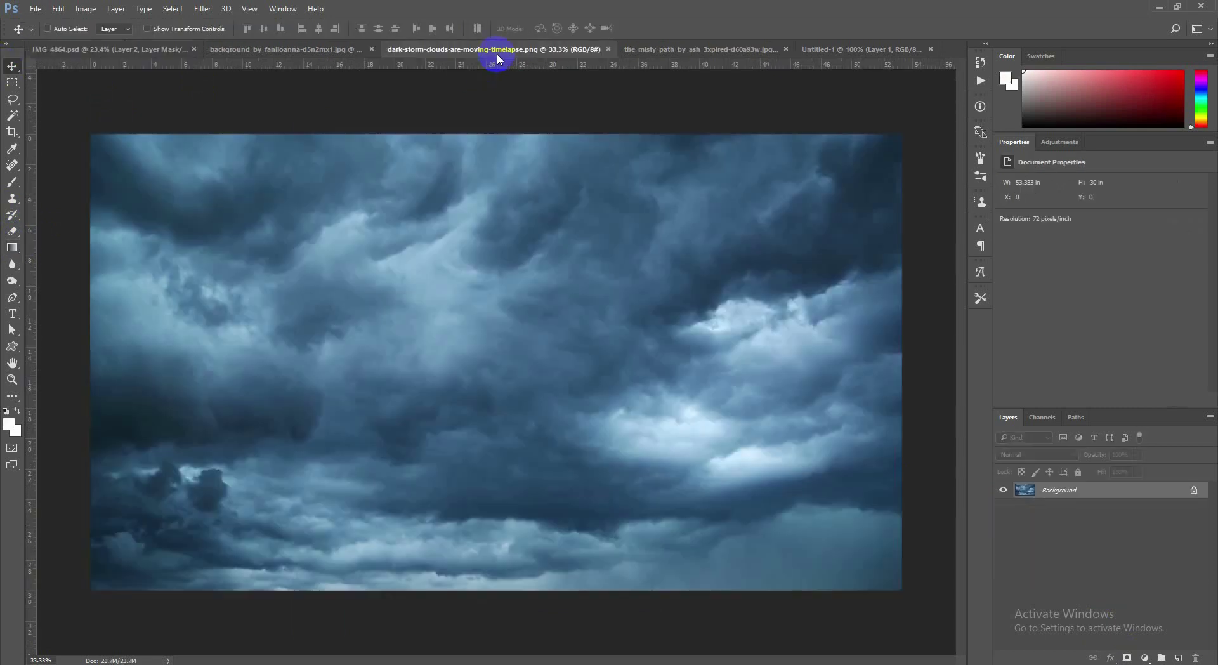
left_click(330, 48)
left_click(876, 48)
left_click(347, 49)
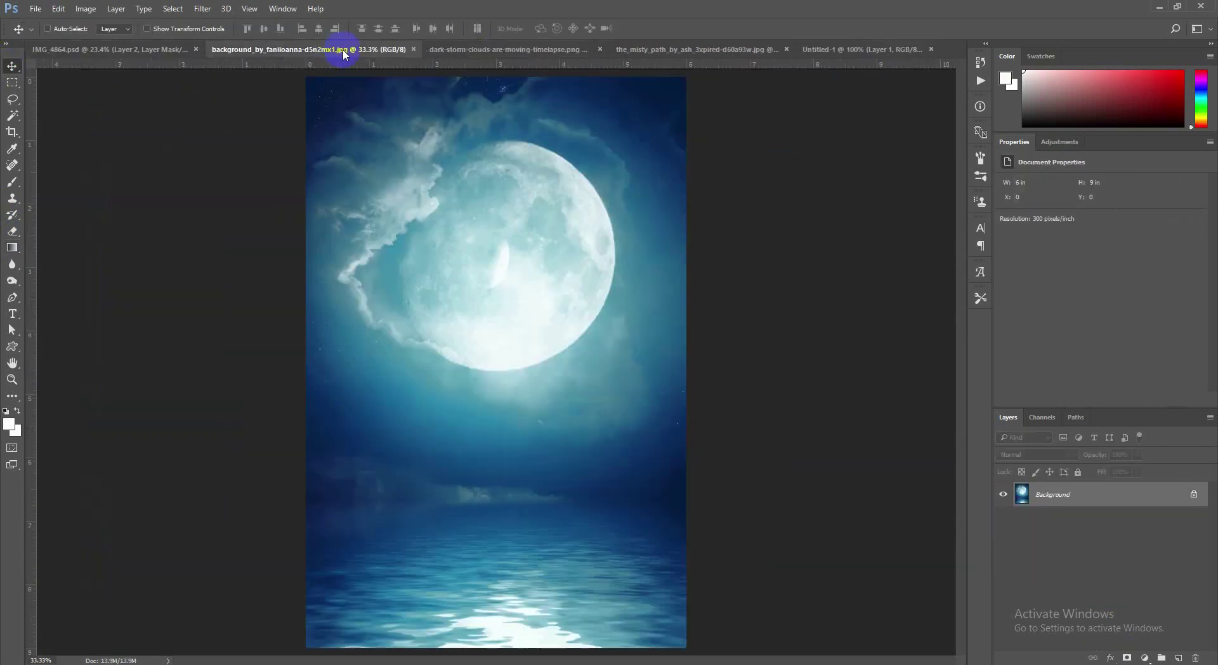
left_click(504, 51)
left_click_drag(154, 54, 535, 222)
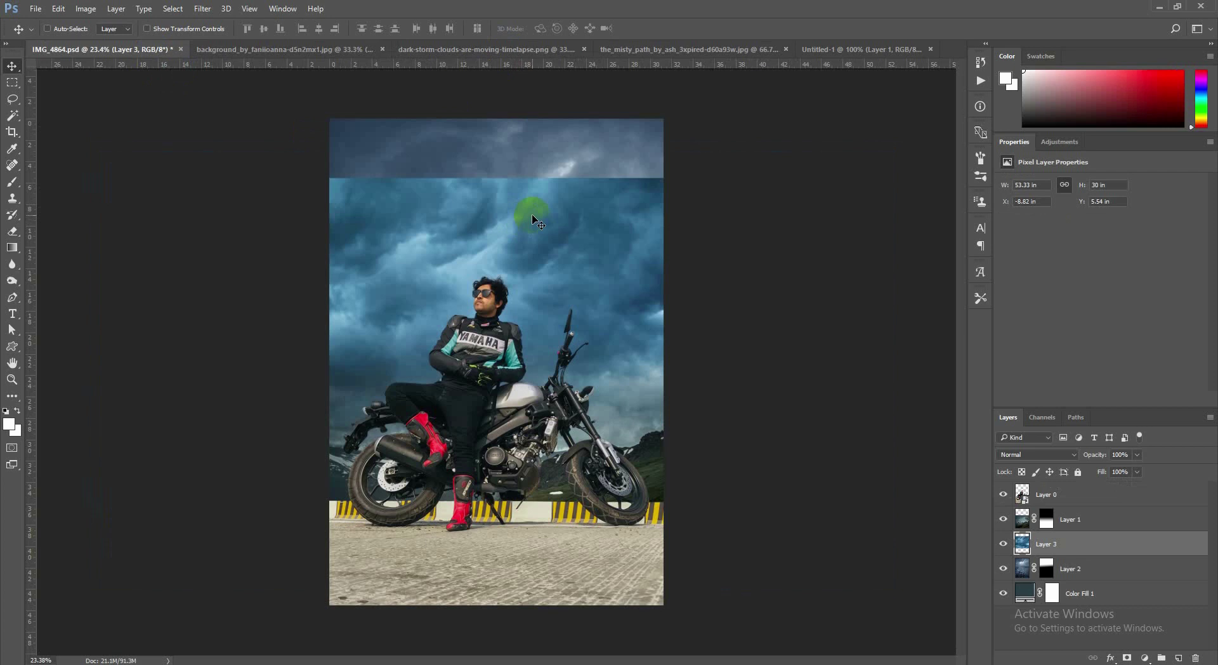
left_click_drag(1060, 550, 1060, 571)
left_click_drag(652, 336, 636, 304)
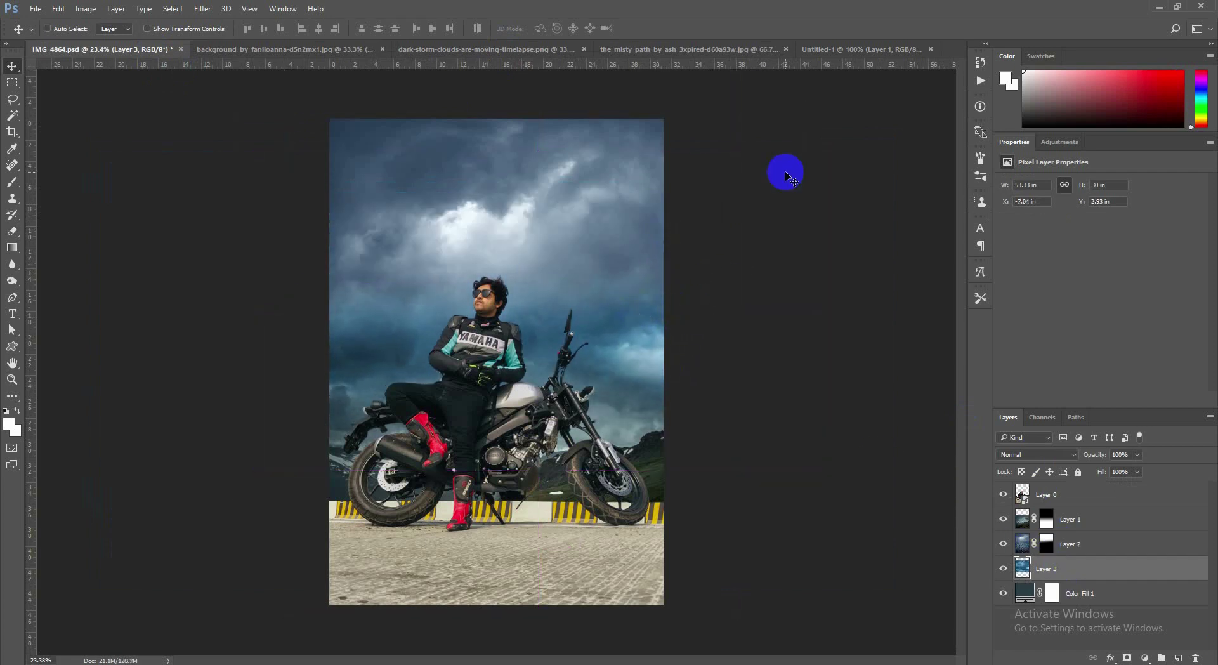
- Scale the storm clouds layer down to about 35.43 by 19.93 in and position it behind the rider
key("ctrl+t")
left_click_drag(824, 151, 728, 204)
left_click_drag(658, 246, 628, 279)
key("Return")
- Stretch the storm clouds layer to about 31.26 by 22.9 in, fitting its sides to the canvas edges
key("ctrl+t")
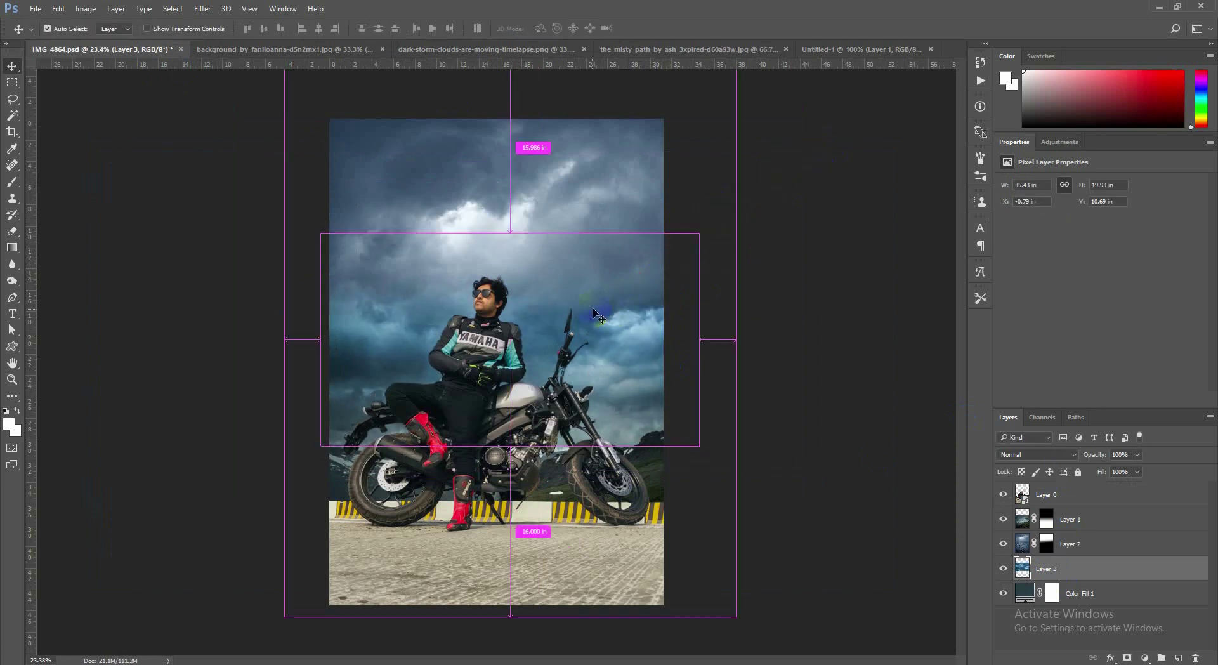
left_click_drag(509, 233, 511, 202)
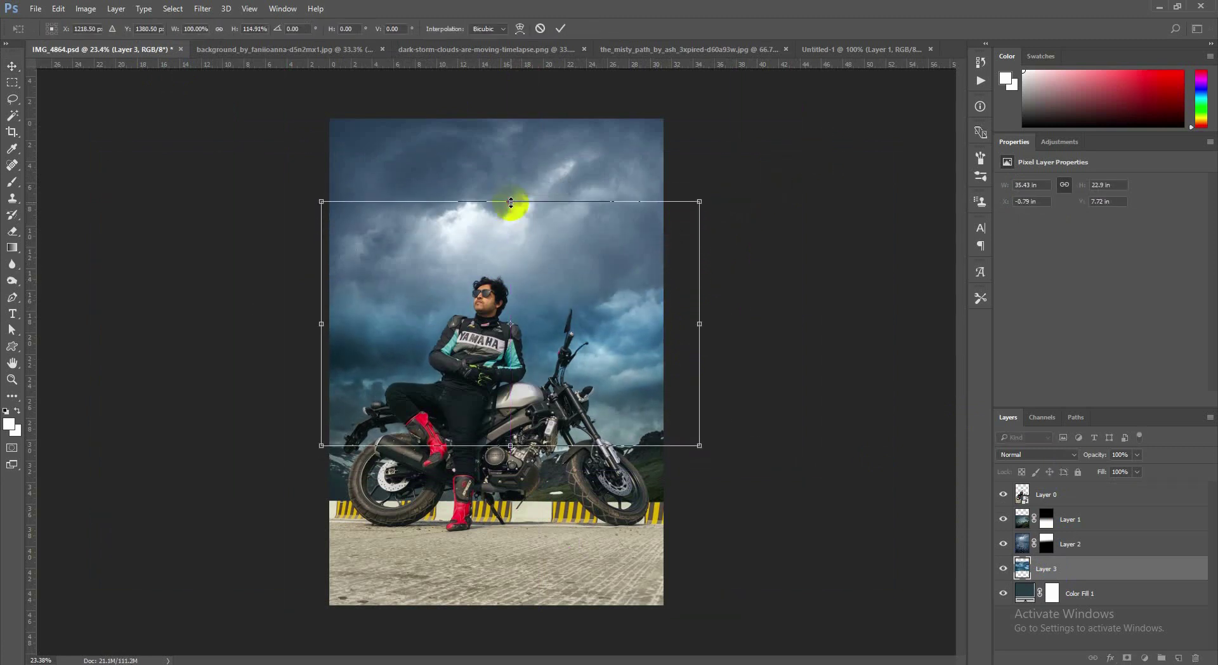
left_click_drag(699, 333, 664, 331)
key("Return")
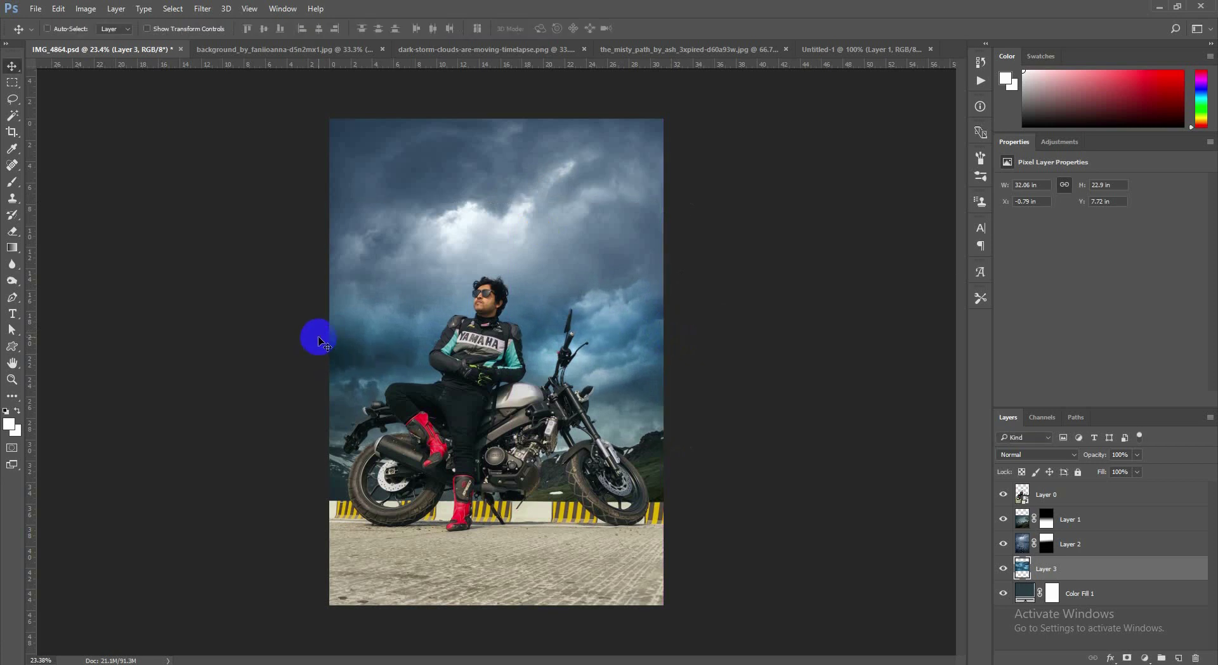
key("ctrl+t")
left_click_drag(324, 324, 331, 324)
key("Return")
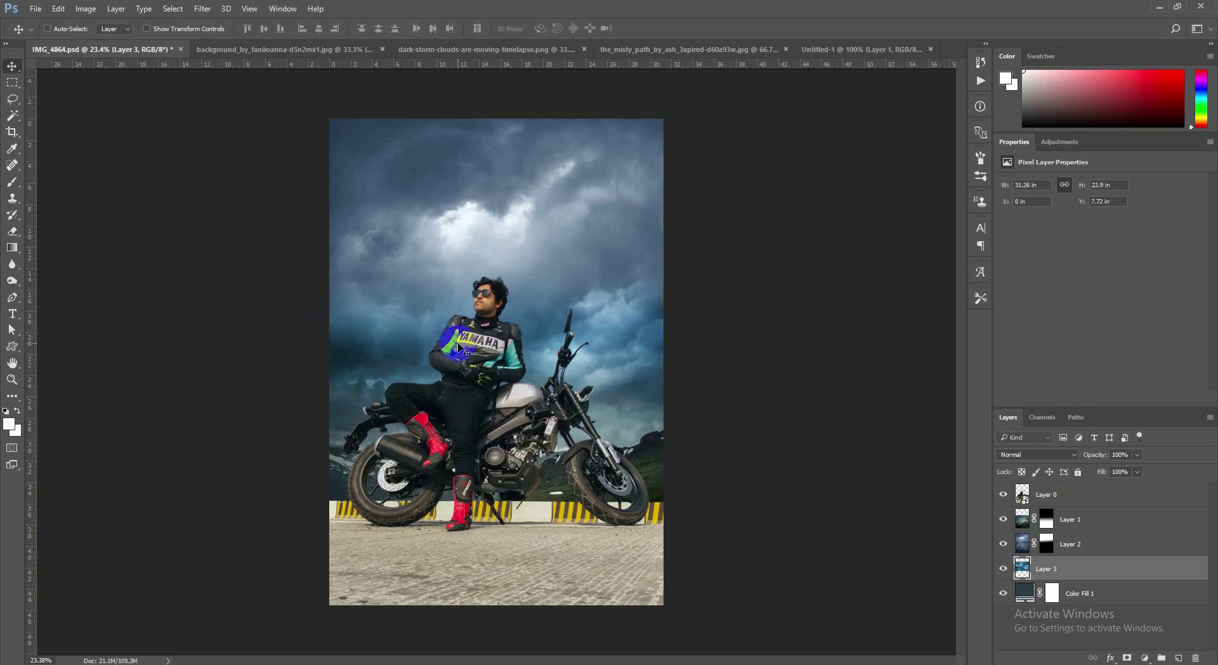
scroll(511, 352, "up", 3)
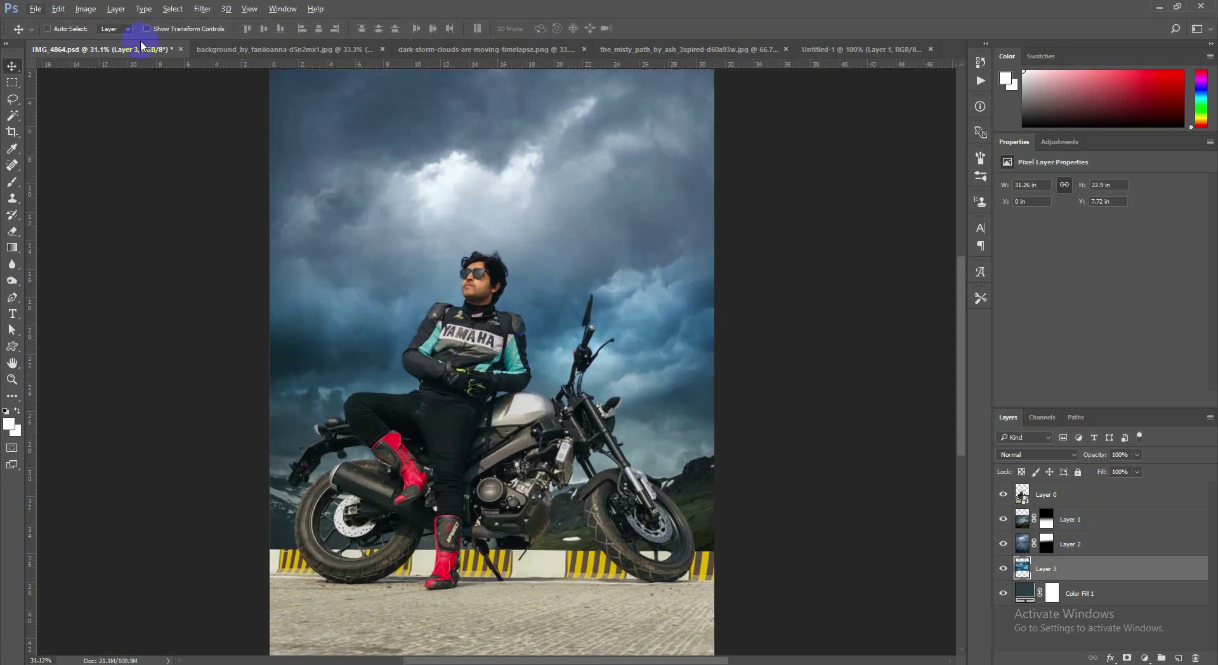
left_click(86, 9)
mouse_move(102, 39)
left_click(250, 106)
key("Return")
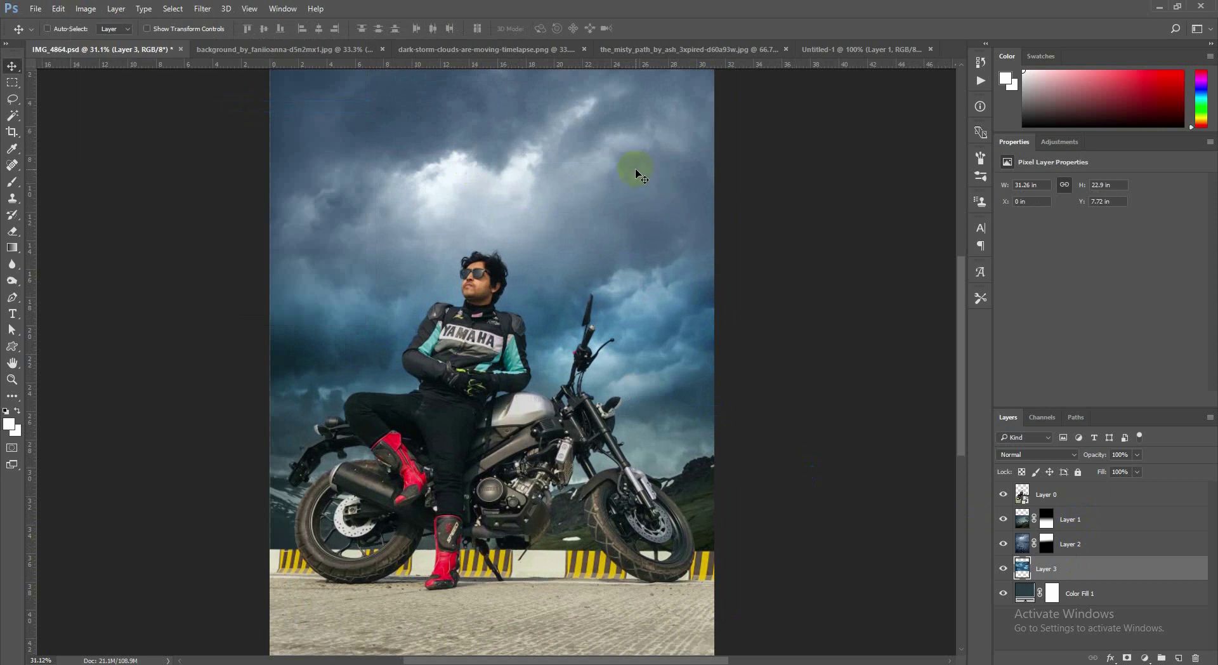
left_click(93, 10)
left_click(92, 12)
left_click(89, 12)
left_click(90, 12)
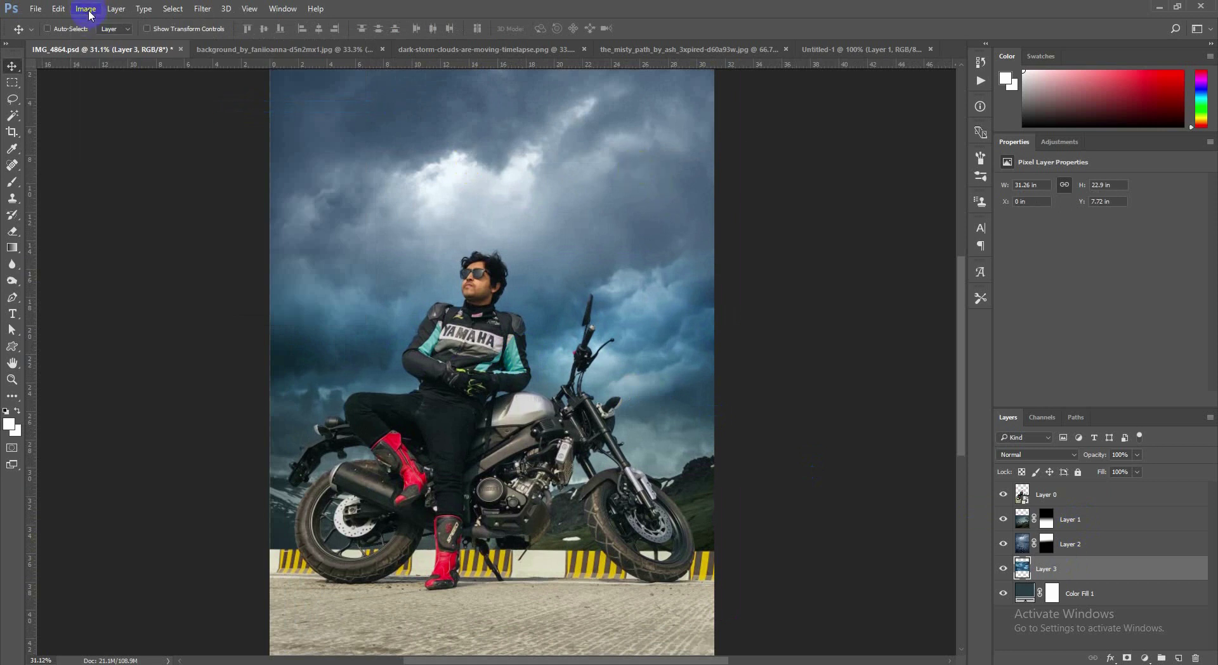
- Save the composite document IMG_4864.psd
scroll(509, 337, "down", 3)
key("ctrl+s")
scroll(543, 474, "up", 1)
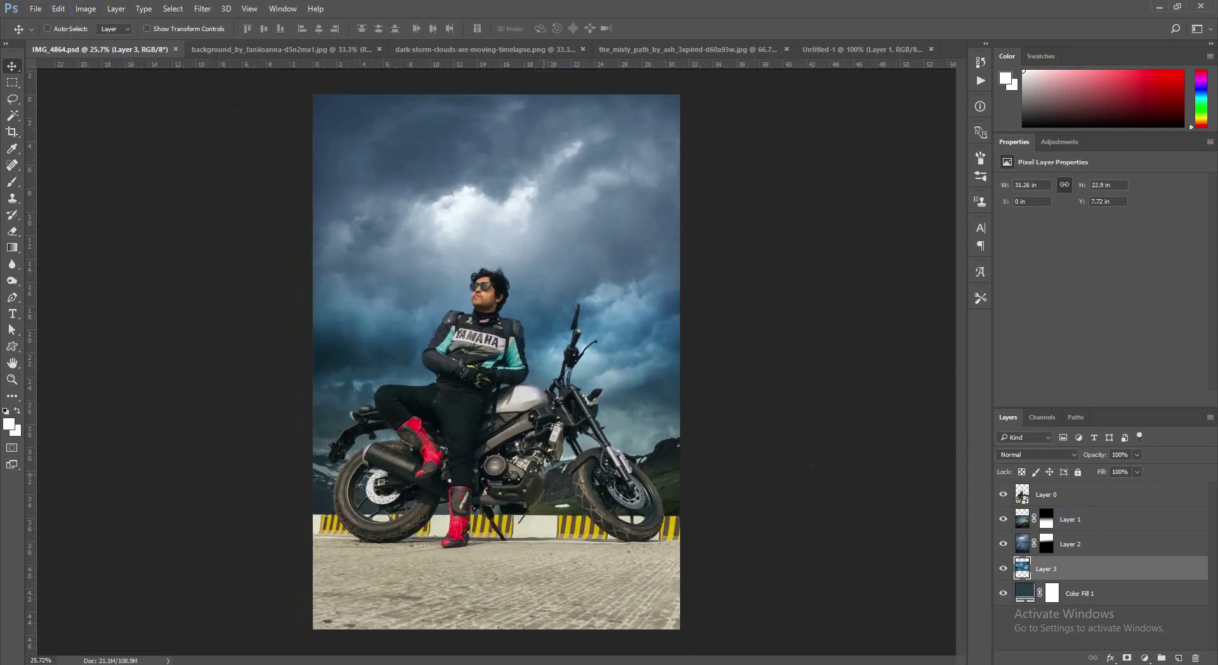
- Reduce the vibrance of the storm clouds layer to about -78
left_click(86, 8)
mouse_move(102, 39)
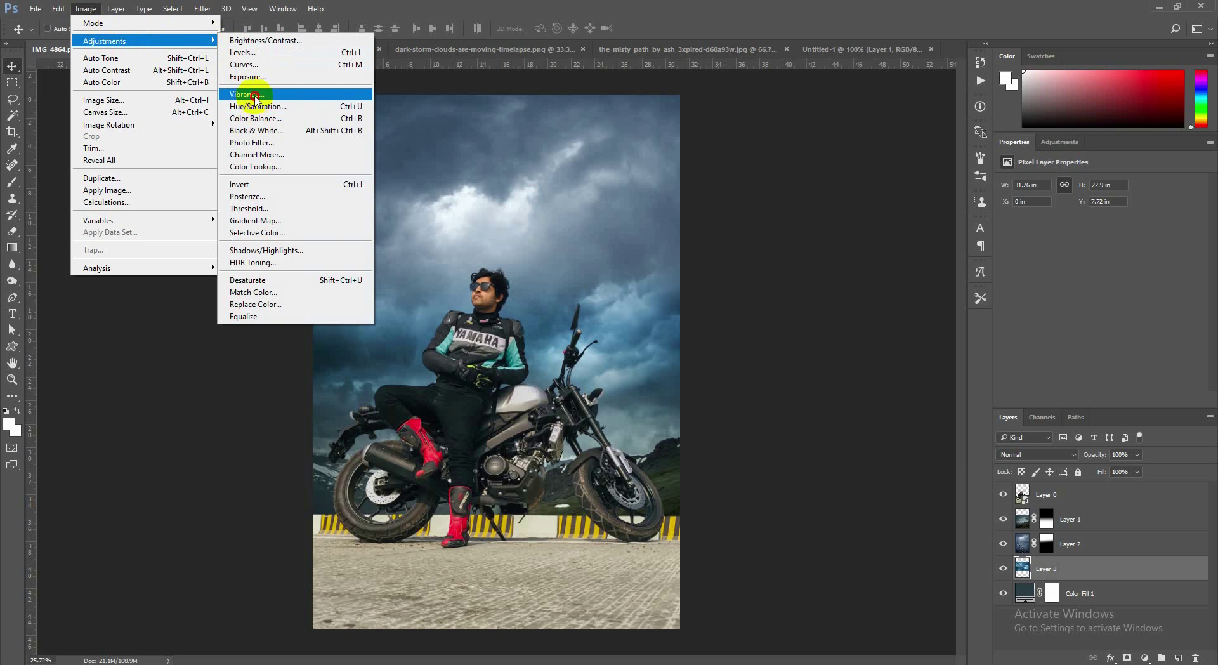
left_click(260, 95)
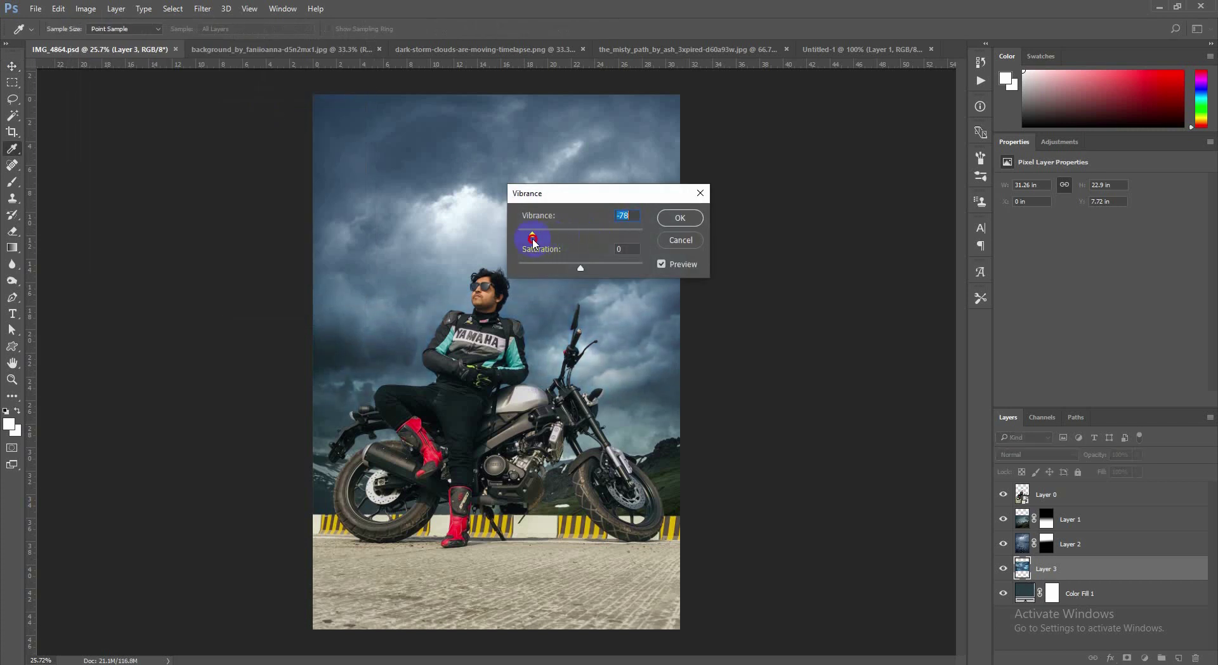
left_click(677, 218)
- Apply a Vibrance adjustment of -2 to the mountain layer
left_click(1070, 520)
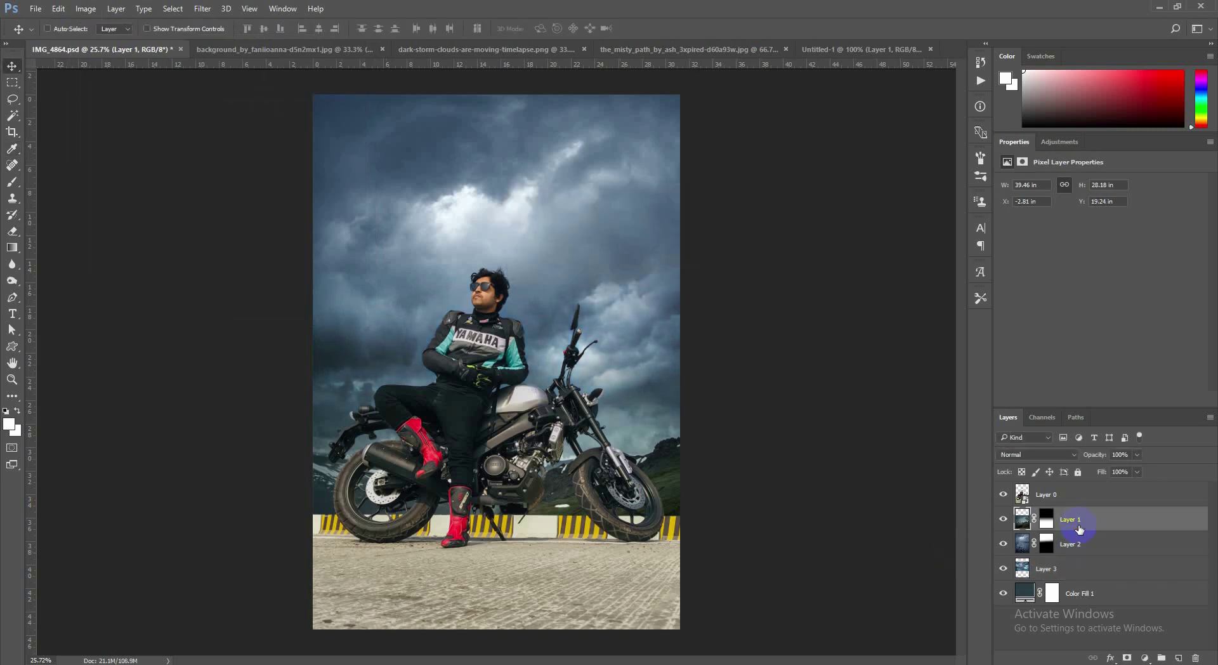
key("v")
scroll(567, 436, "up", 1)
left_click(93, 11)
mouse_move(112, 41)
left_click(260, 95)
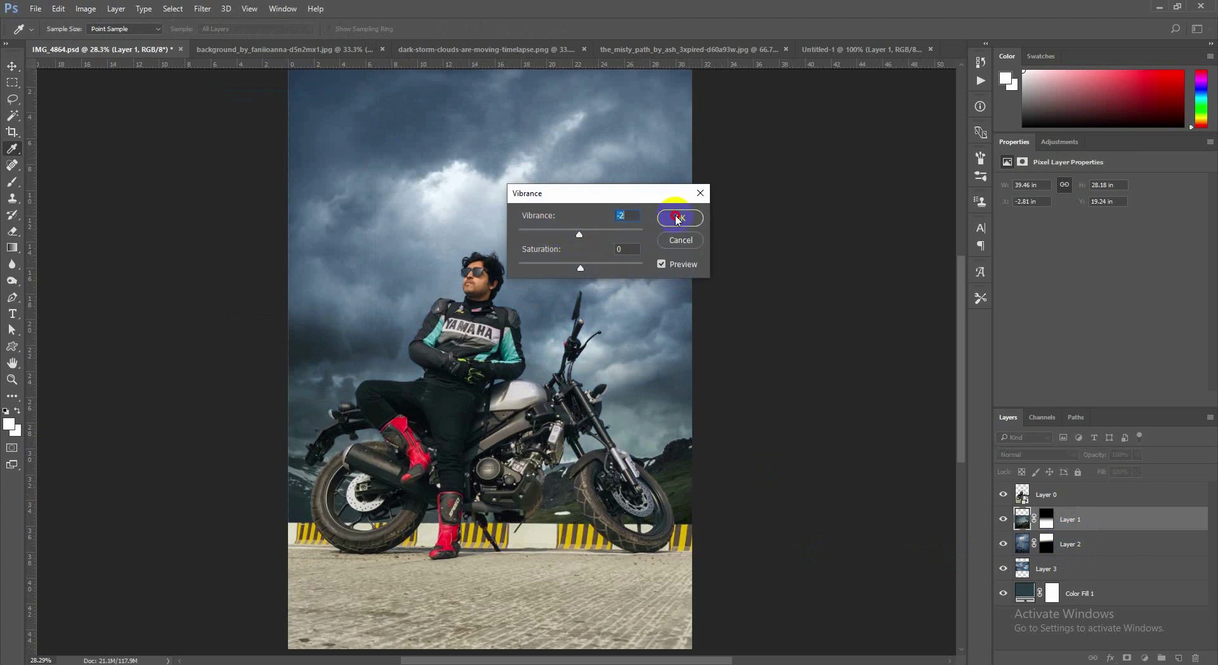
left_click(677, 219)
- Shift the mountain layer's hue slightly with a Hue/Saturation adjustment
left_click(85, 9)
mouse_move(101, 39)
left_click(260, 109)
left_click_drag(580, 239, 582, 241)
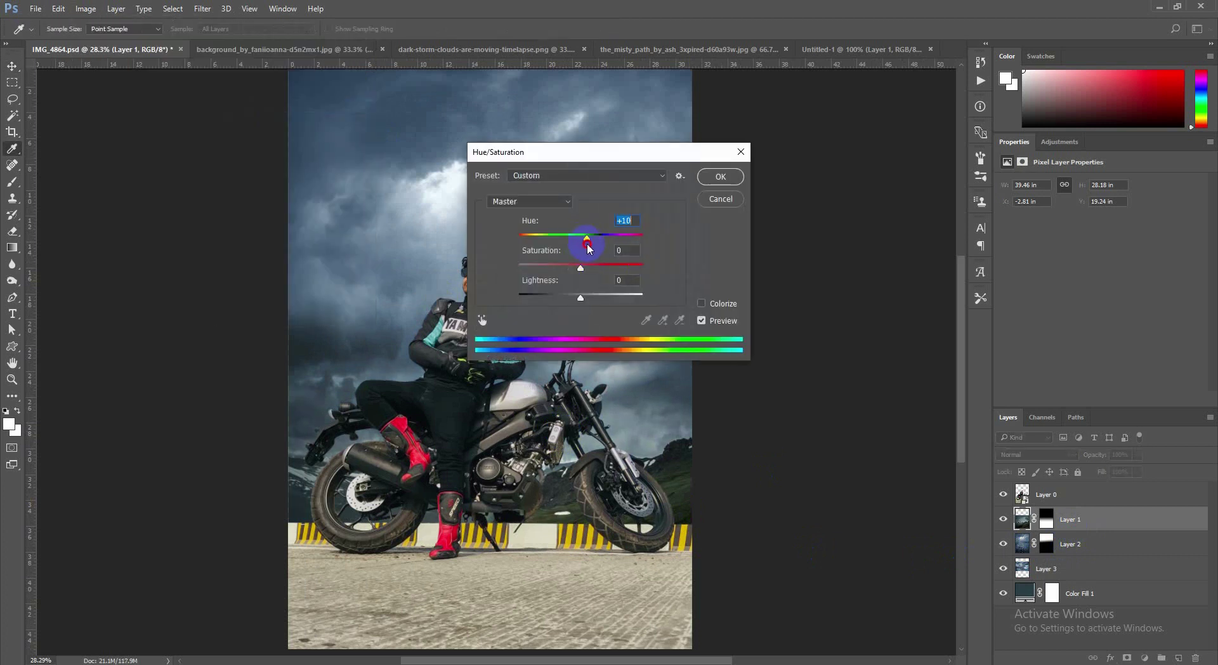
left_click_drag(596, 152, 798, 188)
left_click(934, 214)
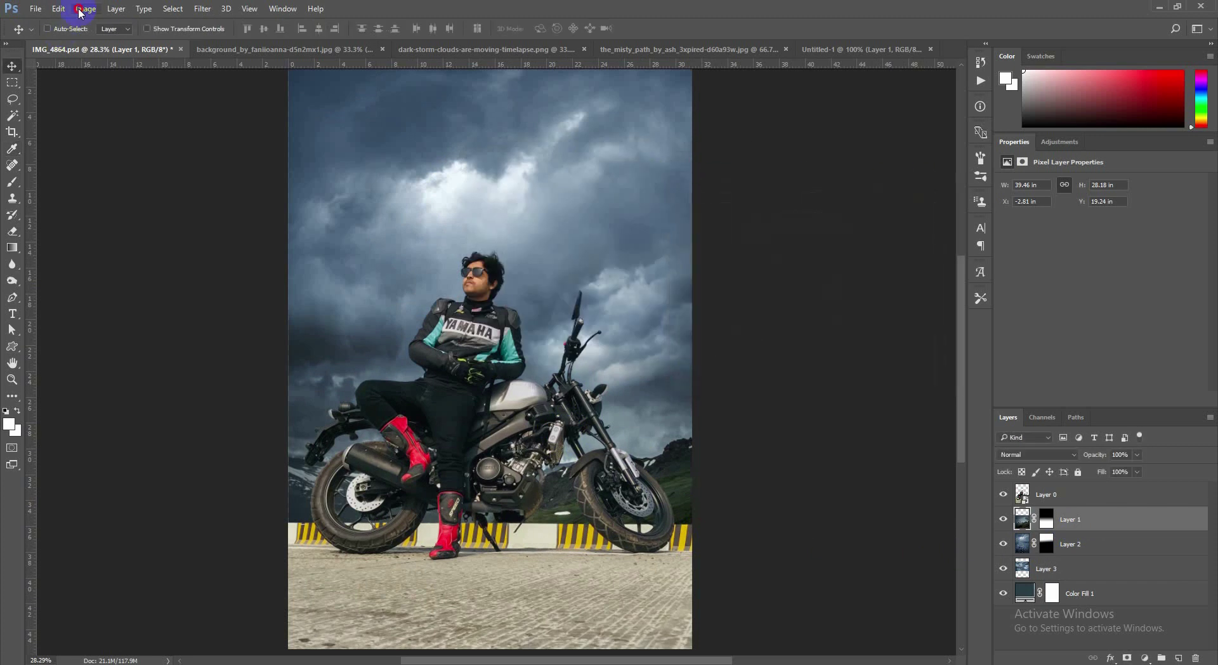
- Apply a Color Balance of about +9, 0, +14 to the mountain layer's midtones and save the document
left_click(86, 9)
mouse_move(101, 39)
left_click(260, 123)
left_click_drag(626, 173, 870, 166)
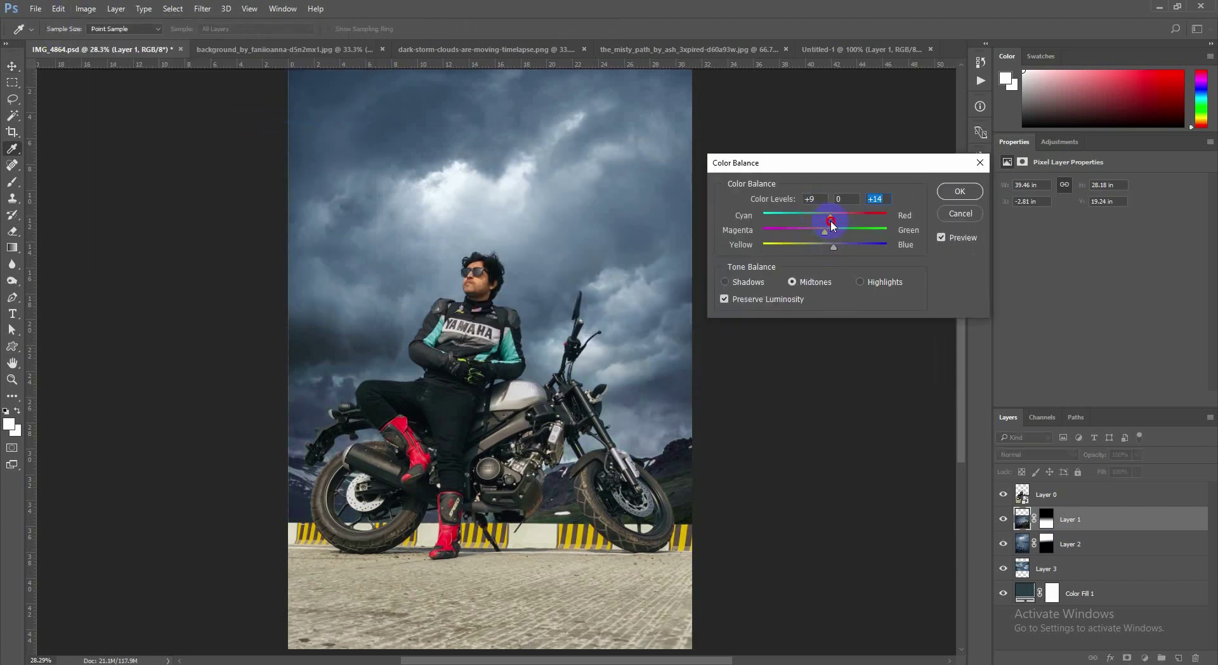
left_click(943, 190)
scroll(496, 301, "down", 3)
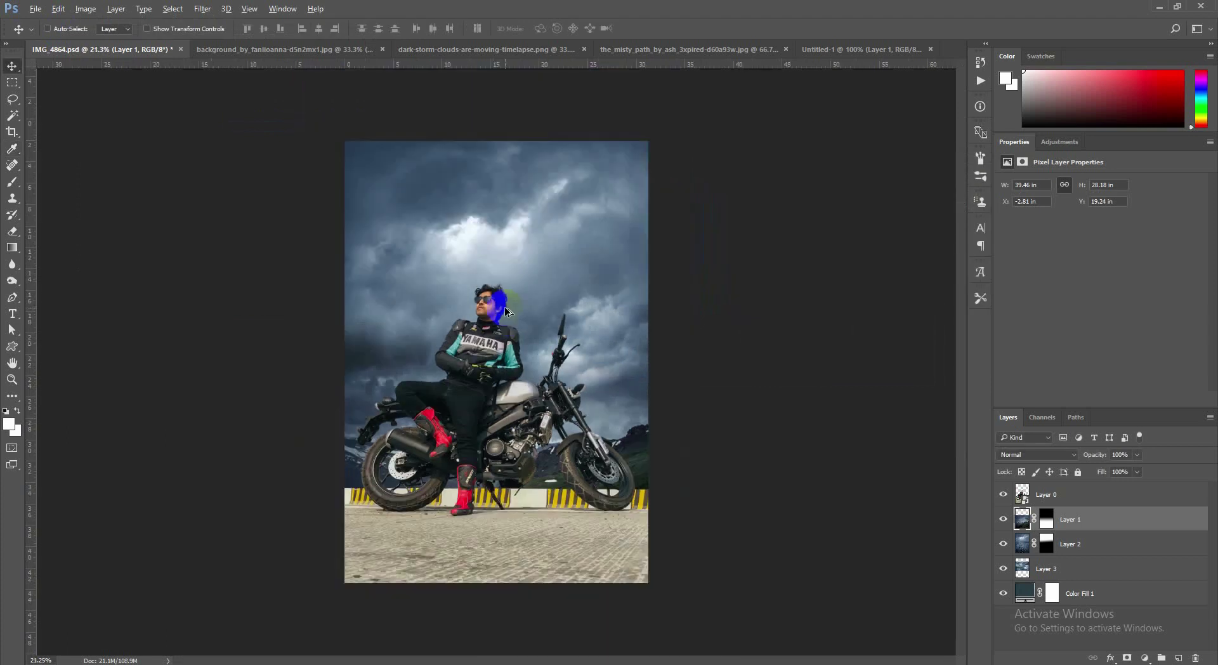
key("ctrl+s")
scroll(537, 379, "up", 1)
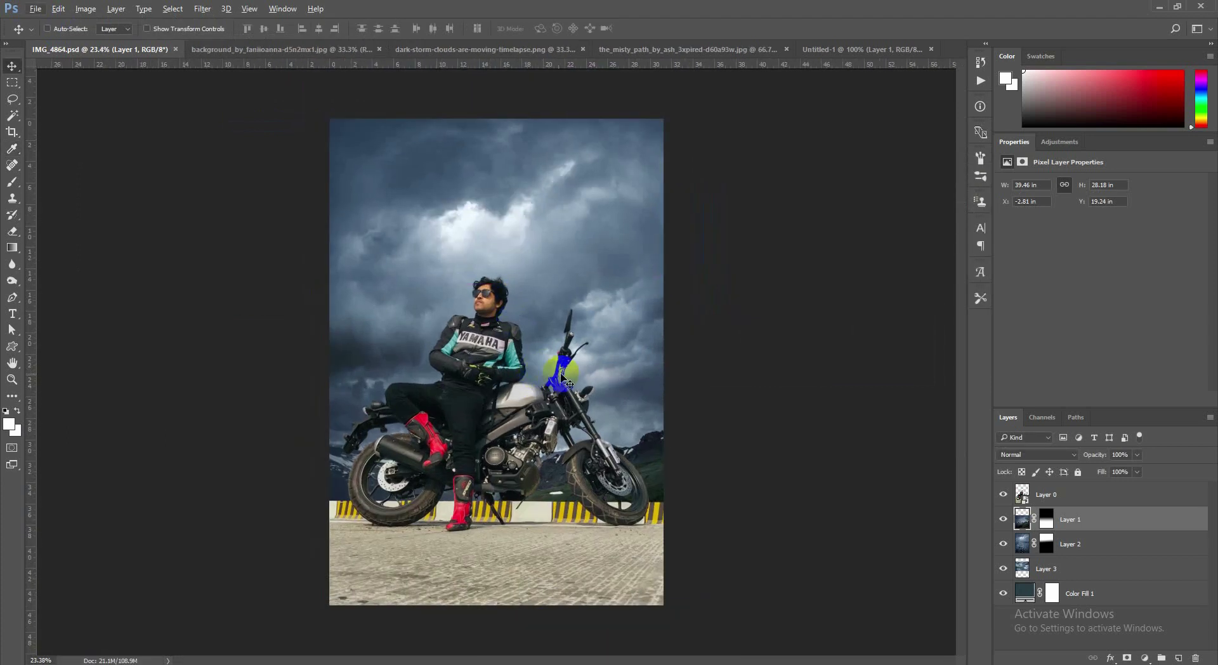
- Close the misty path and dark storm clouds source documents
left_click(638, 46)
left_click(785, 49)
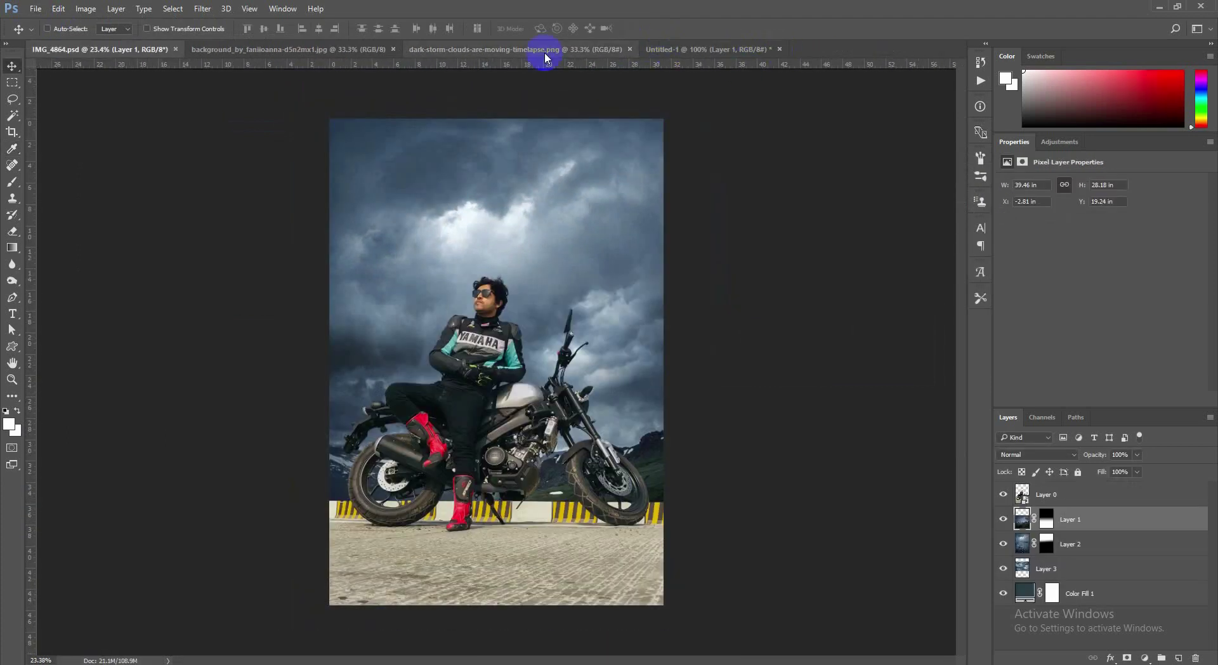
left_click(544, 51)
left_click(627, 49)
- Copy the moon area from the Untitled-1 document and paste it above the mountain layer in IMG_4864.psd
left_click(359, 50)
left_click(444, 50)
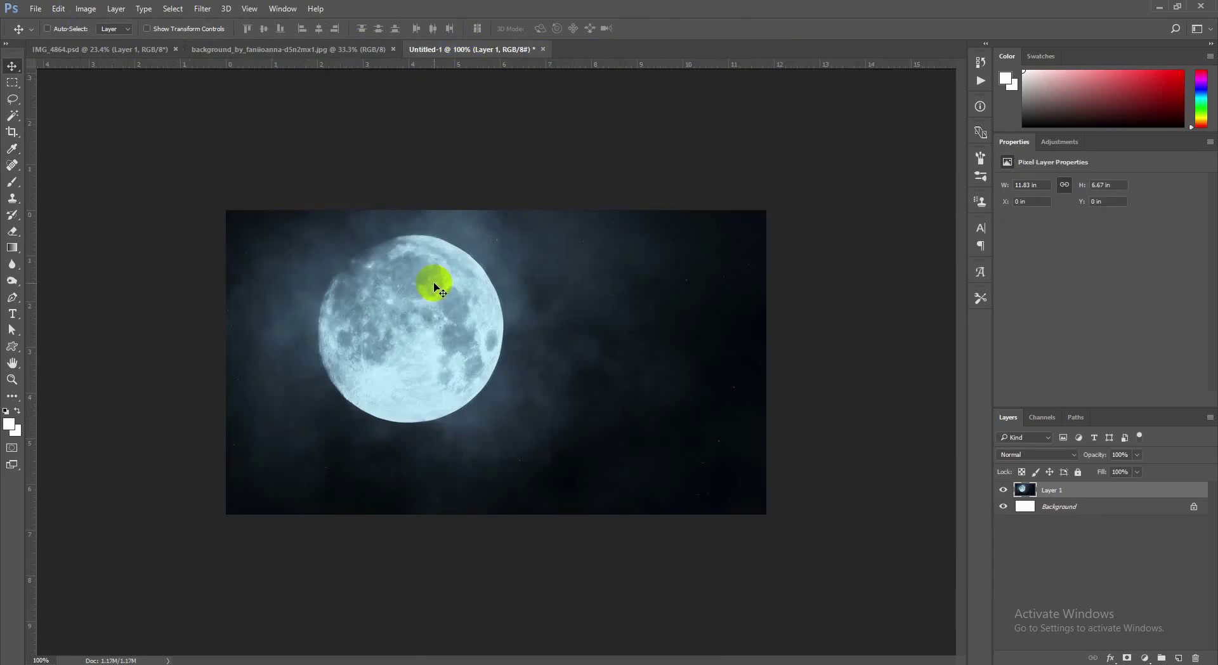
left_click(14, 82)
mouse_move(226, 210)
left_mouse_down()
mouse_move(609, 405)
mouse_move(633, 514)
left_mouse_up()
left_click(58, 9)
left_click(71, 94)
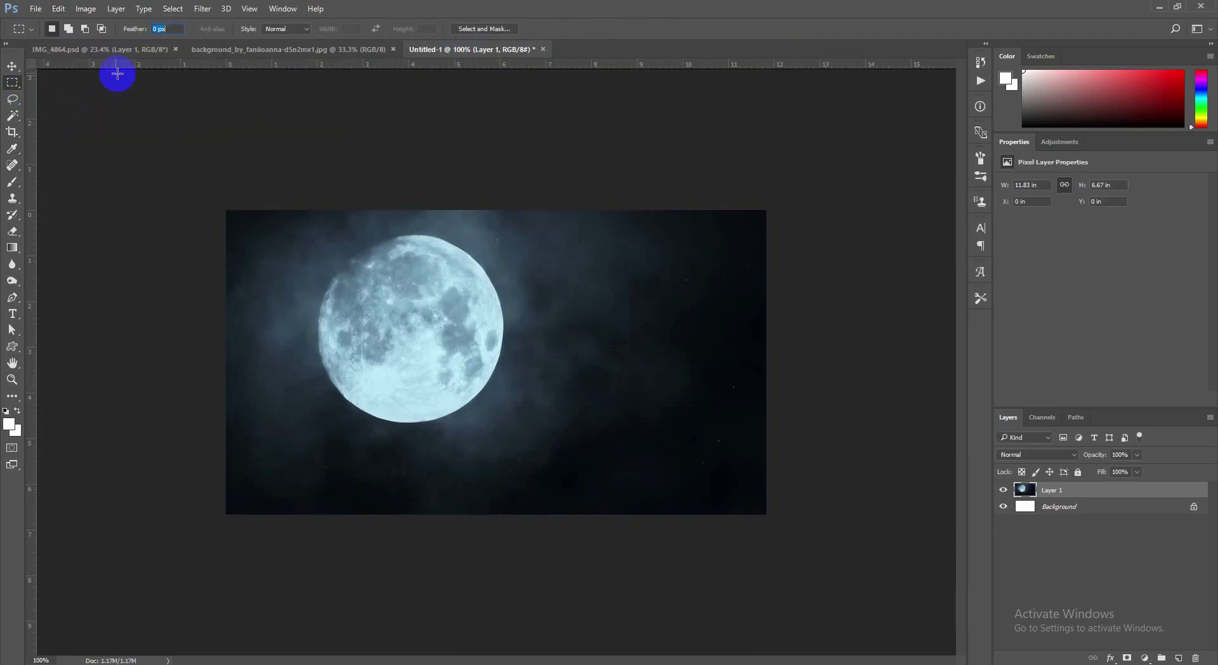
left_click(139, 51)
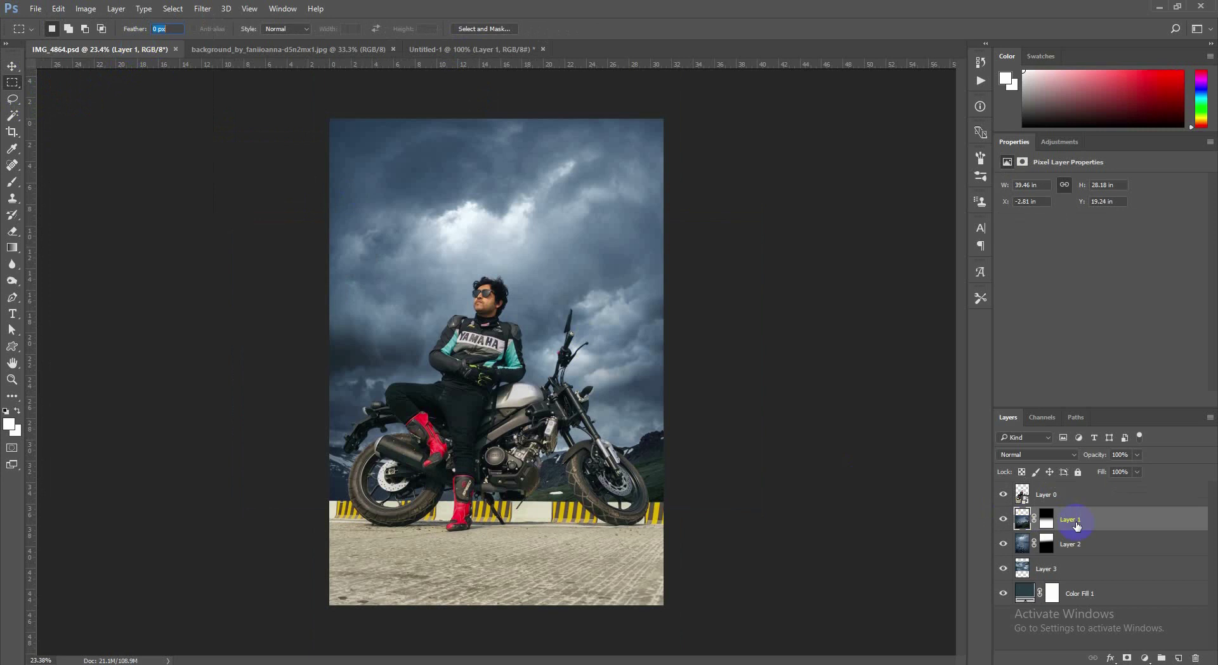
key("ctrl+v")
- Enlarge the pasted moon layer to about 39.26 × 29.31 in and place the moon behind the rider's head
left_click(11, 70)
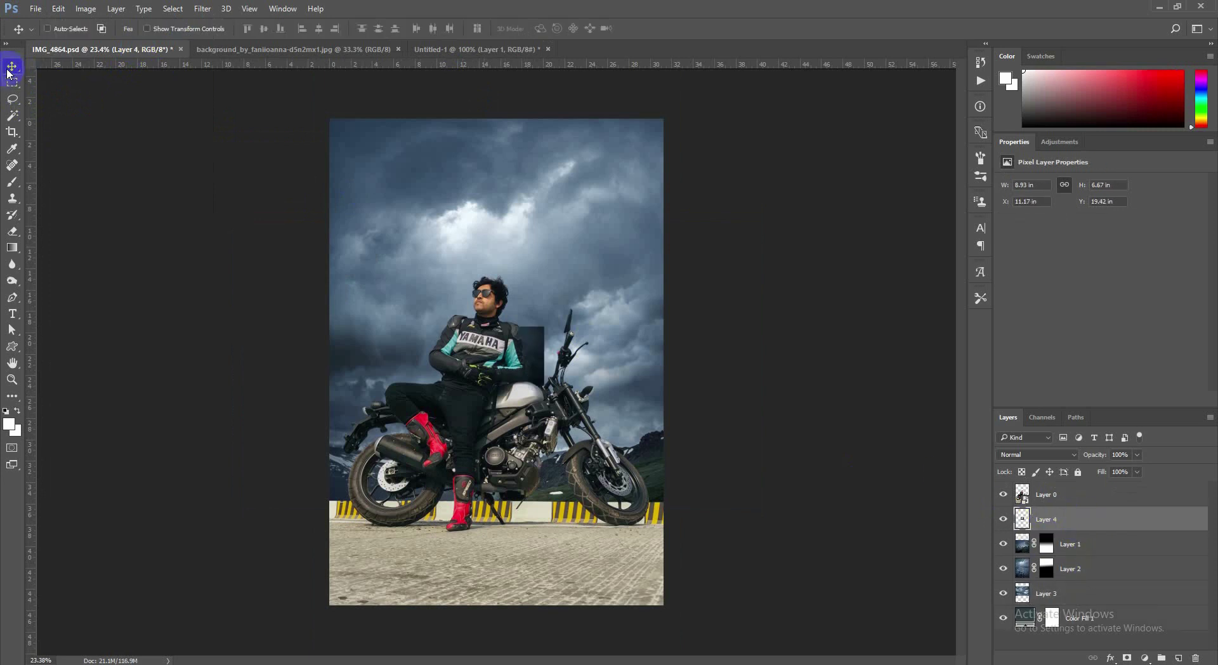
left_click_drag(665, 370, 652, 257)
key("ctrl+t")
left_click_drag(534, 284, 683, 415)
left_click_drag(604, 352, 621, 385)
key("Return")
left_click_drag(510, 292, 516, 306)
- Set the moon layer's blend mode to Screen and scale it down to about 79% behind the rider
left_click(1047, 454)
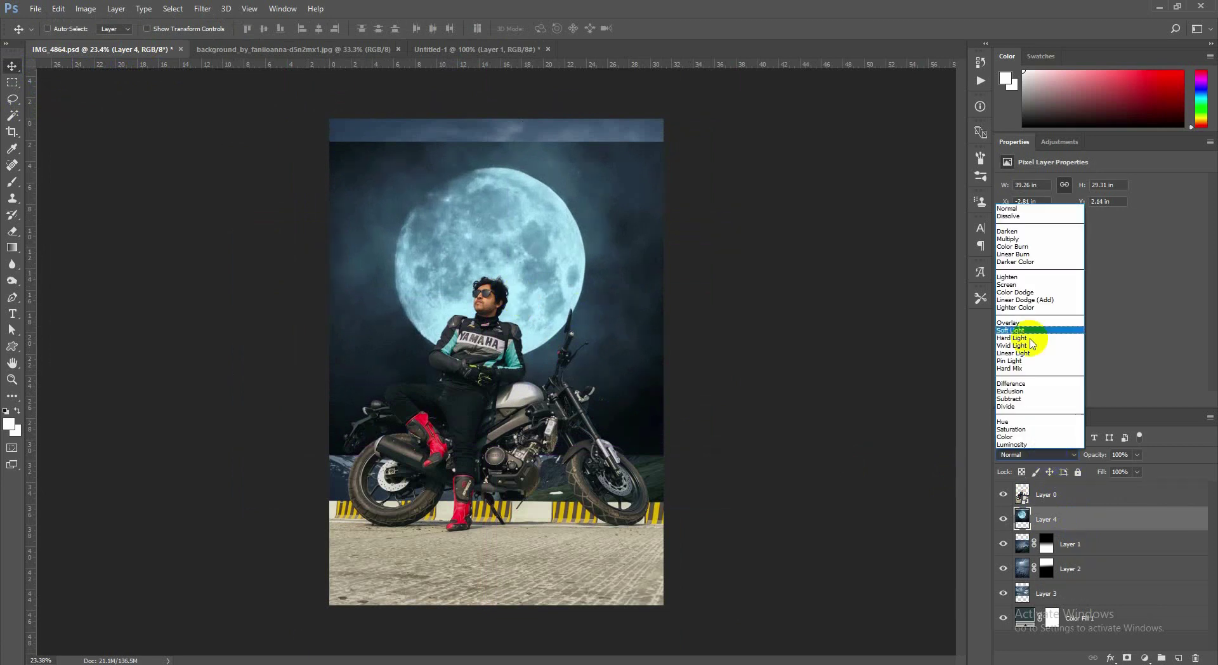
left_click(1007, 284)
left_click_drag(564, 304, 569, 292)
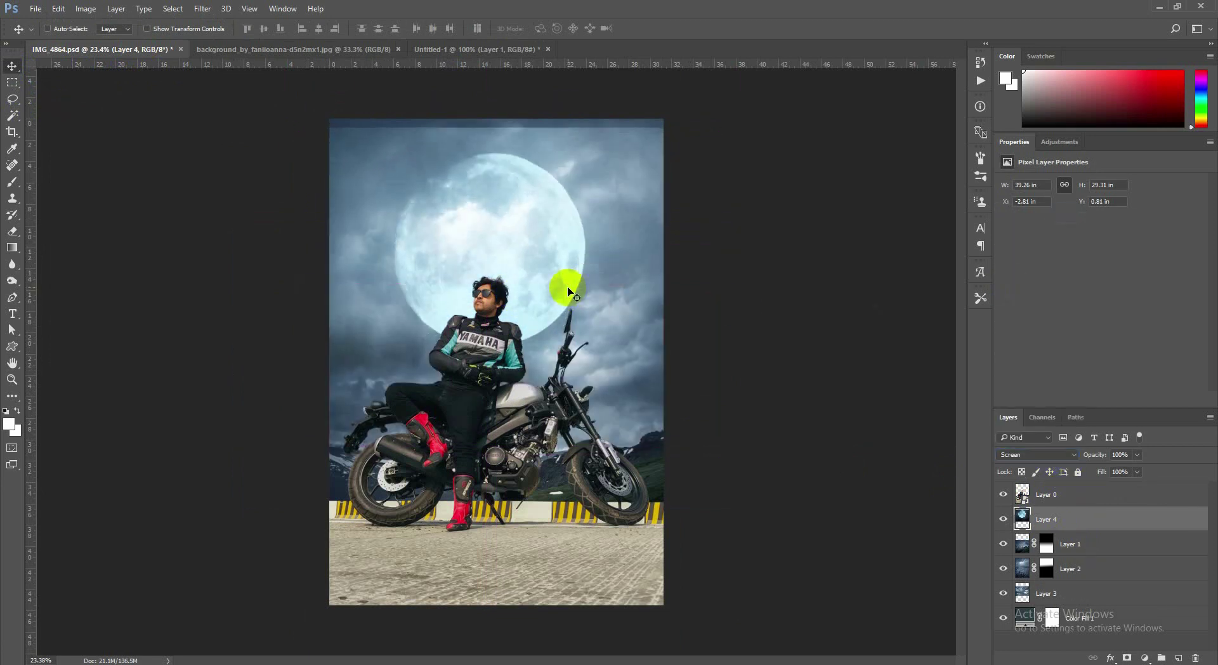
key("ctrl+t")
left_click_drag(720, 434, 668, 397)
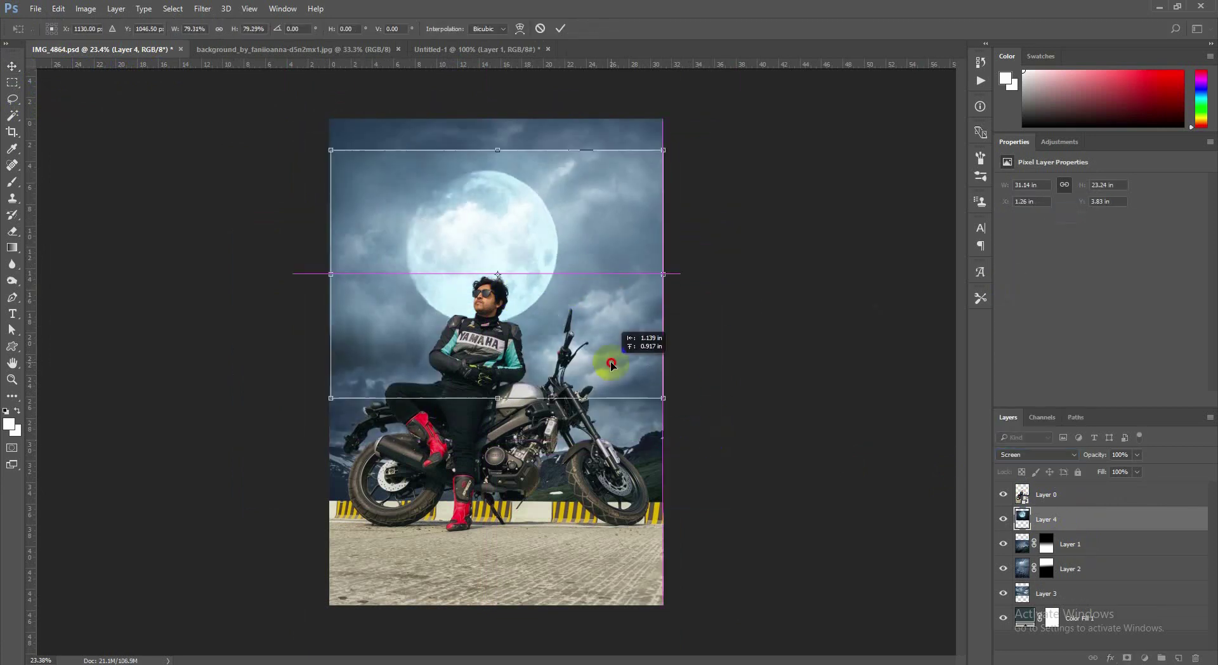
double_click(612, 366)
left_click(85, 8)
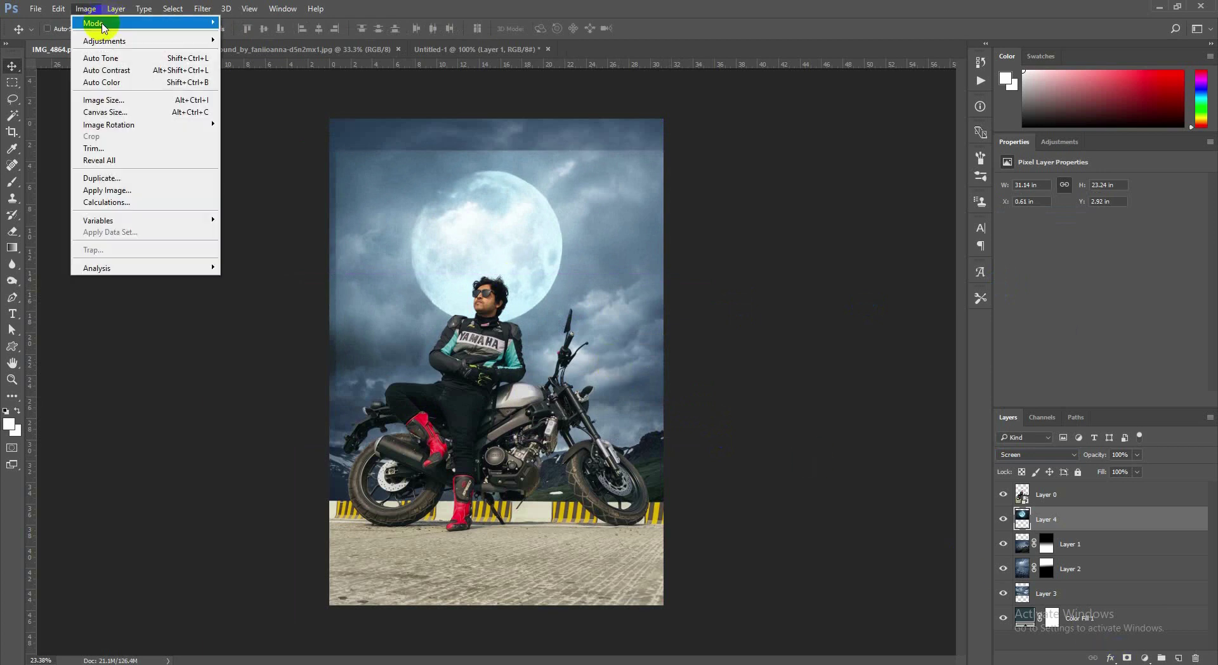
mouse_move(101, 36)
left_click(234, 54)
left_click(896, 178)
- Nudge the moon slightly left and set its input levels to 31, 1.10 and 247
left_click_drag(462, 258, 458, 259)
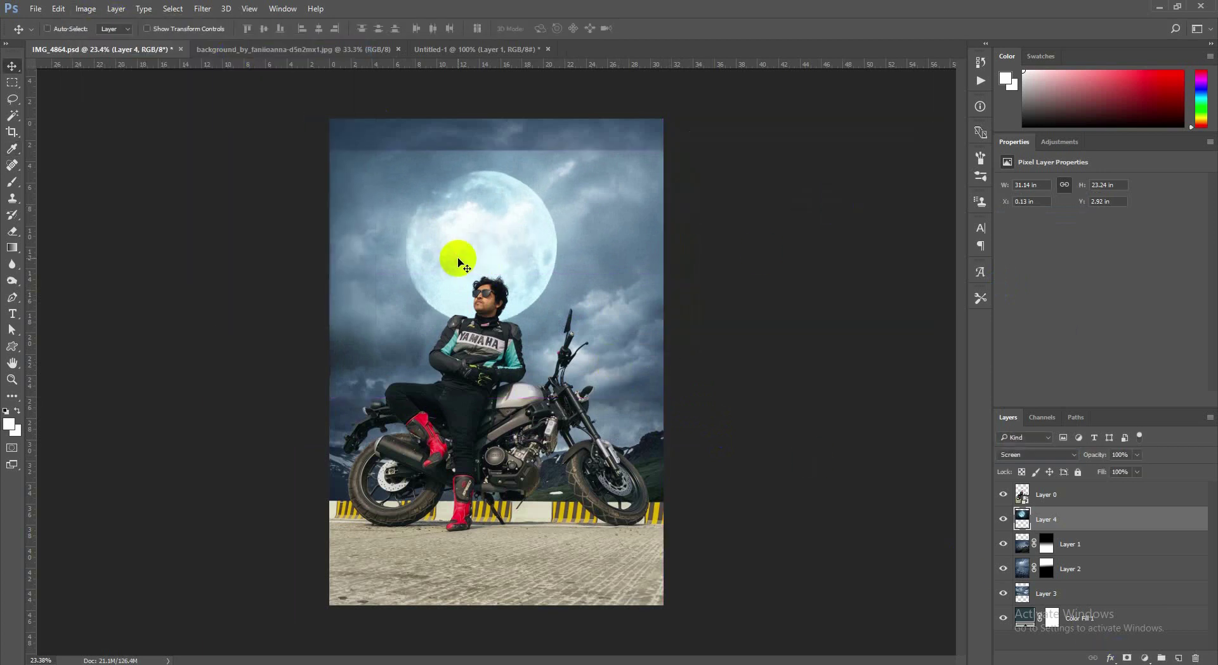
left_click(83, 9)
mouse_move(104, 36)
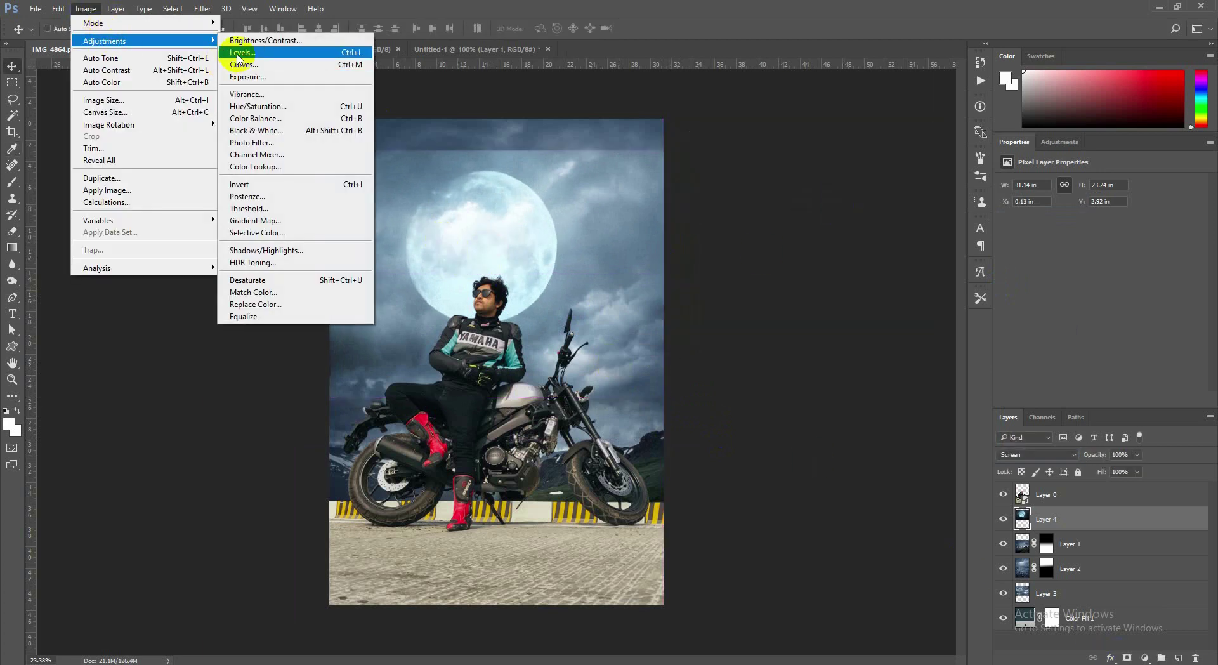
left_click(293, 55)
left_click_drag(692, 271, 713, 273)
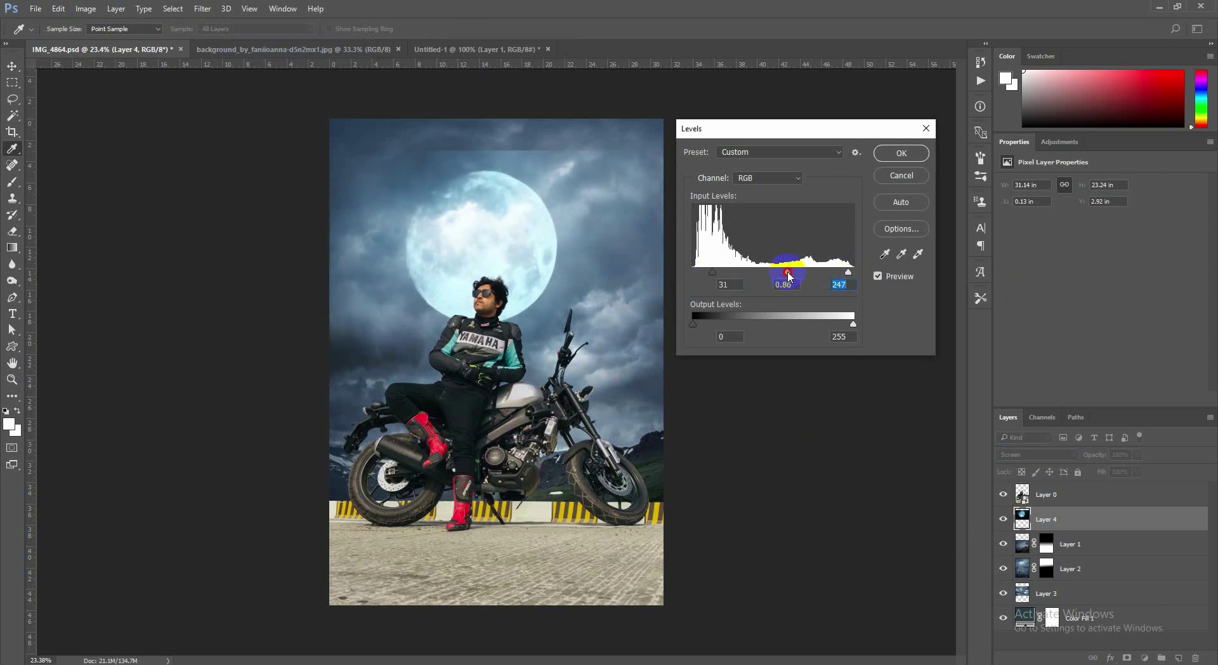
left_click_drag(789, 275, 777, 277)
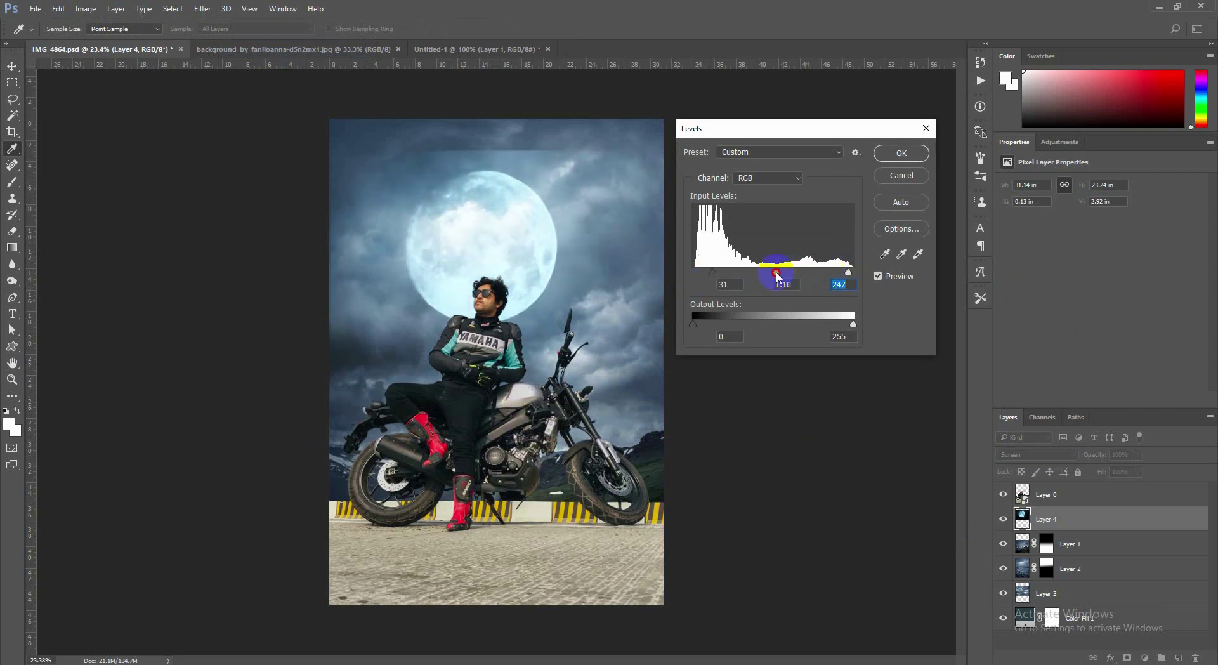
left_click(901, 153)
- Add a layer mask to the moon layer and try to erase its upper edge with a 700 px eraser, raising the opacity to 100%
left_click(12, 232)
left_click(1127, 657)
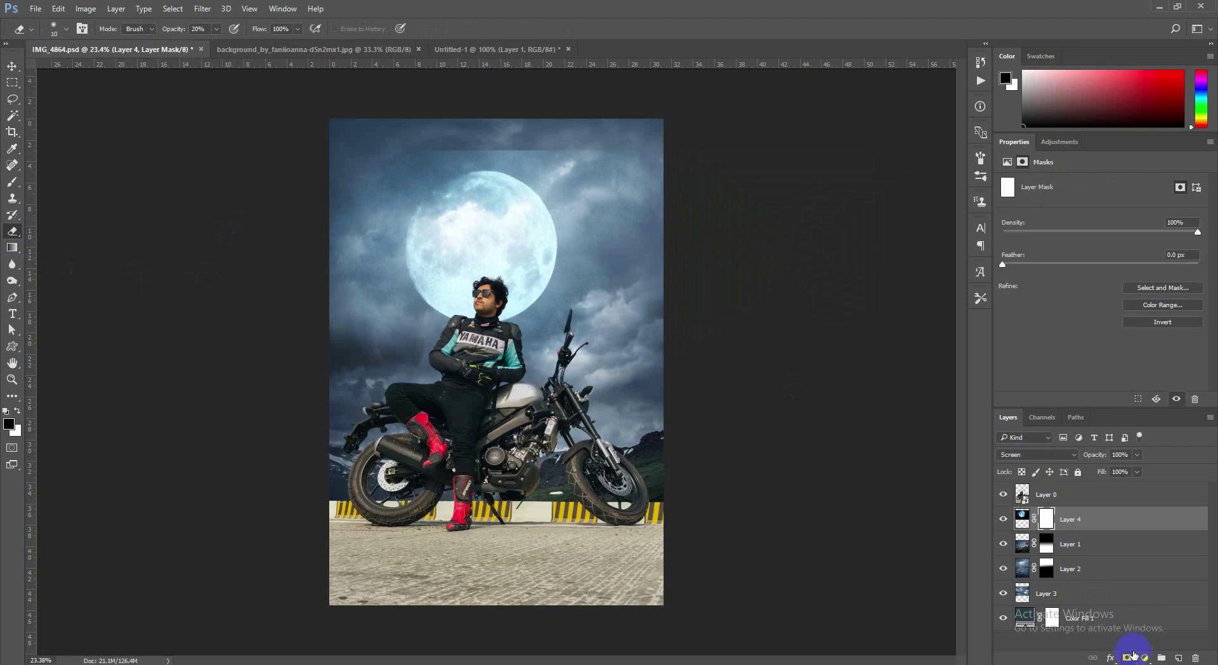
key("bracketright")
key("bracketright")
key("bracketright")
key("bracketright")
key("bracketright")
key("bracketright")
key("bracketright")
key("bracketright")
key("bracketright")
key("bracketright")
key("bracketright")
key("bracketright")
key("bracketright")
key("bracketright")
key("bracketright")
key("bracketright")
key("bracketright")
key("bracketright")
key("bracketright")
mouse_move(420, 159)
left_mouse_down()
mouse_move(423, 130)
mouse_move(456, 119)
left_mouse_up()
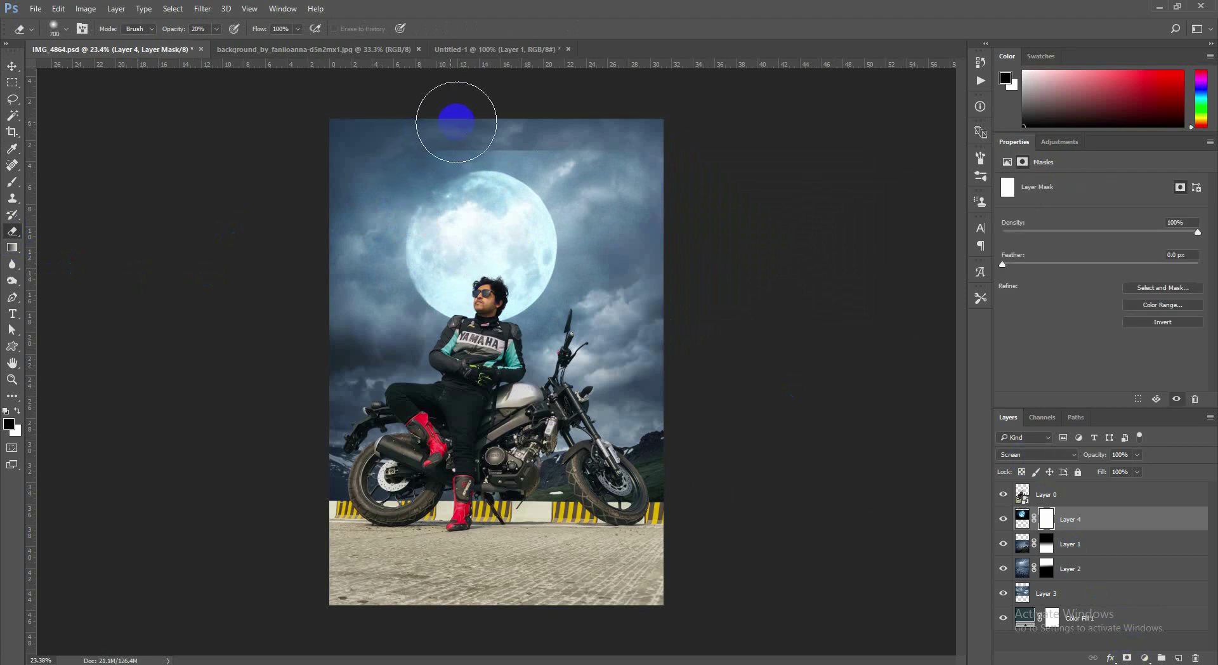
left_click(17, 411)
left_click_drag(180, 31, 238, 31)
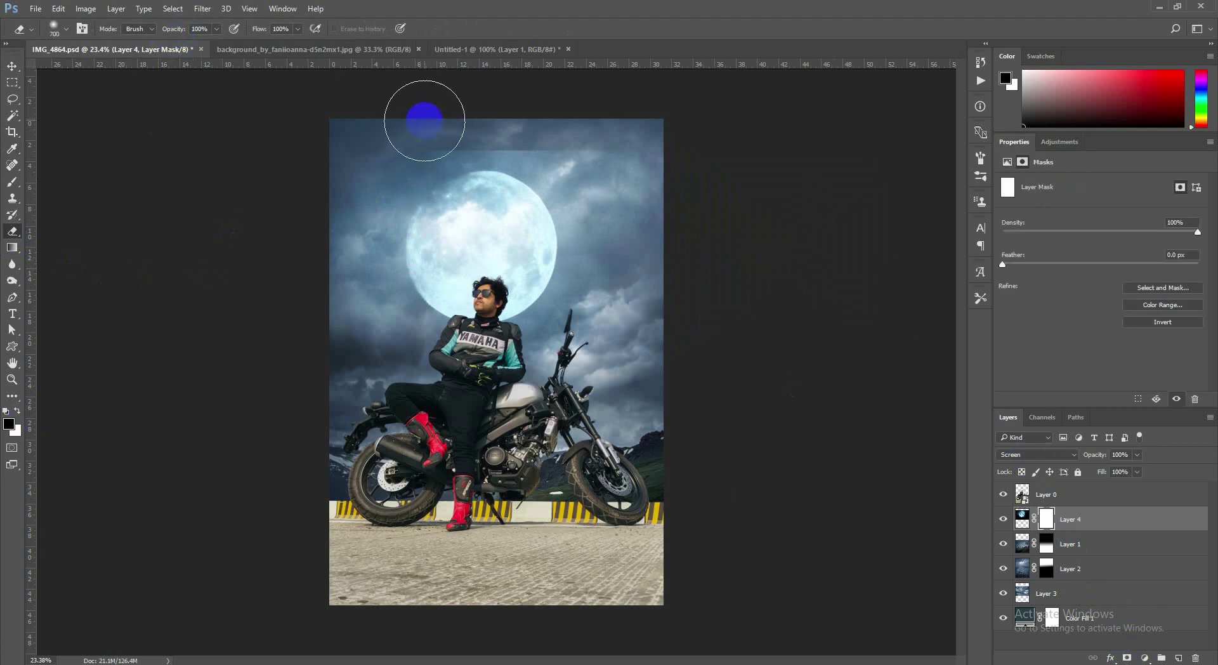
- Paint black with a large soft brush on the moon layer's mask to hide its upper-right edge, and move the moon slightly up
left_click(12, 188)
right_click(392, 197)
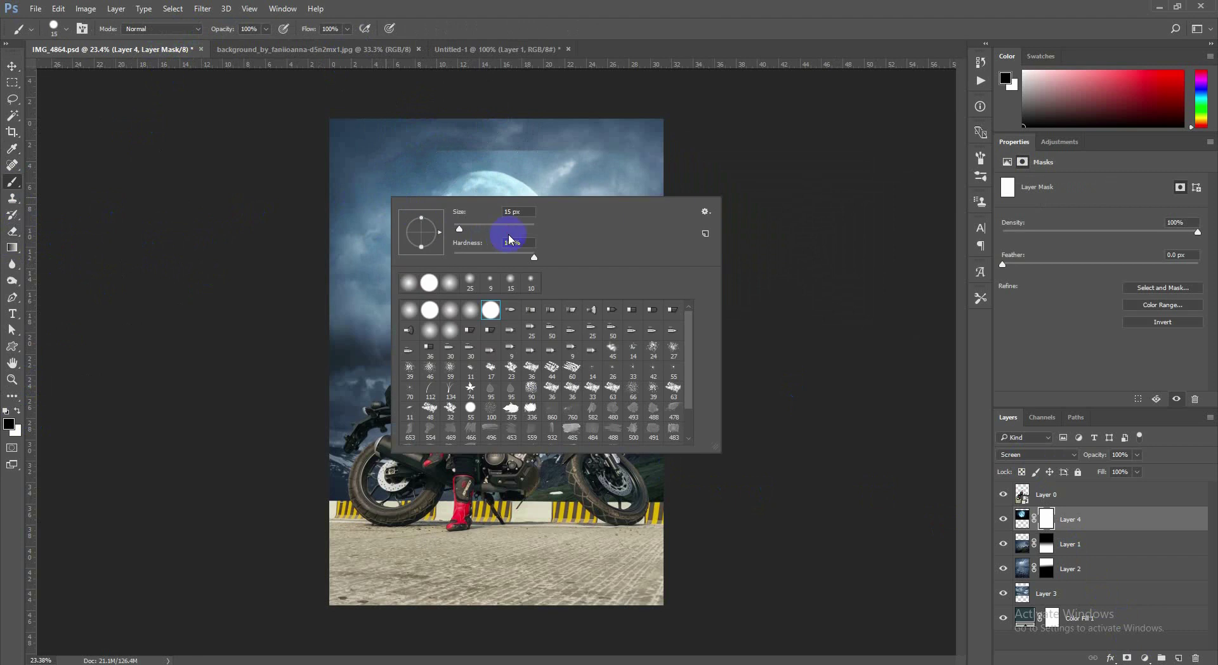
double_click(461, 326)
key("bracketright")
key("bracketright")
mouse_move(425, 135)
left_mouse_down()
mouse_move(511, 121)
mouse_move(586, 138)
mouse_move(639, 217)
left_mouse_up()
key("v")
mouse_move(532, 233)
left_mouse_down()
mouse_move(516, 204)
mouse_move(535, 212)
mouse_move(516, 198)
mouse_move(536, 217)
left_mouse_up()
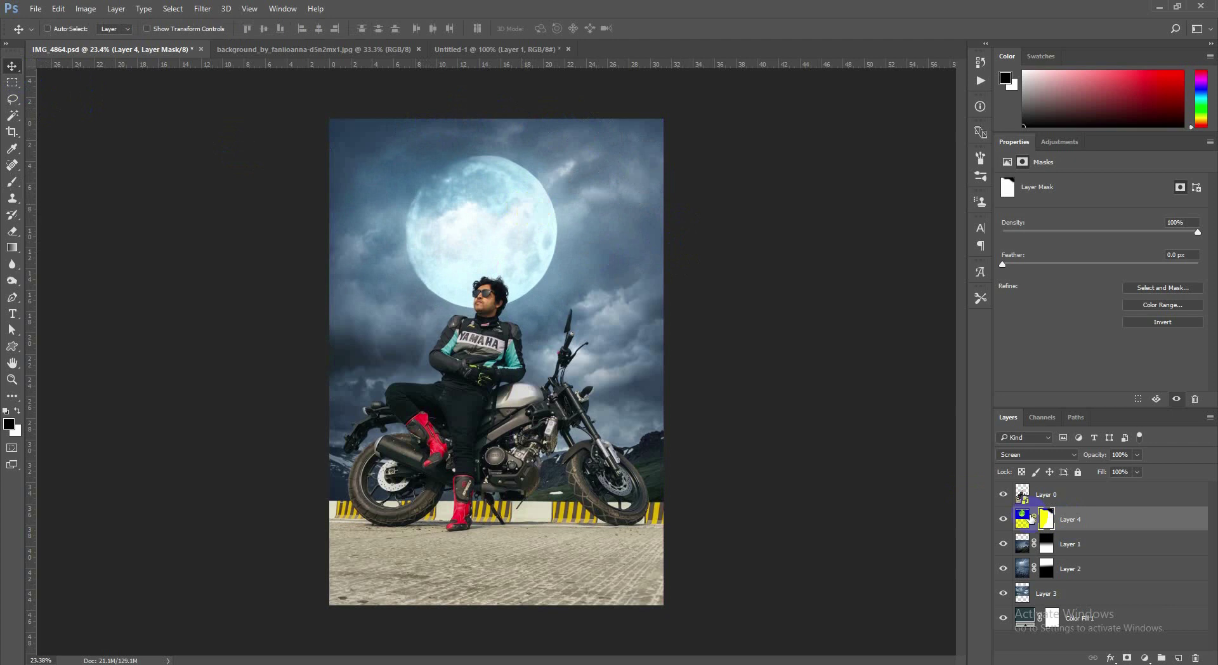
- Set the moon layer's blend mode back to Normal and hide the layer
left_click(1037, 454)
left_click(1006, 207)
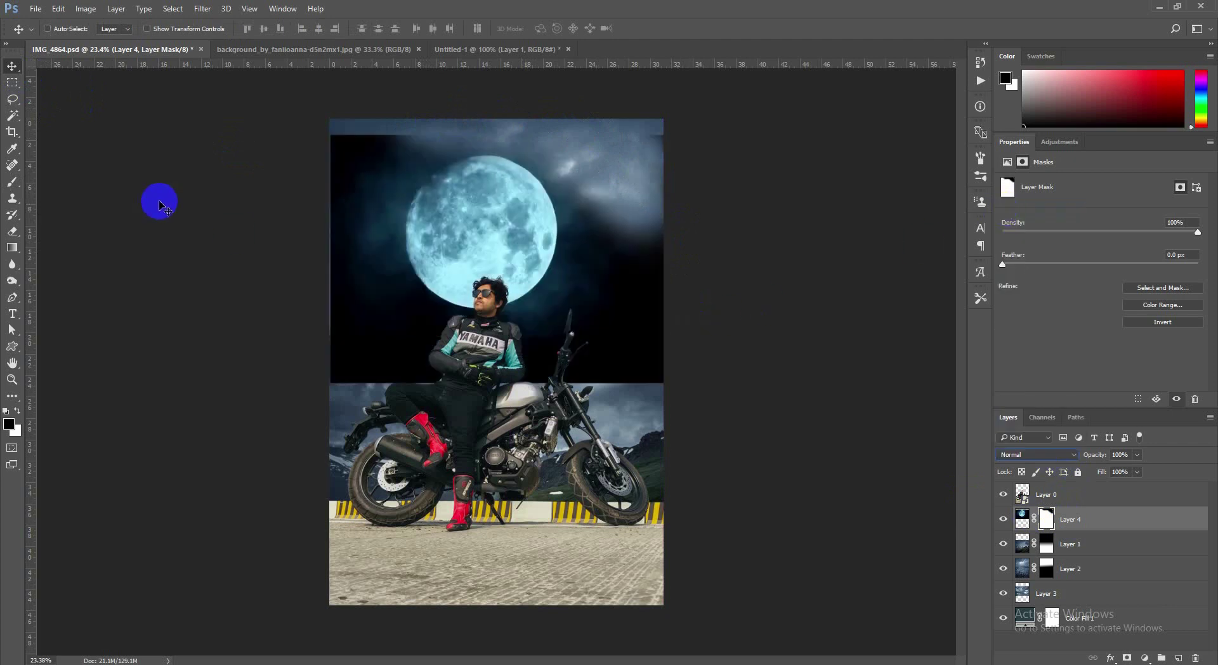
left_click(1036, 454)
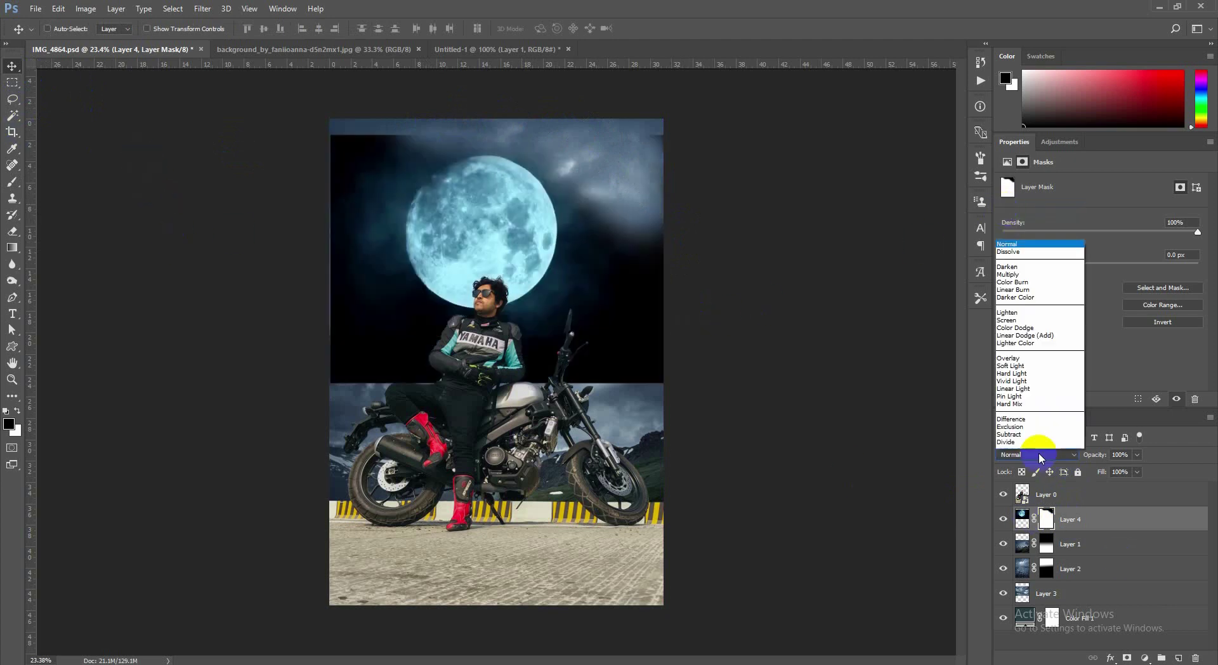
left_click(859, 427)
left_click(1003, 519)
- Copy the moon and clouds from the blue moonlit background image onto a new composite layer and place it at the canvas top behind the rider
left_click(366, 52)
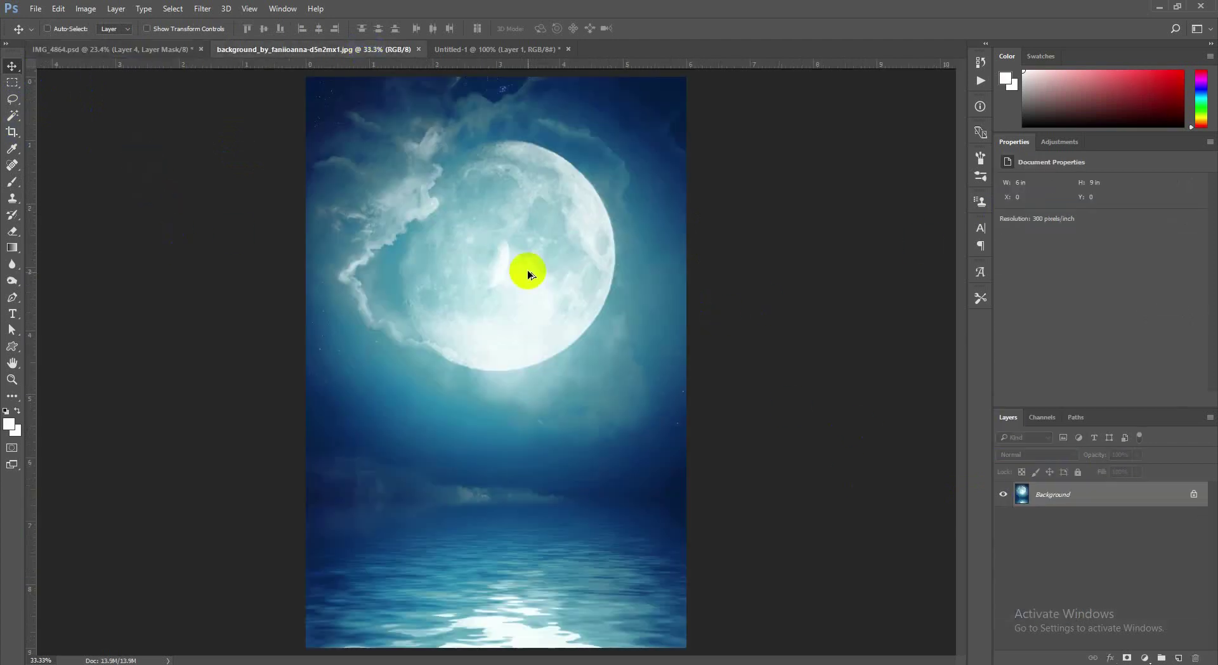
key("m")
left_click_drag(307, 96, 747, 408)
left_click(190, 49)
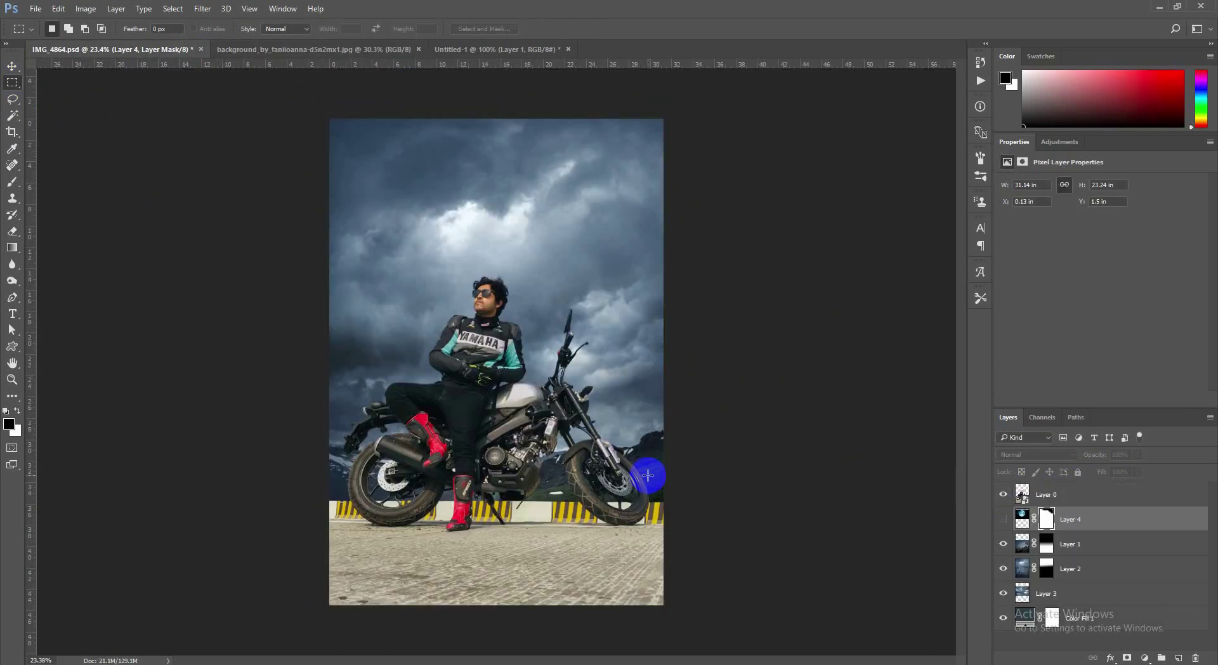
key("ctrl+v")
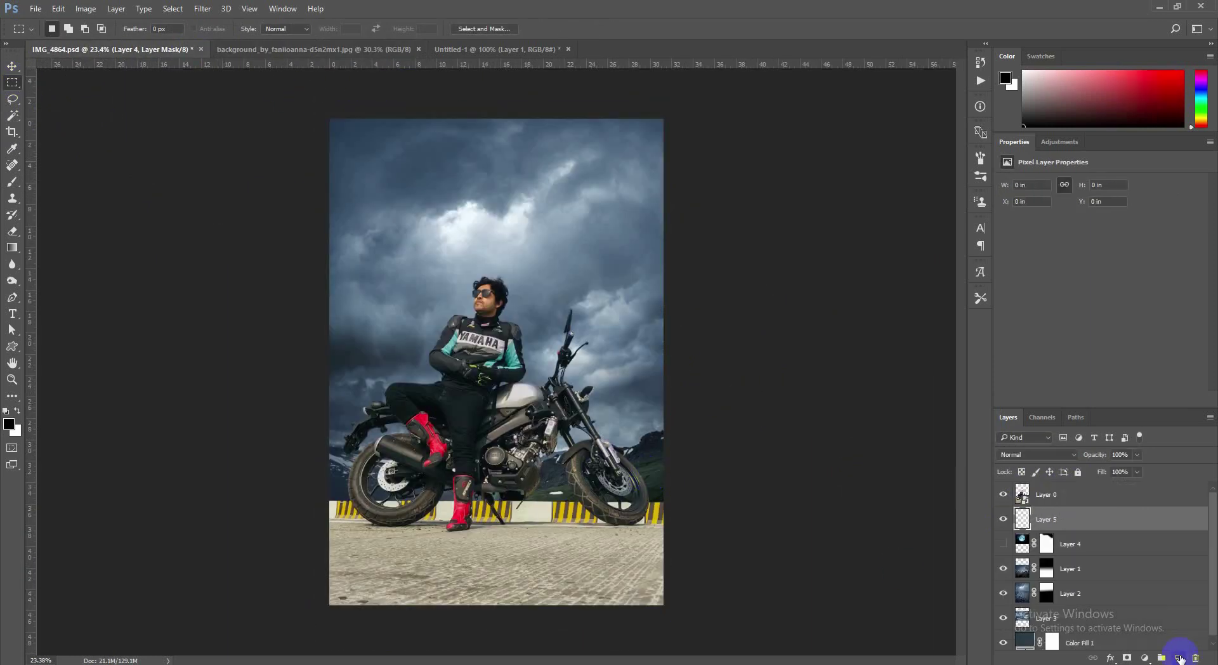
key("v")
left_click_drag(561, 249, 552, 125)
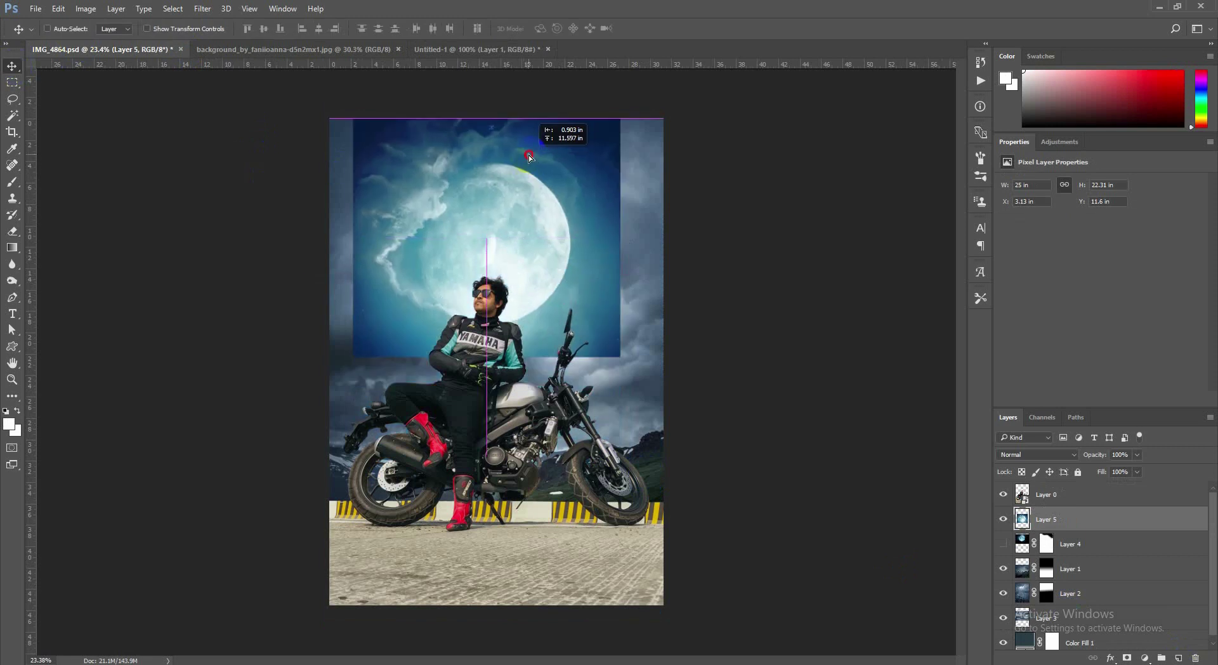
- Add a black mask to the new moon layer and reveal the moon with a soft white 1300 px brush
left_click(1125, 658)
left_click(324, 366)
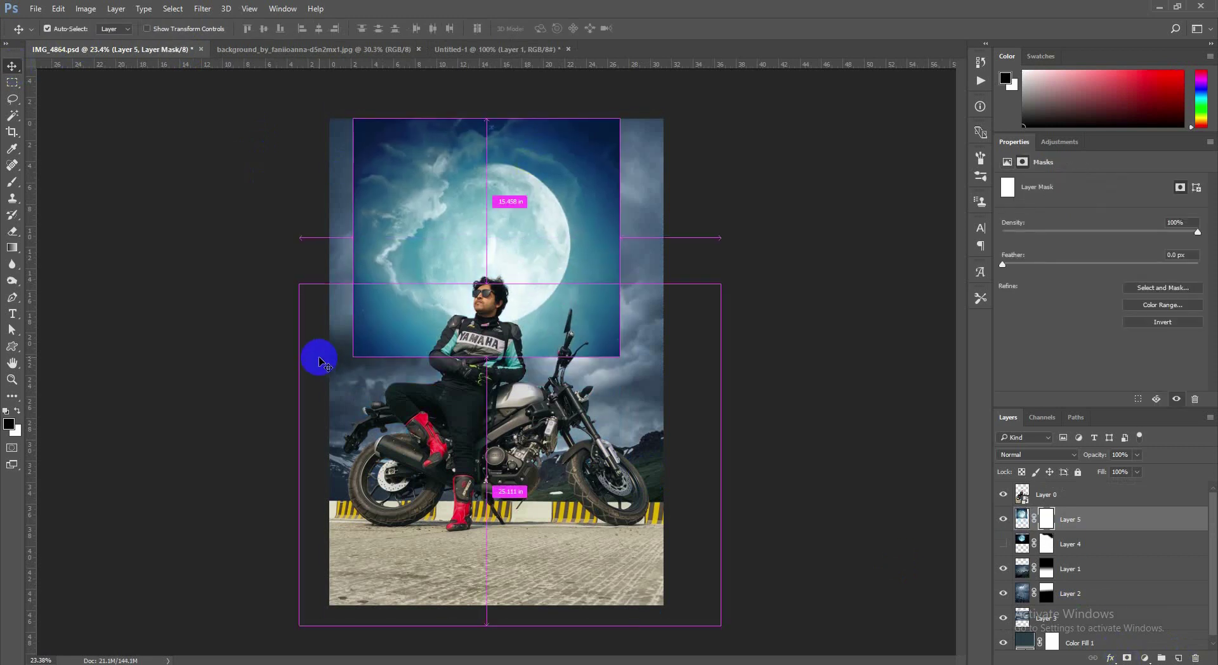
key("ctrl+i")
left_click(12, 181)
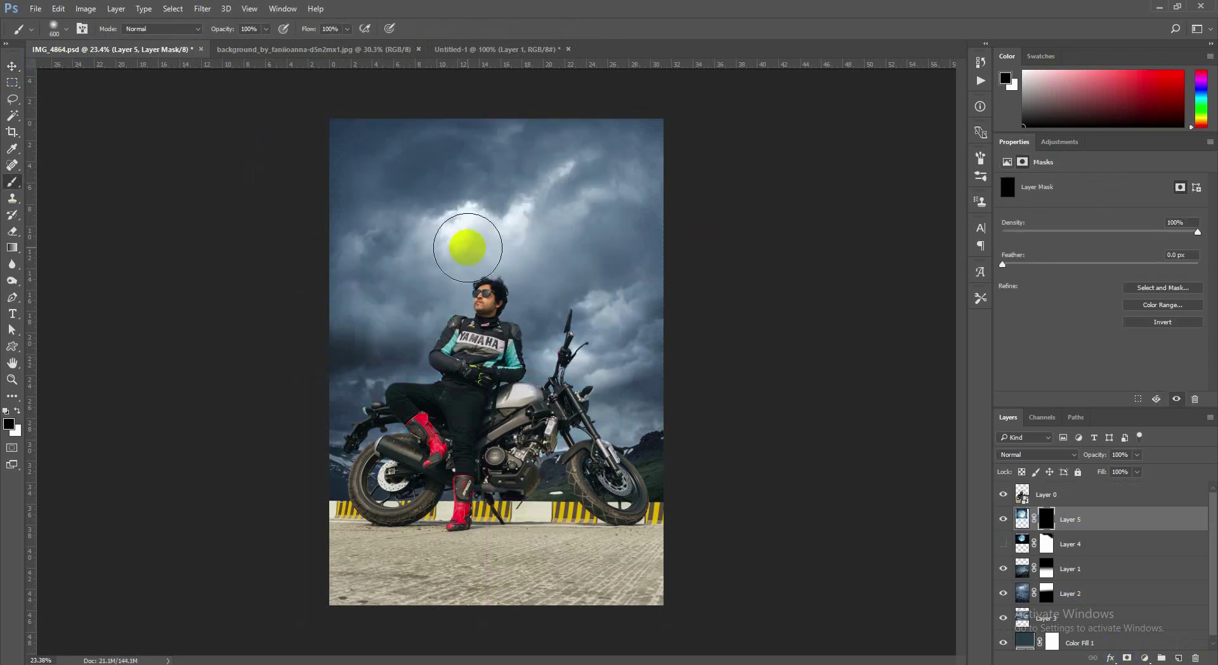
left_click(17, 411)
key("]")
mouse_move(497, 234)
left_mouse_down()
mouse_move(482, 221)
mouse_move(486, 242)
mouse_move(454, 234)
left_mouse_up()
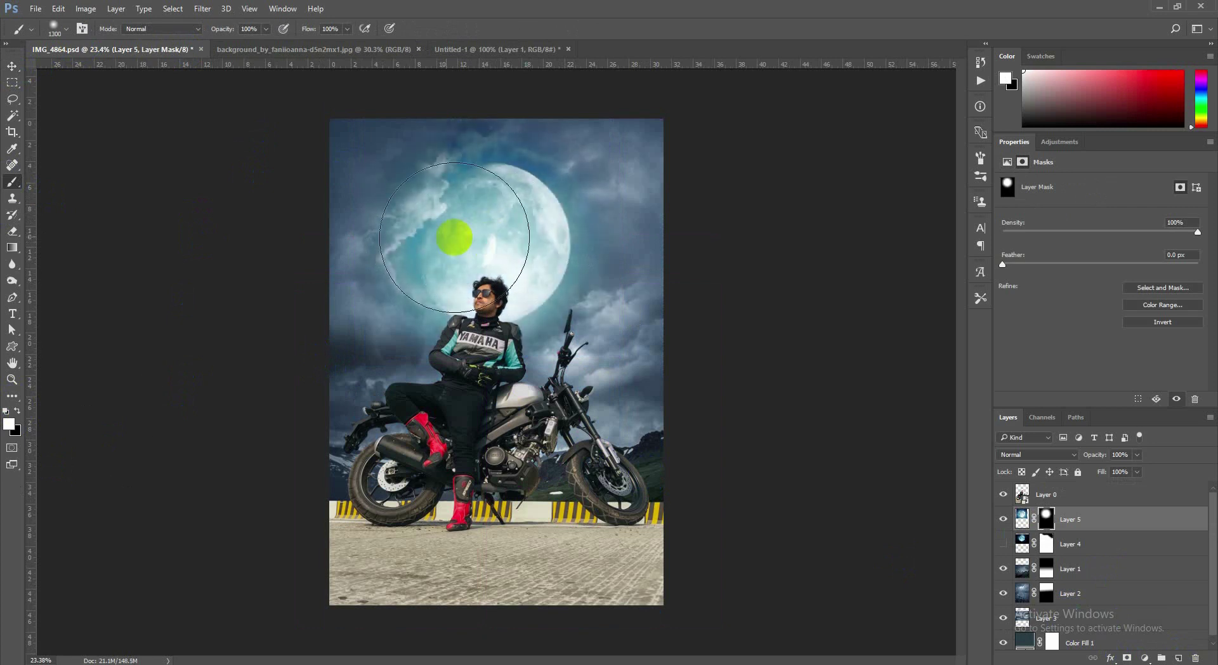
left_click(12, 65)
left_click(85, 8)
mouse_move(105, 40)
left_click(630, 304)
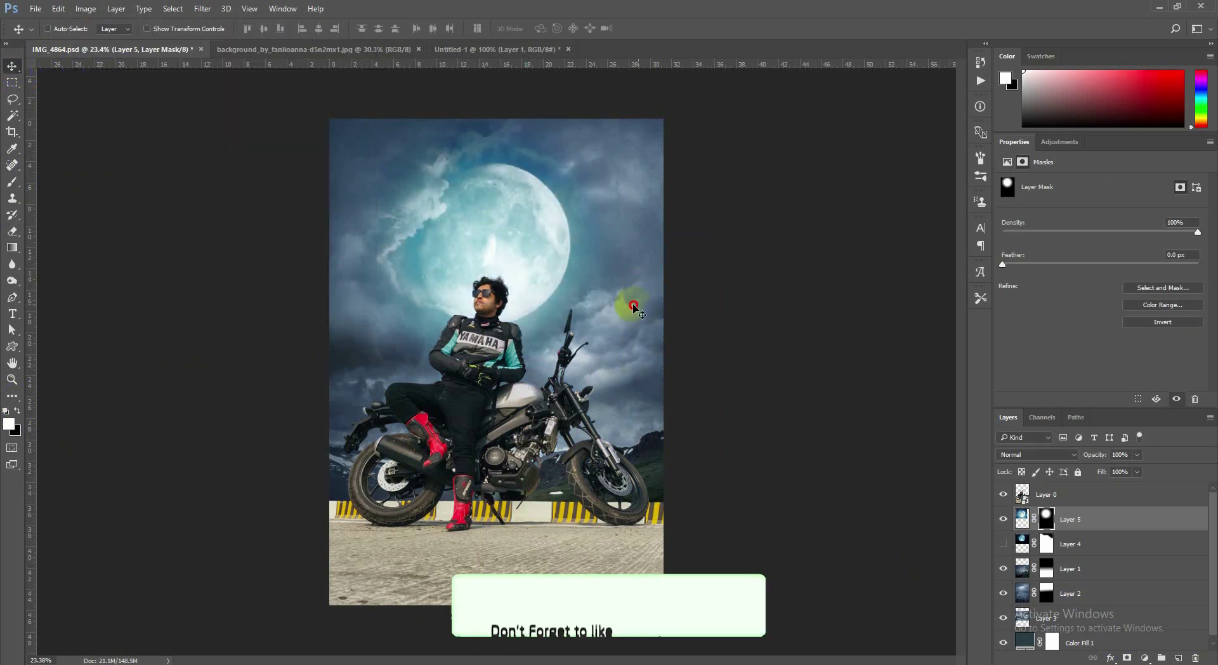
- Apply a Color Balance of about +38, +19, +15 to the new moon layer's image midtones
left_click(1082, 517)
left_click(88, 9)
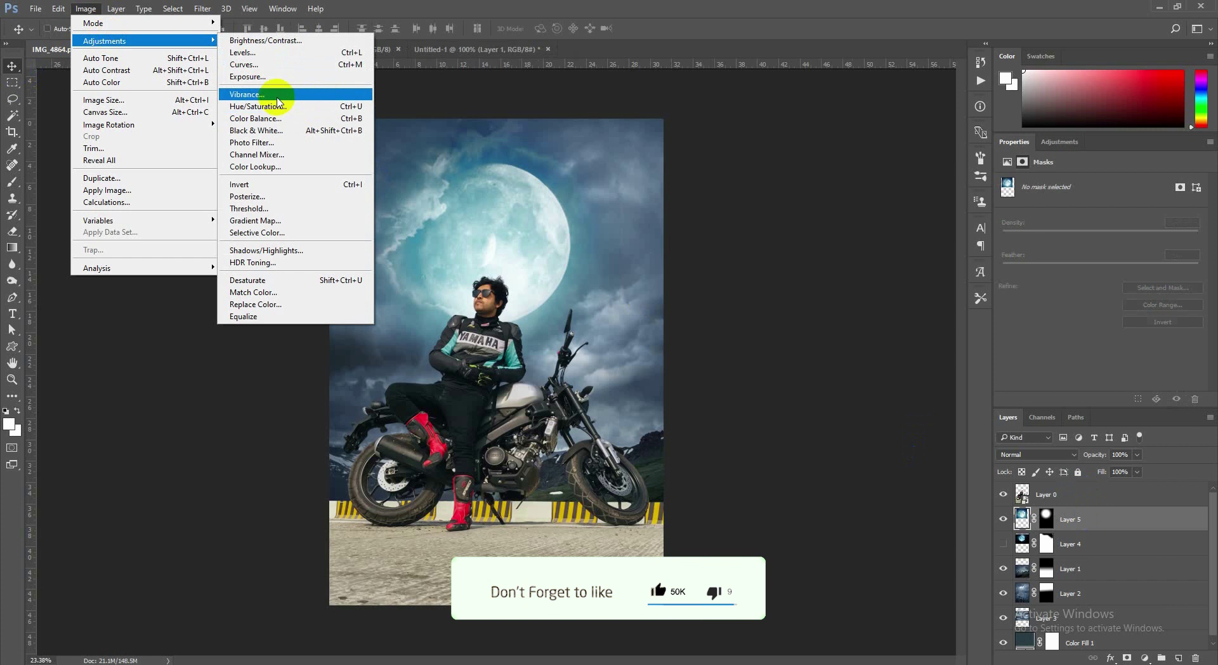
left_click(279, 118)
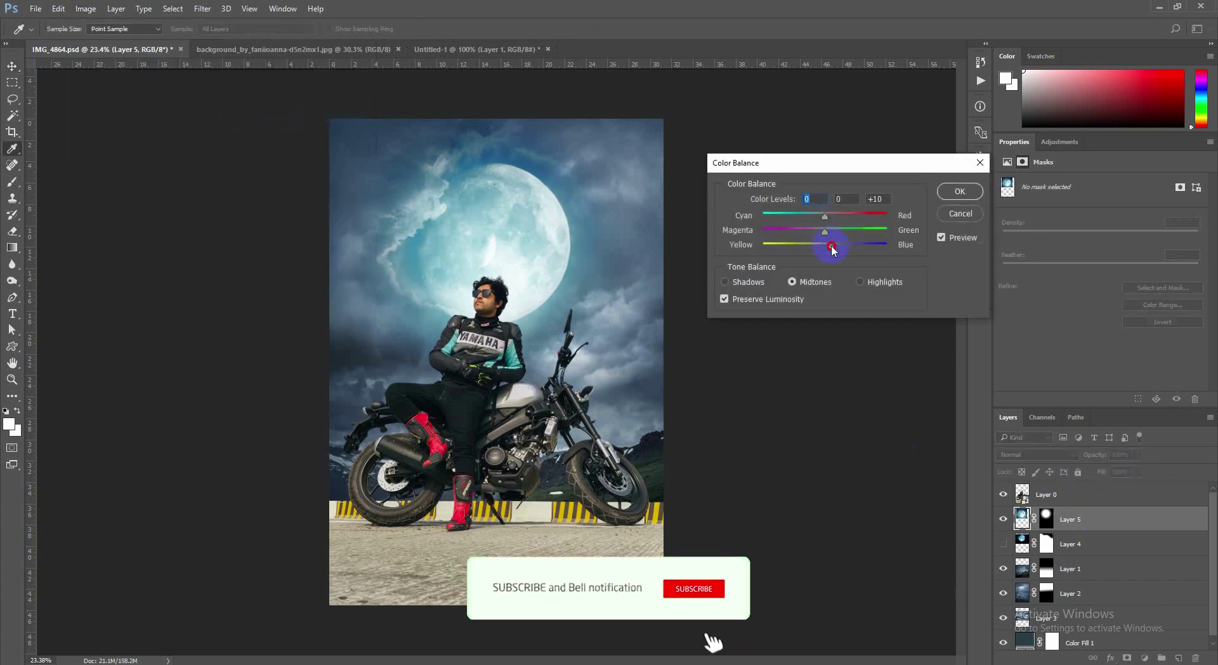
left_click_drag(825, 246, 846, 221)
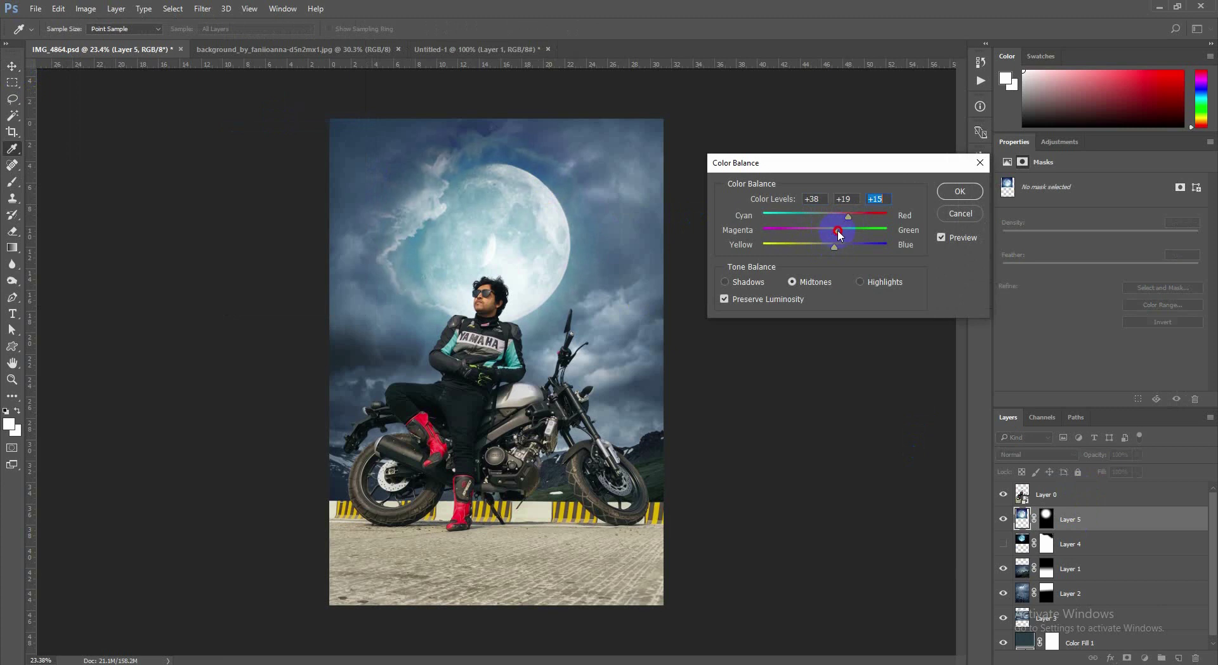
left_click(951, 192)
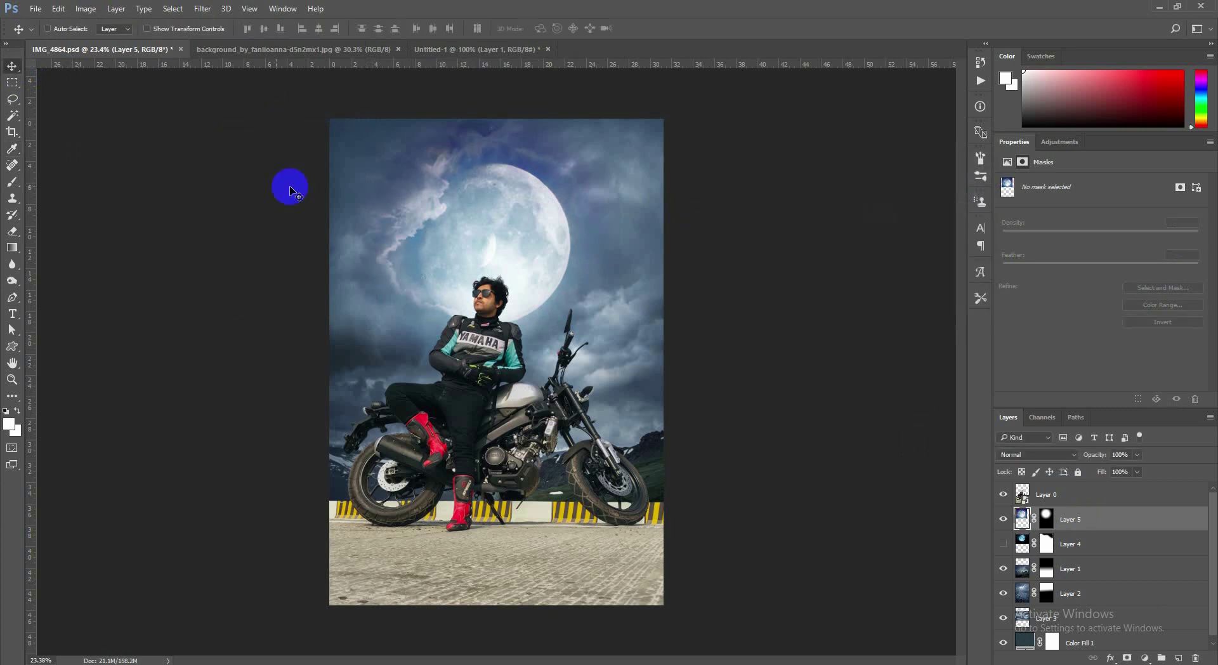
- Clean up Layer 5's mask by painting black along the canvas edges with the soft 1300 px brush
left_click(12, 230)
left_click(12, 183)
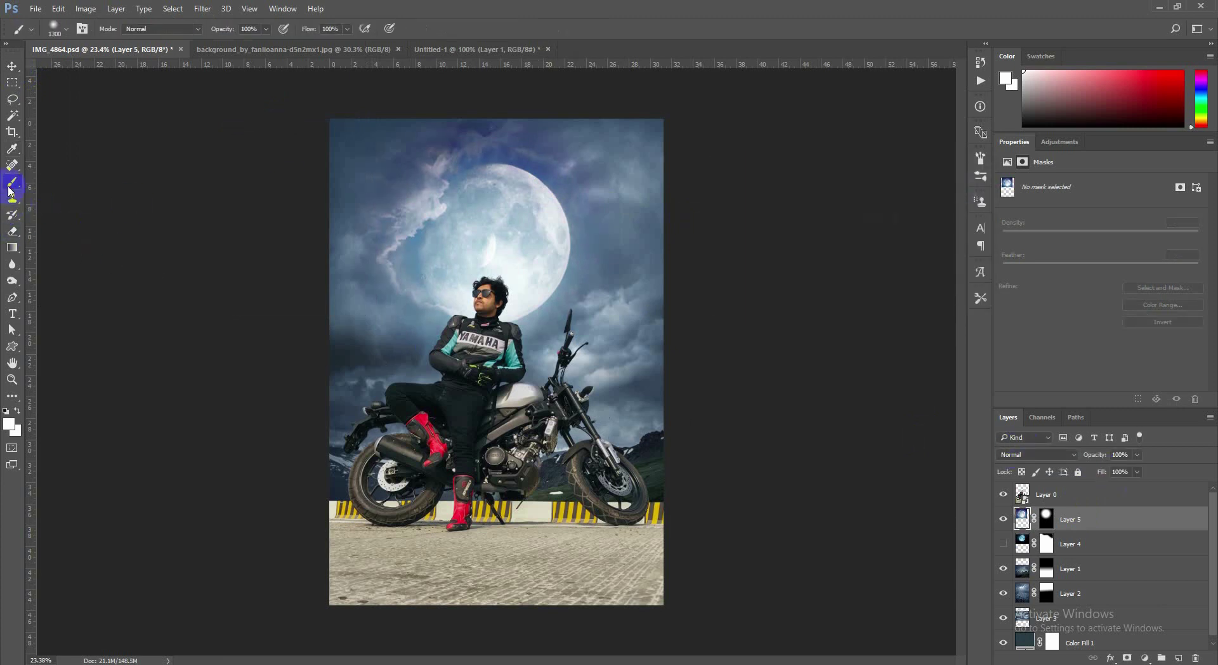
scroll(496, 355, "up", 1)
left_click(1045, 518)
left_click(296, 199)
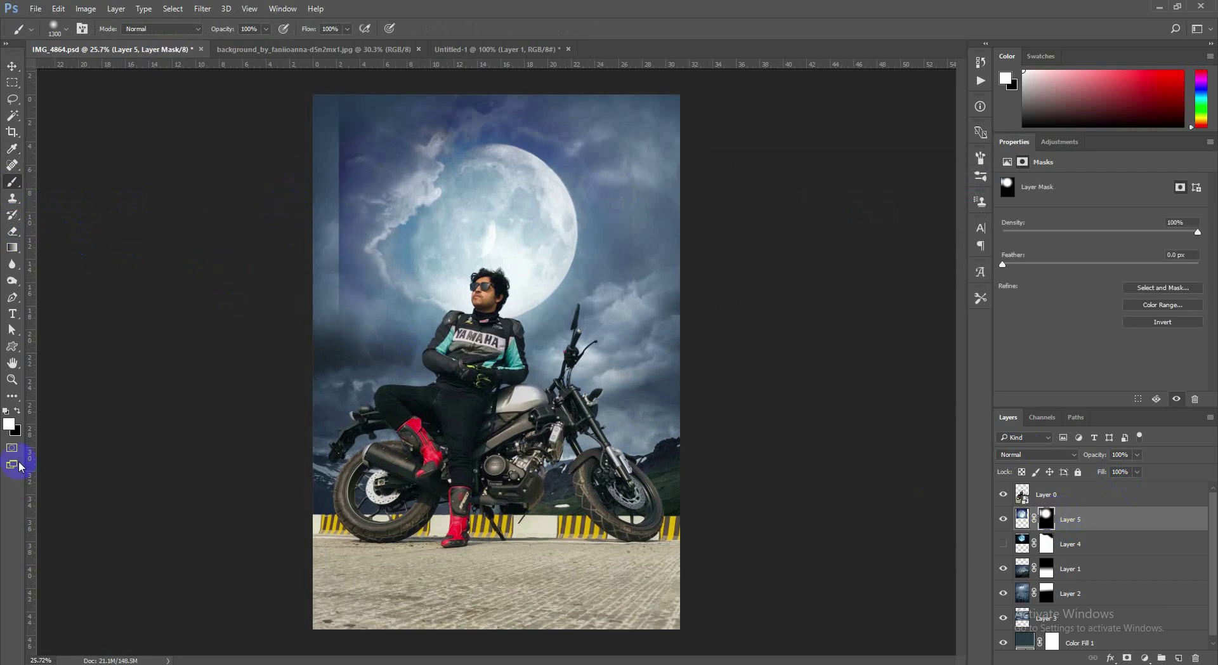
left_click(17, 410)
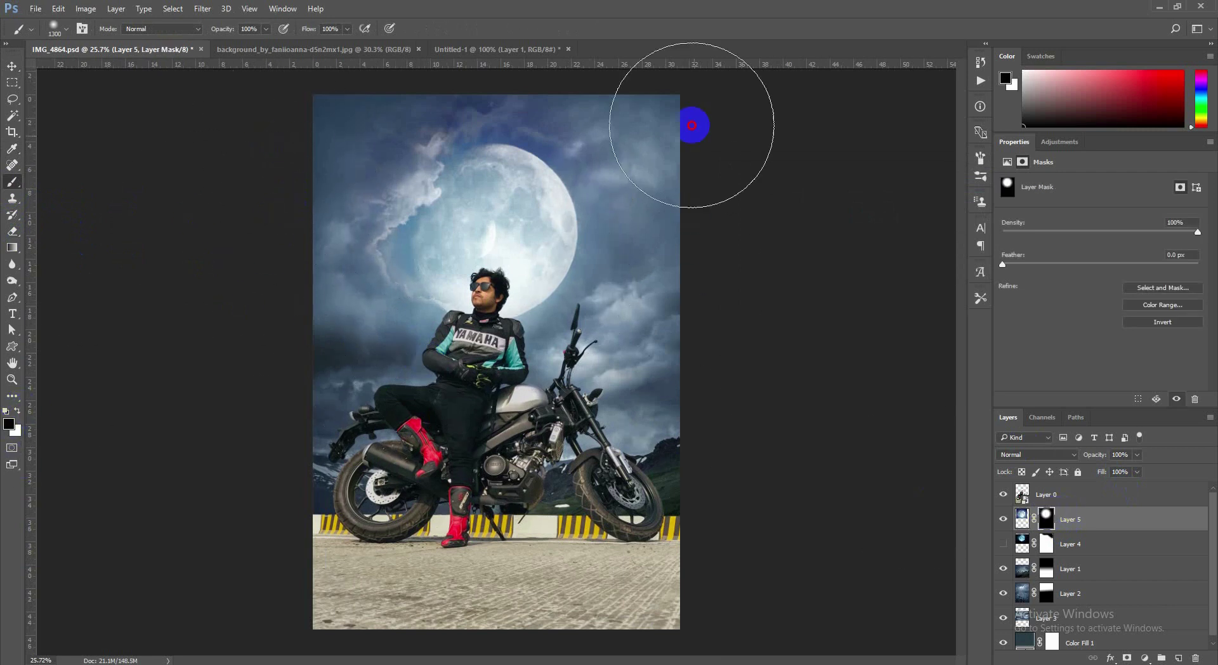
left_click(12, 66)
- Apply a Hue/Saturation adjustment to Layer 5's image with hue about -2 and saturation about -20
left_click(1020, 513)
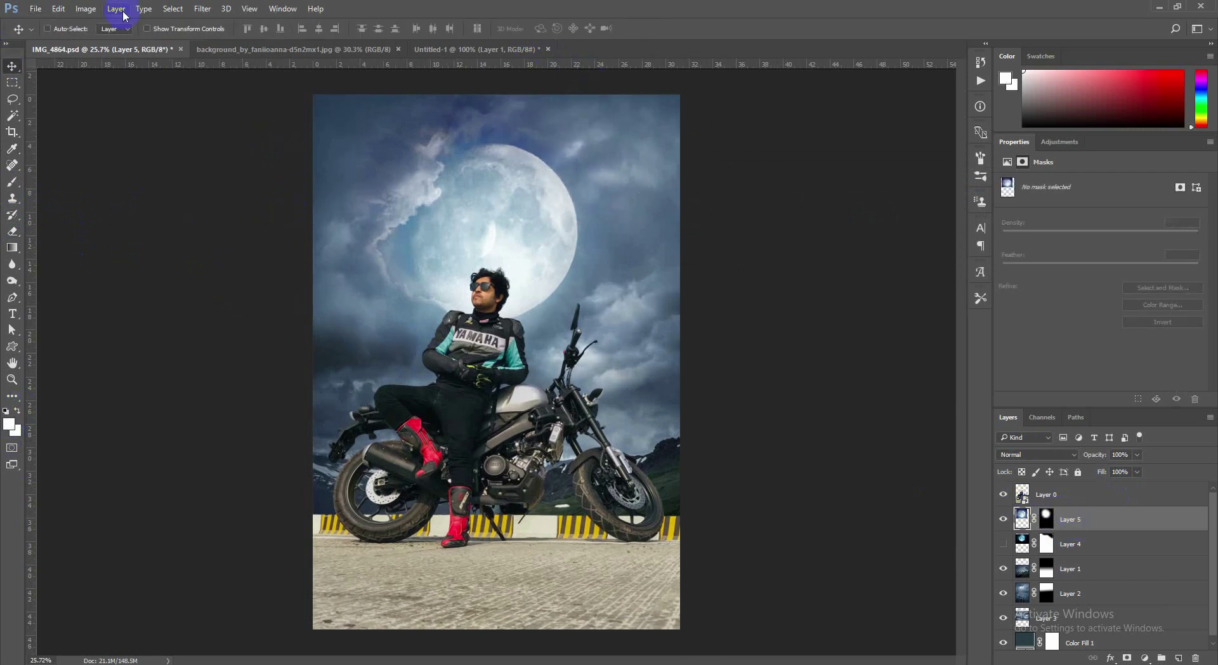
left_click(85, 8)
mouse_move(104, 41)
left_click(278, 107)
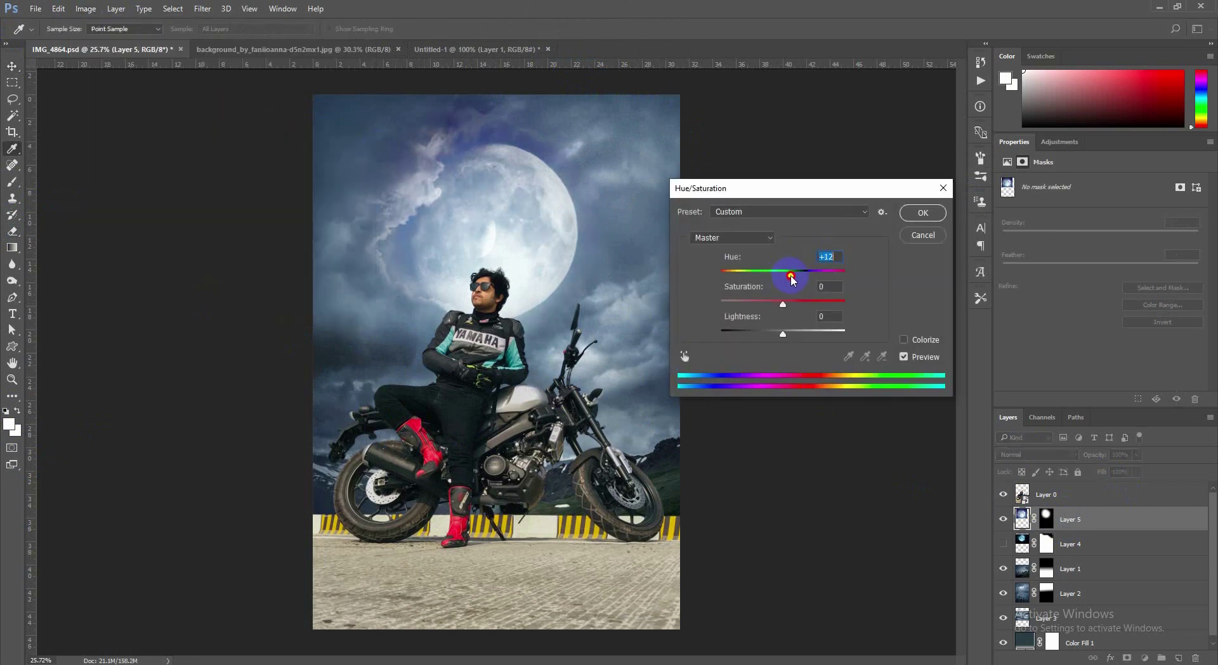
left_click_drag(784, 307, 764, 309)
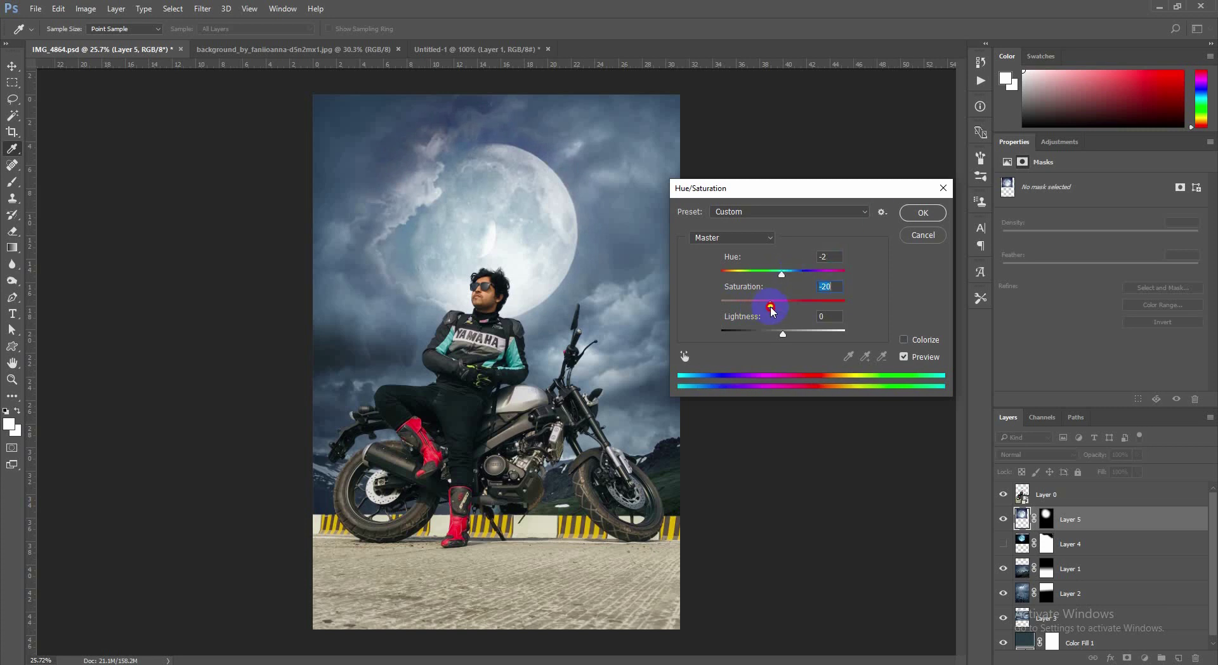
left_click(923, 228)
- Try Screen and other blend modes on Layer 5 and settle on Hard Light
key("v")
left_click_drag(551, 270, 603, 312)
left_click(1040, 454)
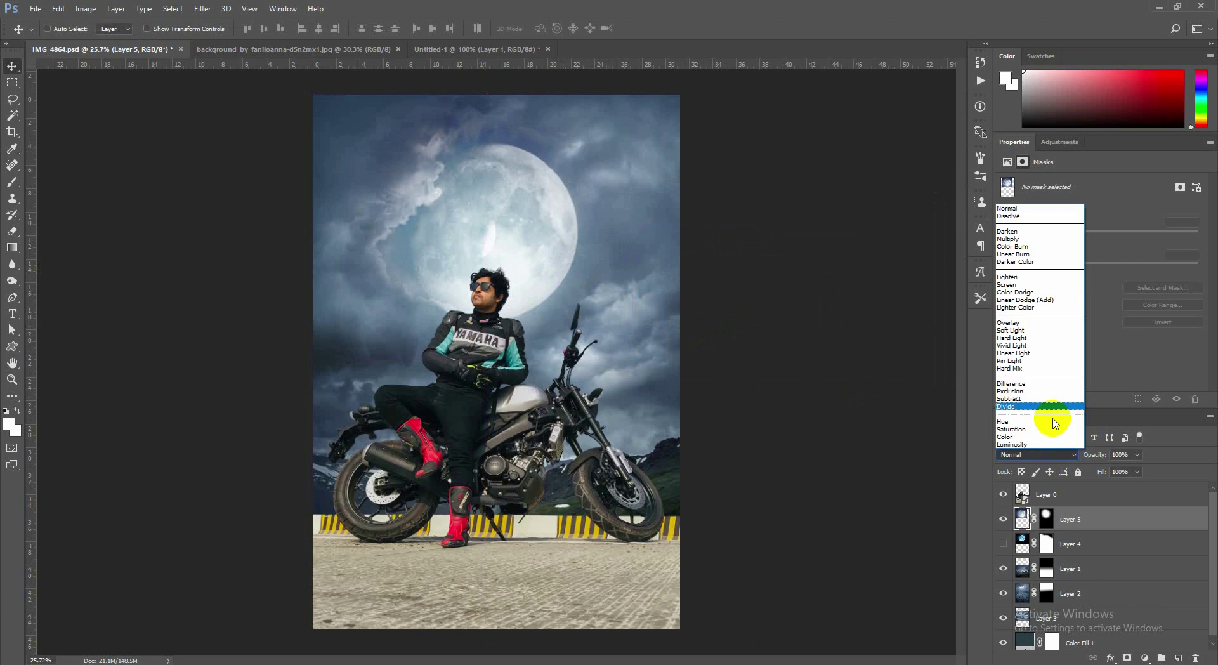
left_click(1009, 285)
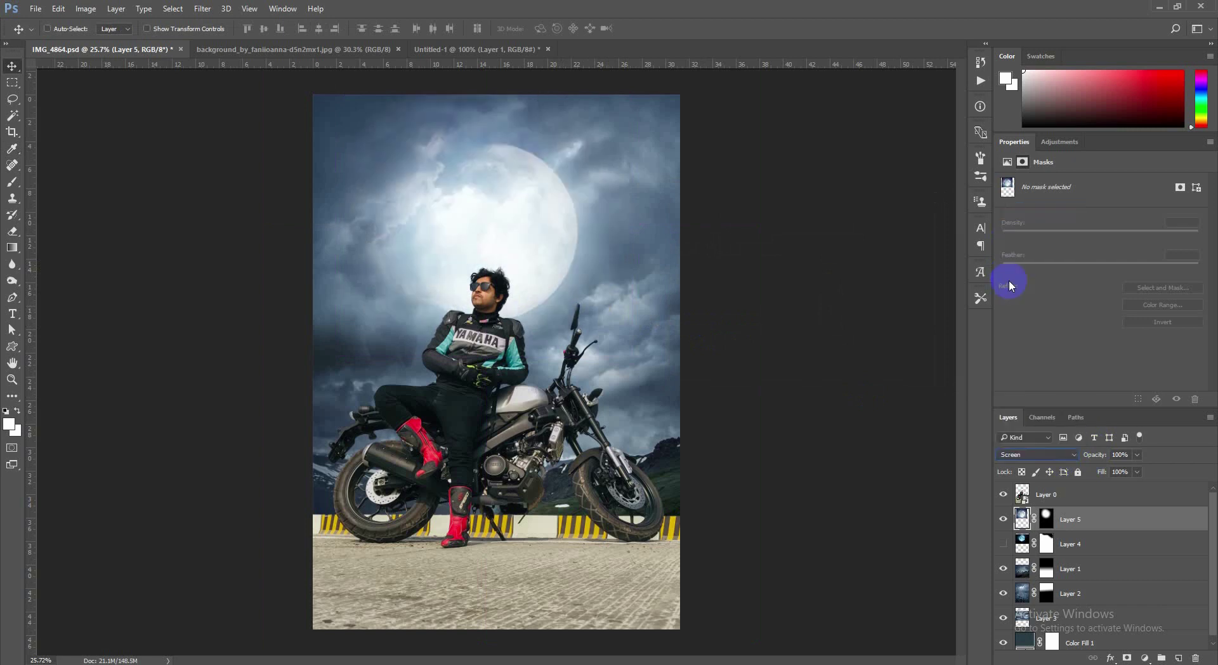
scroll(1059, 452, "down", 5)
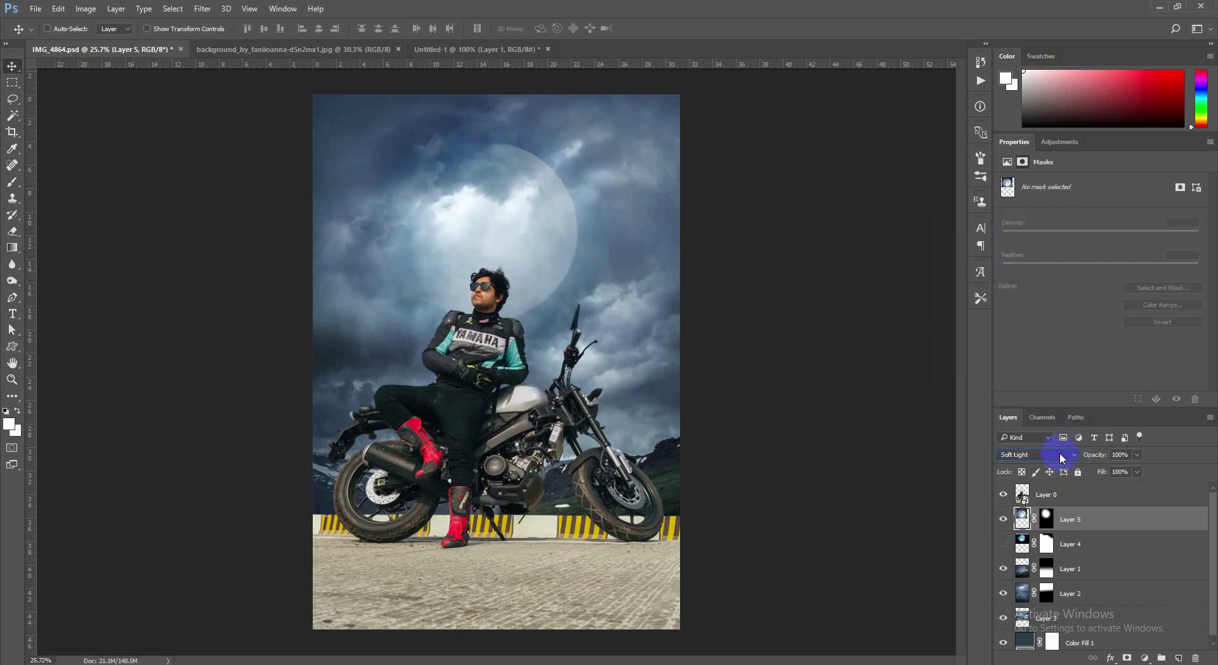
scroll(1059, 452, "down", 1)
- Hide Layer 5, show the Layer 4 moon and try blend modes on it, ending on Screen
left_click(1003, 519)
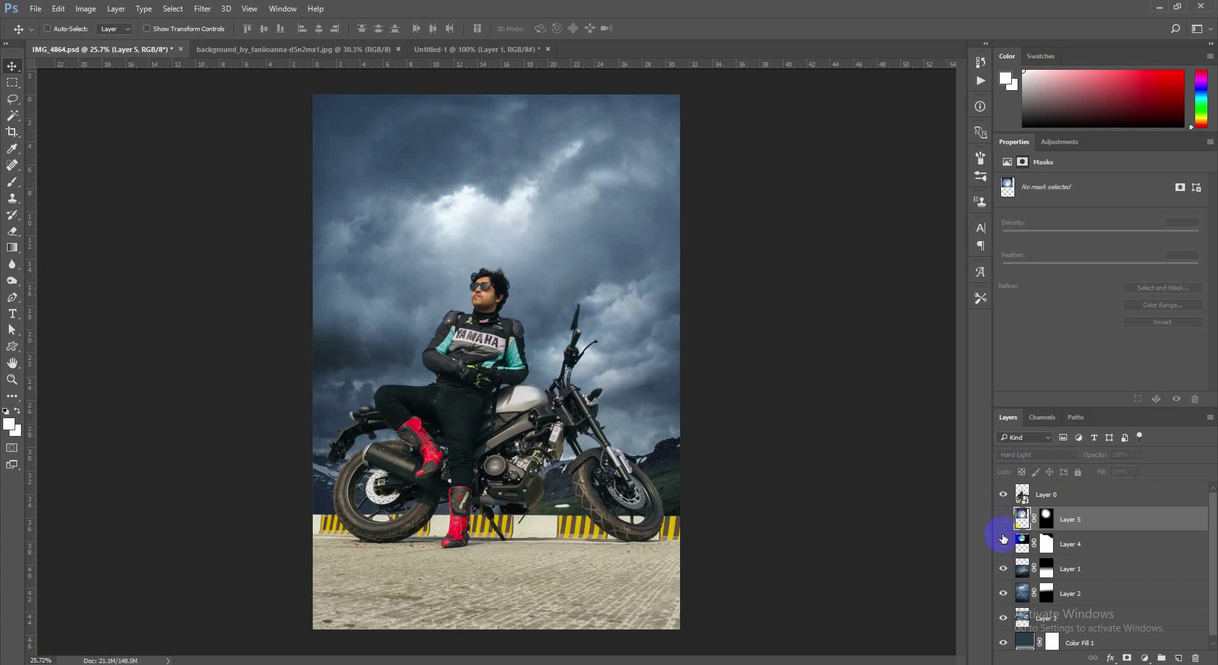
left_click(1003, 543)
left_click(1073, 543)
left_click(1037, 454)
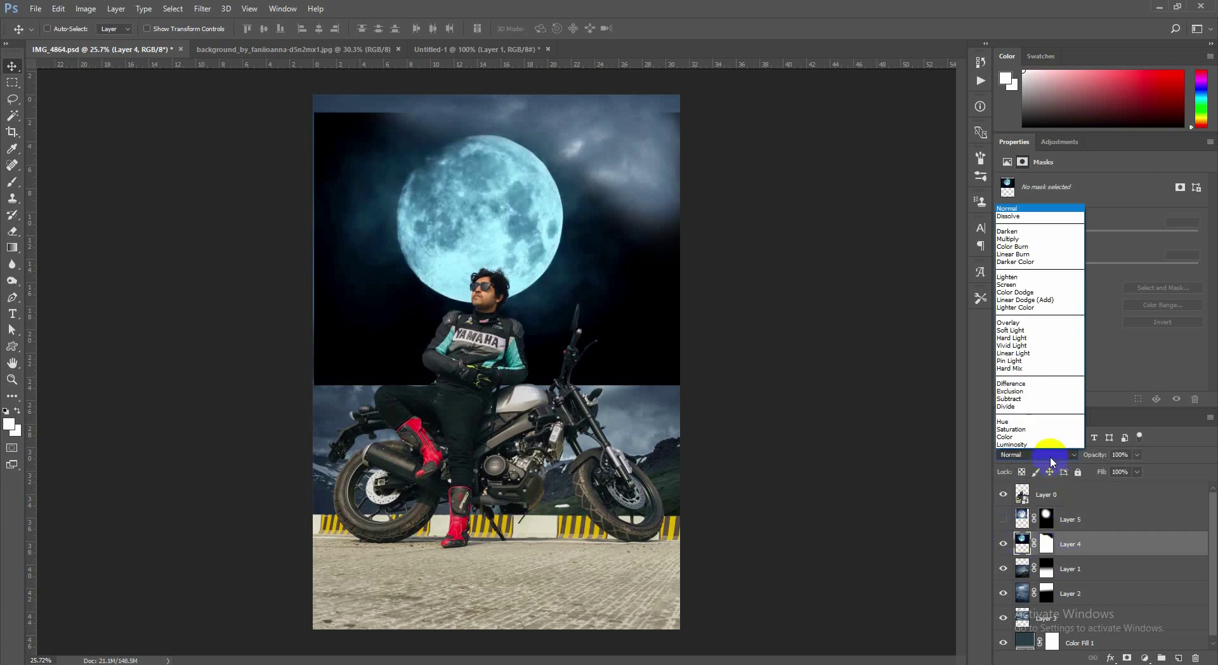
left_click(1010, 295)
scroll(1026, 462, "down", 5)
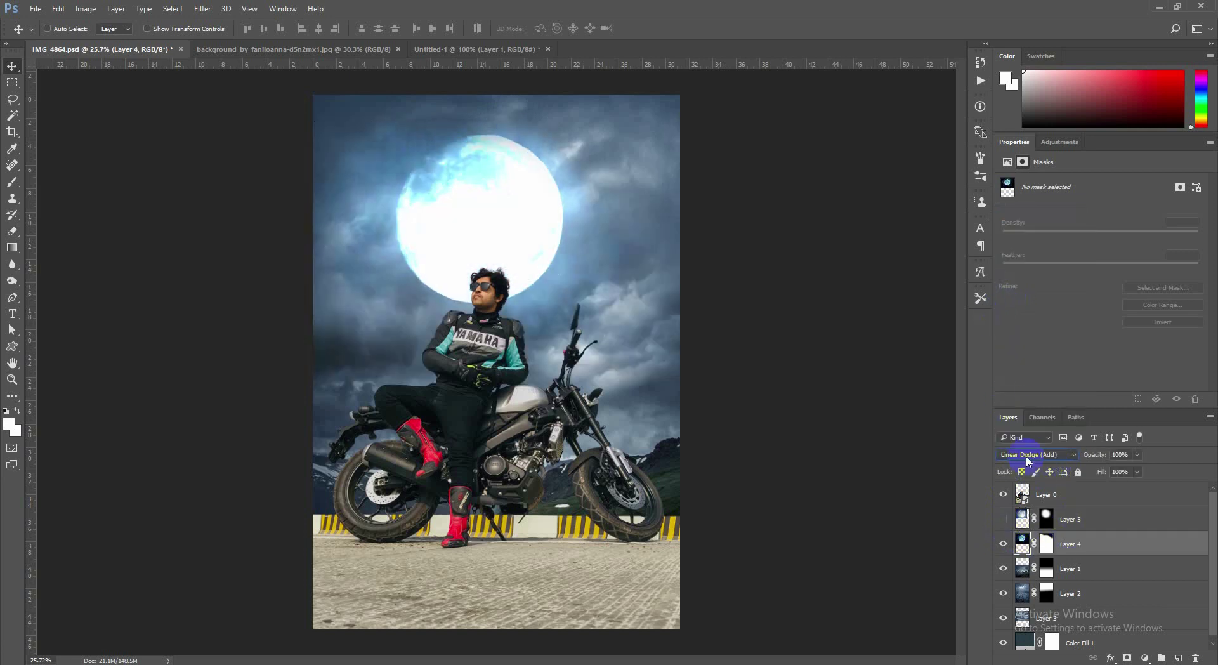
scroll(1027, 460, "down", 7)
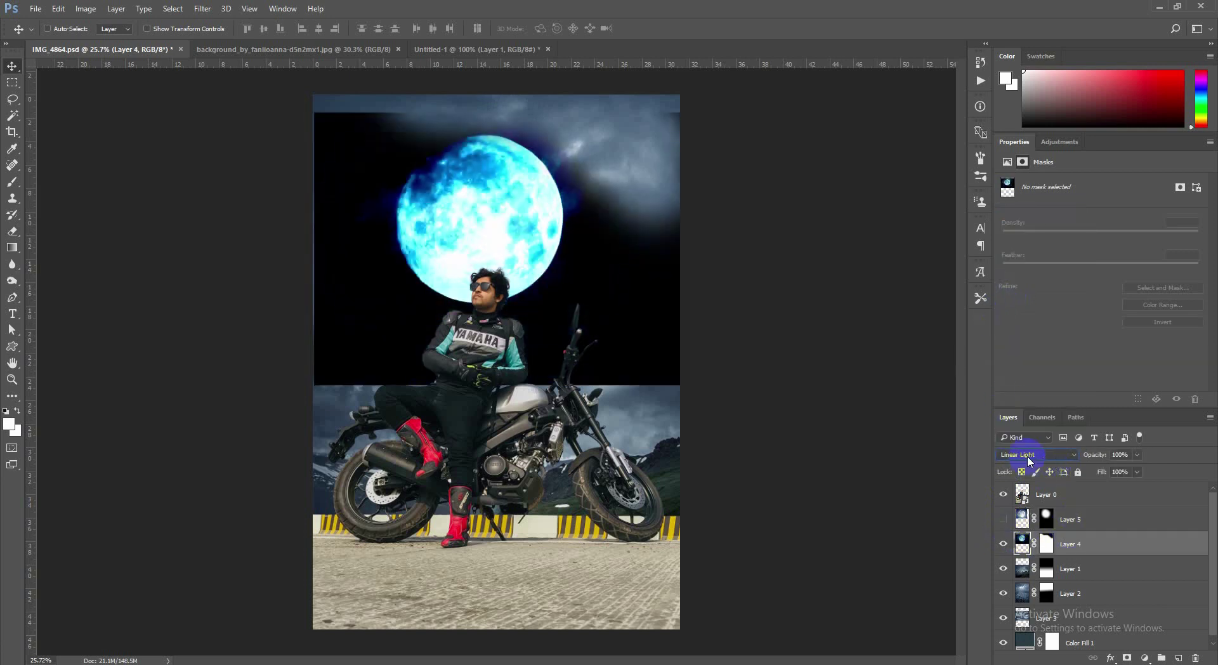
scroll(1029, 459, "down", 2)
left_click(1032, 454)
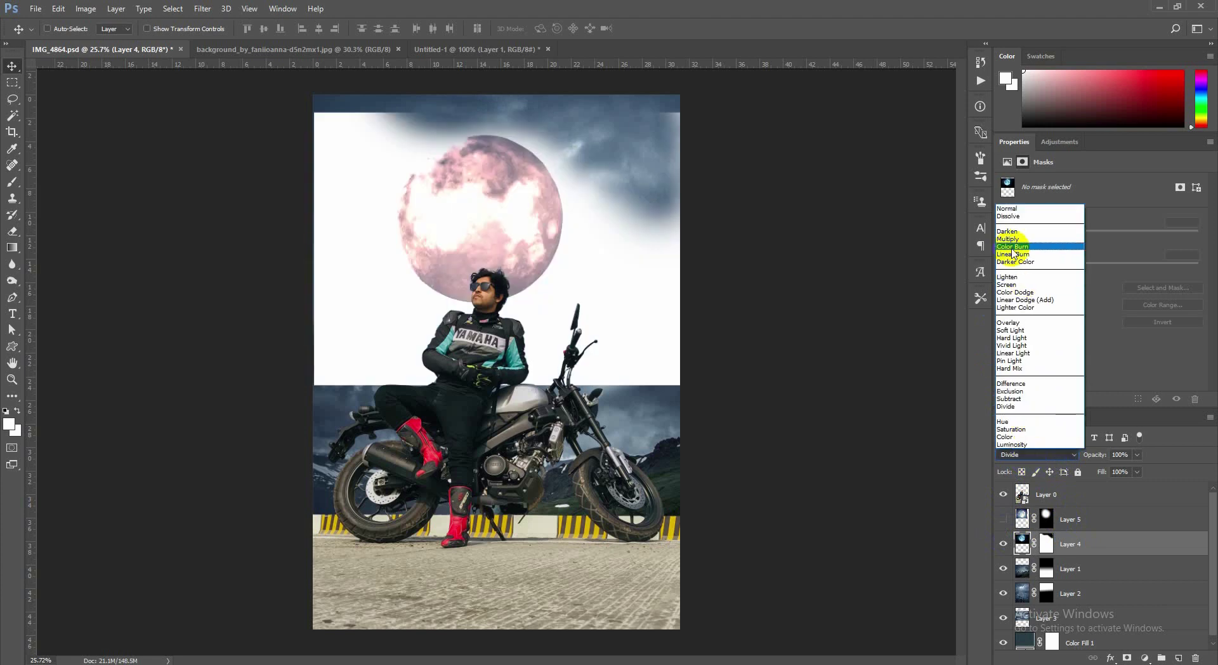
left_click(1015, 253)
- Compare the Layer 4 and Layer 5 moons by toggling their visibility, delete Layer 4 and keep Layer 5 visible
left_click(1004, 519)
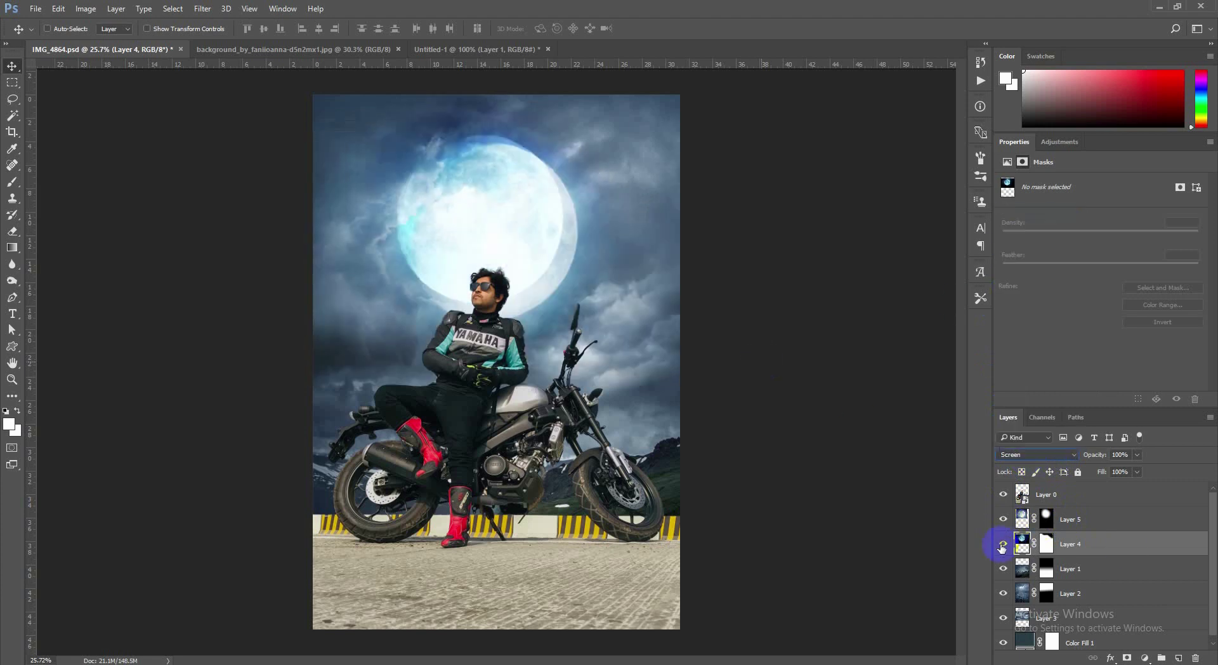
left_click(1002, 546)
left_click(1002, 544)
left_click(1004, 519)
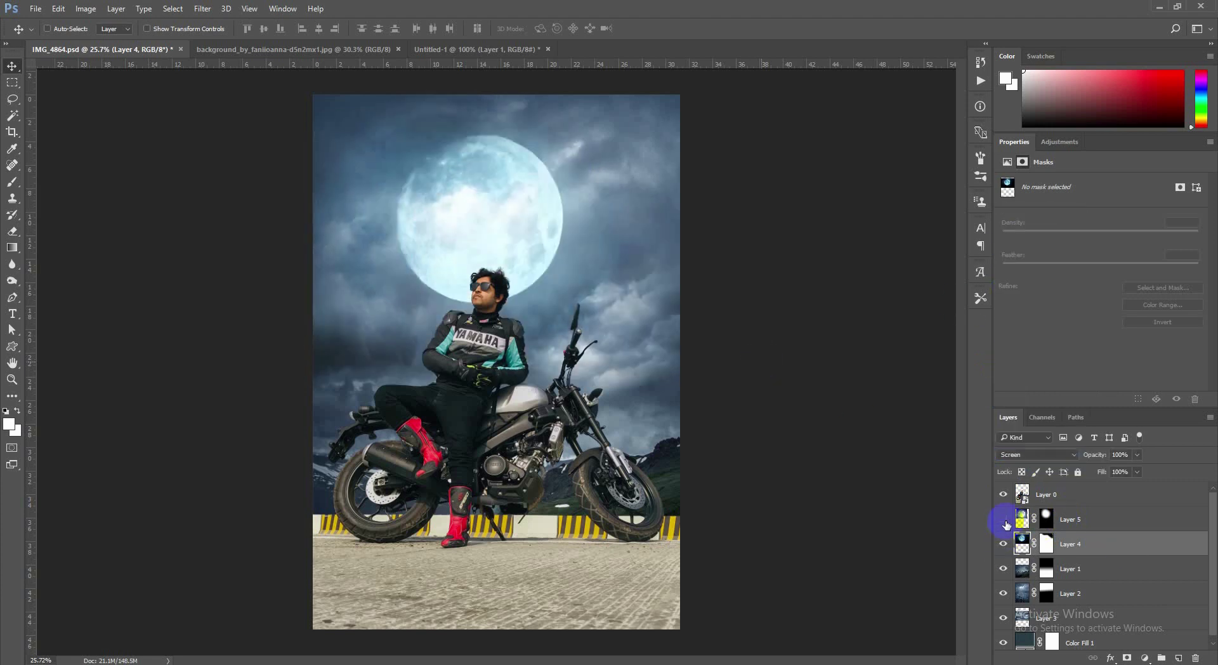
key("Delete")
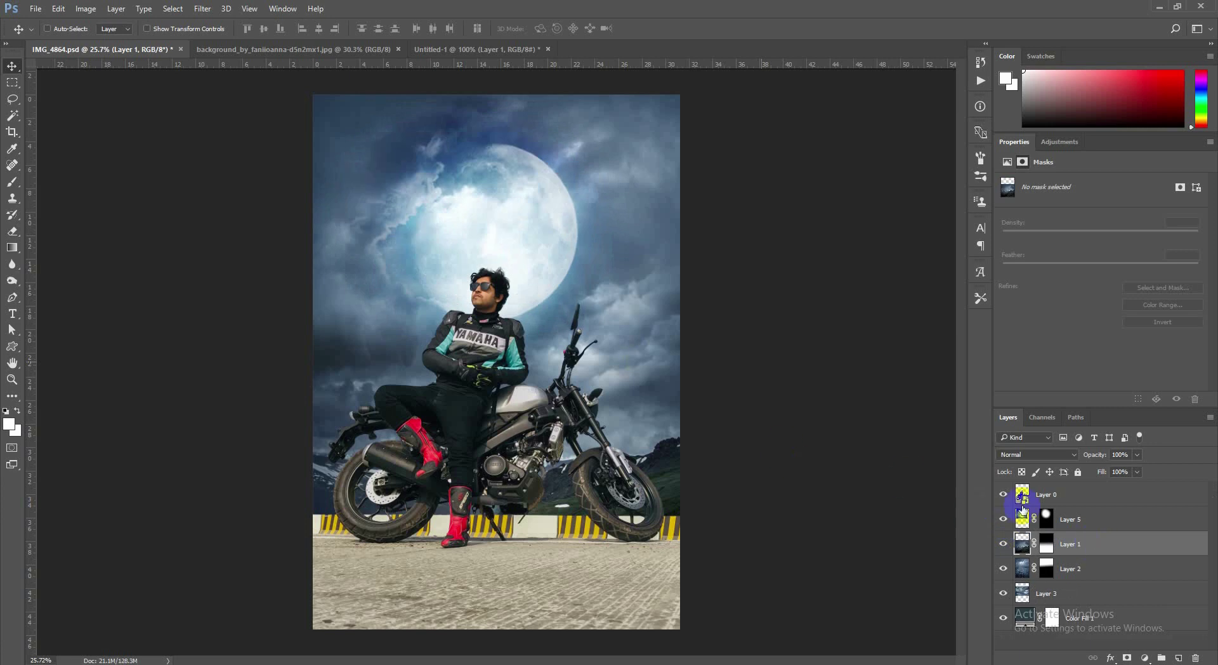
- Apply a Color Balance to Layer 5's image: highlights about +15, 0, -4; shadows -7, 0, -17; midtones 0, -17, +14
left_click(1022, 517)
left_click(700, 395)
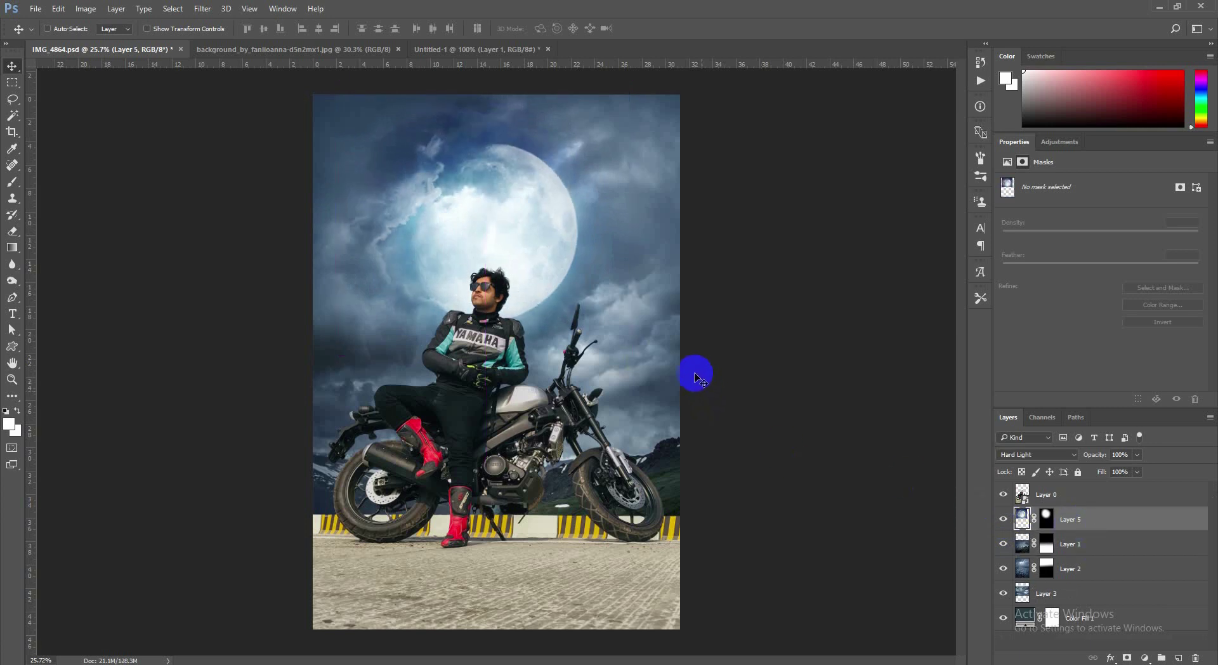
left_click(86, 8)
mouse_move(104, 40)
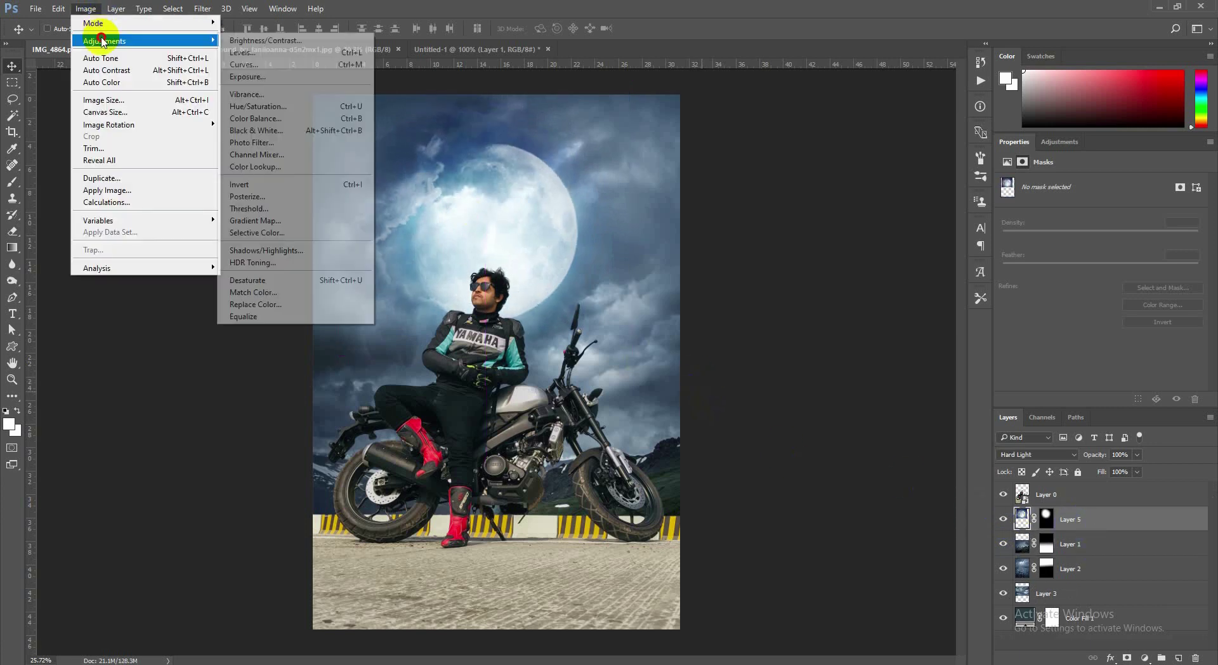
left_click(276, 121)
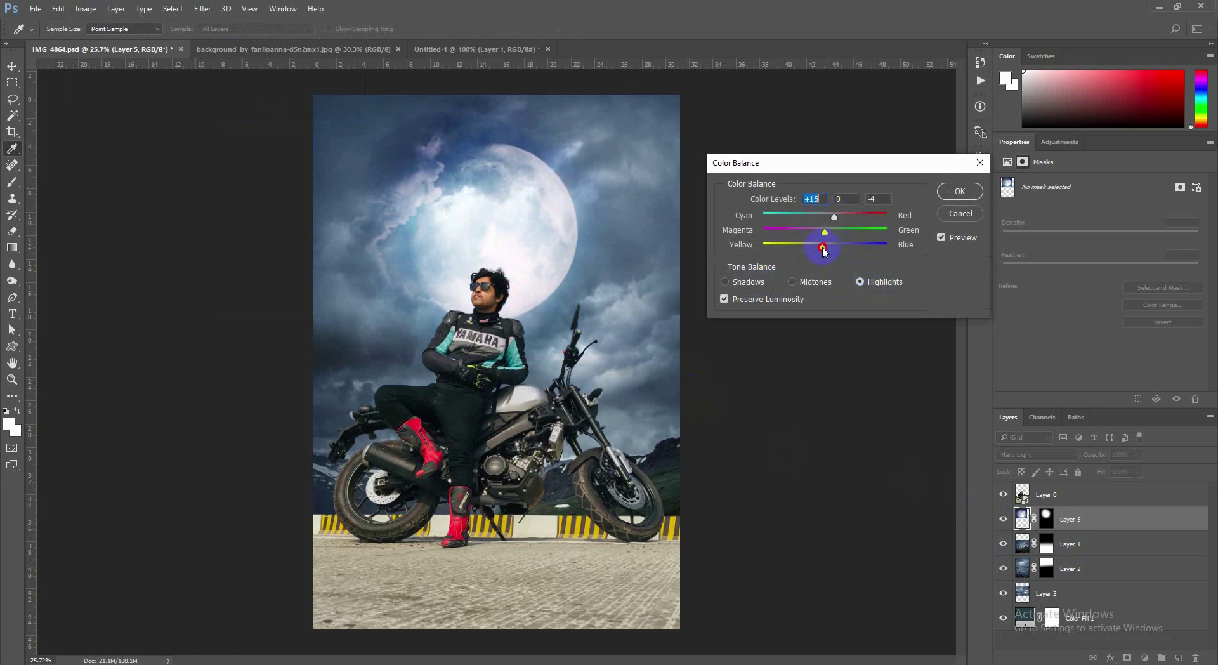
mouse_move(824, 251)
left_mouse_down()
mouse_move(808, 249)
mouse_move(819, 250)
left_mouse_up()
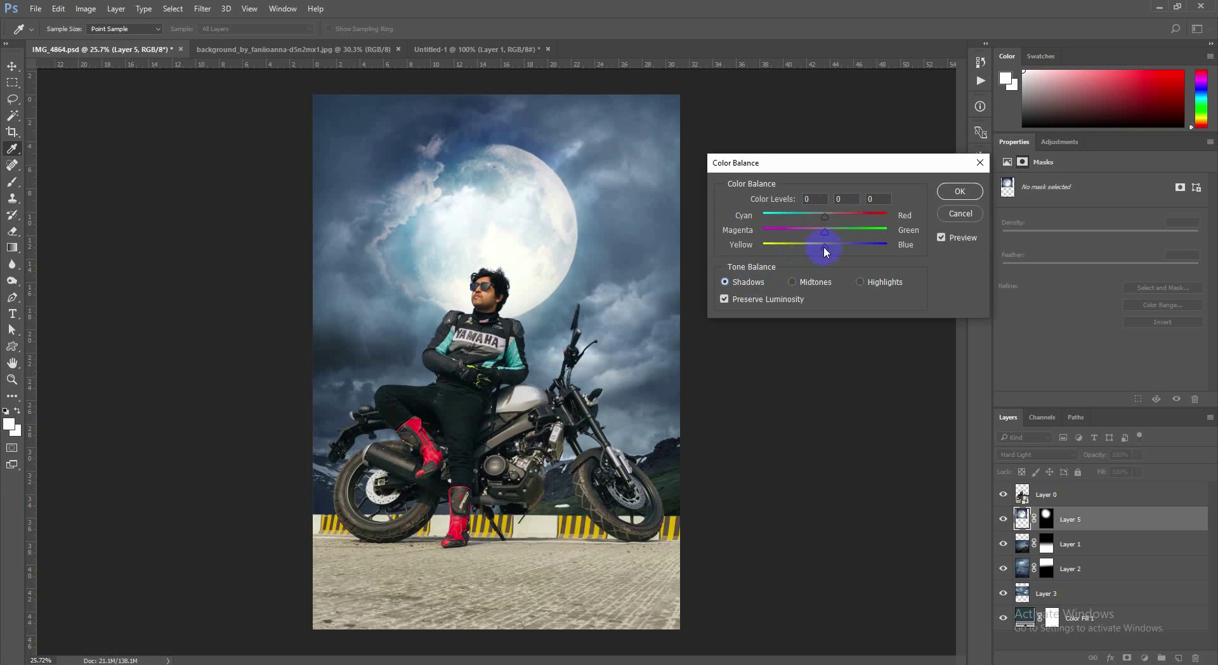
mouse_move(822, 249)
left_mouse_down()
mouse_move(843, 247)
mouse_move(827, 251)
left_mouse_up()
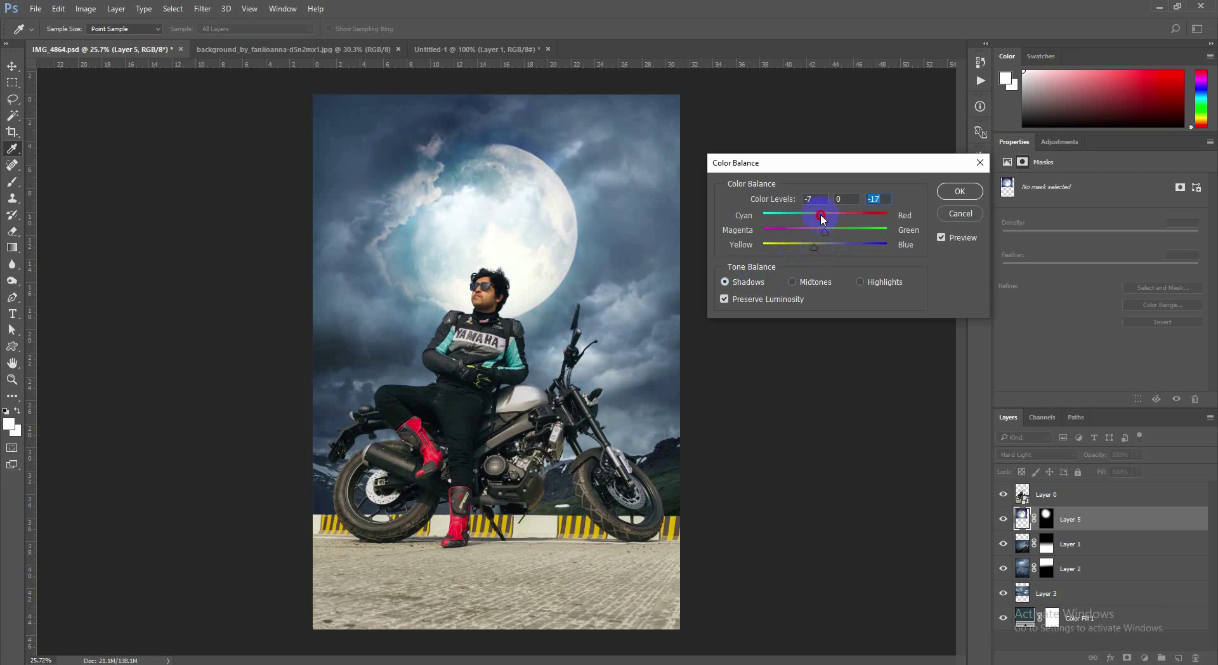
left_click(825, 282)
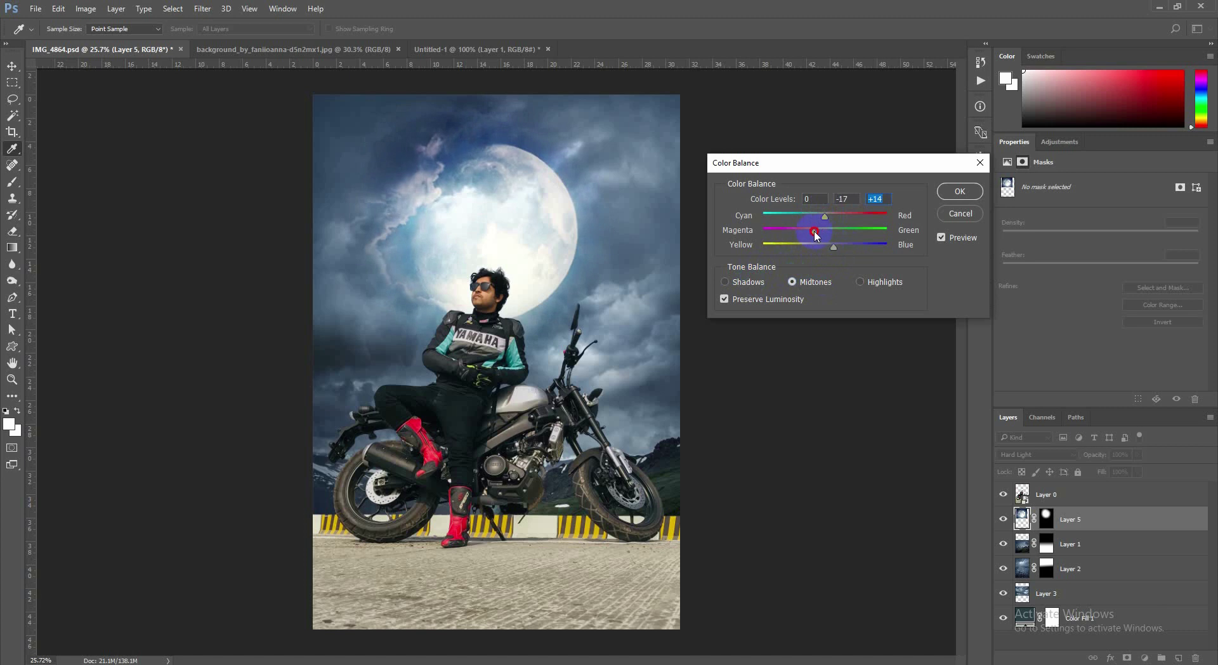
left_click(951, 214)
key("v")
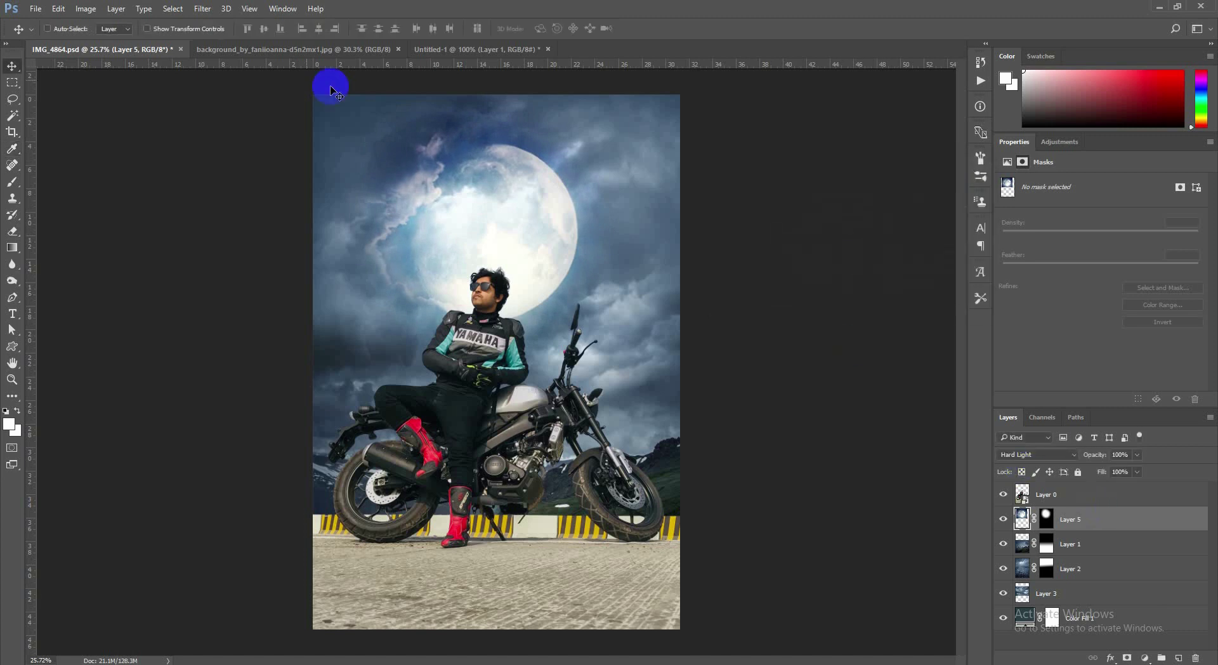
- Add a Photo Filter adjustment layer above Layer 5 and choose the Cyan filter after trying other presets
left_click(1153, 657)
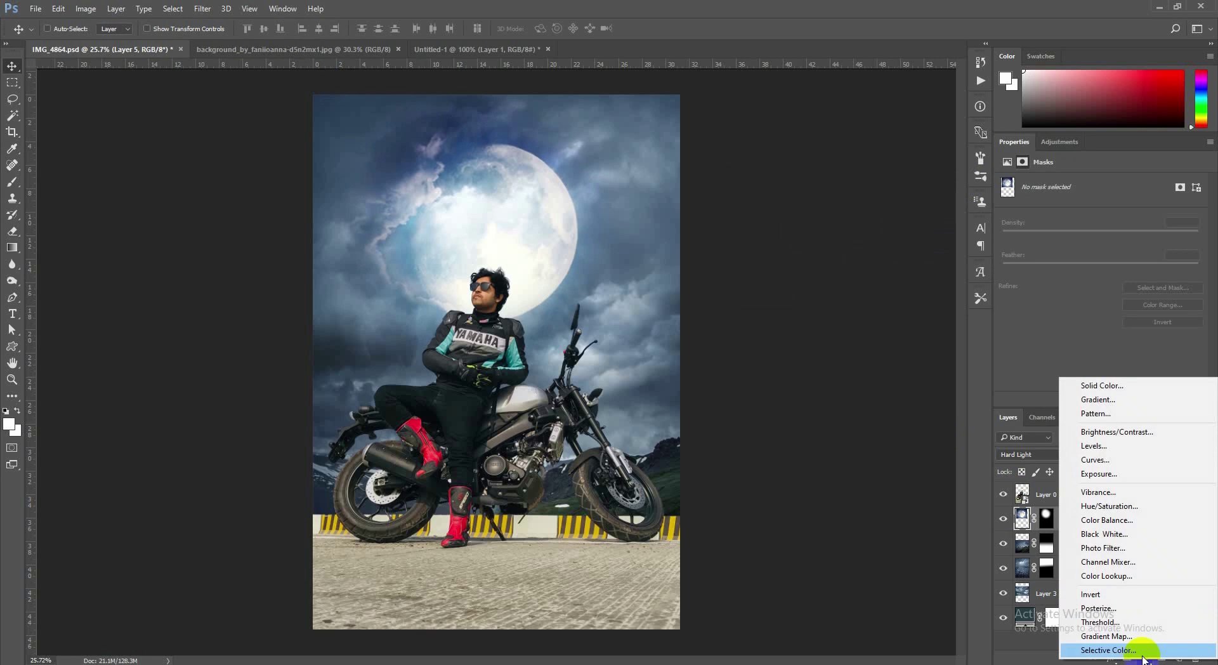
left_click(1120, 549)
left_click(1099, 184)
left_click(1068, 217)
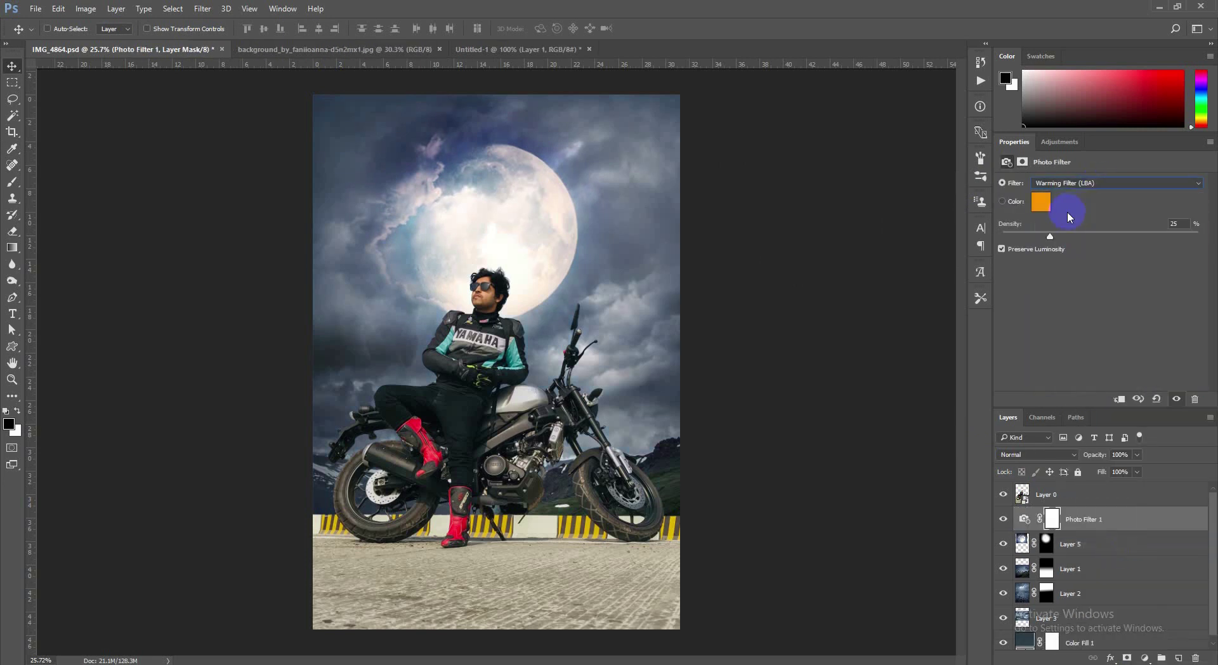
scroll(1083, 184, "down", 4)
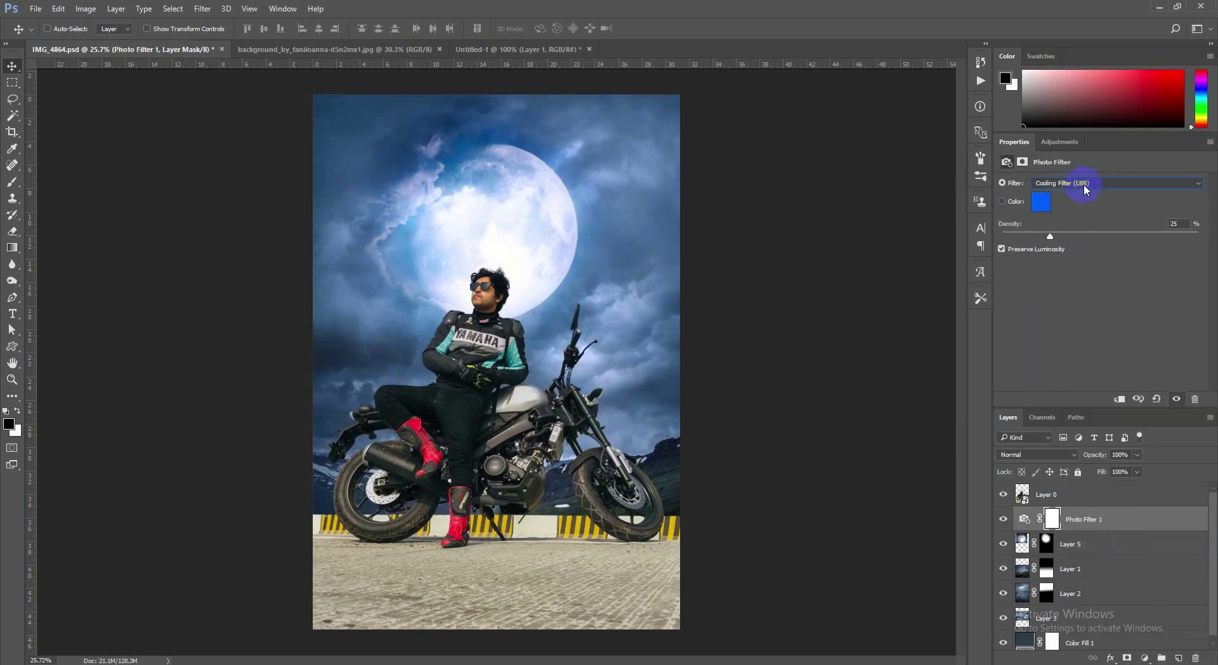
scroll(1084, 184, "down", 3)
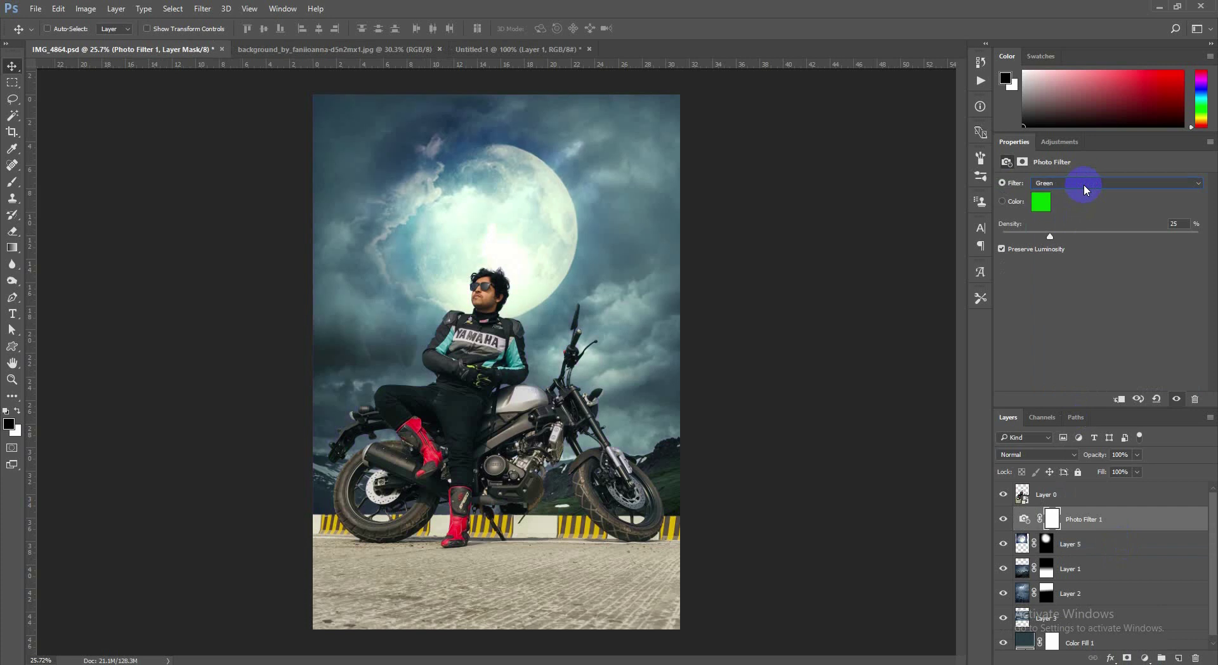
scroll(1083, 184, "down", 2)
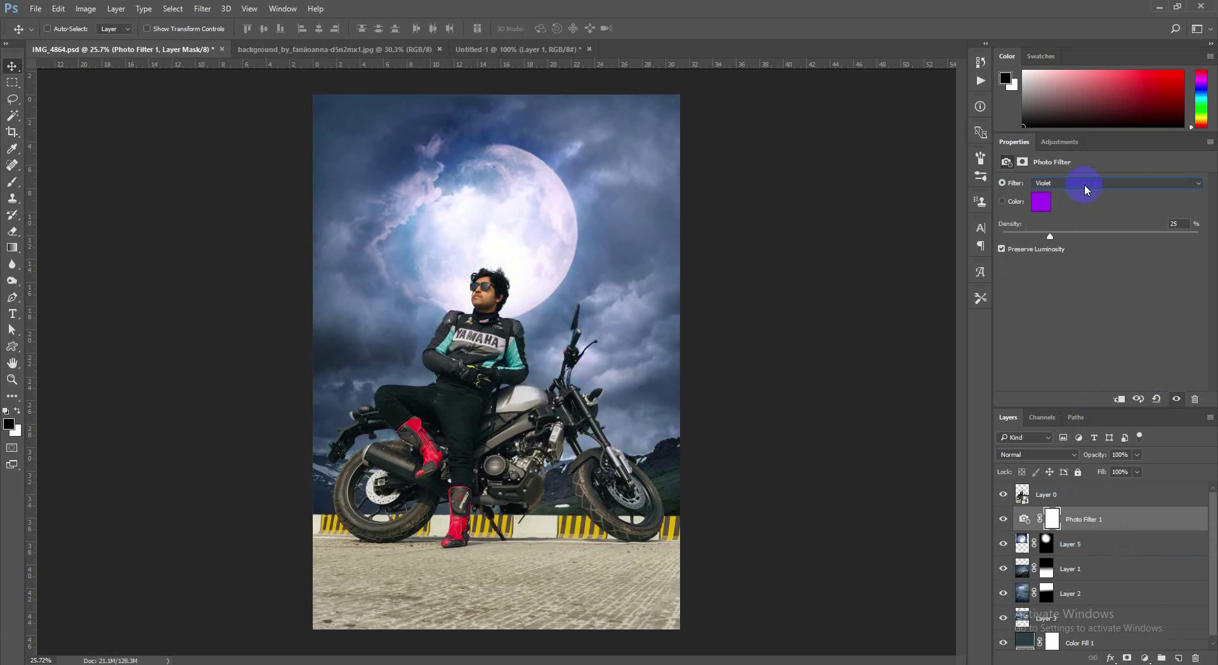
scroll(1084, 183, "up", 2)
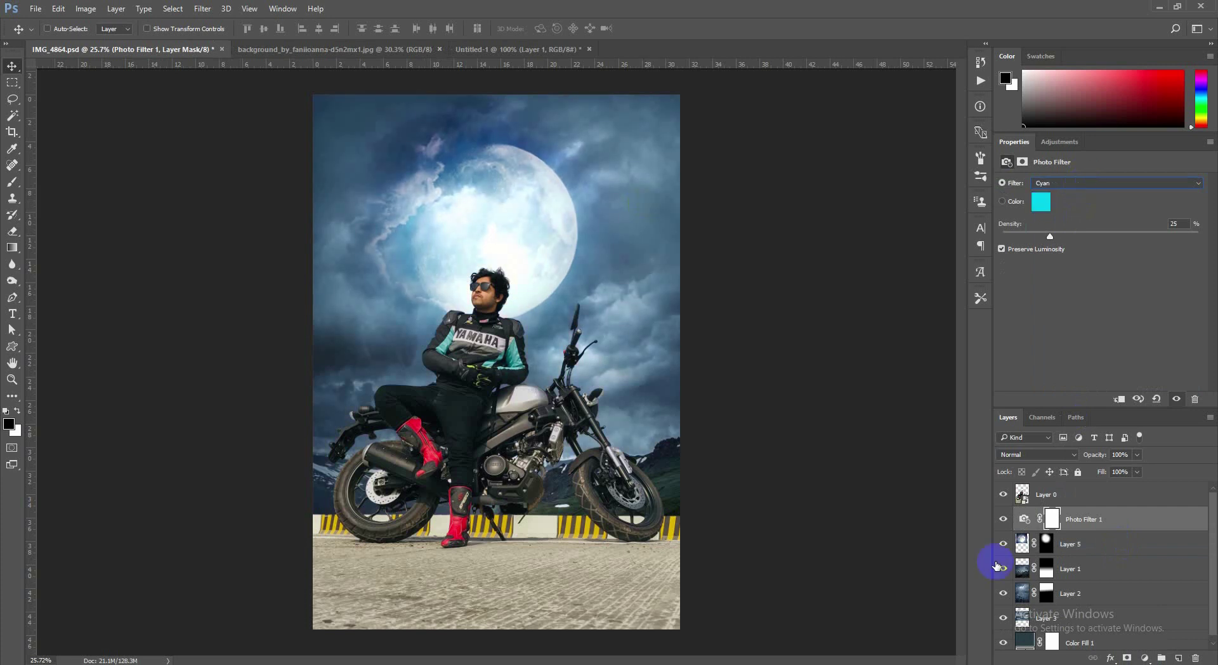
- Blend the clouds around the moon on Layer 5's mask with a soft black 700 px brush at 20% opacity, and nudge the moon slightly up
left_click(1046, 544)
left_click(12, 182)
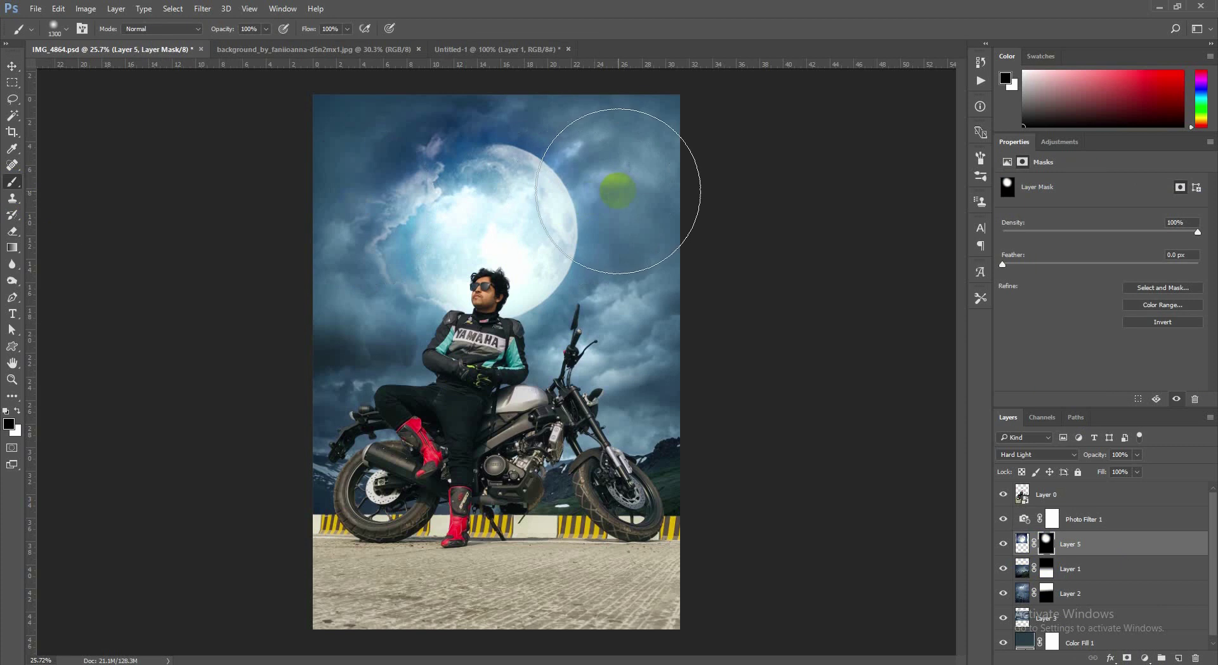
key("2")
key("bracketleft")
key("bracketleft")
key("bracketleft")
key("bracketleft")
key("bracketleft")
key("bracketleft")
left_click(627, 175)
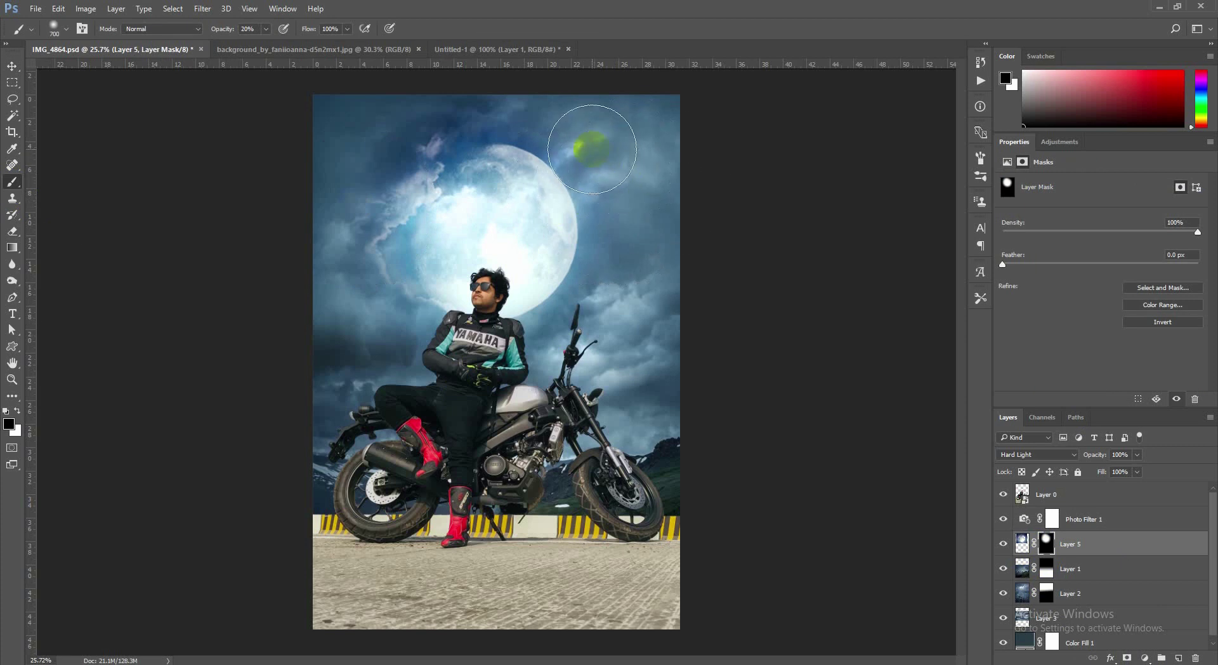
mouse_move(592, 149)
left_mouse_down()
mouse_move(562, 114)
mouse_move(526, 103)
mouse_move(424, 134)
mouse_move(437, 121)
mouse_move(475, 115)
mouse_move(344, 175)
mouse_move(354, 255)
mouse_move(414, 346)
mouse_move(557, 347)
mouse_move(622, 283)
mouse_move(462, 343)
mouse_move(379, 286)
mouse_move(385, 237)
mouse_move(358, 287)
left_mouse_up()
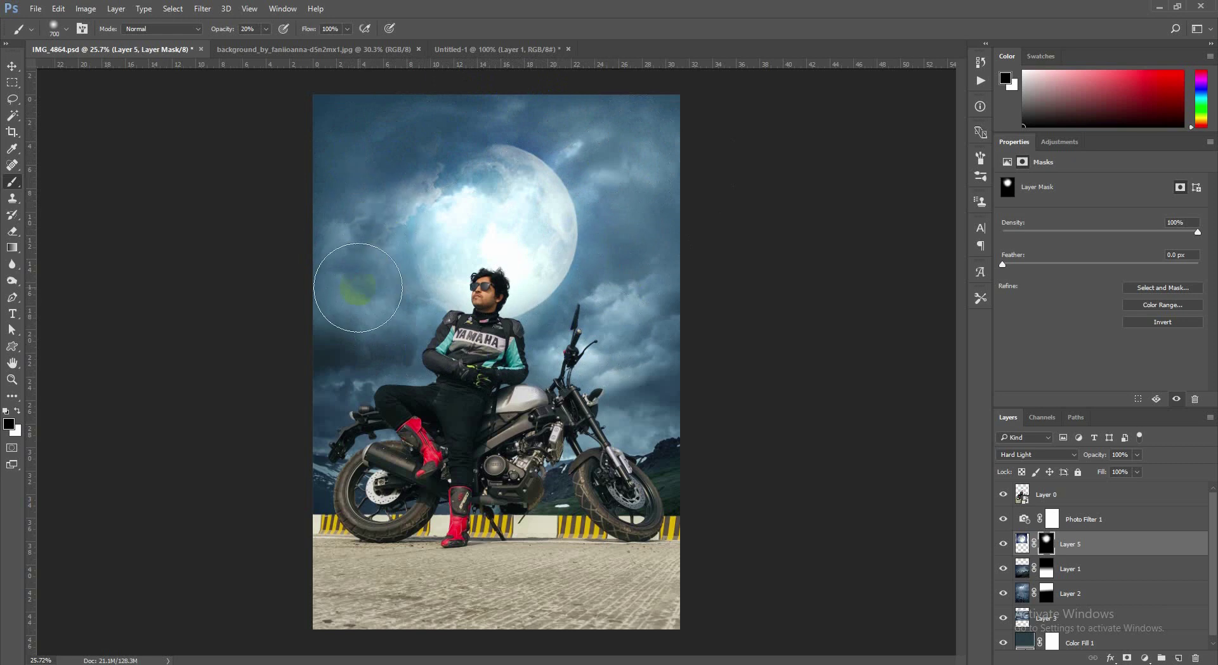
left_click_drag(366, 215, 372, 232)
left_click(11, 66)
mouse_move(406, 194)
left_mouse_down()
mouse_move(437, 196)
mouse_move(408, 191)
left_mouse_up()
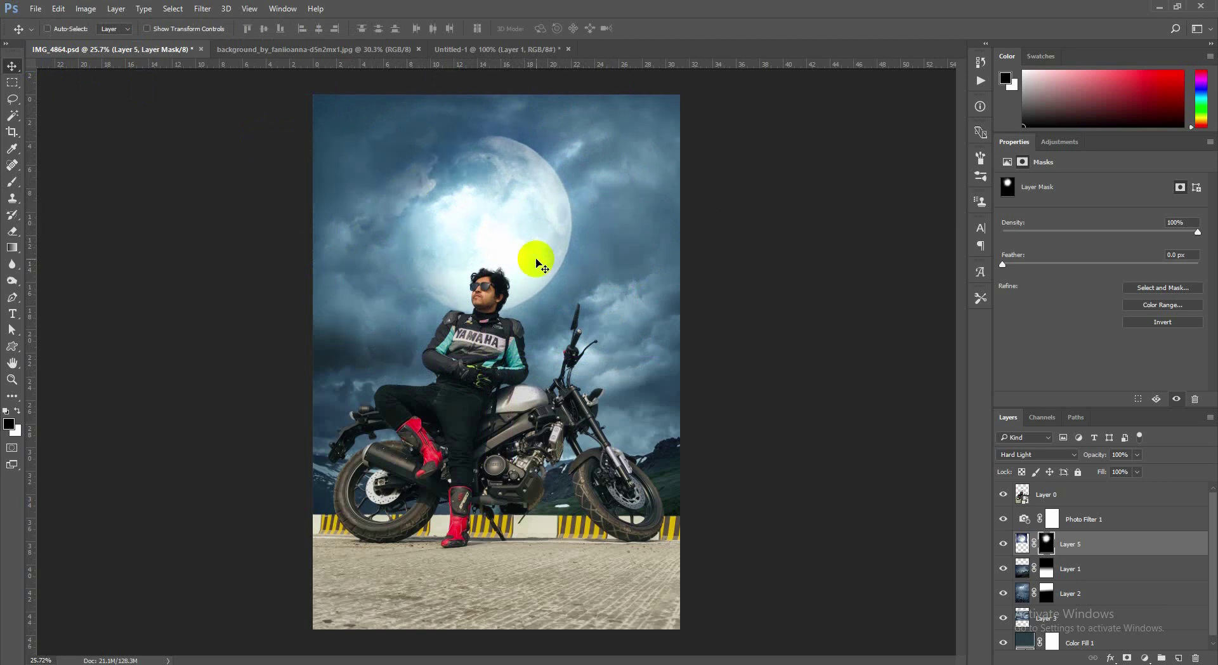
- Add a Brightness/Contrast adjustment clipped to Layer 0, with brightness -150 and contrast -50
left_click(1097, 502)
left_click_drag(1116, 413, 1110, 296)
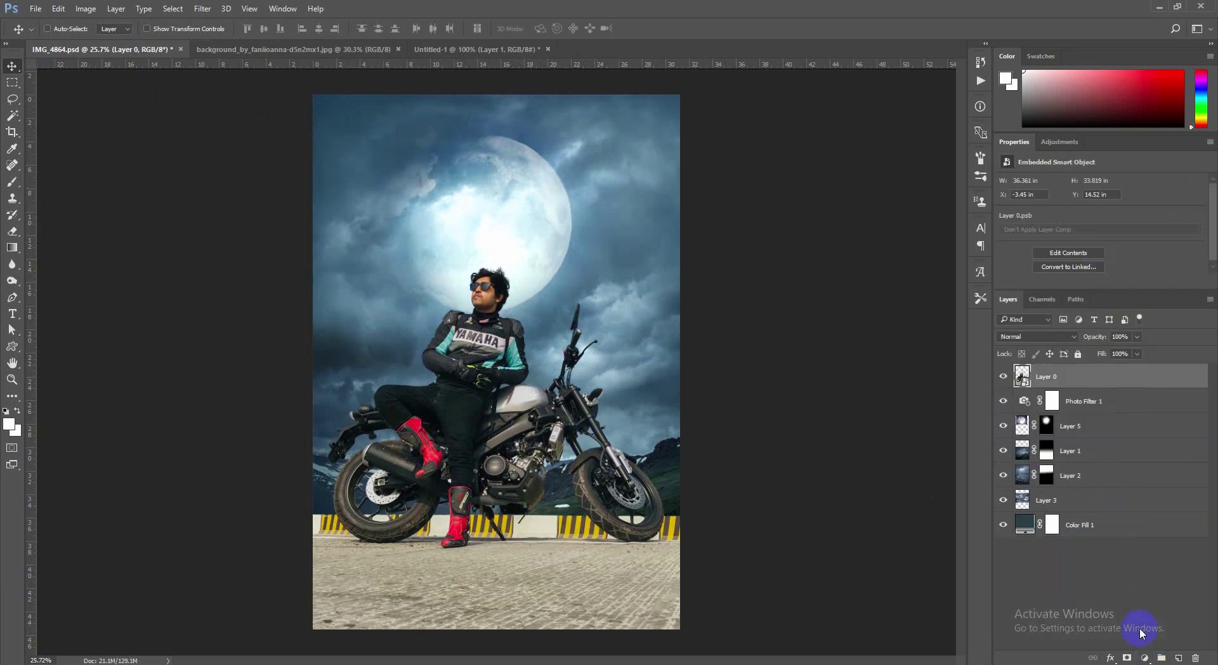
left_click(1144, 657)
left_click(1107, 428)
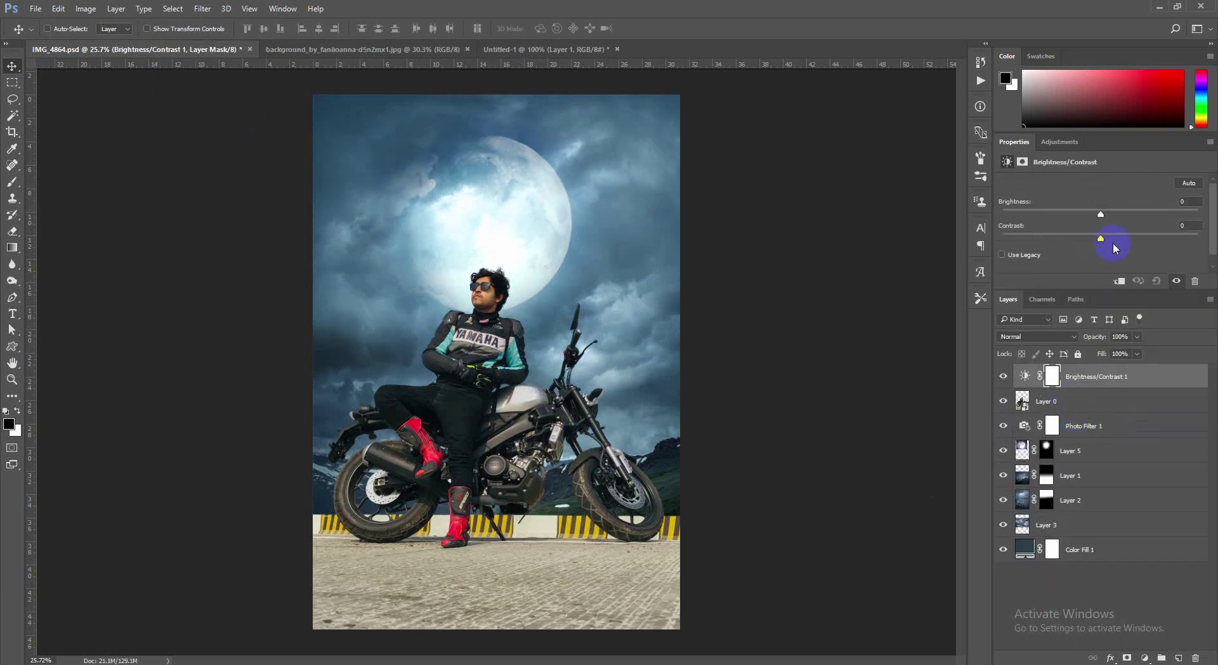
right_click(1101, 379)
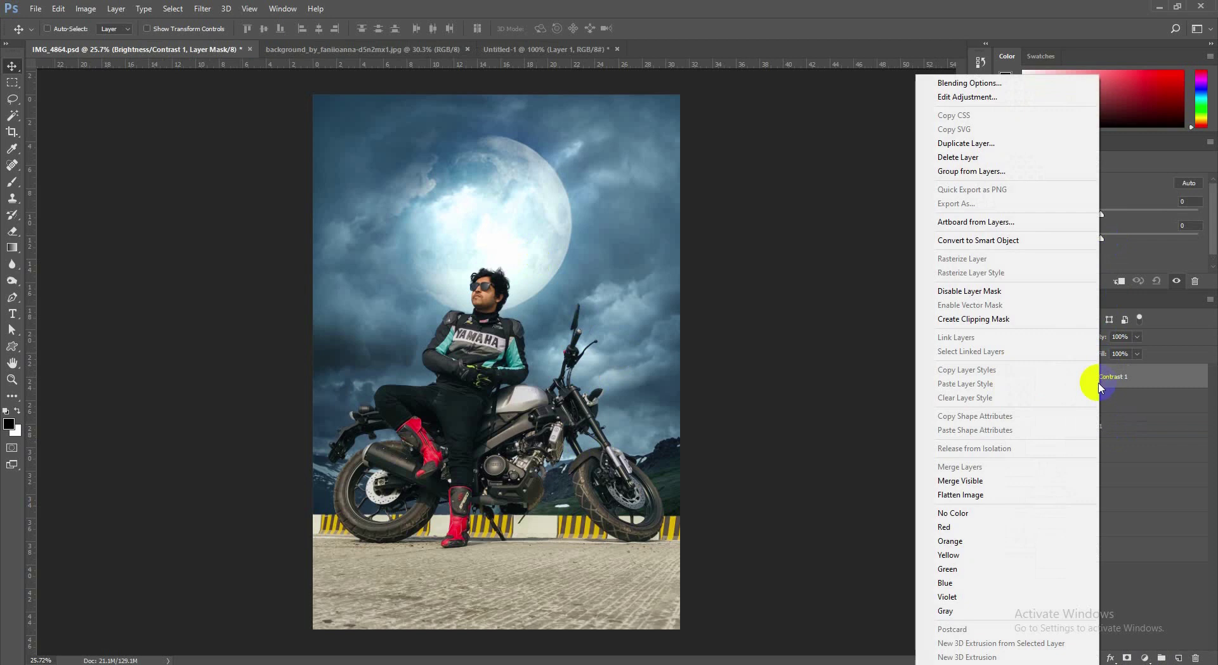
left_click(967, 319)
left_click_drag(1100, 215, 993, 227)
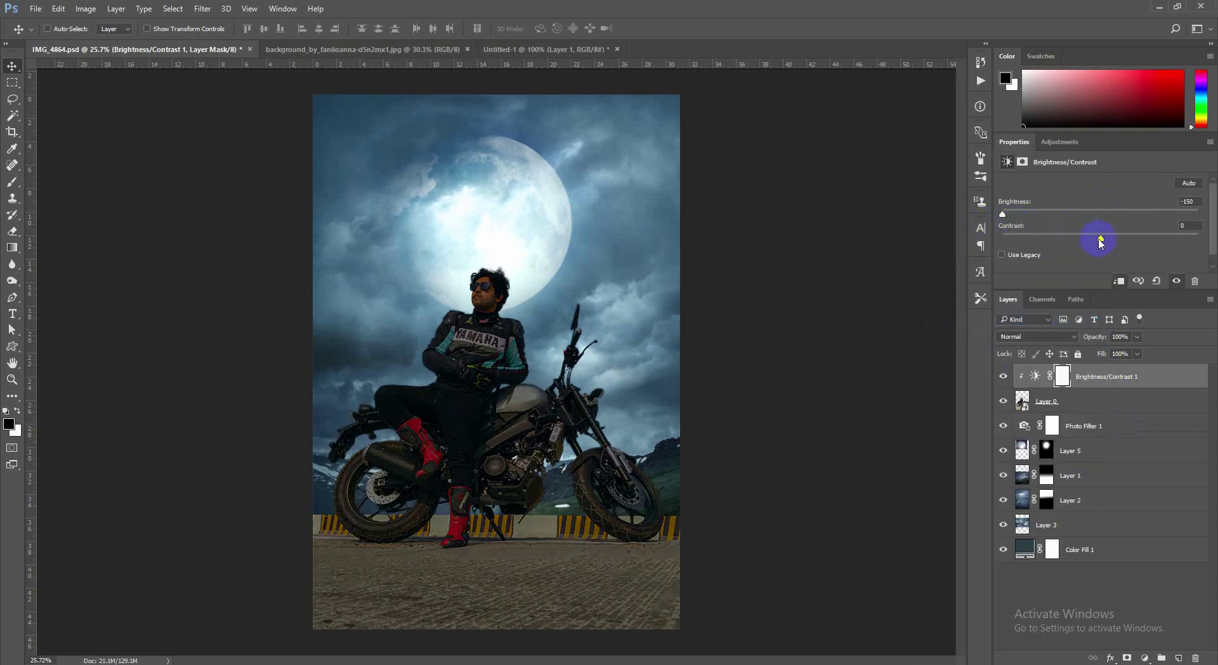
left_click_drag(1100, 240, 968, 252)
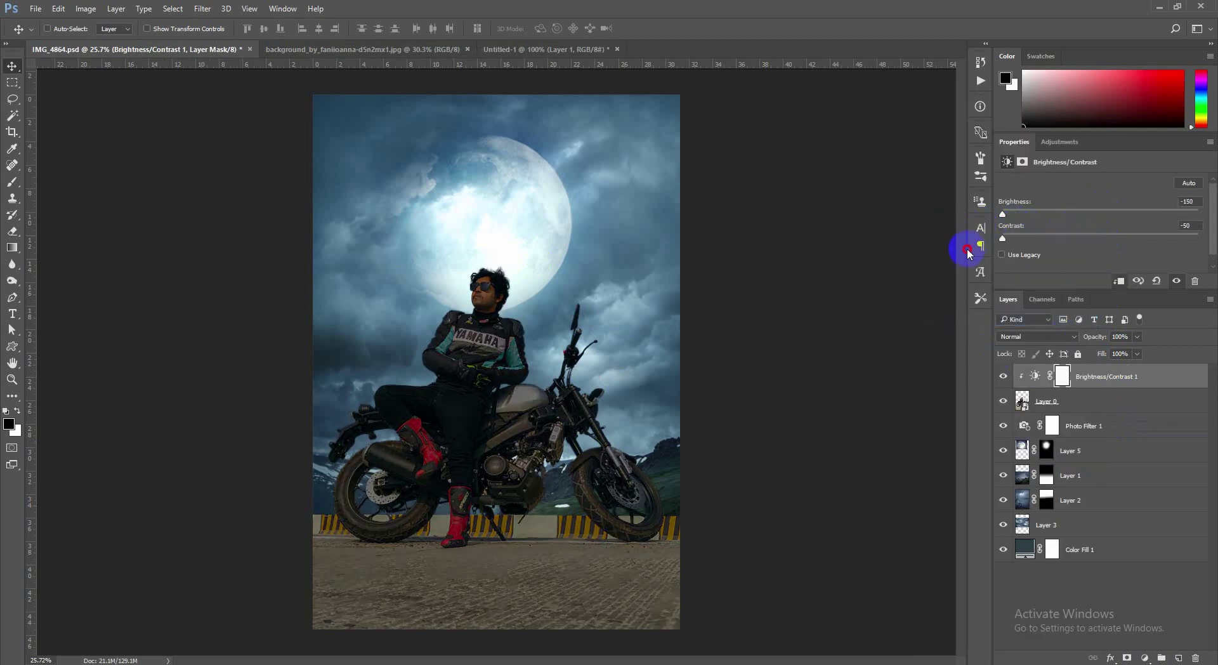
- Paint the Brightness/Contrast mask over the rider and motorcycle with a soft black brush at 20% opacity, enlarging it to 500 px
left_click(12, 182)
mouse_move(463, 305)
left_mouse_down()
mouse_move(402, 236)
mouse_move(398, 300)
mouse_move(427, 290)
mouse_move(288, 469)
mouse_move(321, 492)
mouse_move(336, 417)
left_mouse_up()
mouse_move(577, 362)
left_mouse_down()
mouse_move(552, 355)
mouse_move(656, 456)
mouse_move(657, 438)
mouse_move(514, 283)
mouse_move(447, 300)
mouse_move(449, 345)
mouse_move(529, 361)
mouse_move(402, 388)
mouse_move(336, 454)
mouse_move(553, 472)
mouse_move(606, 535)
mouse_move(695, 550)
mouse_move(689, 537)
mouse_move(267, 527)
left_mouse_up()
key("bracketright")
key("bracketright")
key("bracketright")
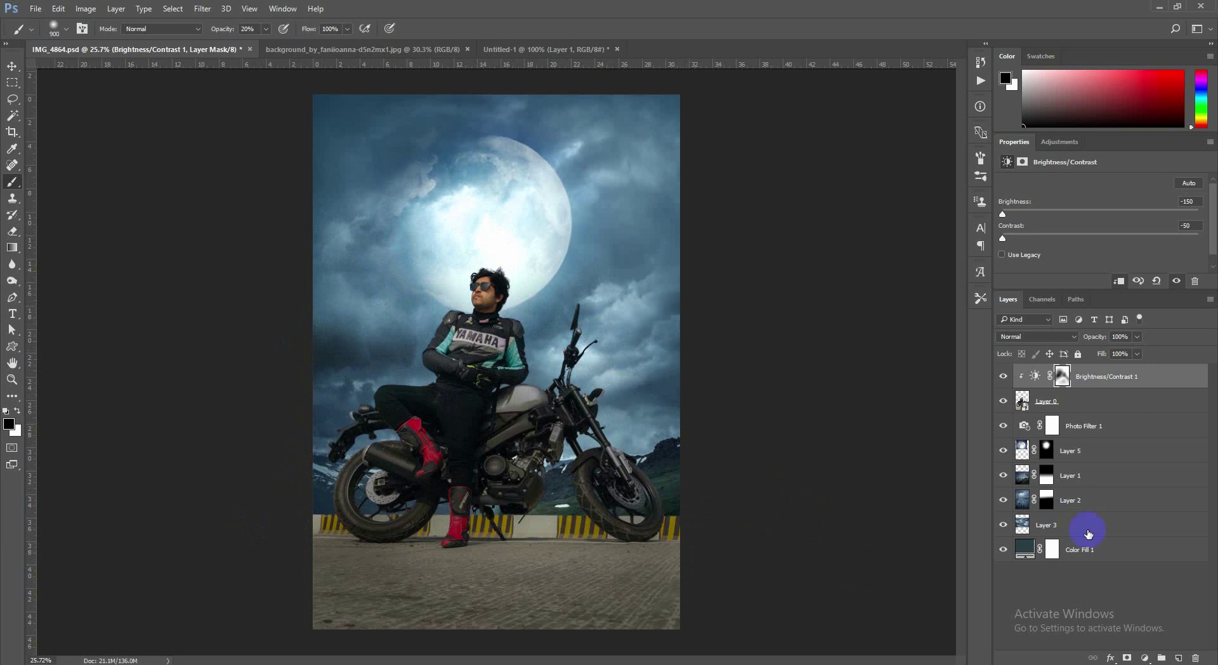
- Add a Photo Filter clipped directly above Layer 0, try Blue, and choose Cyan at 31% density
left_click(1115, 400)
left_click(1144, 657)
left_click(1113, 549)
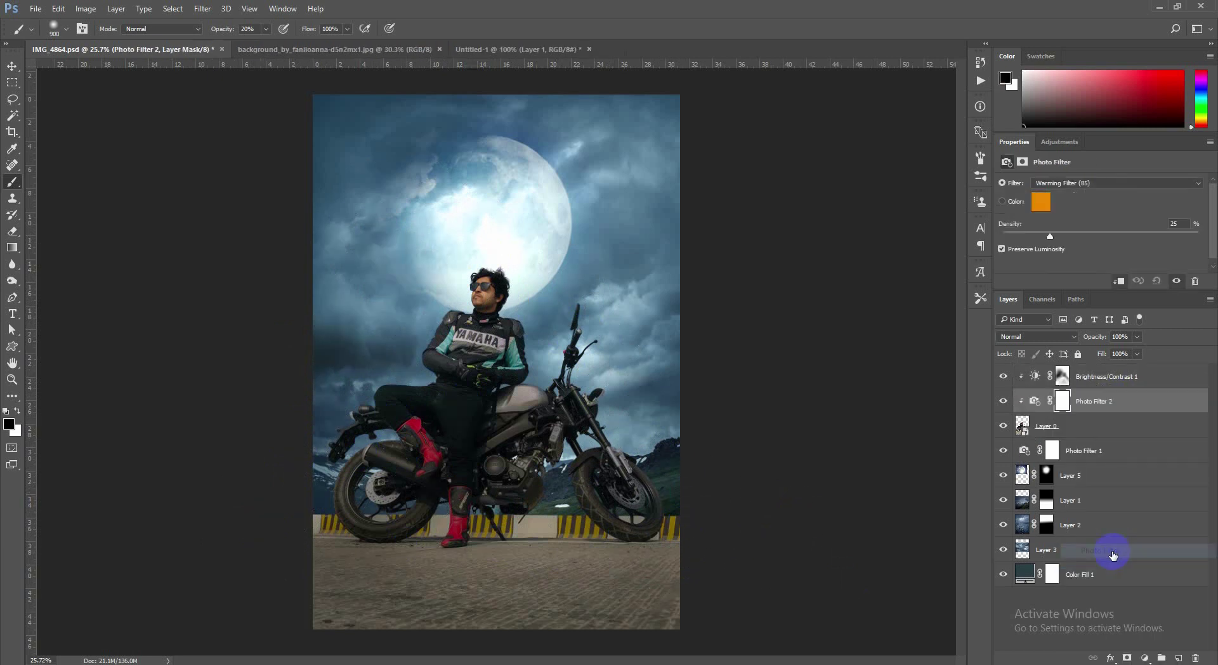
left_click(1097, 183)
left_click(1057, 307)
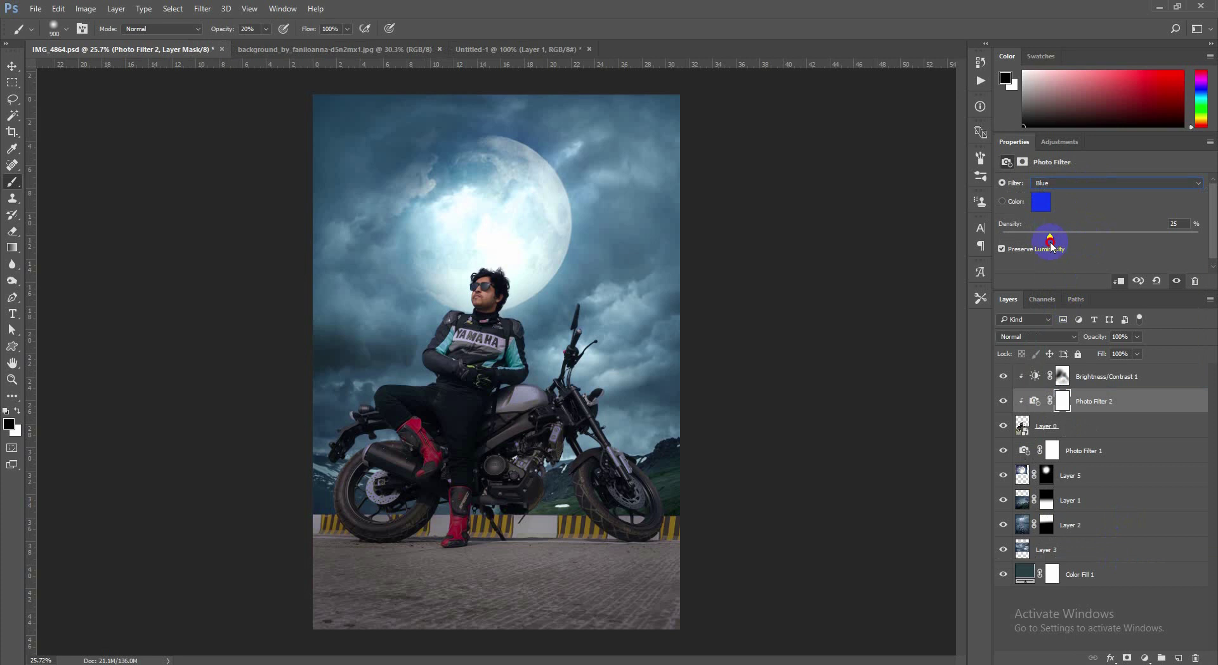
left_click(1097, 183)
left_click(1056, 295)
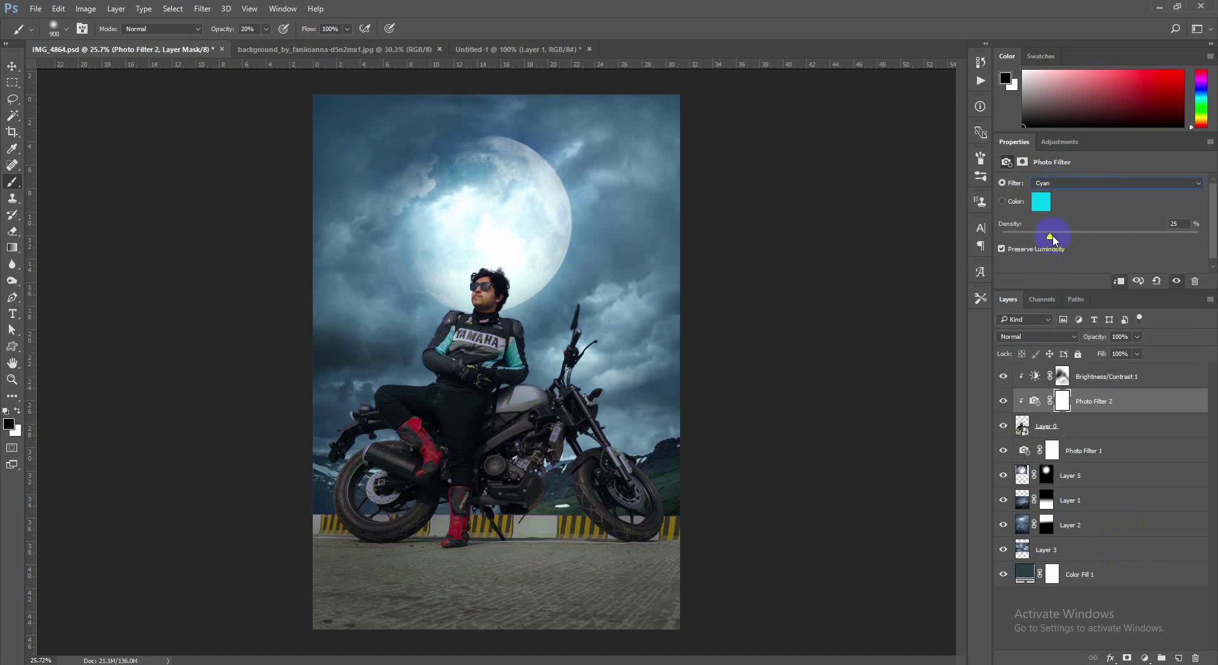
left_click_drag(1049, 236, 1073, 237)
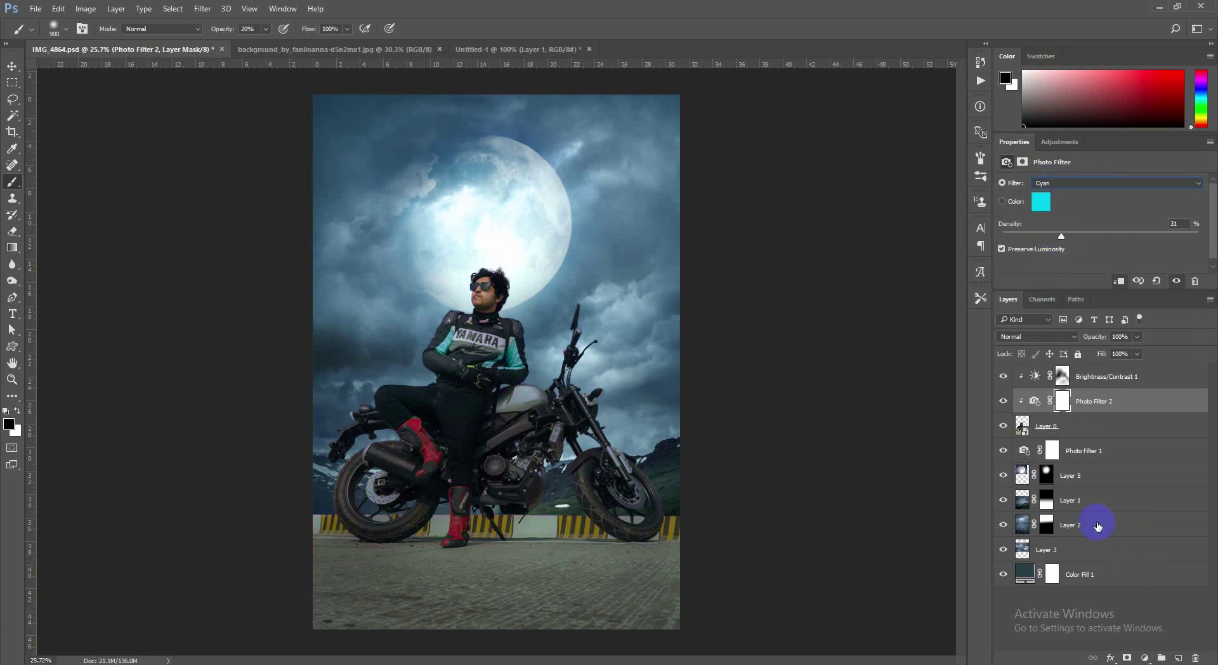
- Add a Color Lookup adjustment above all layers and apply the NightFromDay.CUBE 3DLUT after trying Moonlight.3DL
left_click(1103, 378)
left_click(1141, 658)
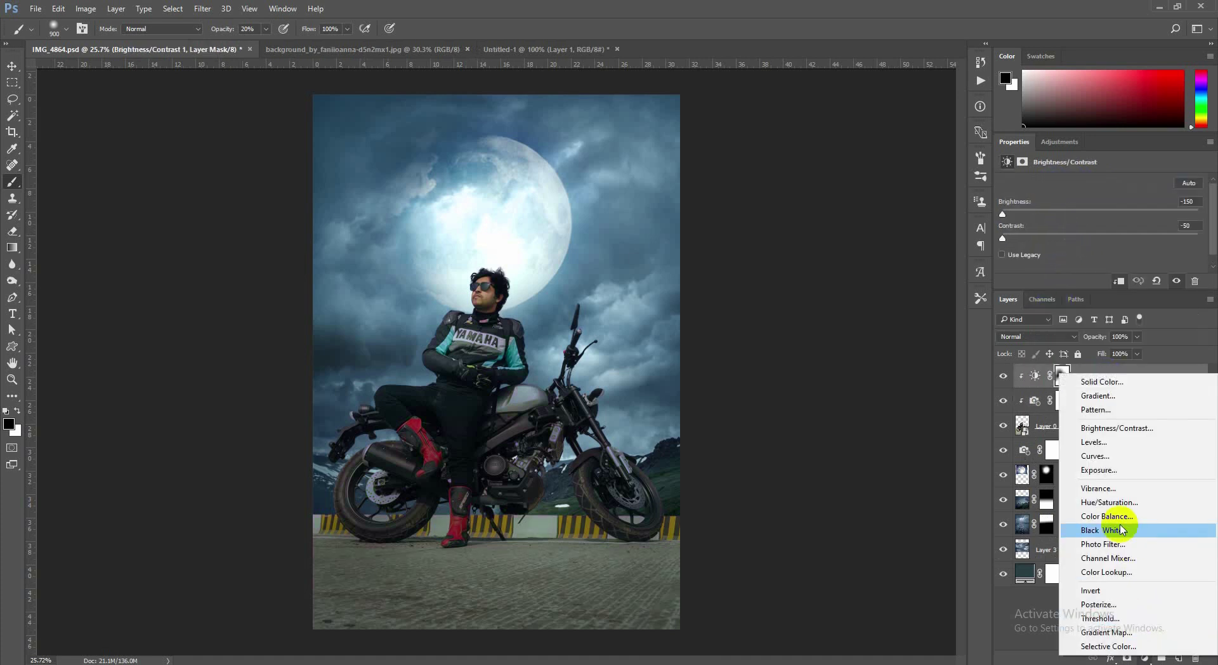
left_click(1108, 573)
left_click(1094, 184)
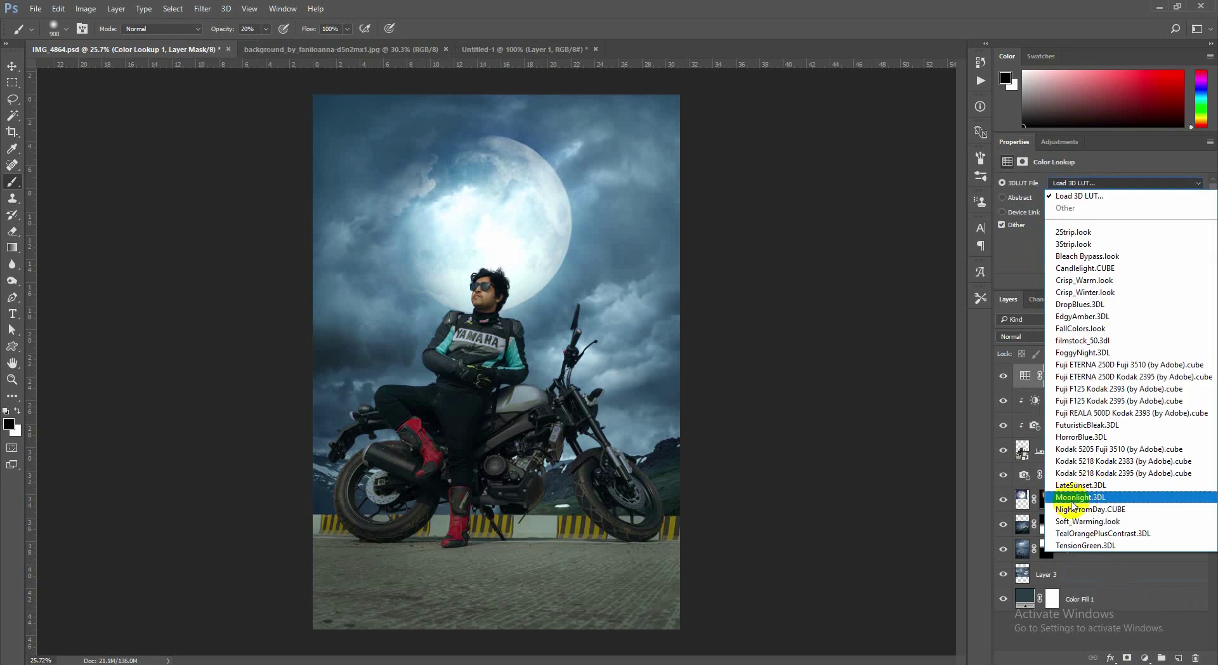
left_click(1087, 498)
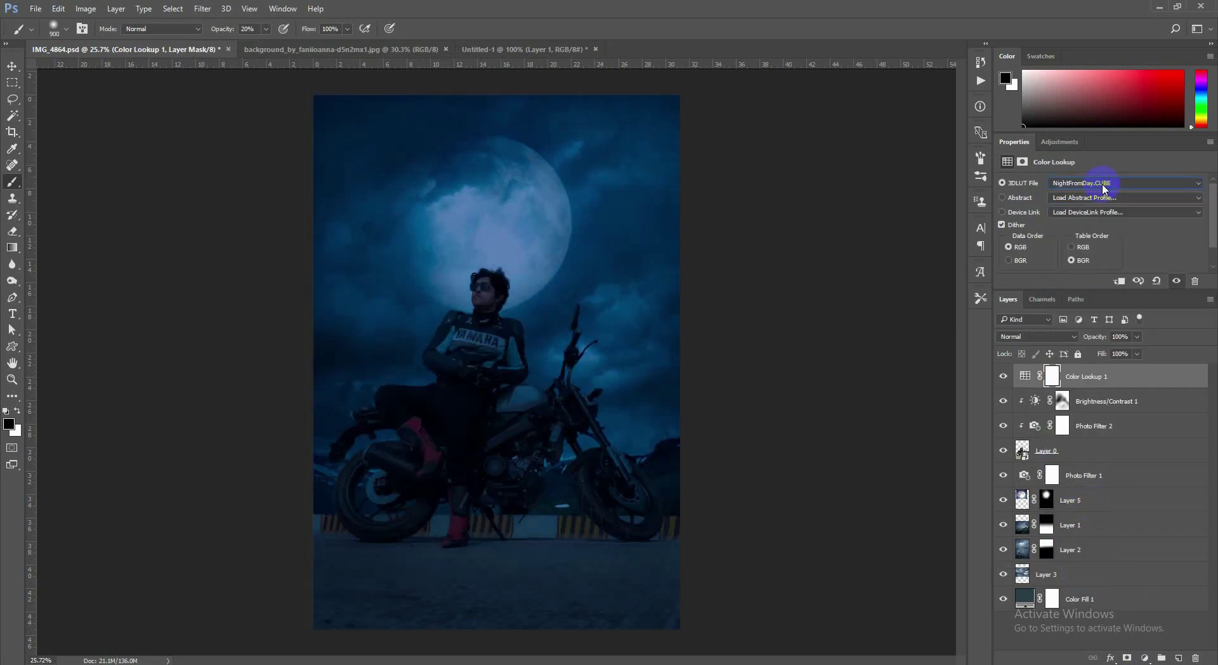
key("Down")
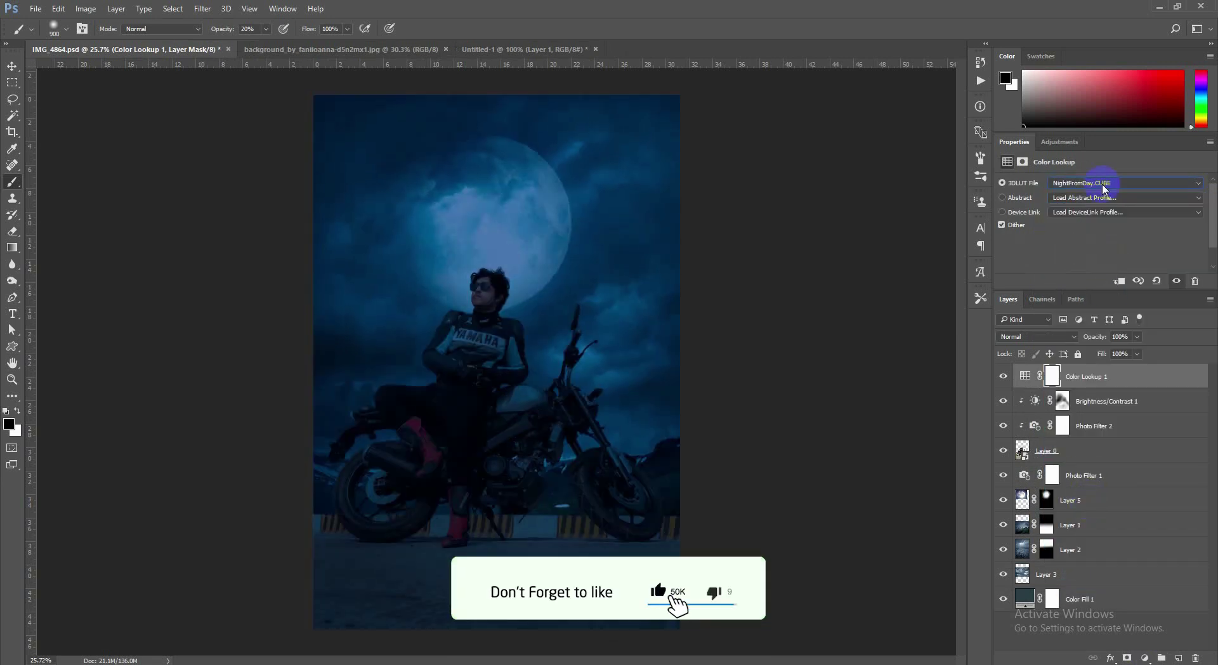
- Lightly mask the Color Lookup effect with a soft black brush enlarged to 2800 px at 20% opacity
left_click(1052, 375)
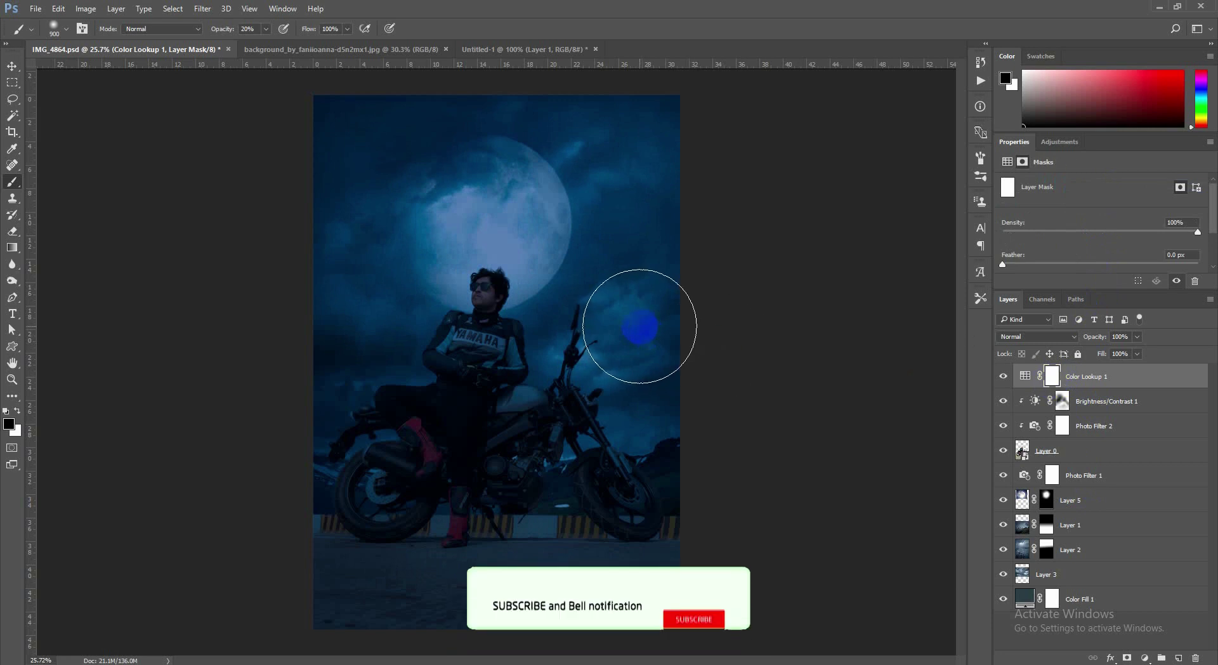
key("bracketright")
key("bracketright")
key("bracketright")
key("bracketright")
key("bracketright")
key("bracketright")
key("bracketright")
key("bracketright")
key("bracketright")
key("bracketright")
key("bracketright")
key("bracketright")
key("bracketright")
key("bracketright")
key("bracketright")
key("bracketright")
key("bracketright")
key("bracketright")
key("bracketright")
key("bracketright")
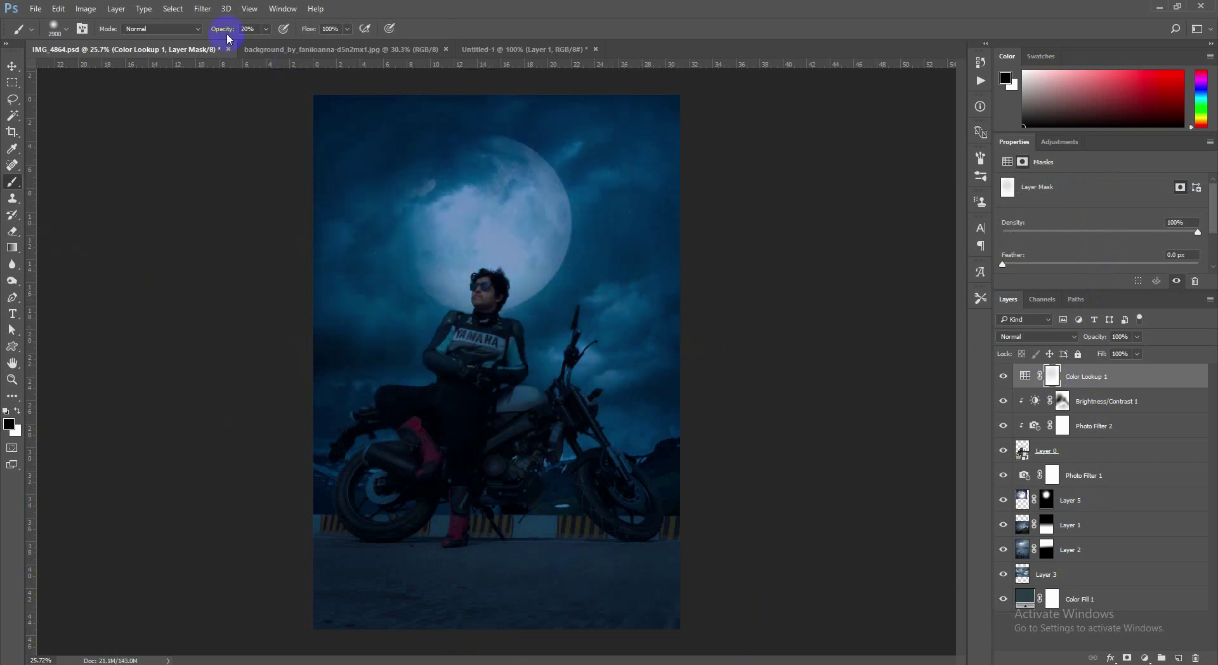
- Mask the Color Lookup off the moon and the rider's upper body with the black brush at 100% opacity, enlarged to 3400 px
left_click_drag(227, 33, 279, 35)
left_click(481, 294)
key("bracketright")
key("bracketright")
key("bracketright")
key("bracketright")
key("bracketright")
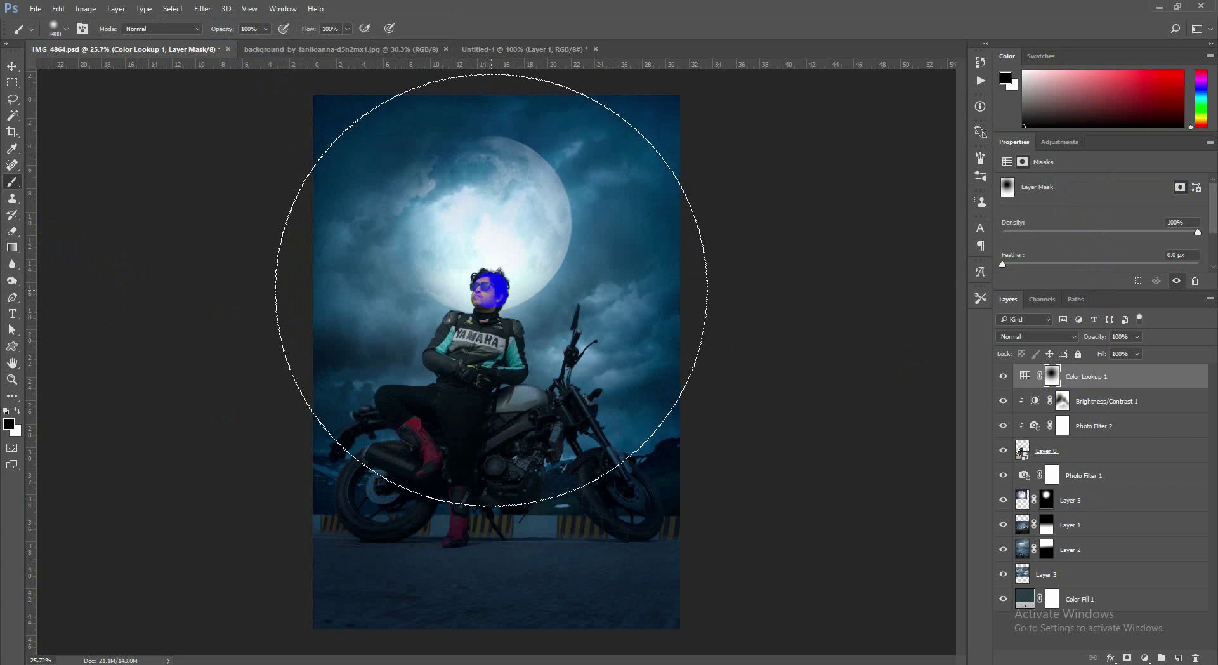
left_click(491, 295)
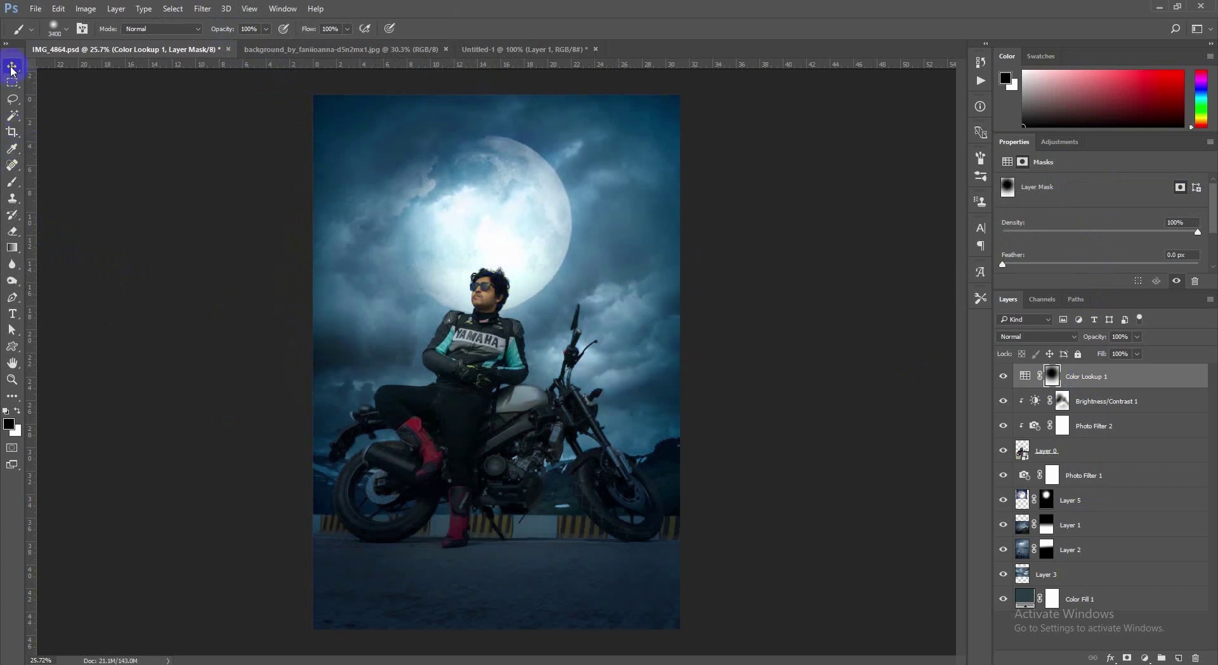
left_click(10, 67)
- Add a Curves adjustment clipped to Layer 0, lowering the white point output to 185, slightly raising the blacks and adding a midtone point
left_click(1096, 447)
left_click(1145, 658)
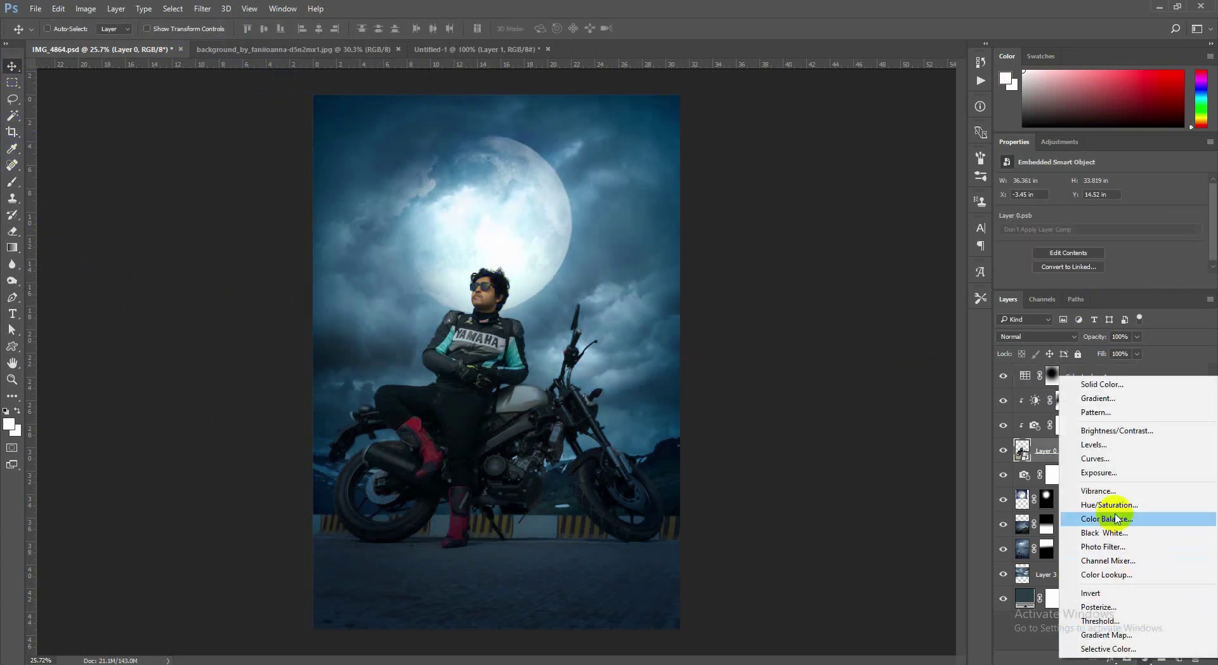
left_click(1095, 458)
left_click_drag(1117, 287, 1101, 419)
left_click_drag(1191, 212, 1205, 236)
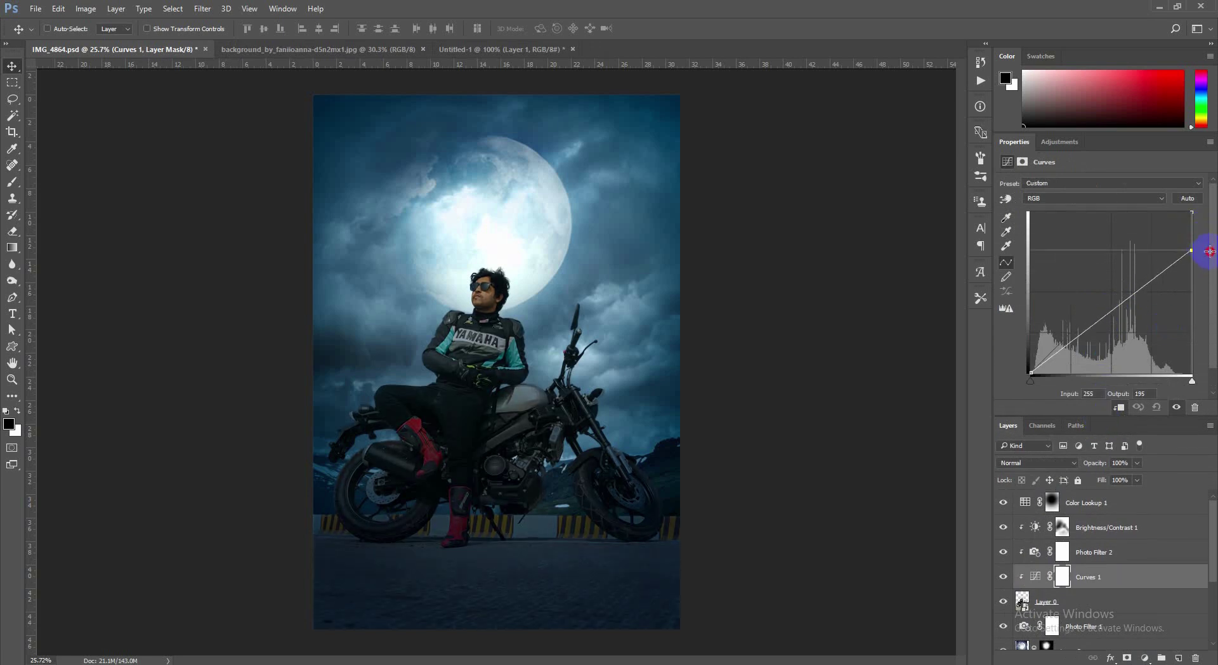
left_click(1113, 309)
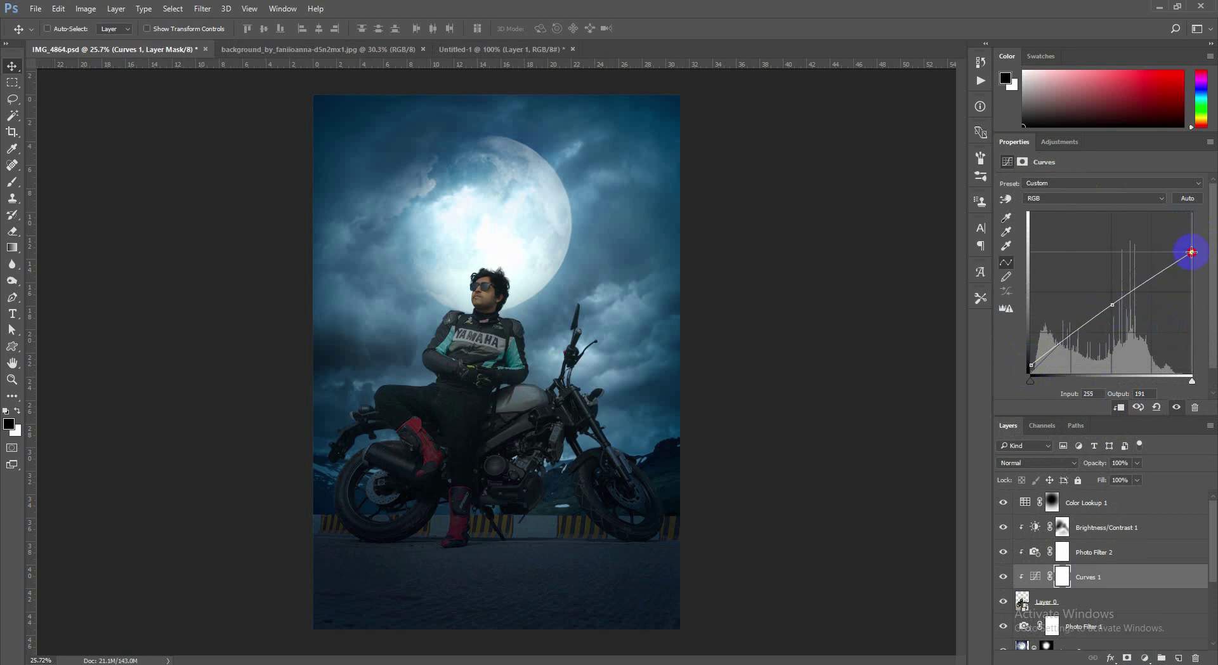
scroll(642, 371, "down", 3)
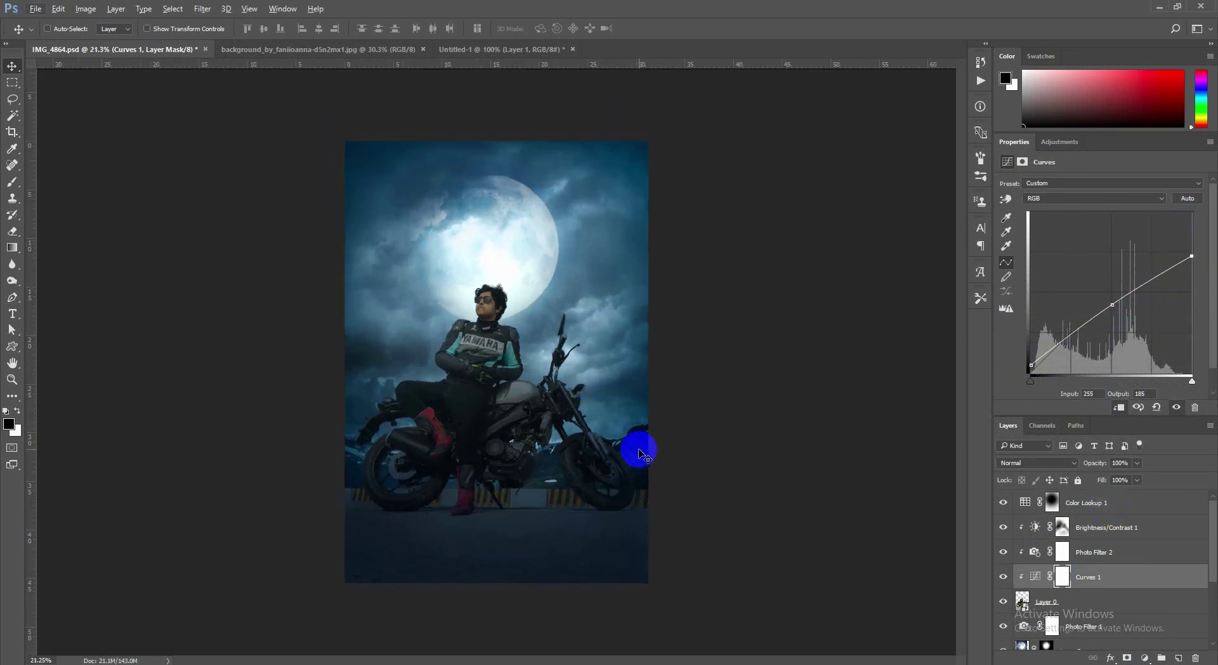
- Paint along the rider's edges on the Curves 1 mask with a small soft brush of 70 px at 100% opacity
left_click(12, 181)
scroll(502, 260, "up", 5)
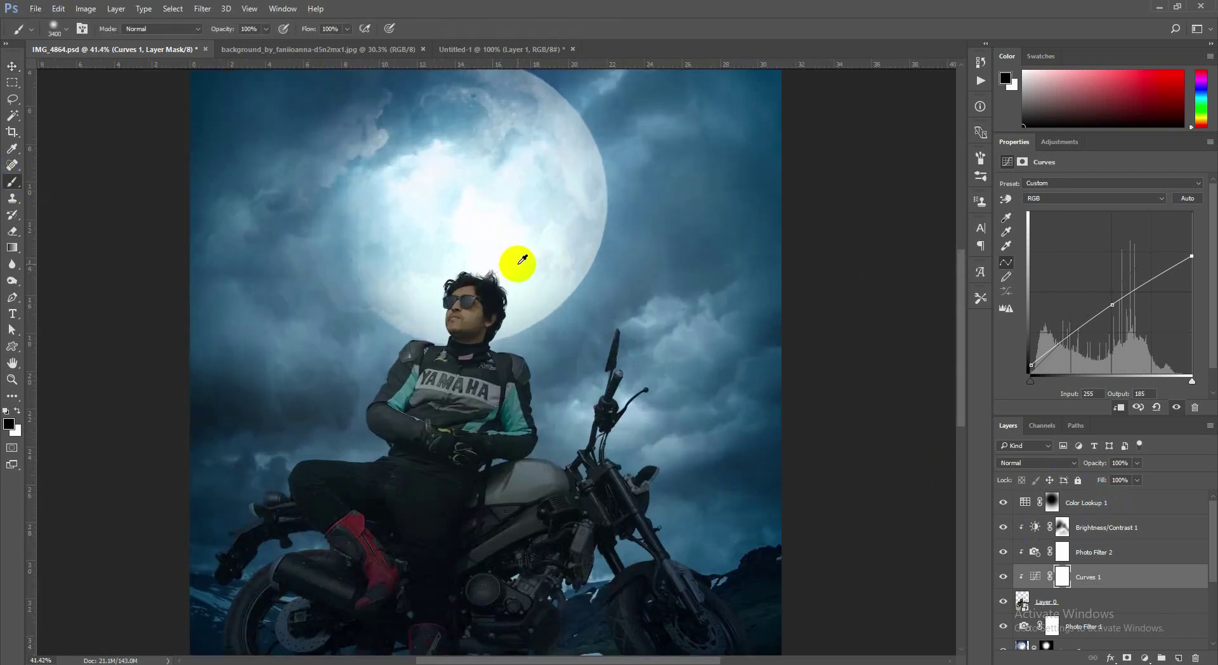
key("bracketleft")
key("bracketleft")
key("bracketleft")
key("bracketleft")
key("bracketleft")
key("bracketleft")
key("bracketleft")
key("bracketleft")
key("bracketleft")
key("bracketleft")
key("bracketleft")
key("bracketleft")
key("bracketleft")
key("bracketleft")
key("bracketleft")
key("bracketleft")
key("bracketleft")
key("bracketleft")
key("bracketleft")
key("bracketleft")
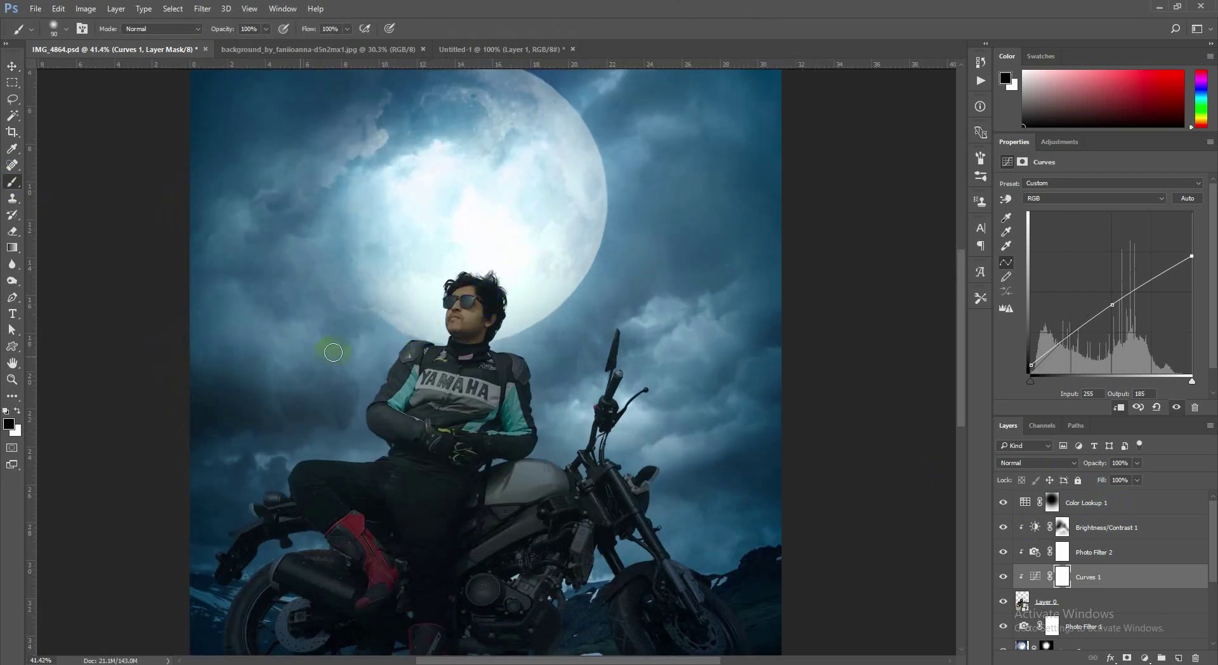
left_click(18, 413)
scroll(330, 468, "up", 5)
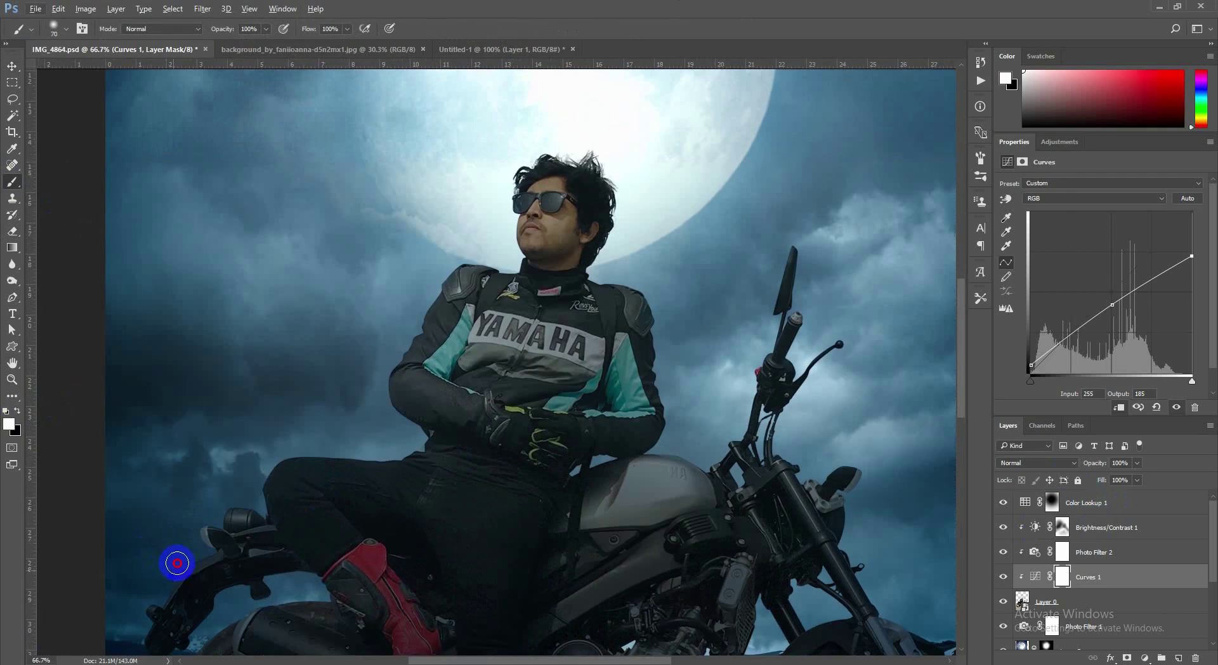
left_click(1061, 582)
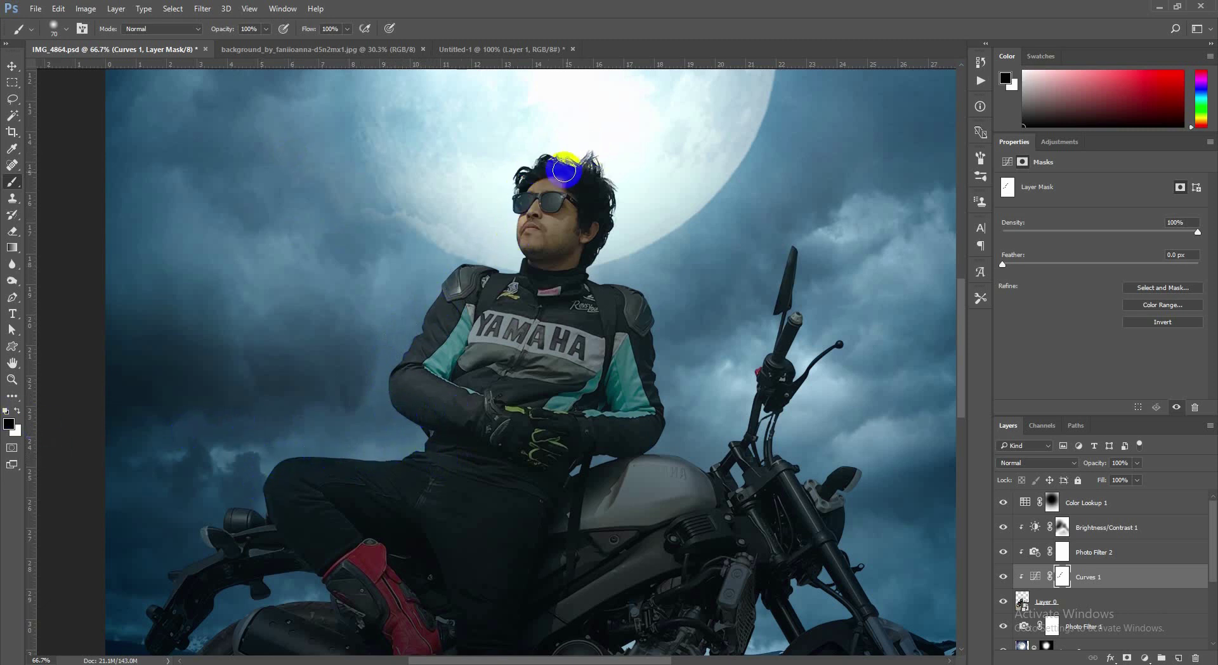
- Mask Curves 1 off the rider's upper body and the moonlit parts of the motorcycle with a soft black 900 px brush
key("bracketright")
key("bracketright")
key("bracketright")
key("bracketright")
key("bracketright")
key("bracketright")
key("bracketright")
key("bracketright")
key("bracketright")
key("bracketright")
key("bracketright")
key("bracketright")
left_click(473, 135)
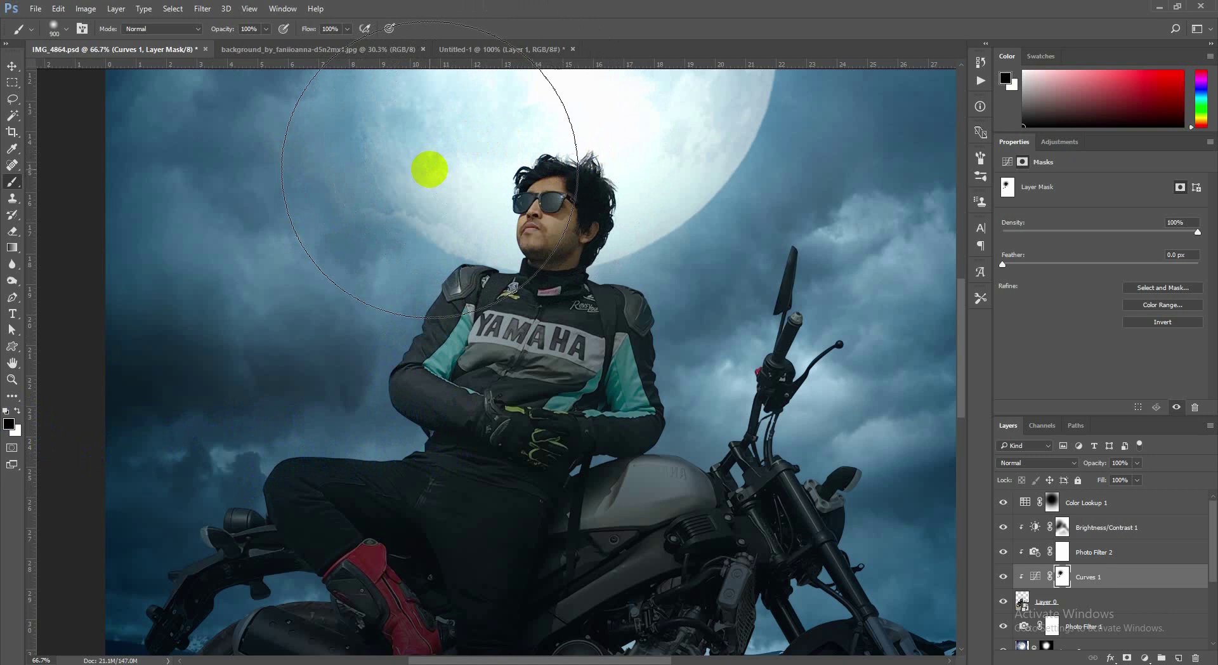
left_click(721, 298)
scroll(824, 321, "down", 7)
scroll(829, 315, "down", 1)
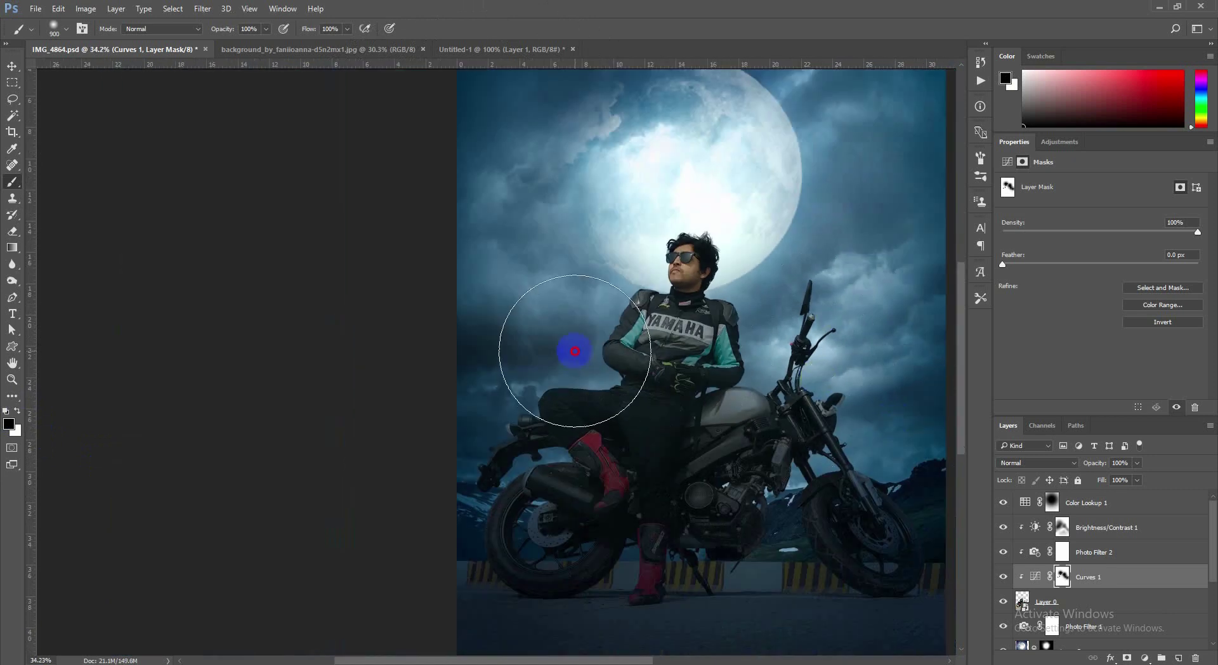
scroll(465, 417, "down", 3)
scroll(465, 417, "down", 2)
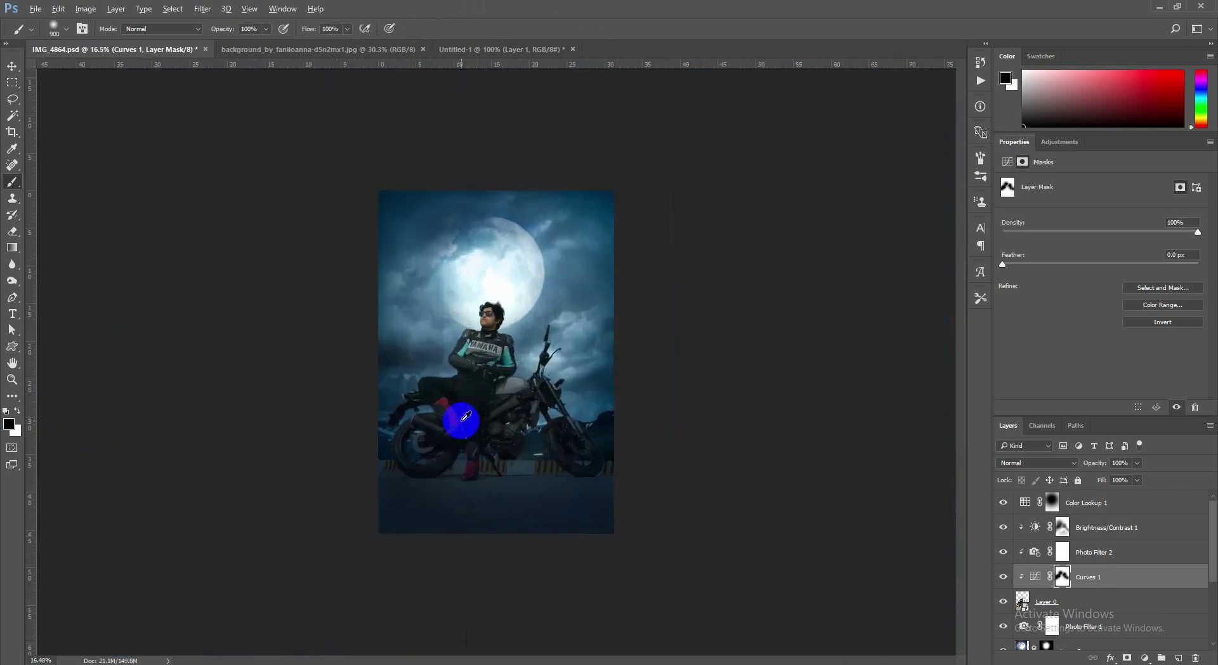
left_click(12, 66)
scroll(520, 348, "up", 3)
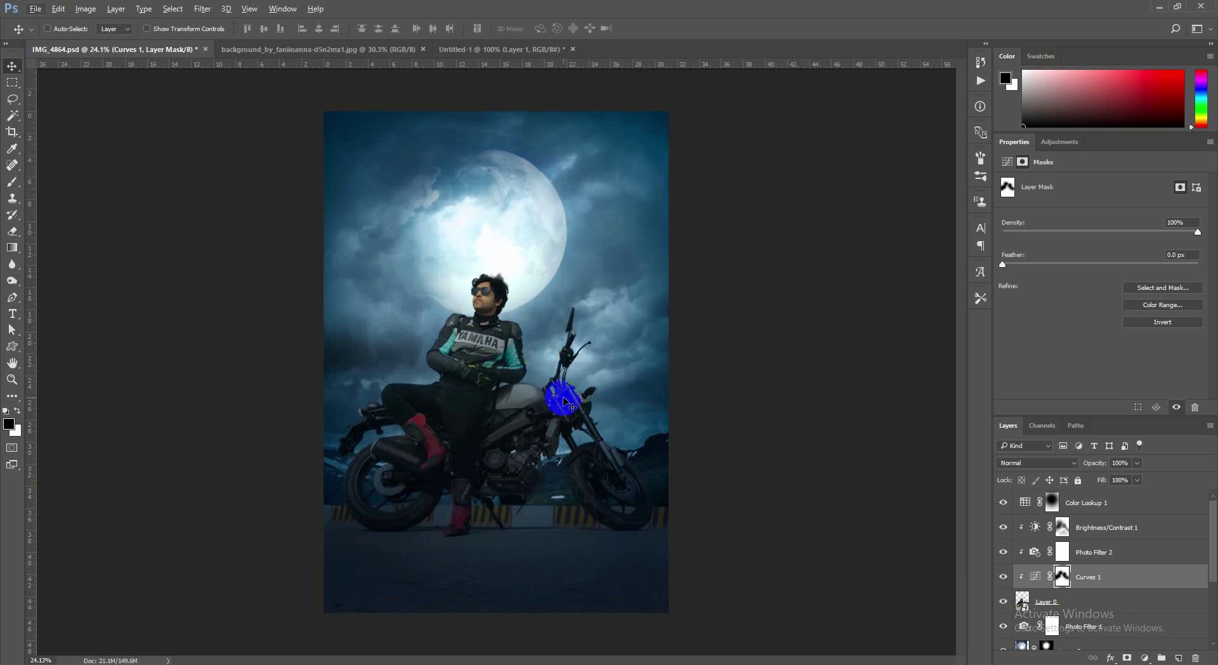
- Check Layer 1 by toggling its visibility, and darken it with a clipped Curves adjustment using a lowered white point and a midpoint of 136 to 121
scroll(1135, 638, "down", 3)
left_click(1108, 620)
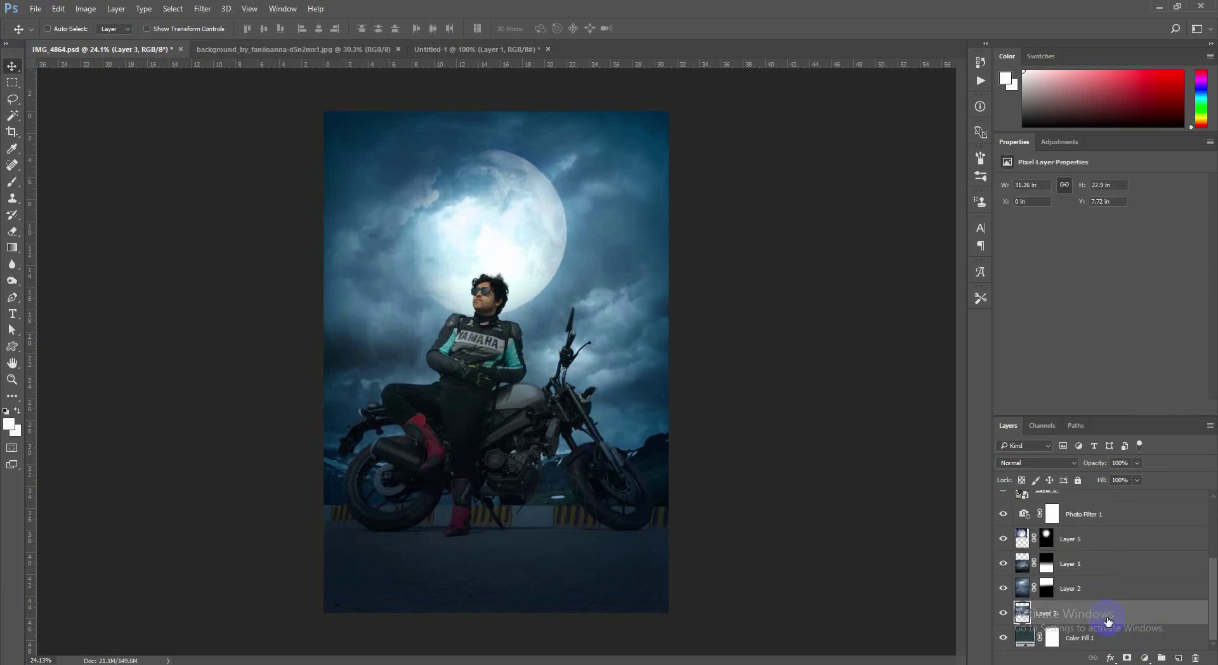
left_click(1089, 565)
left_click(1003, 563)
left_click(1002, 563)
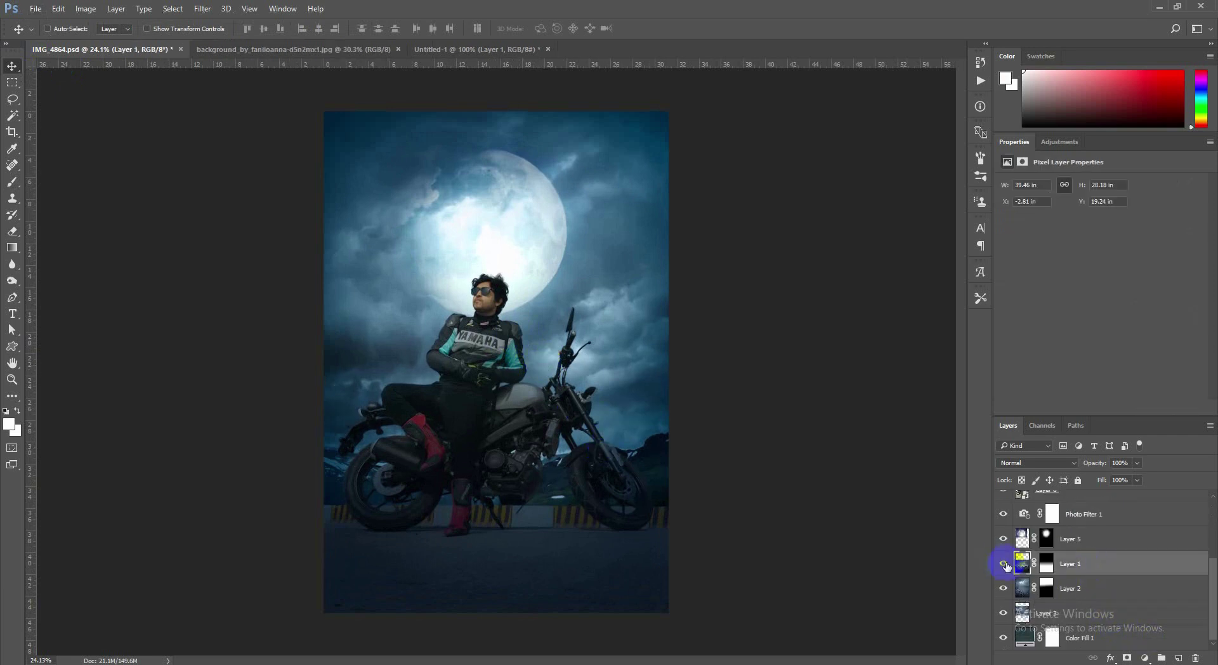
left_click(1144, 658)
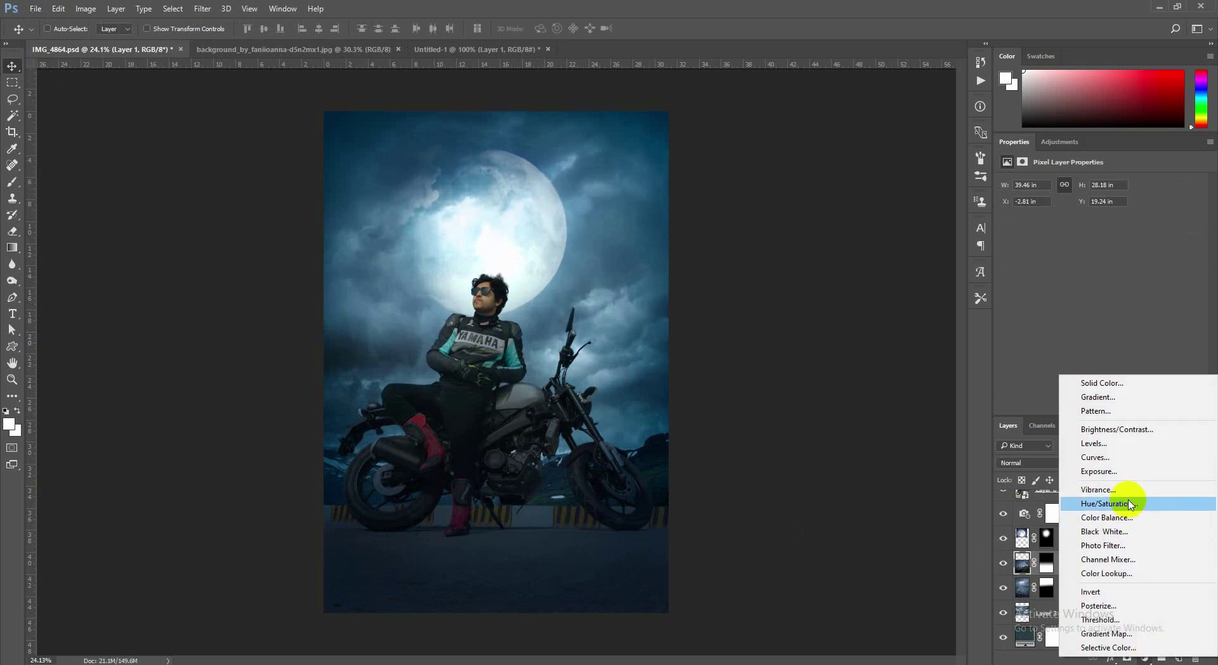
left_click(1100, 458)
left_click(1115, 572, "alt")
left_click_drag(1192, 213, 1202, 240)
left_click_drag(1120, 305, 1117, 297)
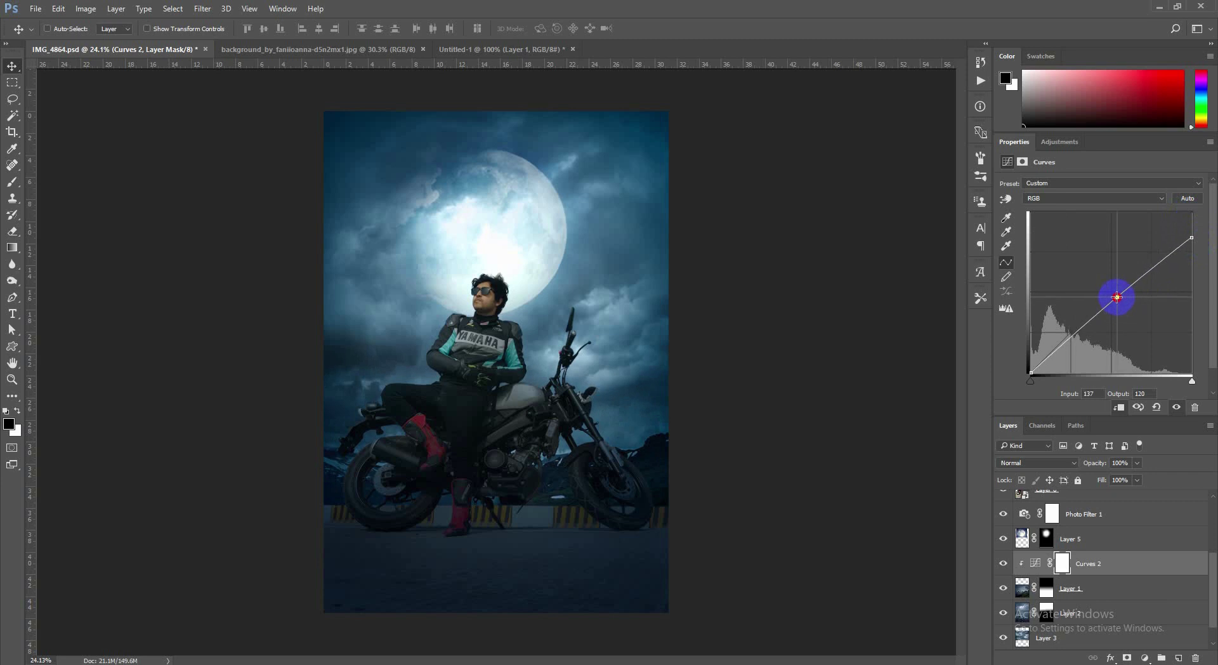
scroll(666, 399, "up", 3)
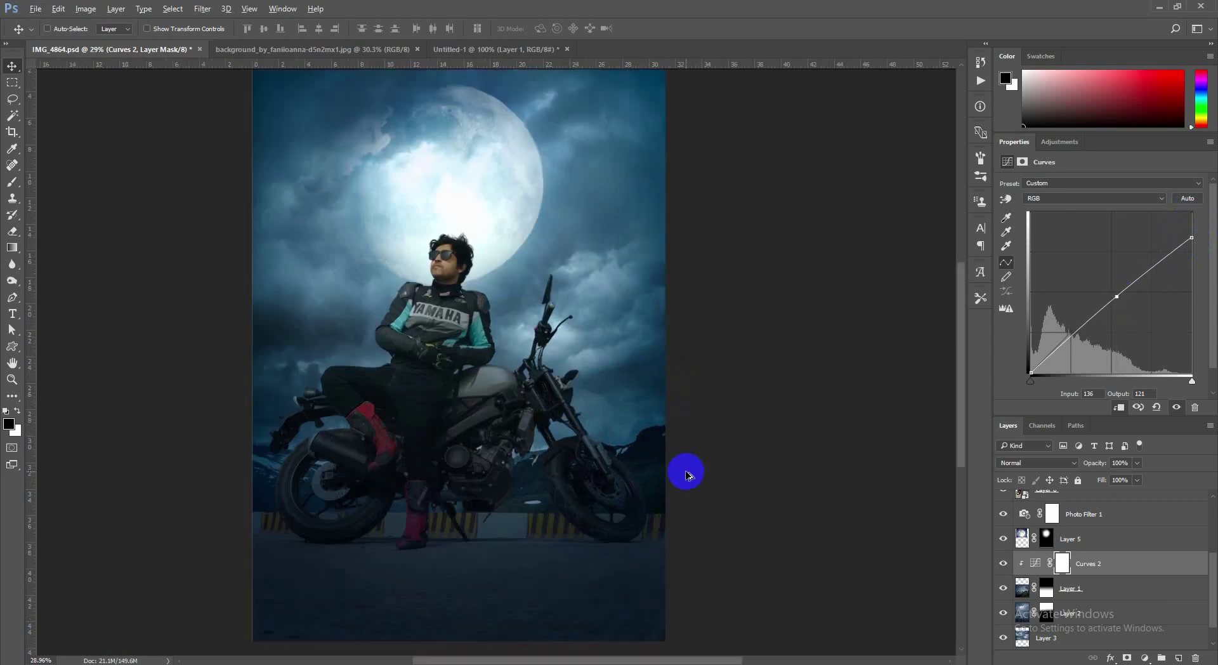
- Draw a filled Pen shape about 37 × 52 px over the rear turn signal's lens, above the Color Lookup 1 layer
scroll(1083, 516, "up", 4)
left_click(1083, 511)
scroll(108, 361, "up", 10)
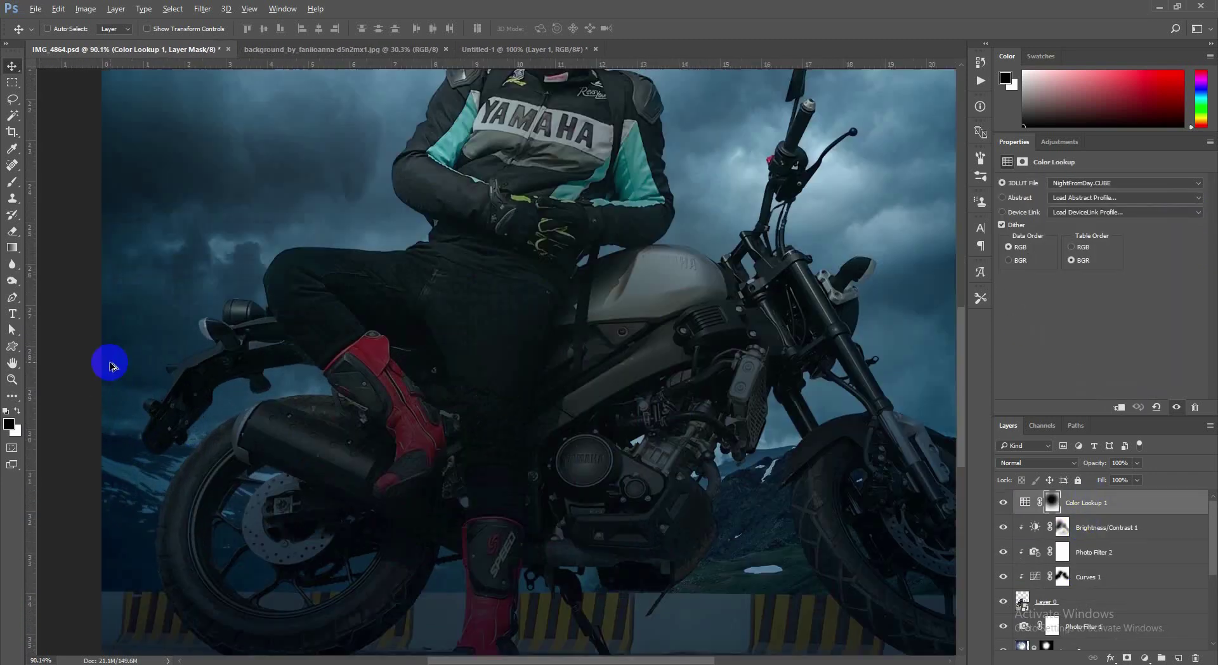
scroll(84, 370, "up", 2)
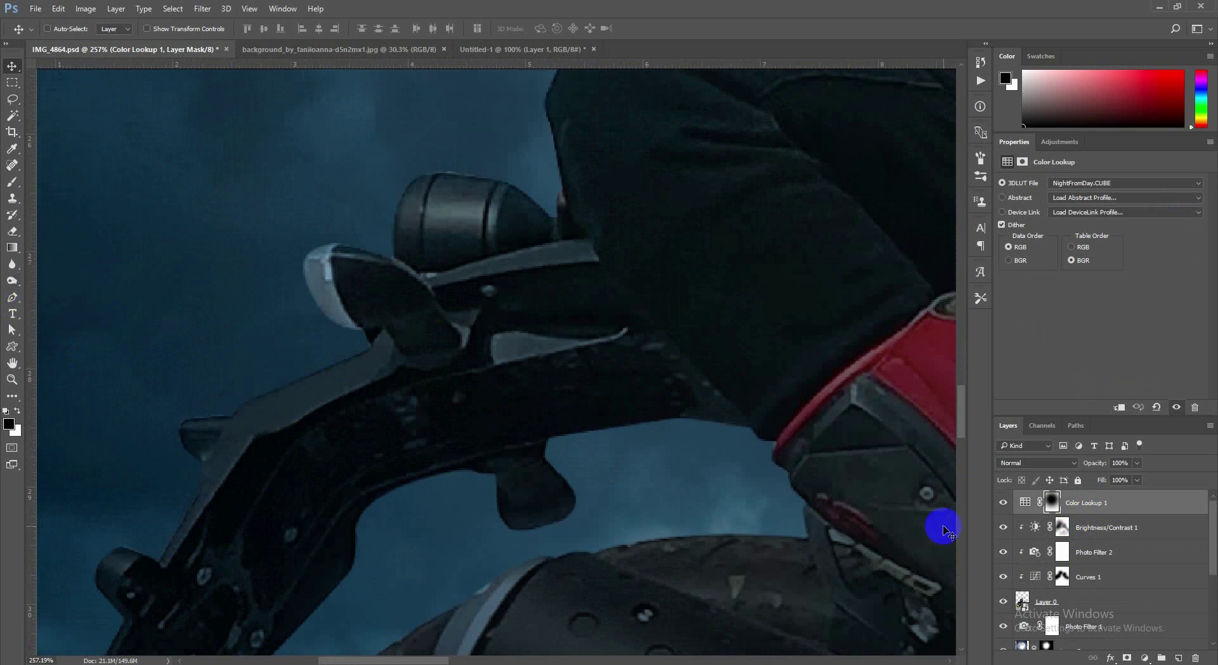
left_click(19, 301)
left_click(333, 272)
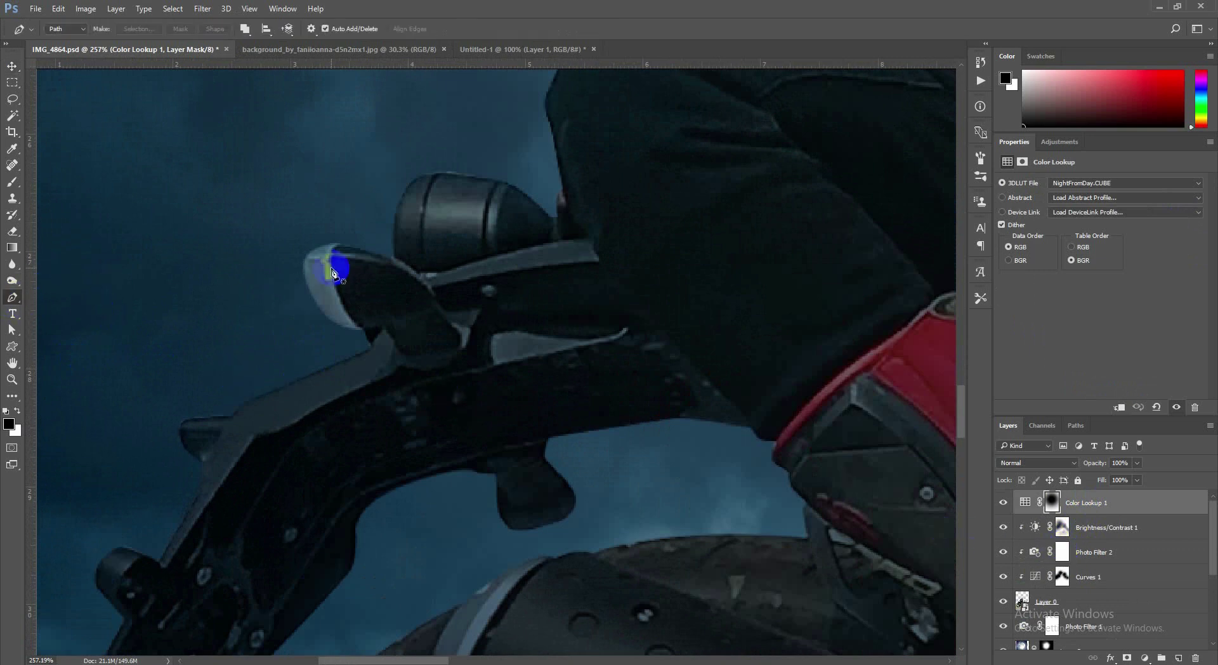
left_click(71, 41)
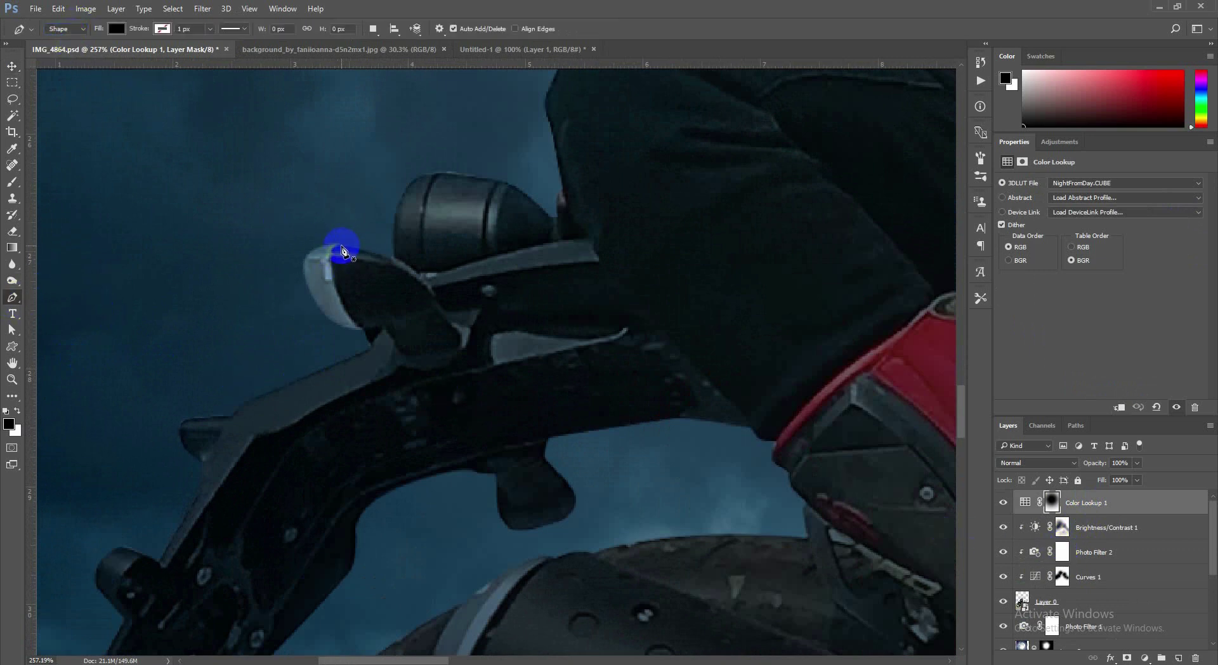
left_click(337, 251)
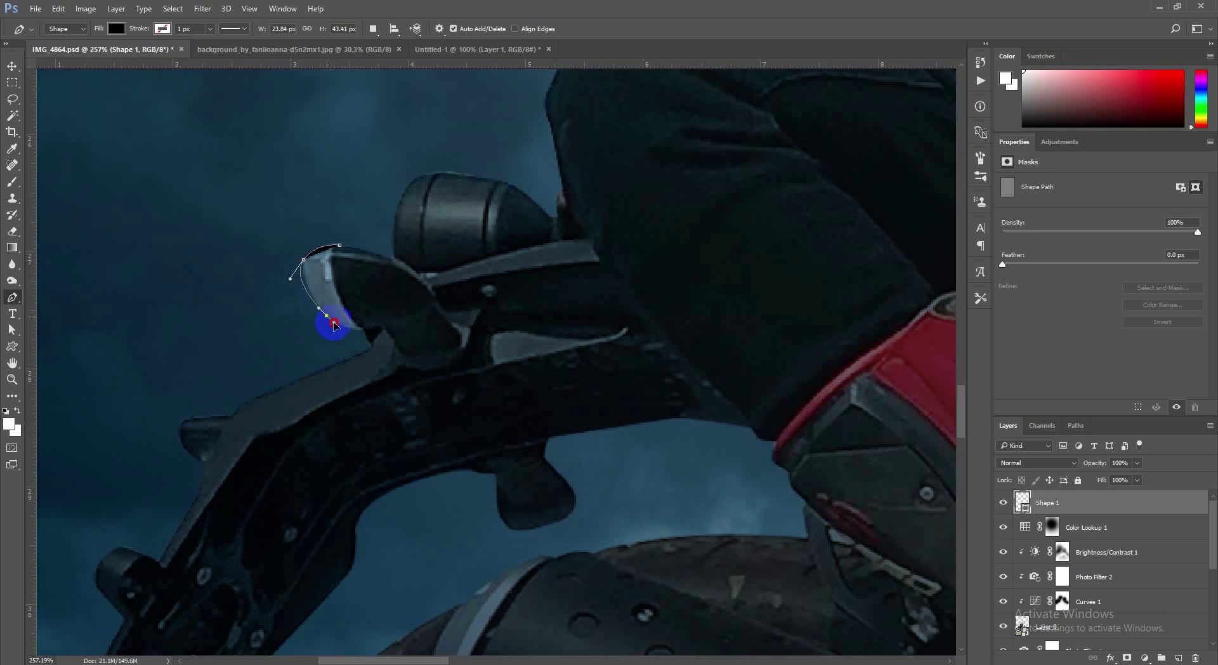
left_click(360, 330)
left_click(340, 247)
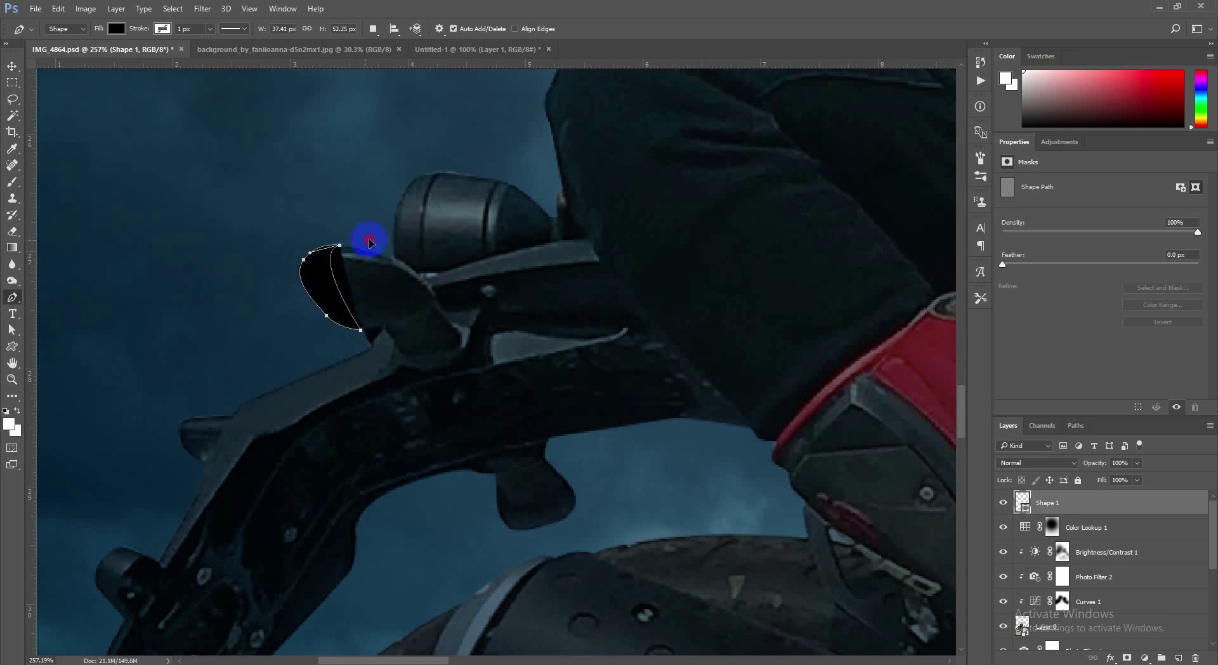
- Recolor the rear turn signal shape to a vivid orange and set its blend mode to Color Dodge
double_click(1023, 502)
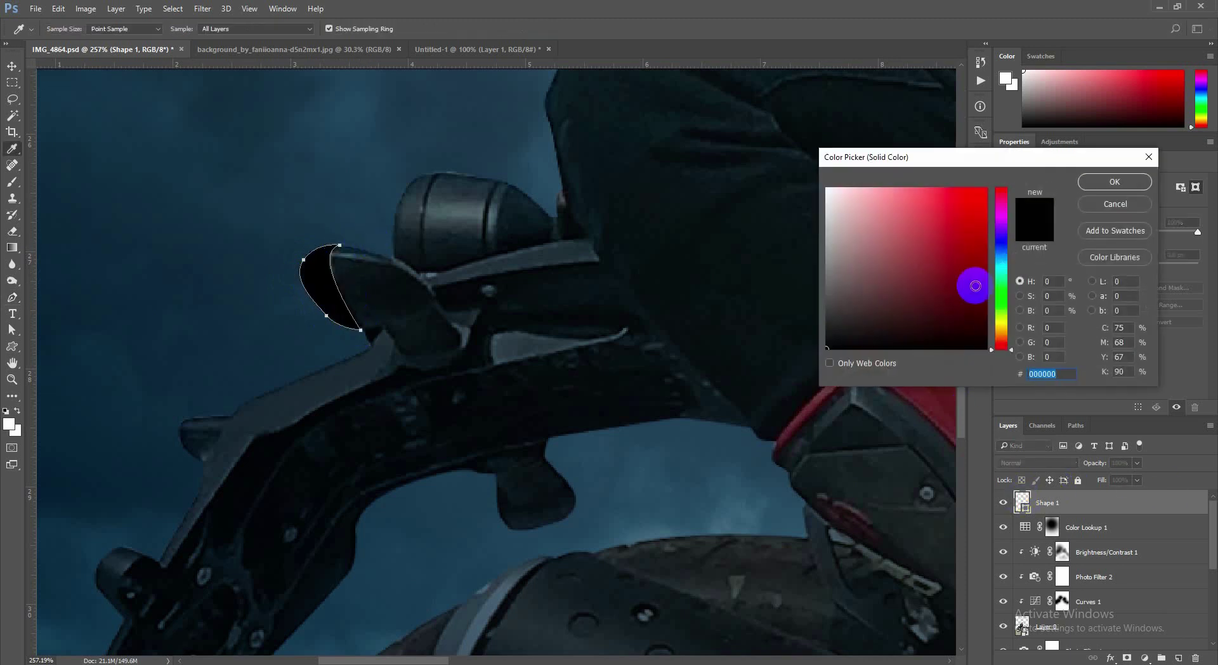
left_click_drag(1002, 321, 1002, 331)
left_click(984, 188)
left_click(1091, 184)
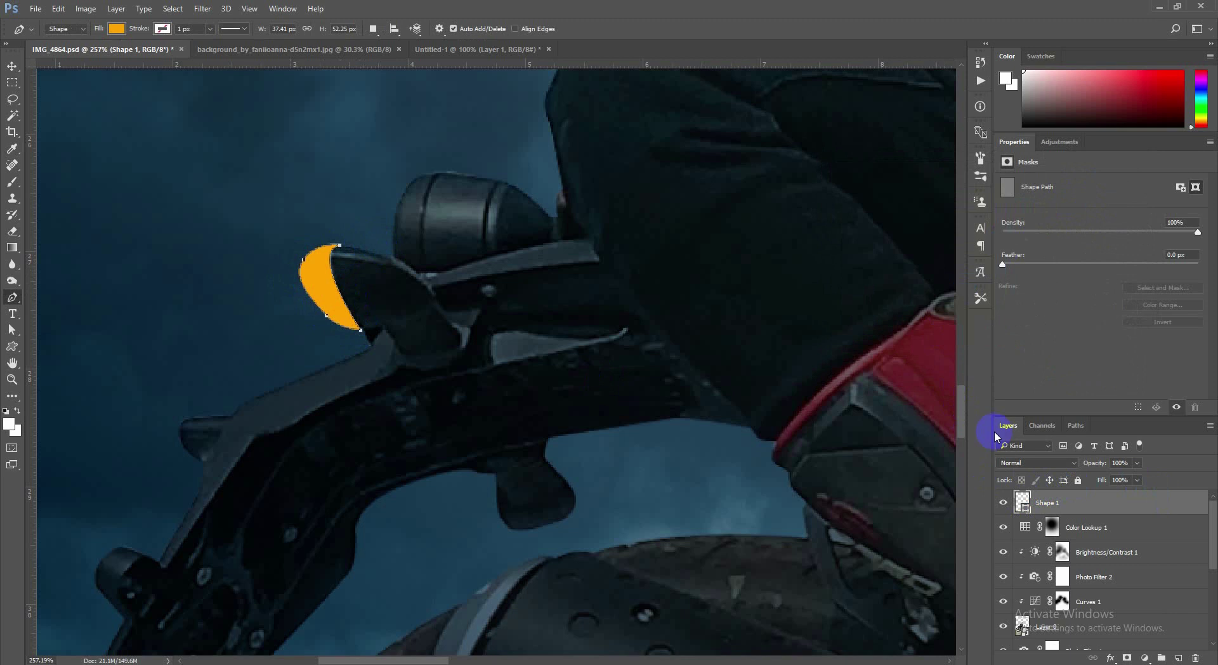
left_click(1018, 462)
left_click(1015, 299)
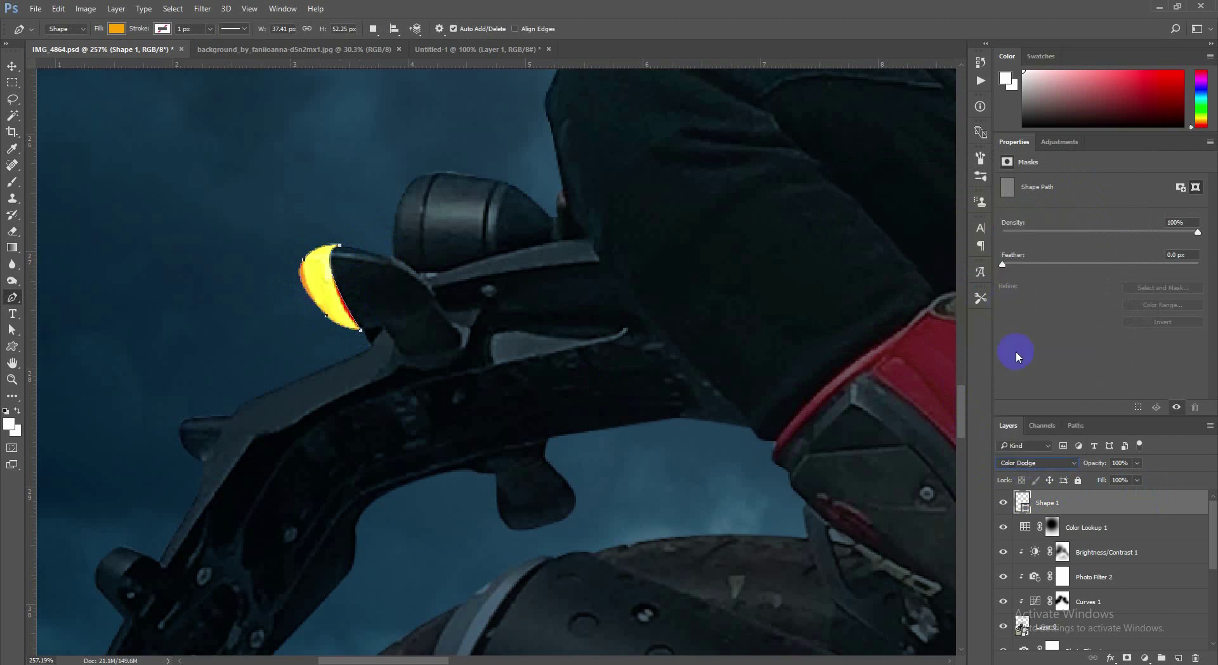
left_click(12, 66)
scroll(424, 328, "down", 6)
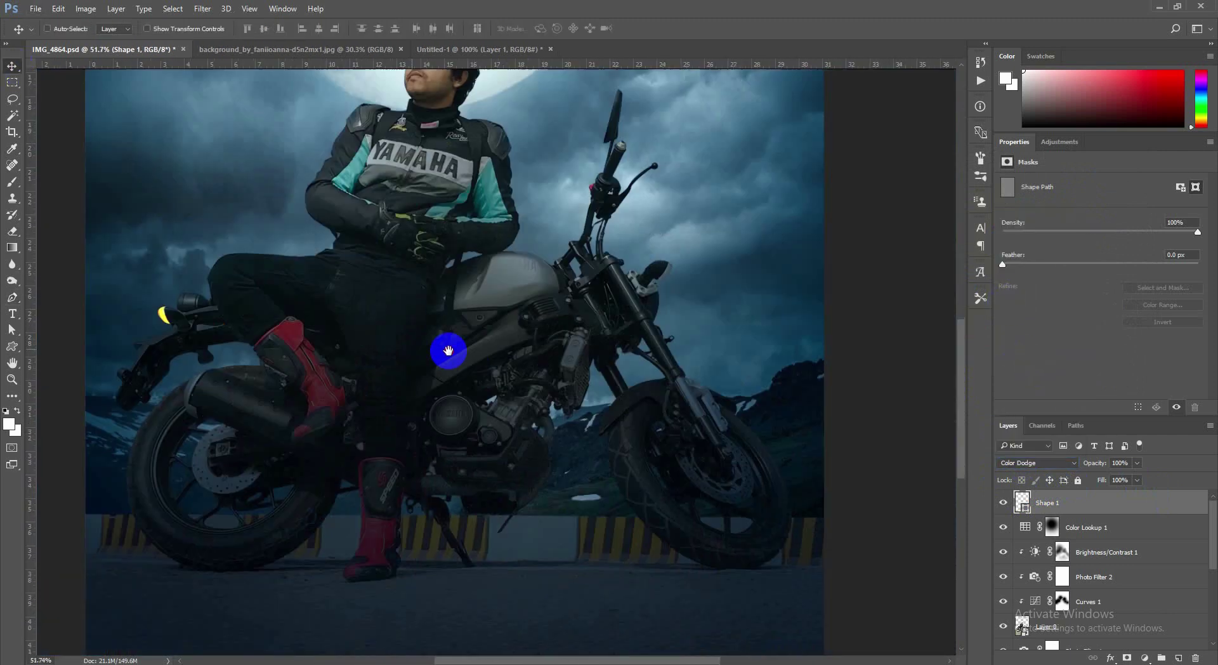
- Draw an orange Pen shape about 46 × 56 px along the lens of the front turn signal
scroll(679, 299, "up", 8)
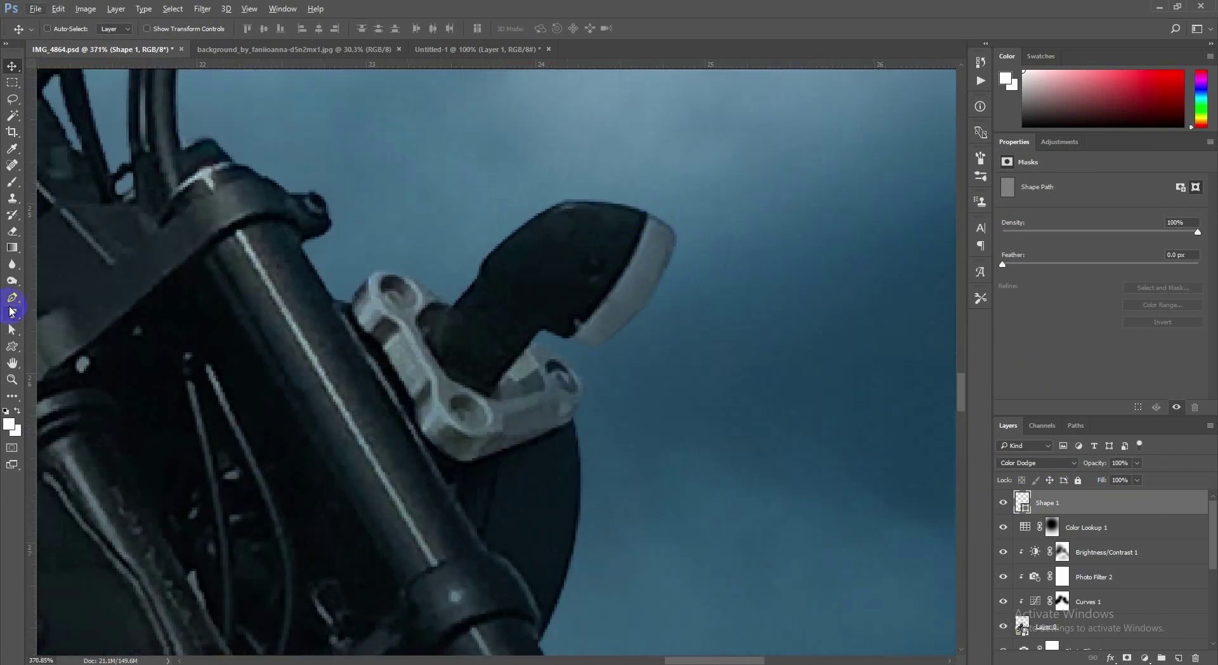
left_click(12, 299)
left_click(648, 213)
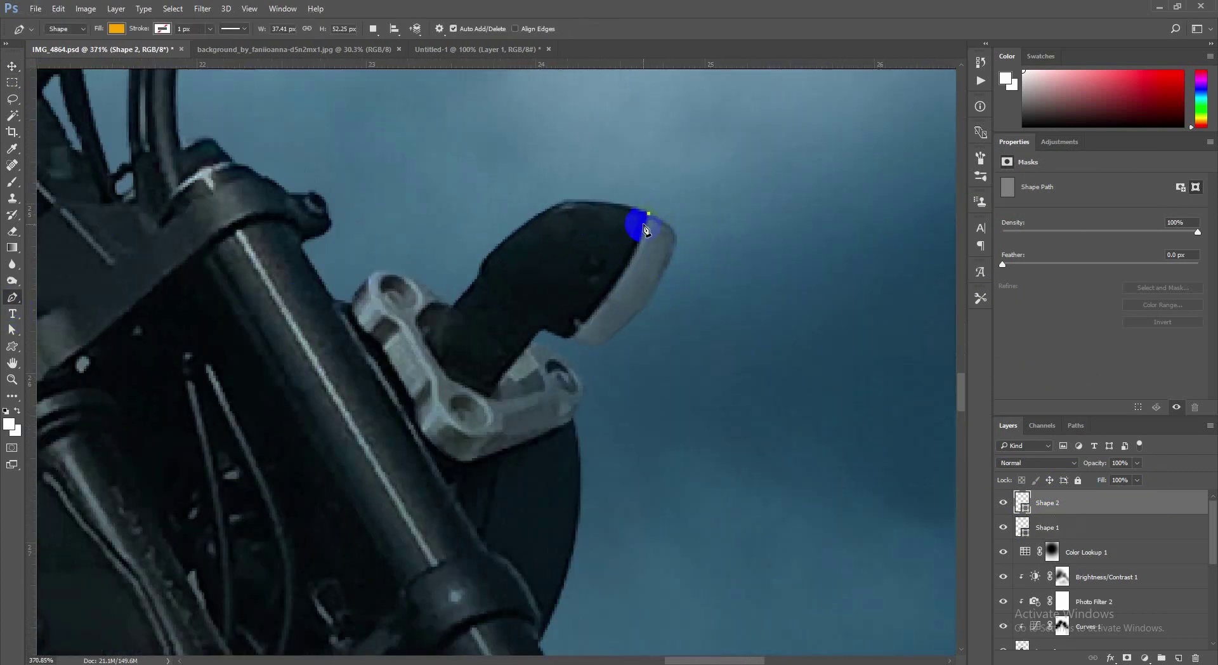
left_click(569, 335)
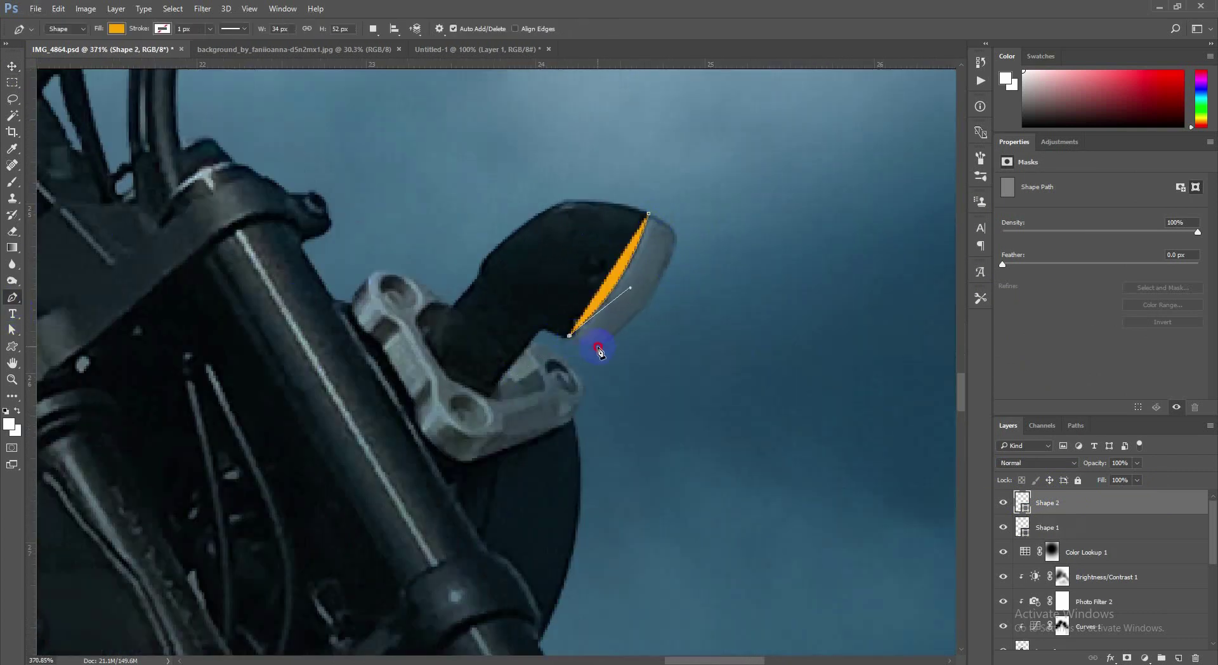
left_click(597, 347)
key("ctrl+alt+z")
key("ctrl+alt+z")
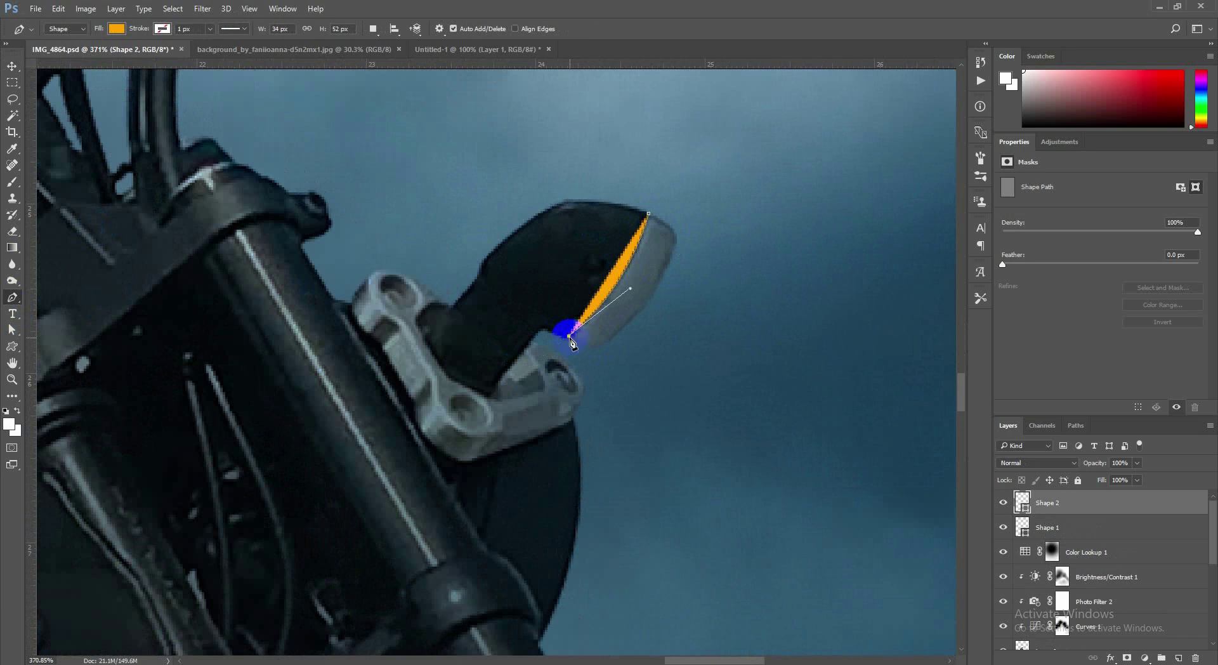
left_click_drag(599, 347, 610, 343)
left_click_drag(659, 287, 664, 279)
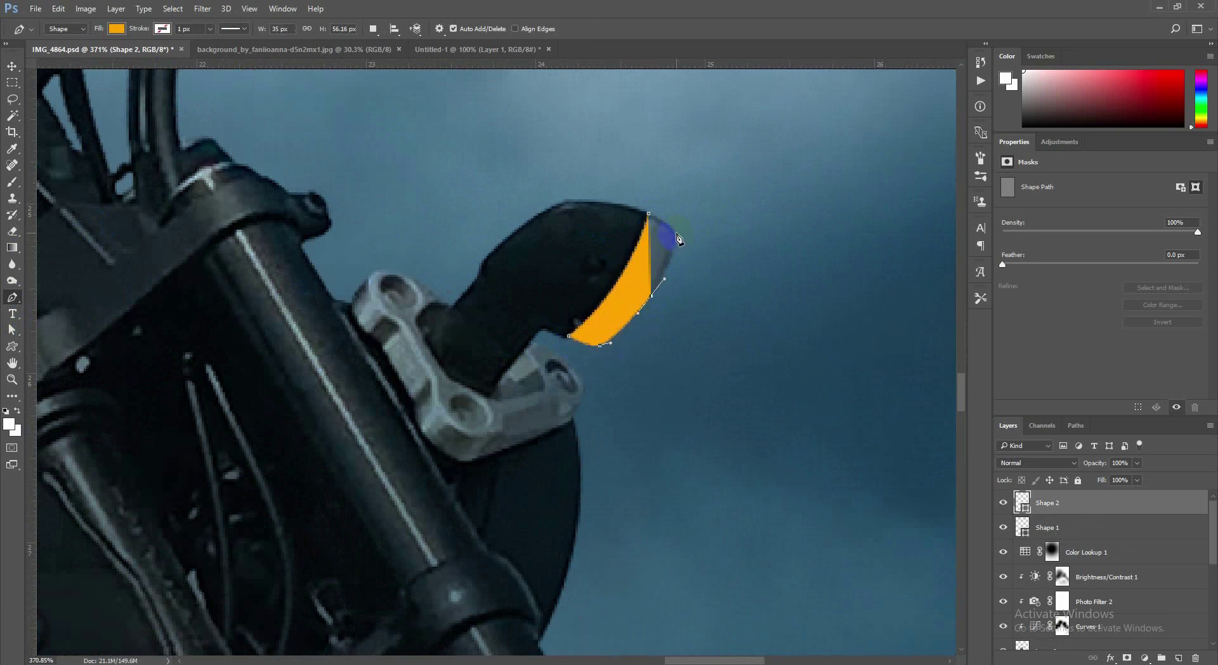
- Set the front turn signal shape's blend mode to Color Dodge
left_click(1027, 462)
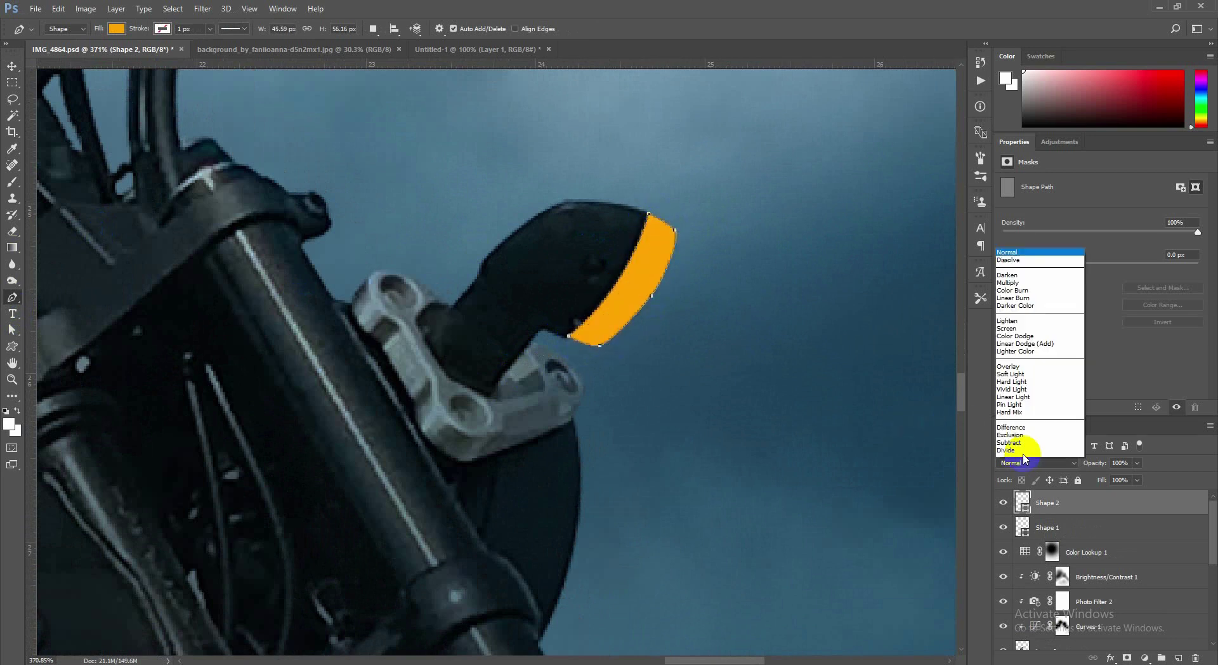
left_click(1014, 294)
left_click(20, 68)
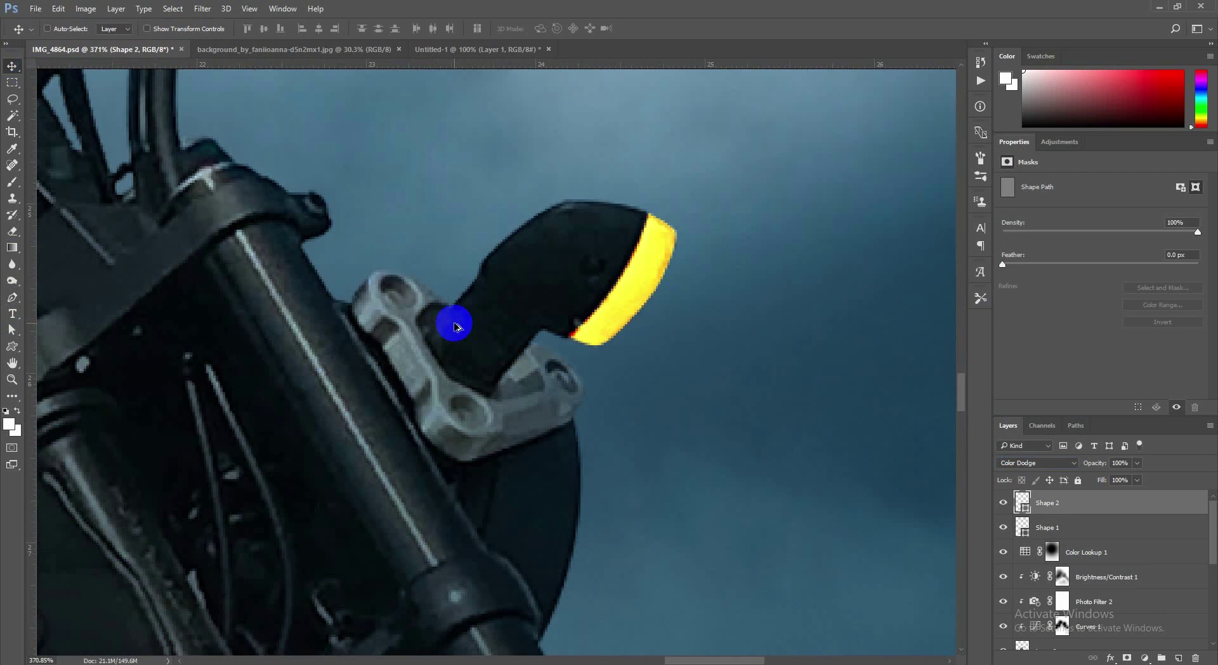
scroll(448, 321, "down", 10)
scroll(304, 470, "up", 6)
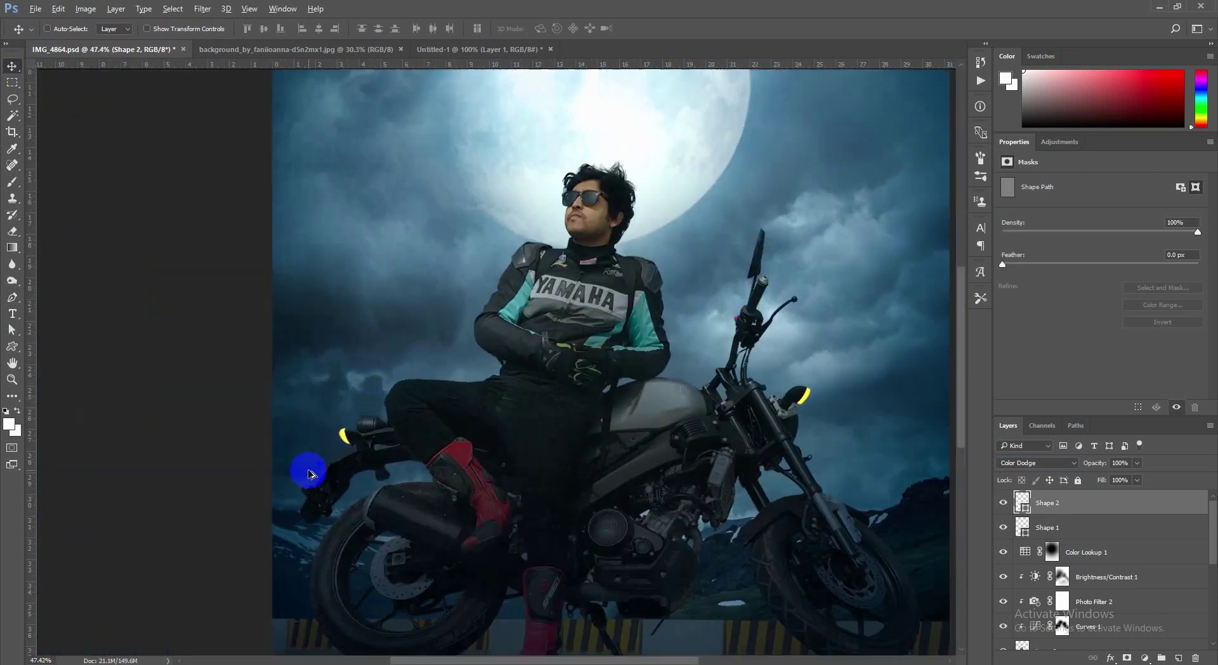
scroll(345, 465, "down", 5)
scroll(399, 478, "down", 2)
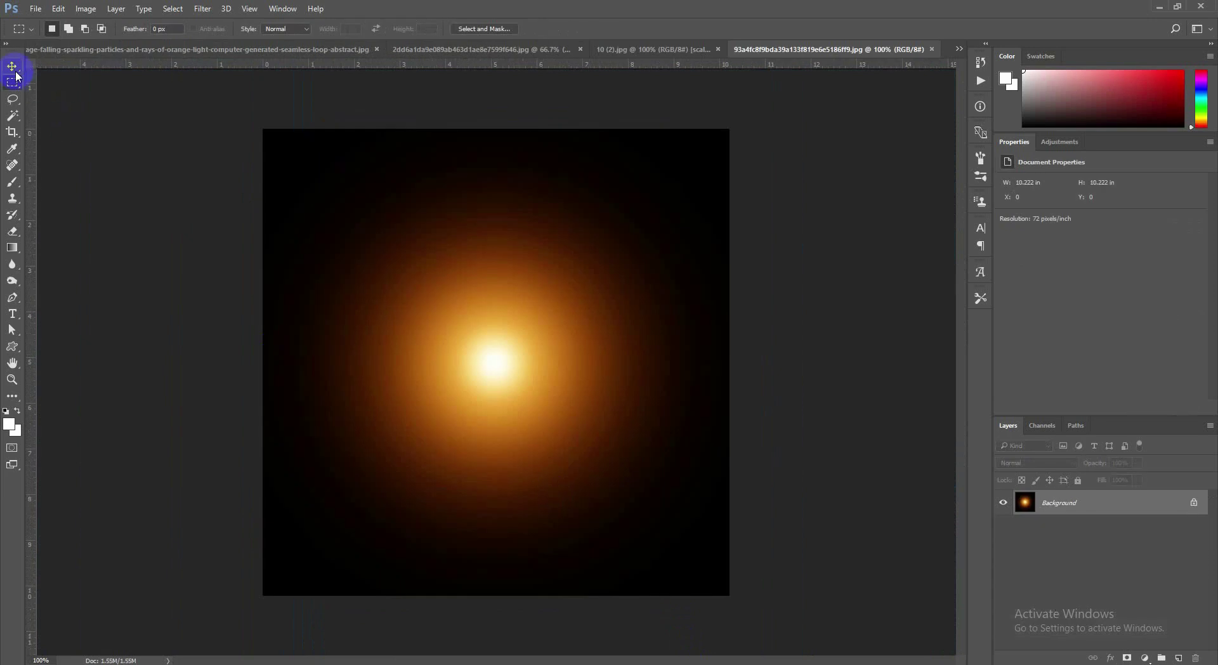
- Bring the orange glow image into IMG_4864.psd as a new layer and close its source document
left_click(13, 70)
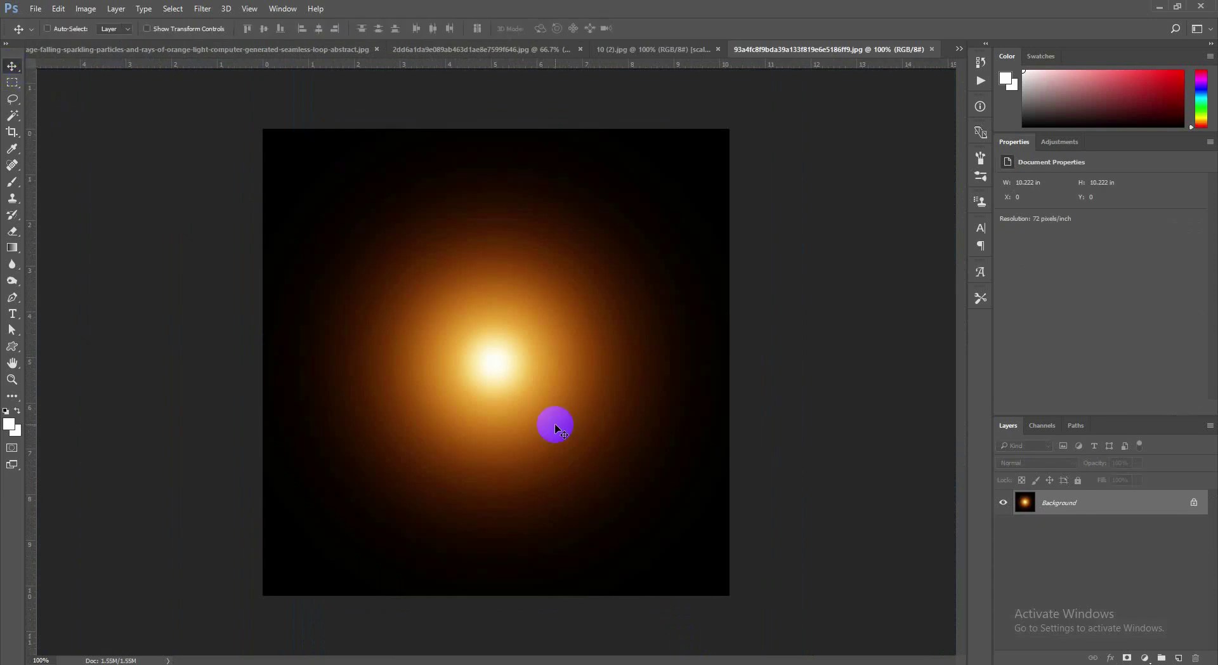
left_click(958, 50)
left_click(590, 332)
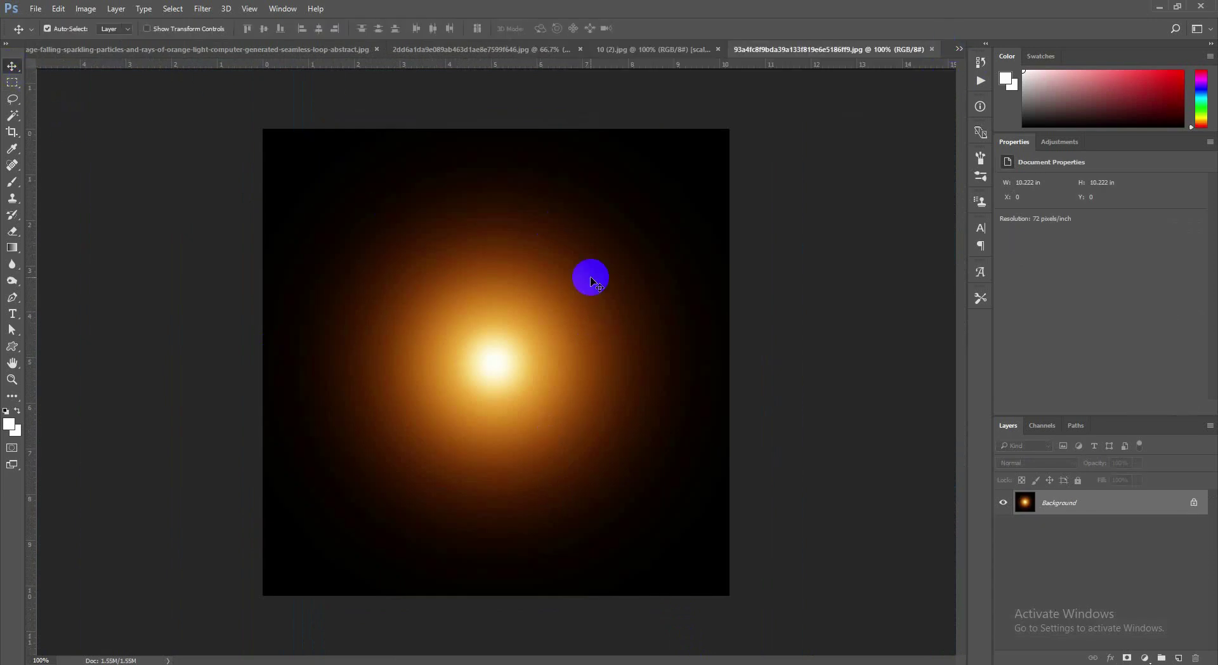
left_click(931, 49)
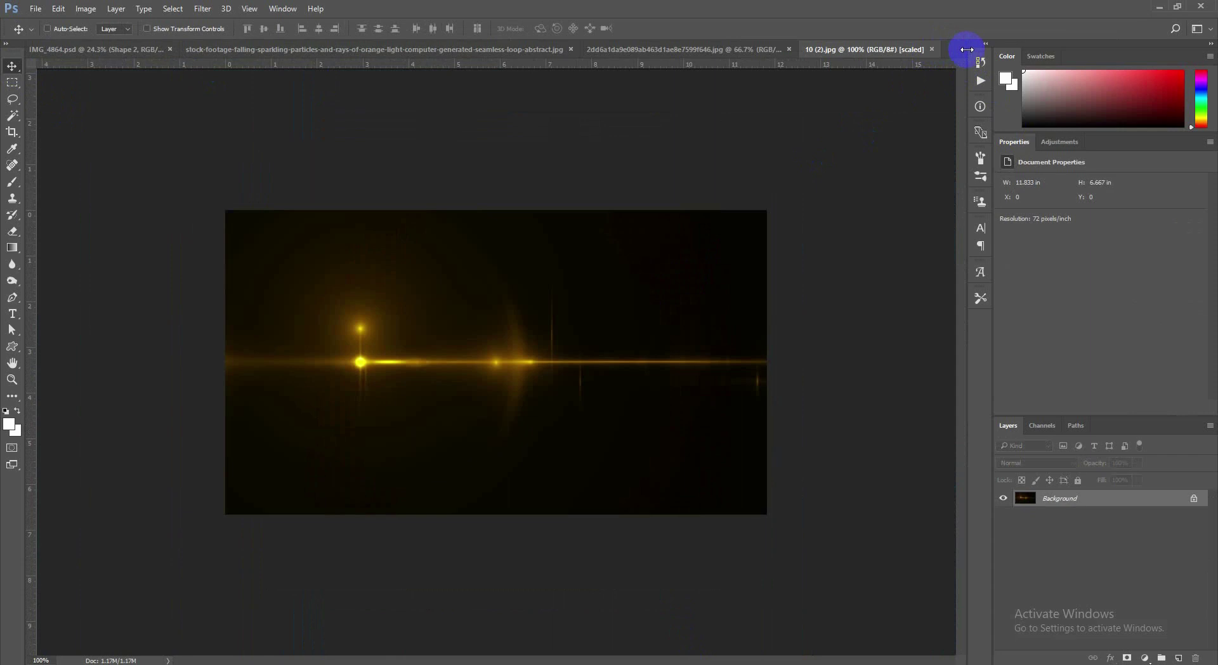
key("ctrl+Tab")
key("ctrl+v")
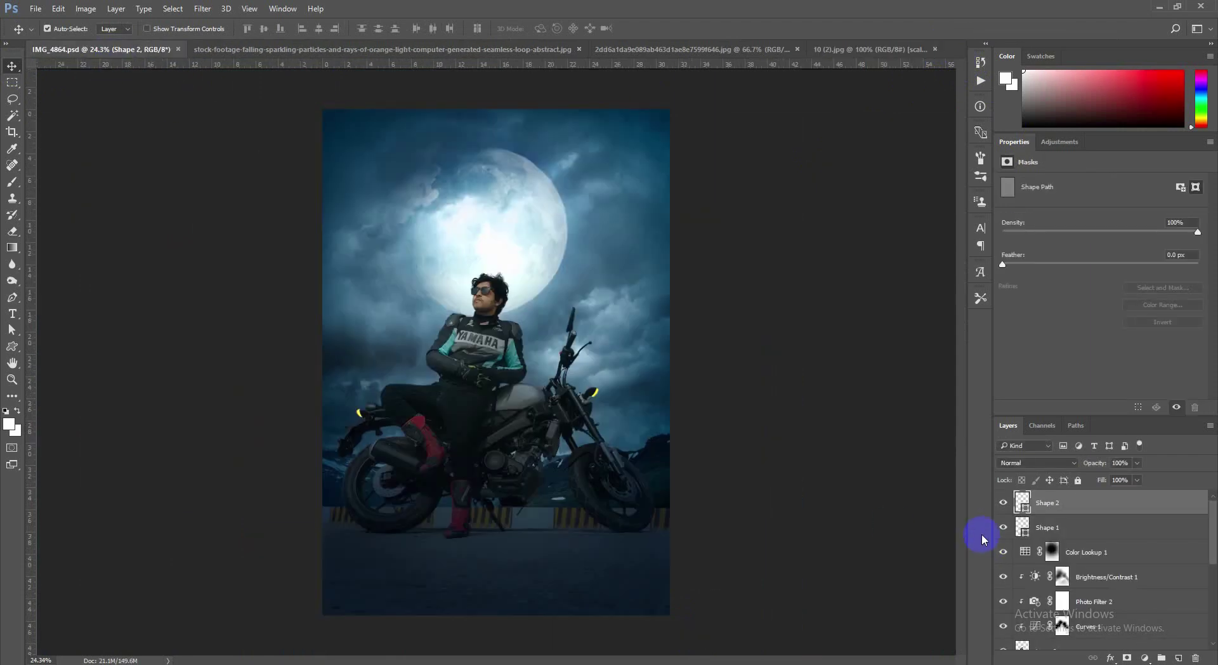
- Set the glow layer's blend mode to Screen and move it over the rear turn signal
scroll(314, 506, "up", 10)
left_click_drag(835, 188, 534, 292)
left_click(1053, 463)
left_click(1015, 292)
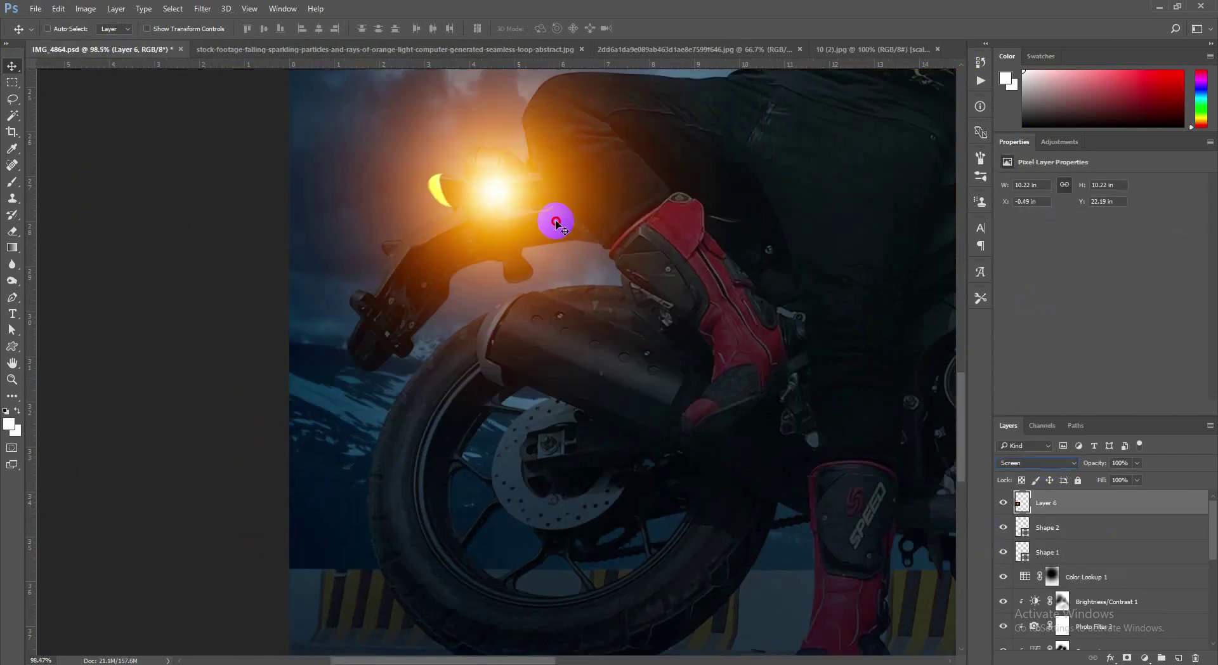
left_click_drag(557, 218, 540, 253)
- Scale the glow layer down to about 2.56 × 2.58 in and center it on the rear turn signal's lens
key("ctrl+t")
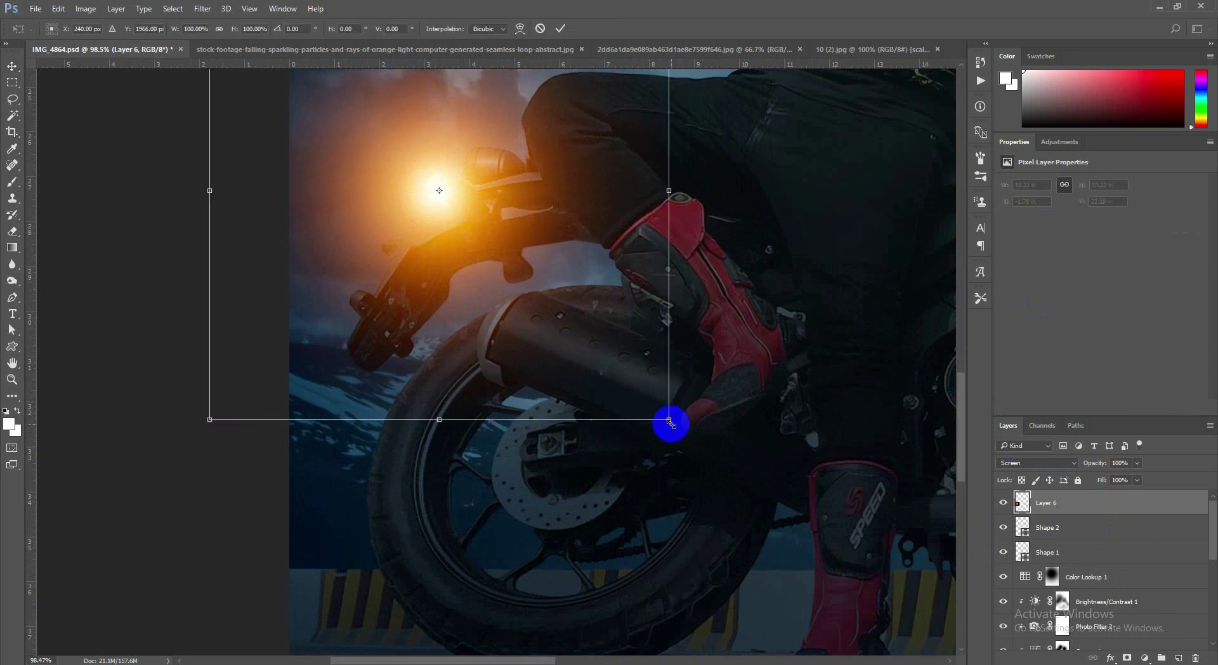
left_click_drag(668, 420, 501, 254)
scroll(428, 208, "up", 6)
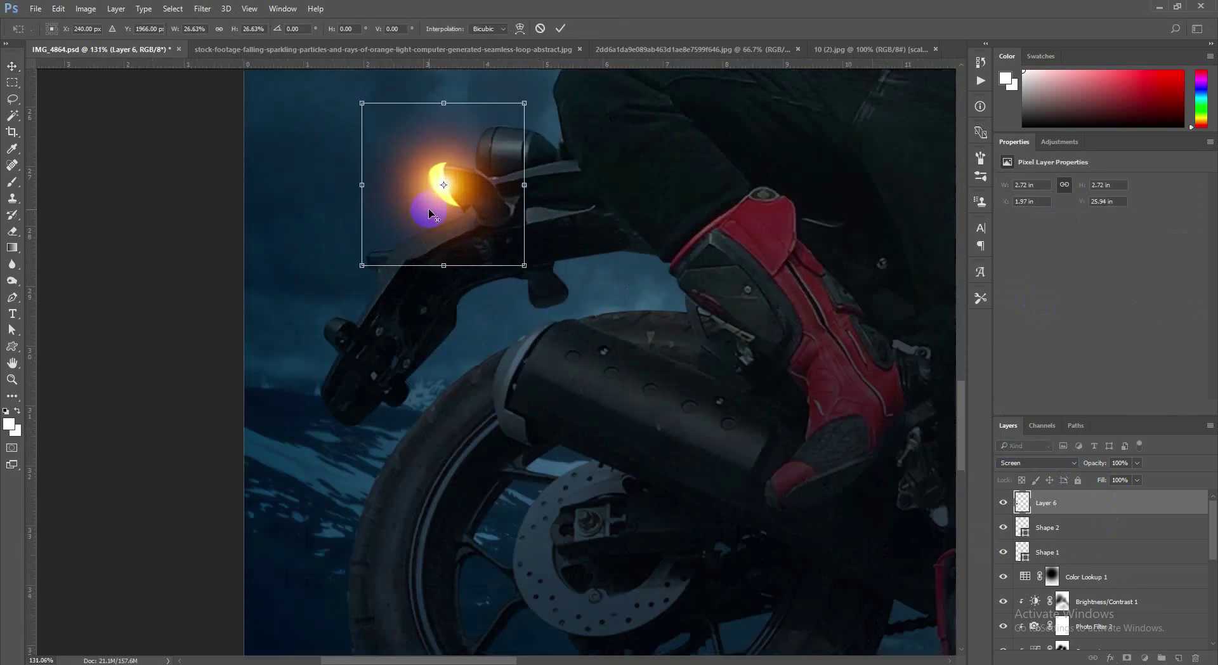
left_click_drag(540, 191, 442, 214)
key("ctrl+z")
mouse_move(508, 179)
left_mouse_down()
mouse_move(554, 178)
mouse_move(500, 170)
left_mouse_up()
mouse_move(549, 285)
left_mouse_down()
mouse_move(558, 277)
mouse_move(536, 269)
mouse_move(549, 279)
left_mouse_up()
key("Return")
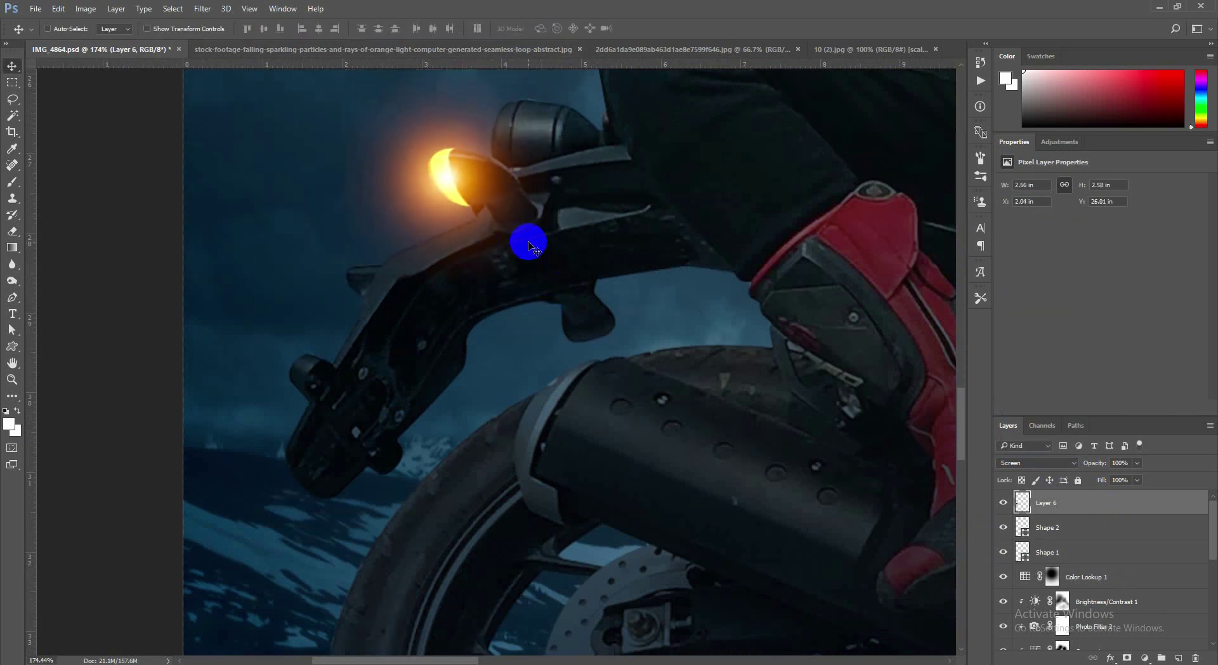
- Set the rear glow layer's opacity to 87%, trying 50% first
key("5")
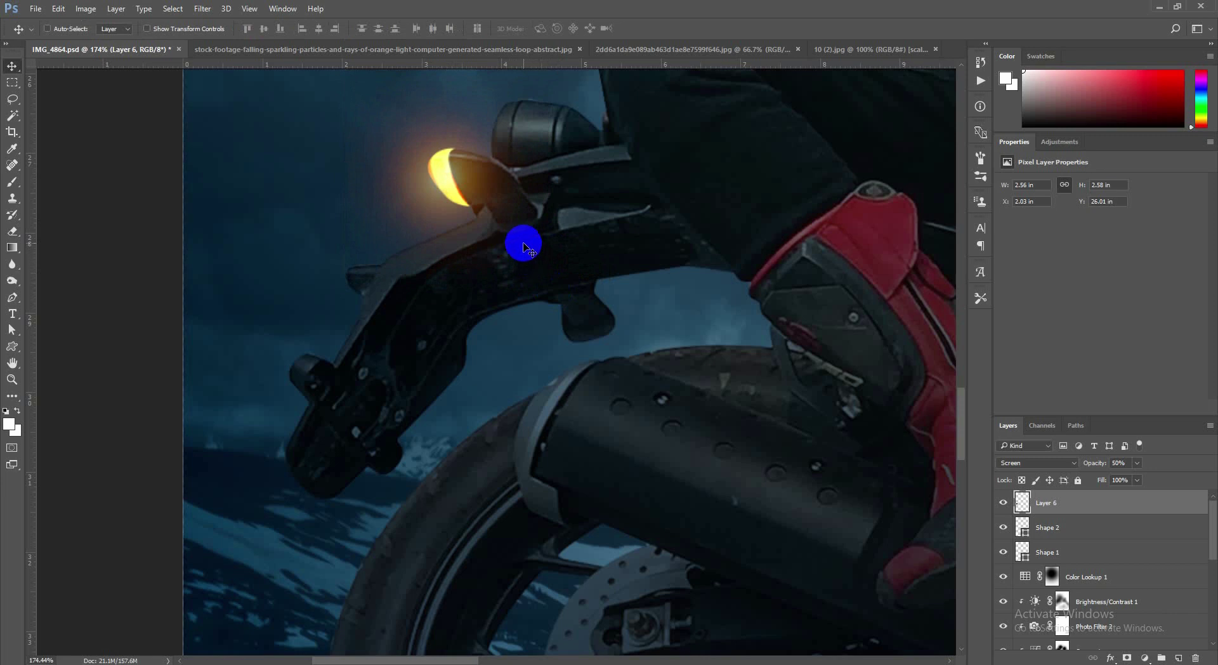
key("8")
scroll(501, 268, "down", 6)
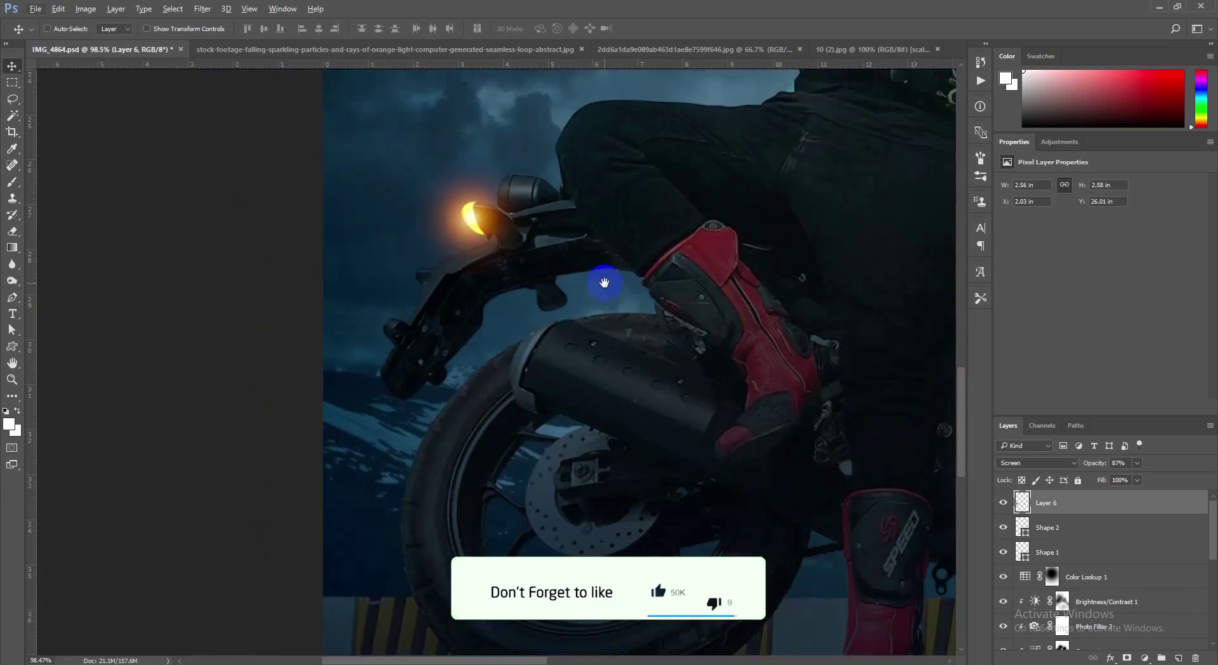
- Duplicate the glow layer and place the copy over the front turn signal's lens
left_click_drag(603, 283, 528, 295)
left_click_drag(539, 295, 293, 437)
left_click_drag(266, 389, 895, 317)
scroll(826, 311, "up", 4)
scroll(826, 311, "up", 3)
left_click_drag(761, 272, 772, 285)
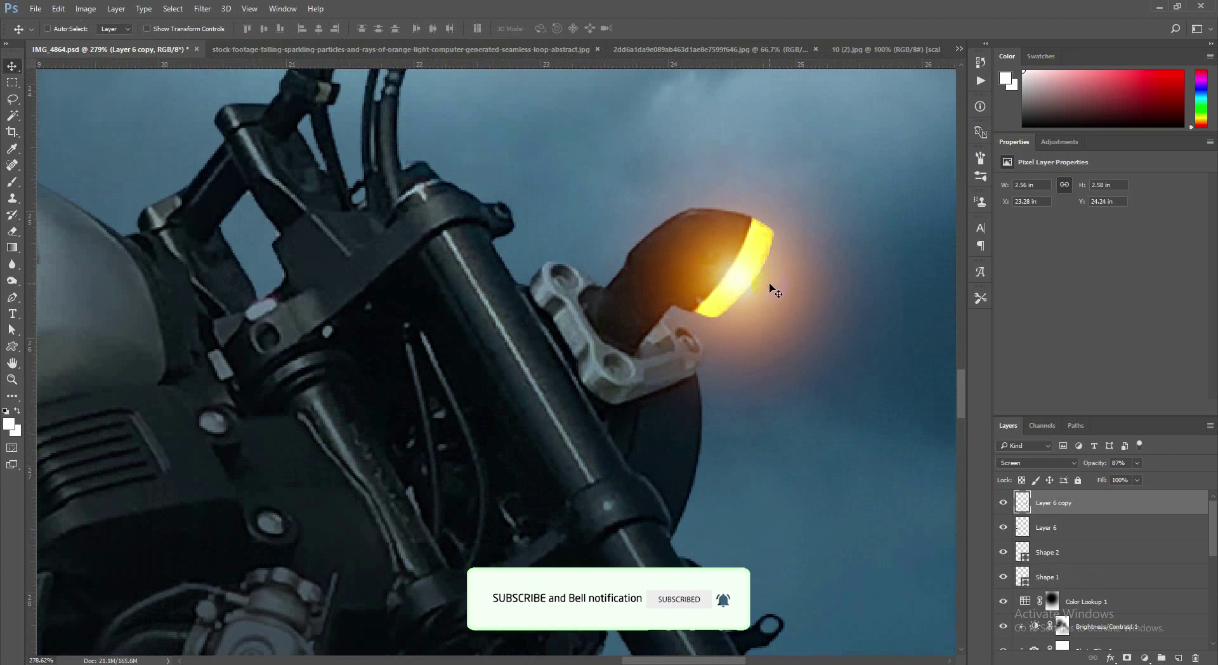
- Erase the glow spilling onto the front turn signal's housing with a soft 100 px eraser at 20% opacity
left_click(13, 231)
key("bracketleft")
key("bracketleft")
key("bracketleft")
key("bracketleft")
key("bracketleft")
key("bracketleft")
key("bracketleft")
key("bracketleft")
key("bracketleft")
key("bracketleft")
key("bracketleft")
key("bracketleft")
key("bracketleft")
key("bracketleft")
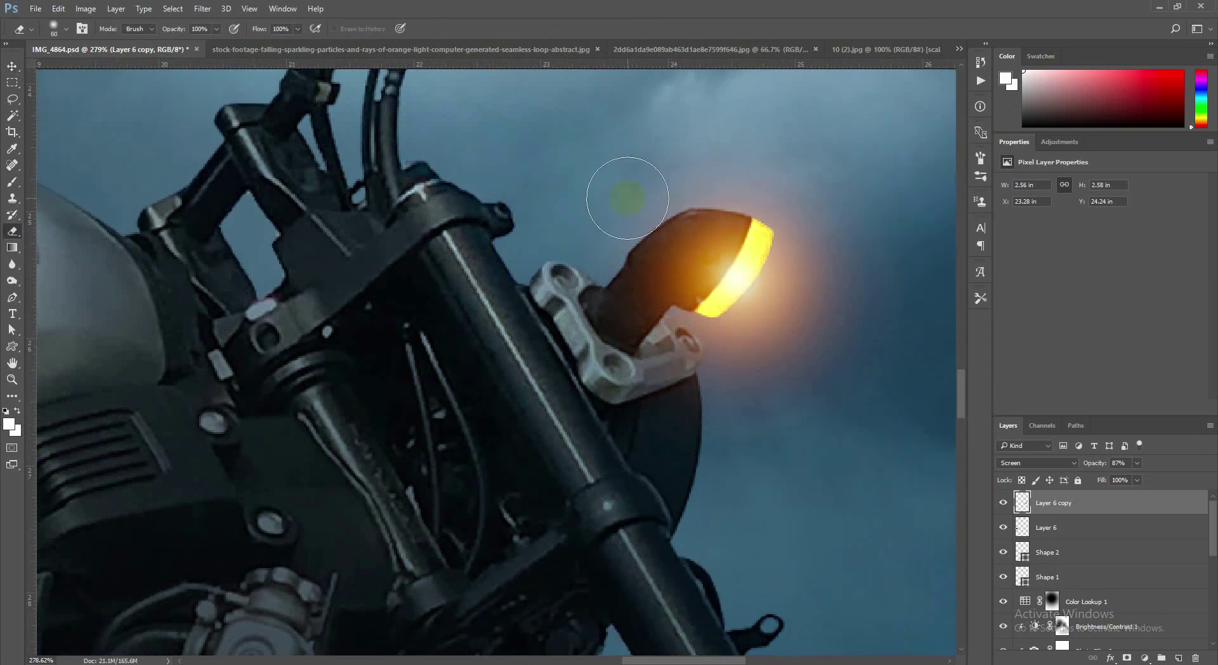
key("bracketright")
key("bracketright")
key("bracketright")
key("2")
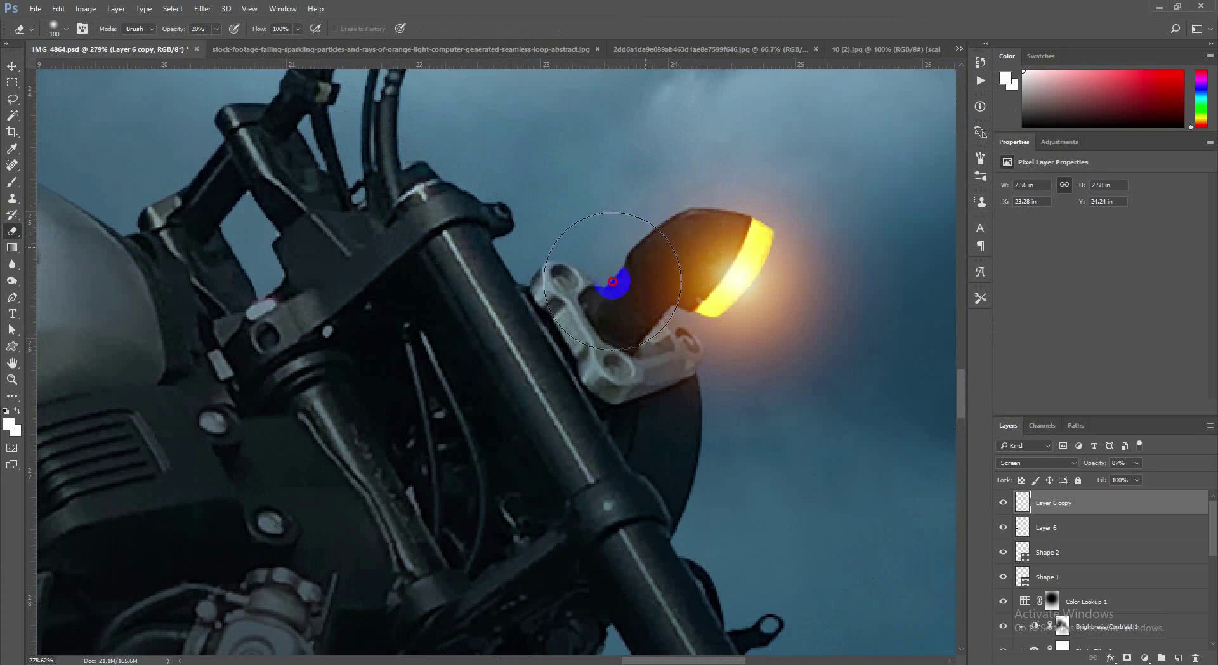
left_click_drag(663, 221, 654, 229)
- Erase the glow spilling onto the rear turn signal's housing on Layer 6 with the same soft eraser
left_click_drag(254, 336, 862, 308)
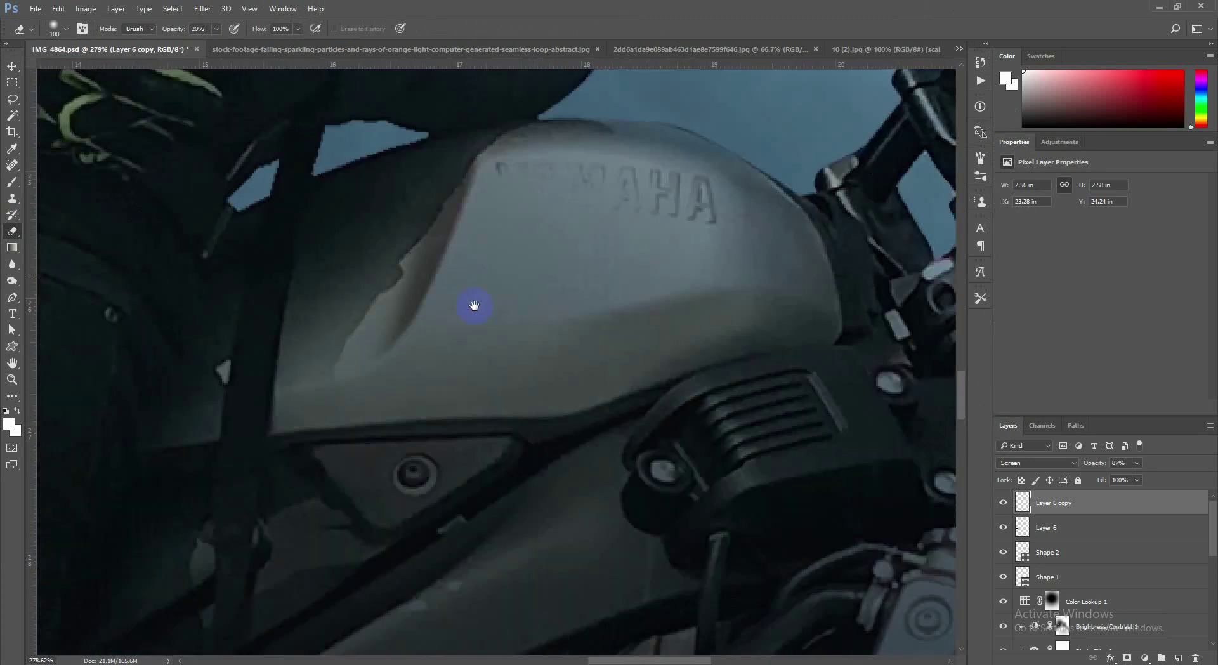
left_click_drag(184, 355, 904, 281)
left_click_drag(272, 340, 673, 265)
left_click(1081, 526)
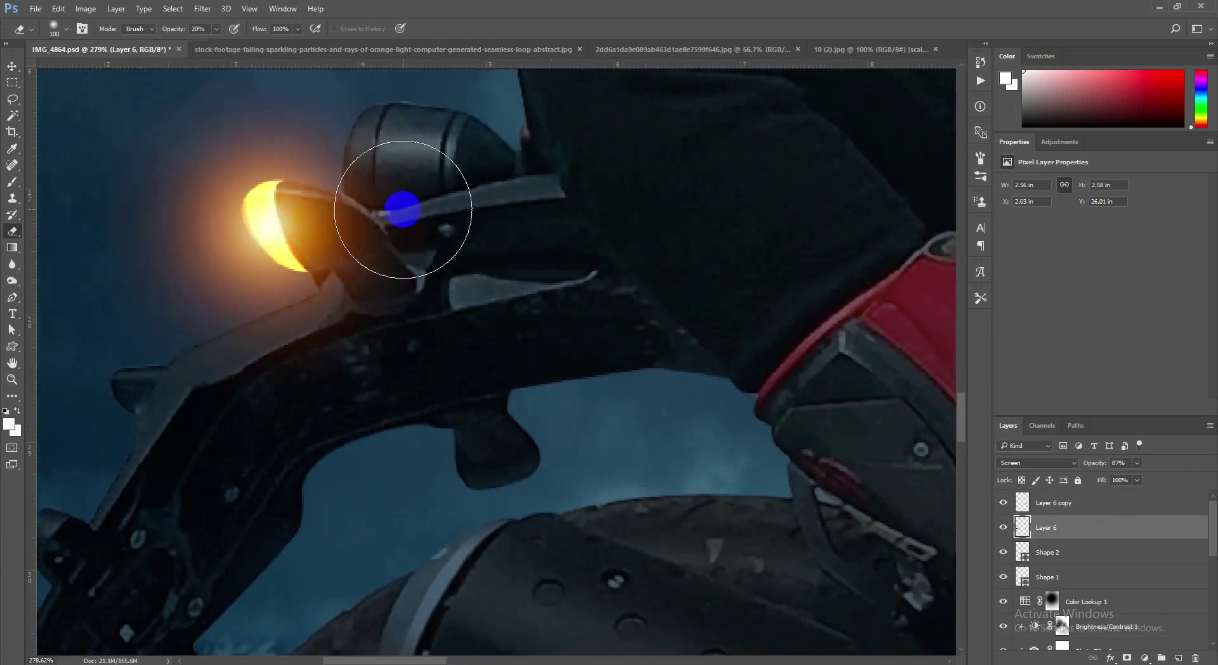
mouse_move(385, 208)
left_mouse_down()
mouse_move(378, 228)
mouse_move(448, 253)
left_mouse_up()
key("v")
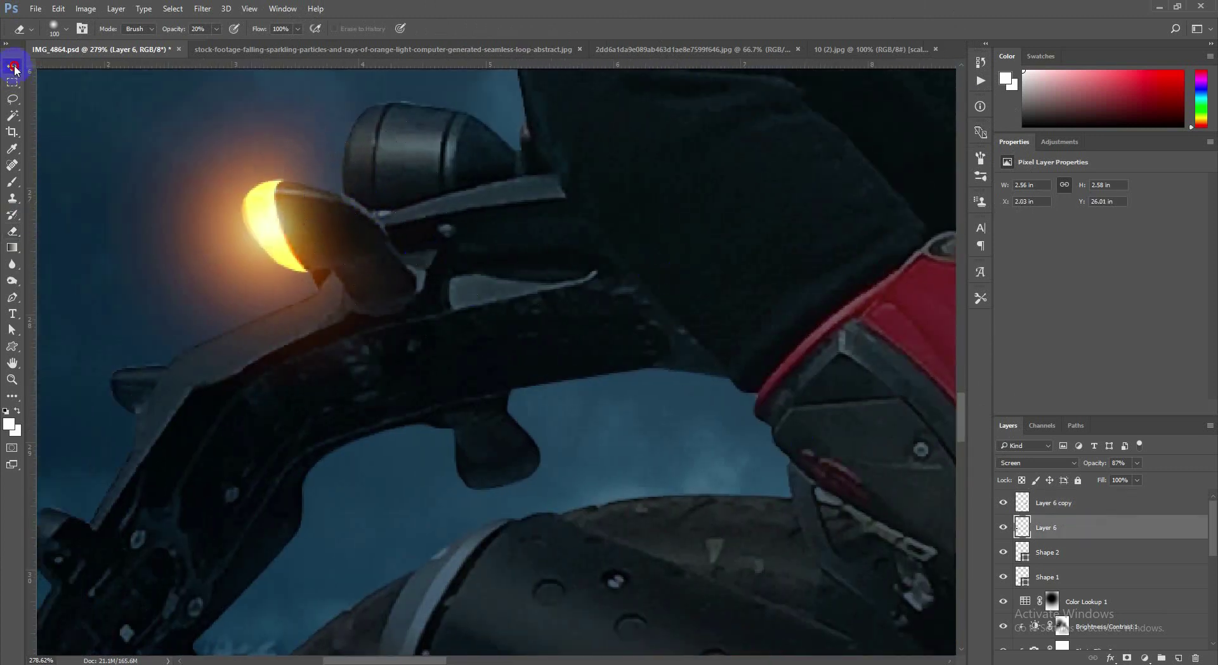
- Nudge the rear turn signal's glow on Layer 6 slightly toward the housing and save the document
left_click_drag(328, 216, 331, 222)
scroll(331, 222, "down", 10)
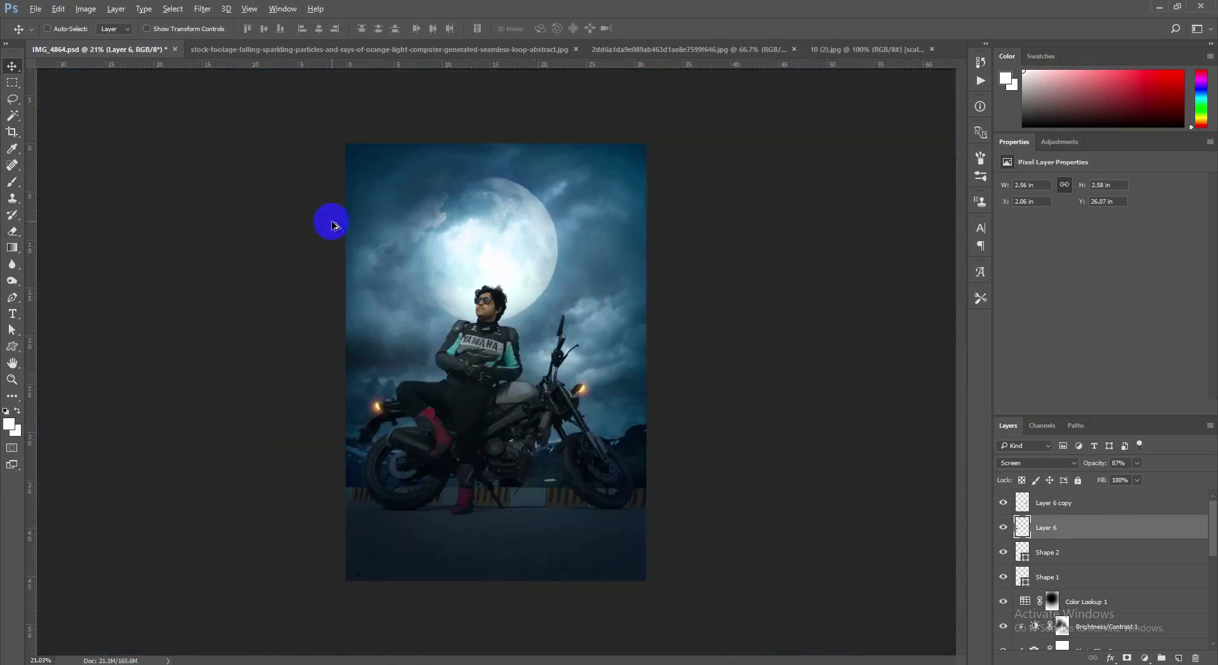
scroll(666, 435, "up", 3)
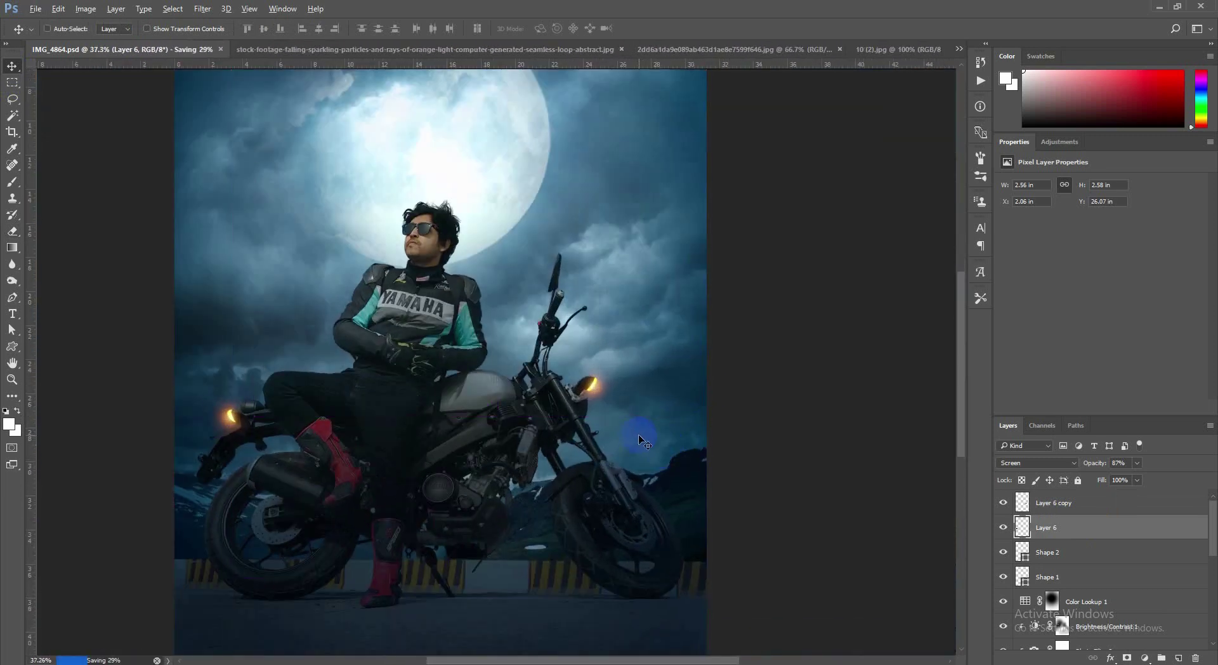
scroll(641, 437, "up", 4)
left_click_drag(384, 406, 314, 352)
scroll(314, 353, "up", 4)
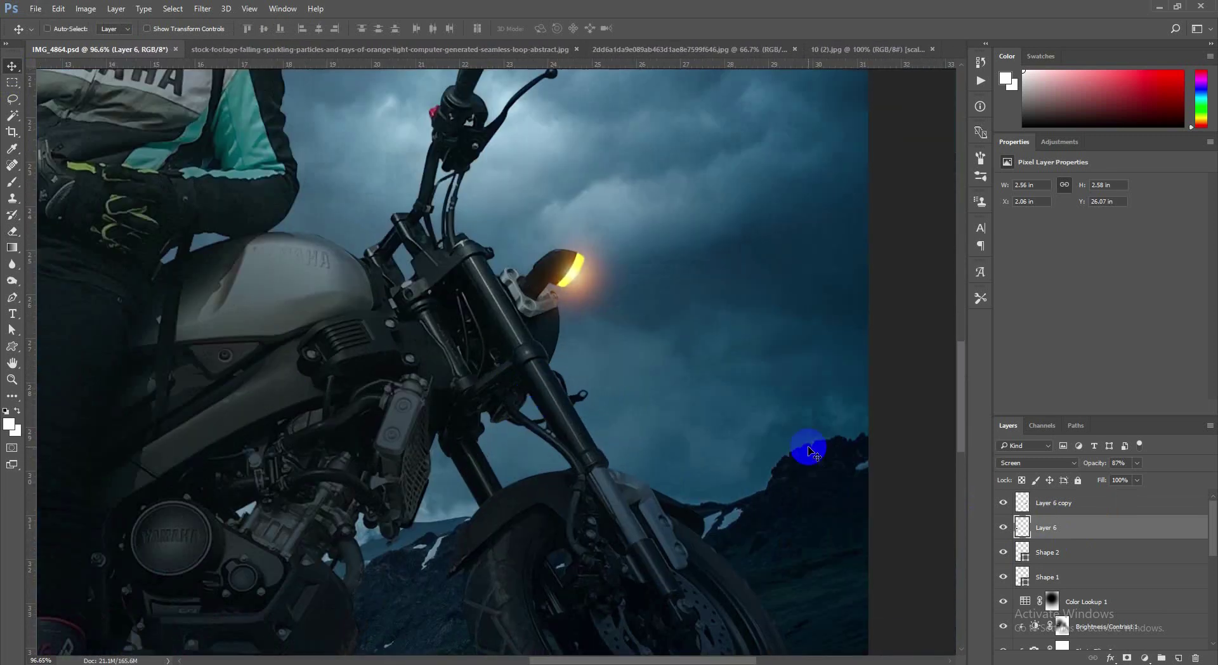
- Bring the orange light rays stock image into IMG_4864.psd above the Photo Filter 1 layer, behind the motorcycle
left_click_drag(809, 451, 501, 364)
scroll(1117, 576, "down", 4)
left_click(1087, 605)
scroll(334, 317, "up", 3)
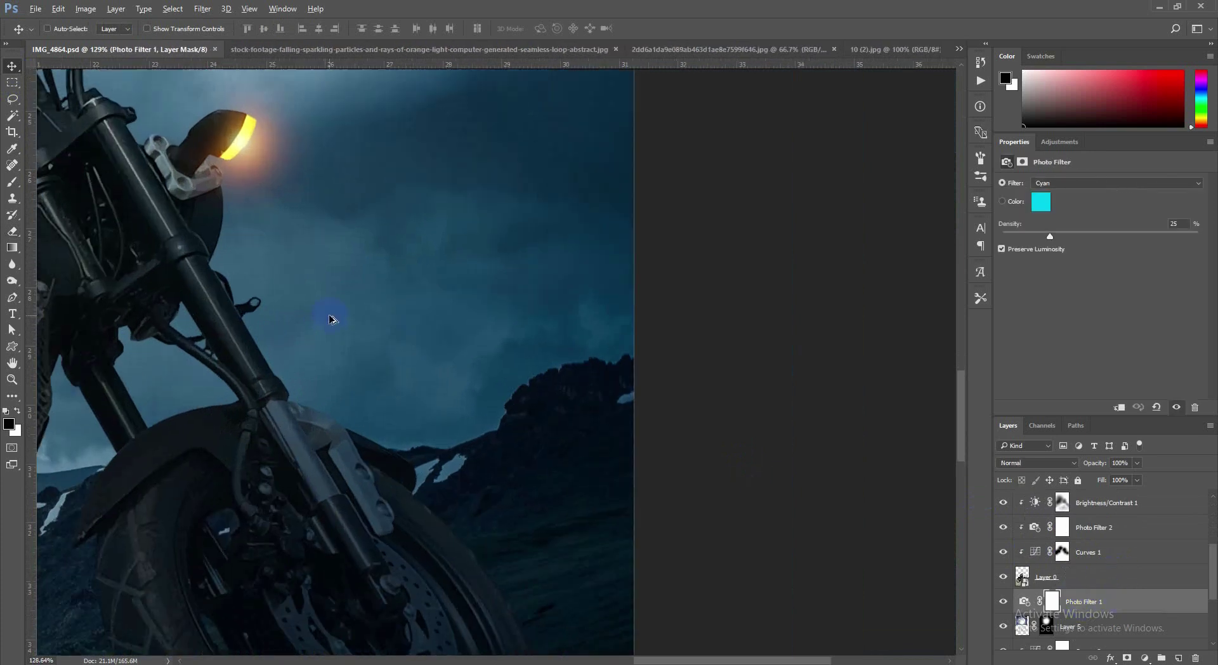
left_click(294, 53)
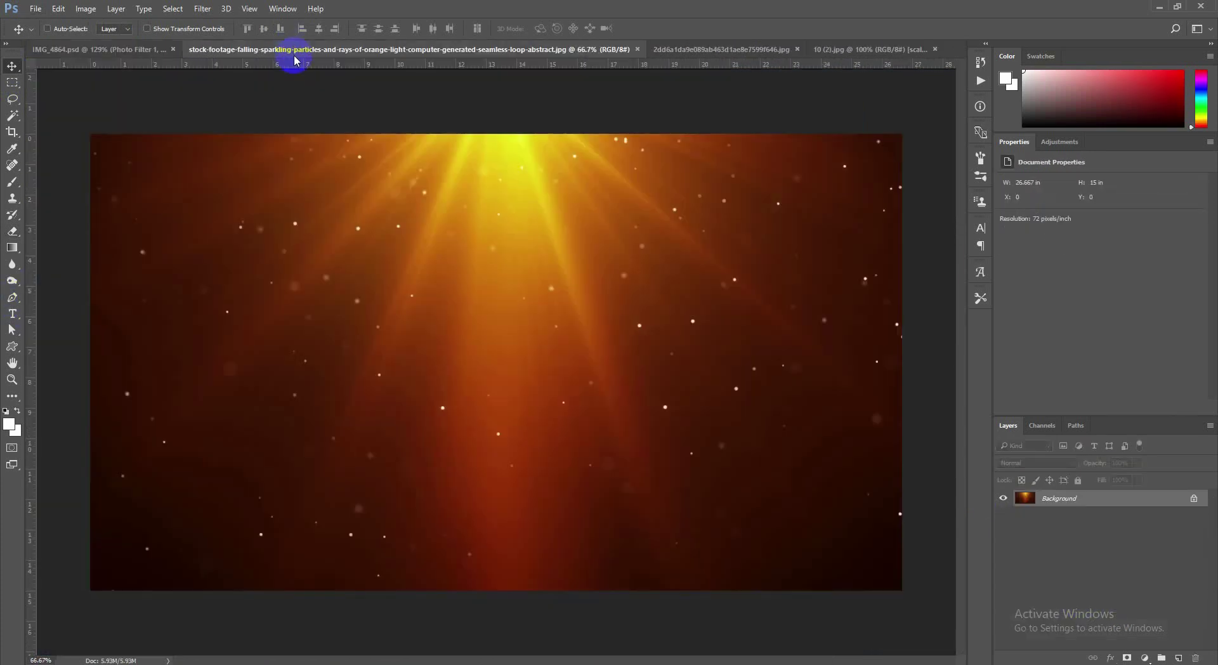
left_click_drag(161, 51, 426, 304)
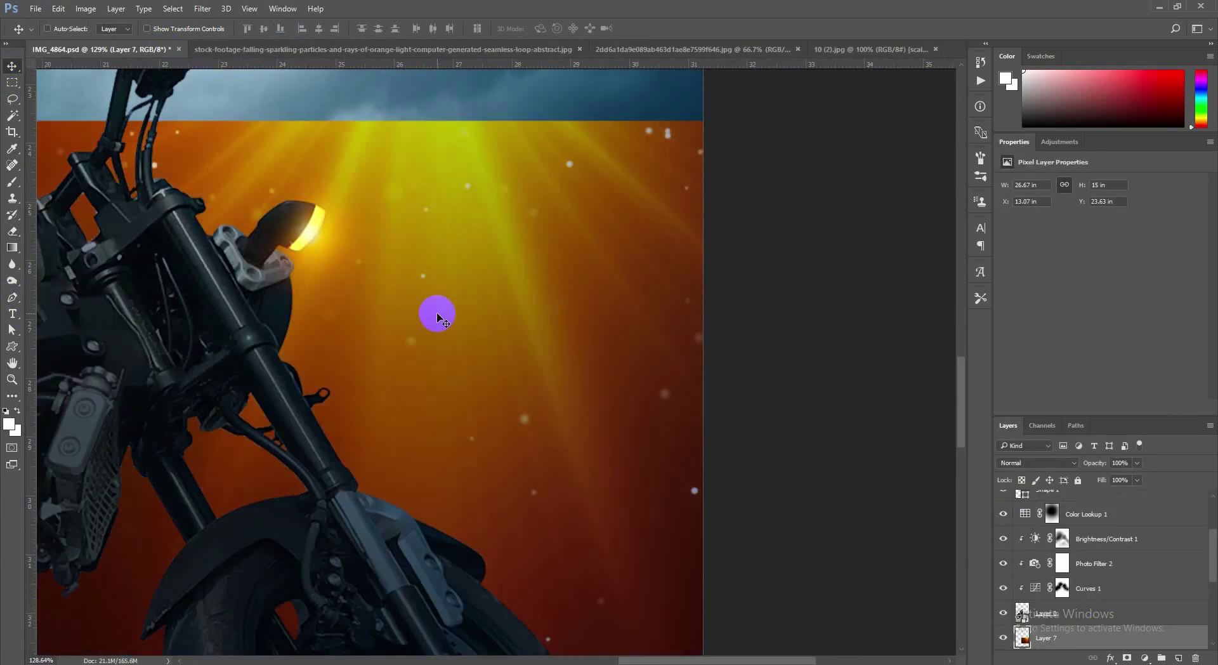
- Rotate the rays image about -88°, scale it to about 42%, and distort it into a beam tapering away from the headlight
key("ctrl+t")
scroll(687, 326, "down", 7)
scroll(686, 326, "down", 2)
left_click_drag(889, 245, 660, 293)
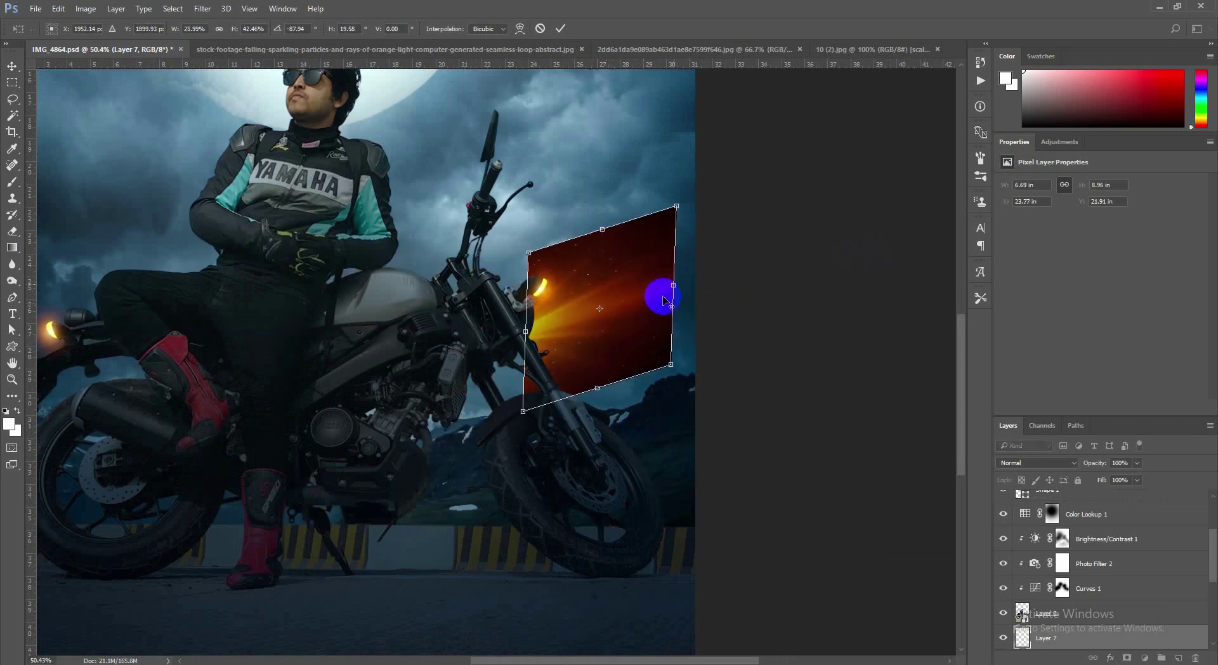
scroll(636, 334, "up", 4)
left_click_drag(455, 194, 452, 108)
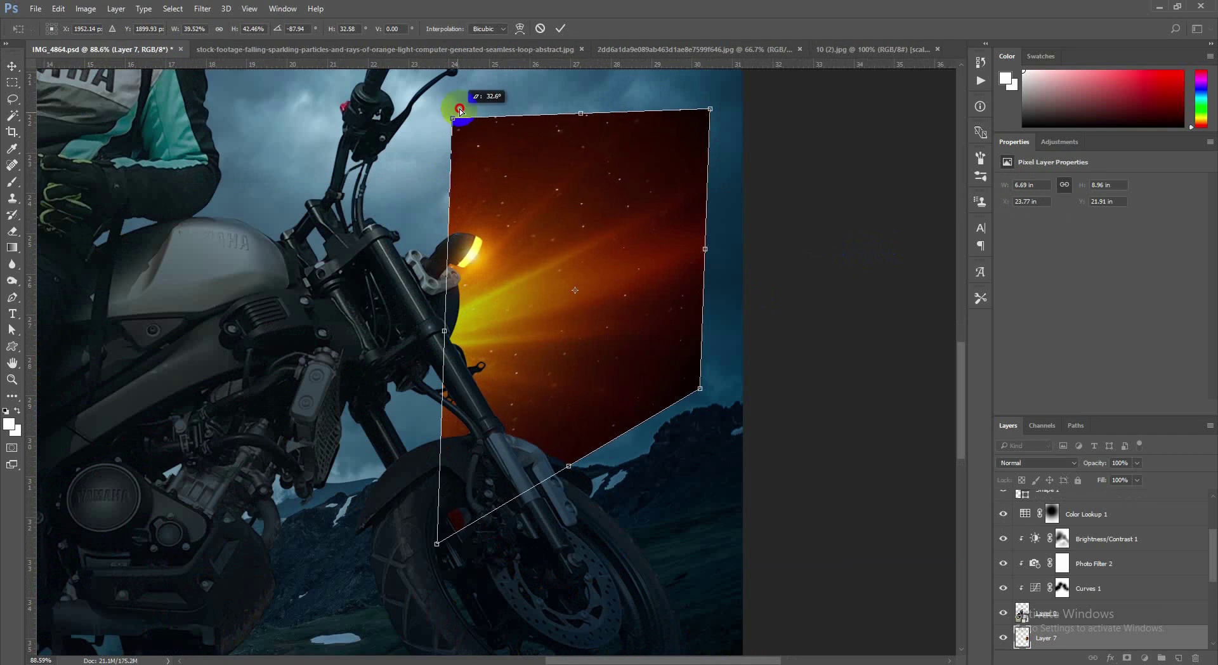
left_click_drag(709, 110, 702, 224)
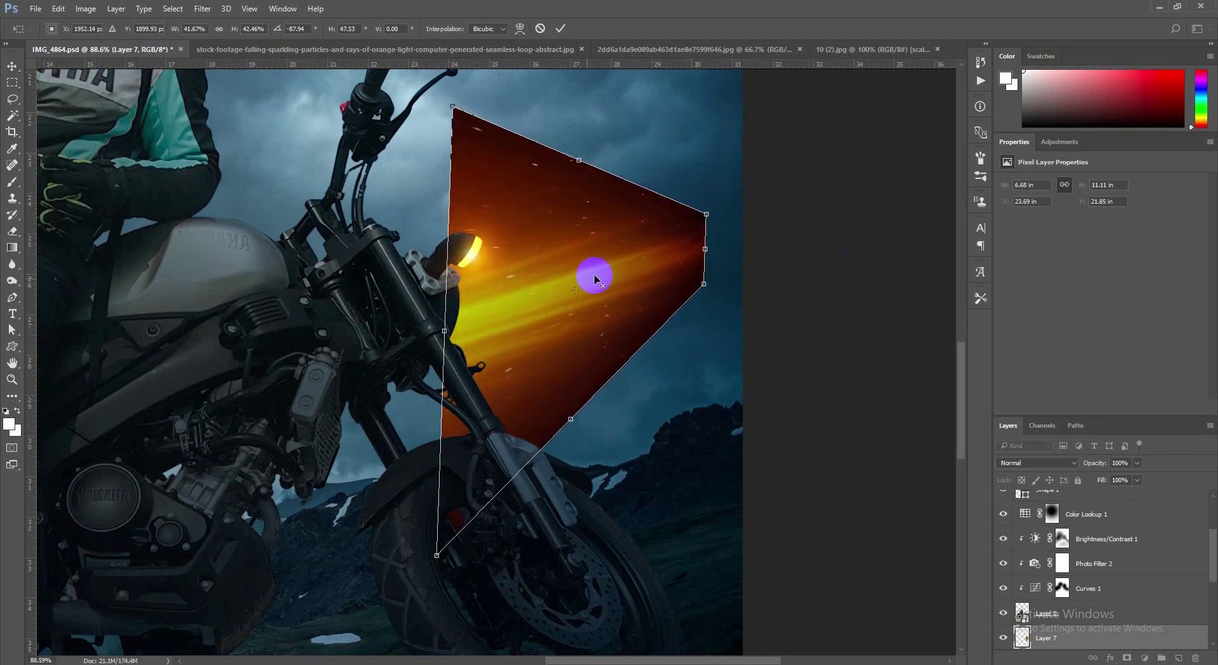
mouse_move(440, 321)
left_mouse_down()
mouse_move(453, 319)
mouse_move(440, 310)
left_mouse_up()
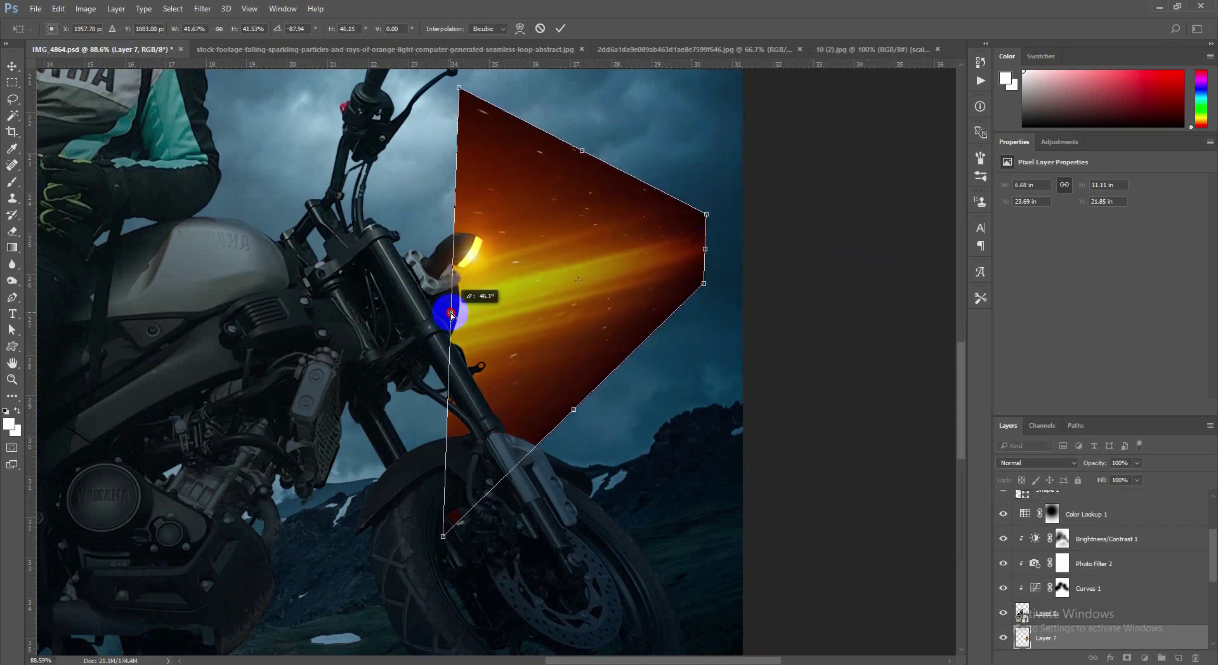
double_click(651, 333)
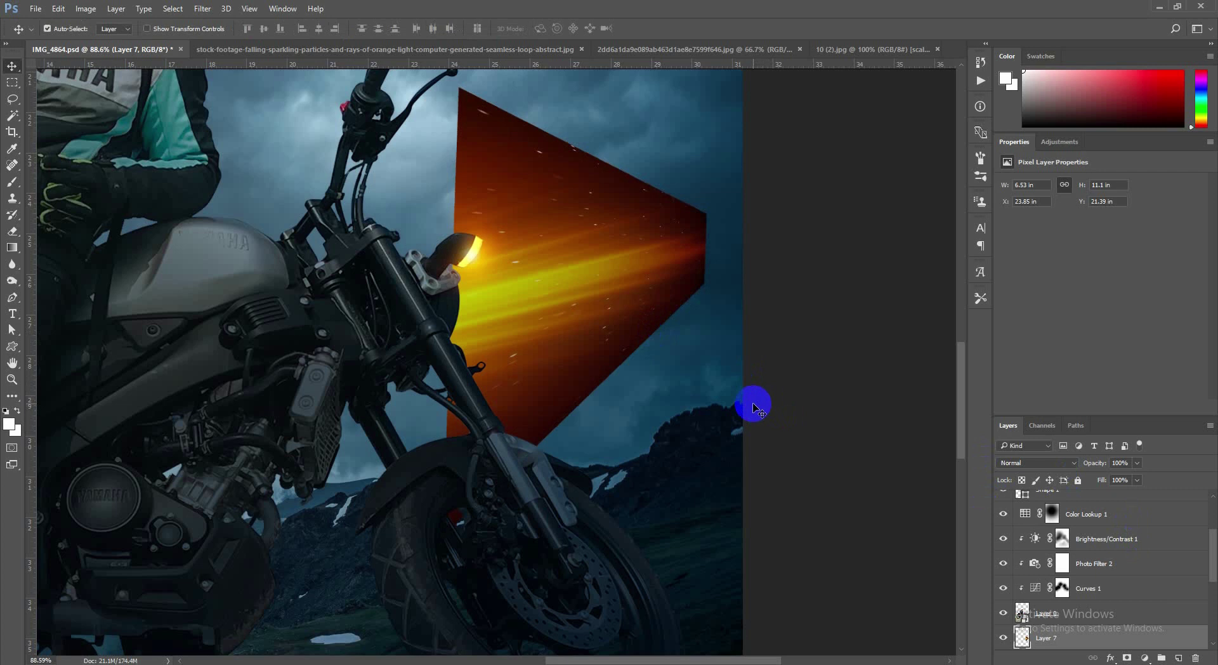
- Skew the rays layer so its narrow far end slopes downward, and adjust its corners beside the headlight
key("ctrl+t")
left_click_drag(707, 314, 669, 450)
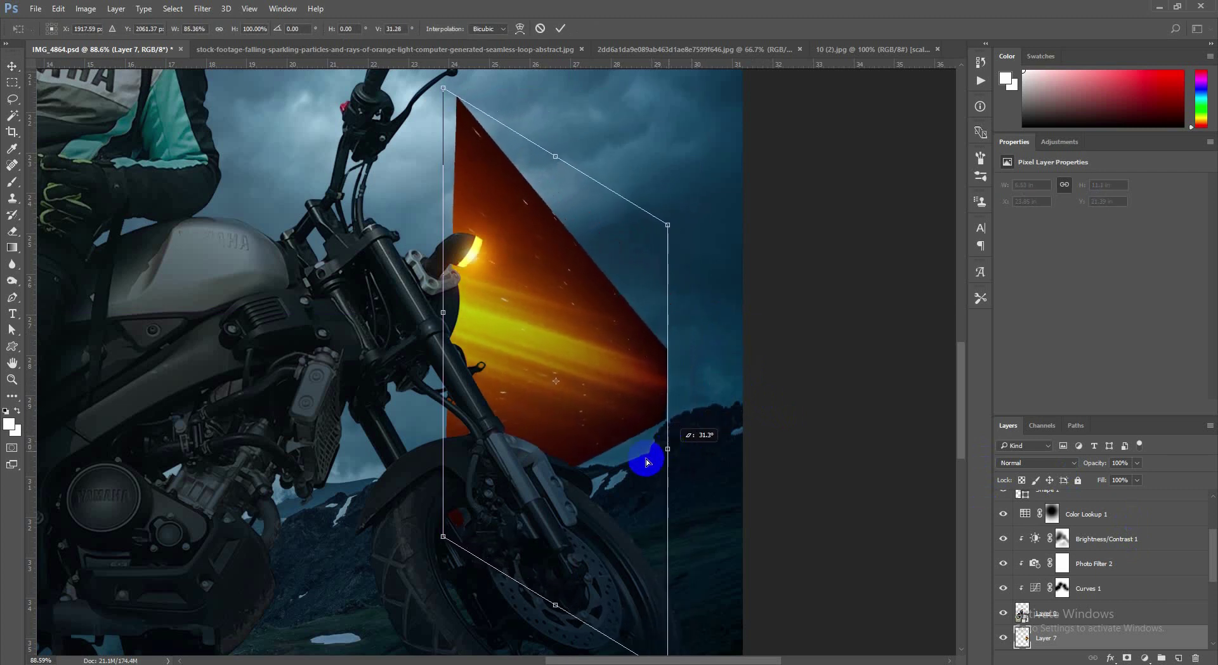
left_click_drag(442, 536, 435, 502)
left_click_drag(442, 88, 441, 119)
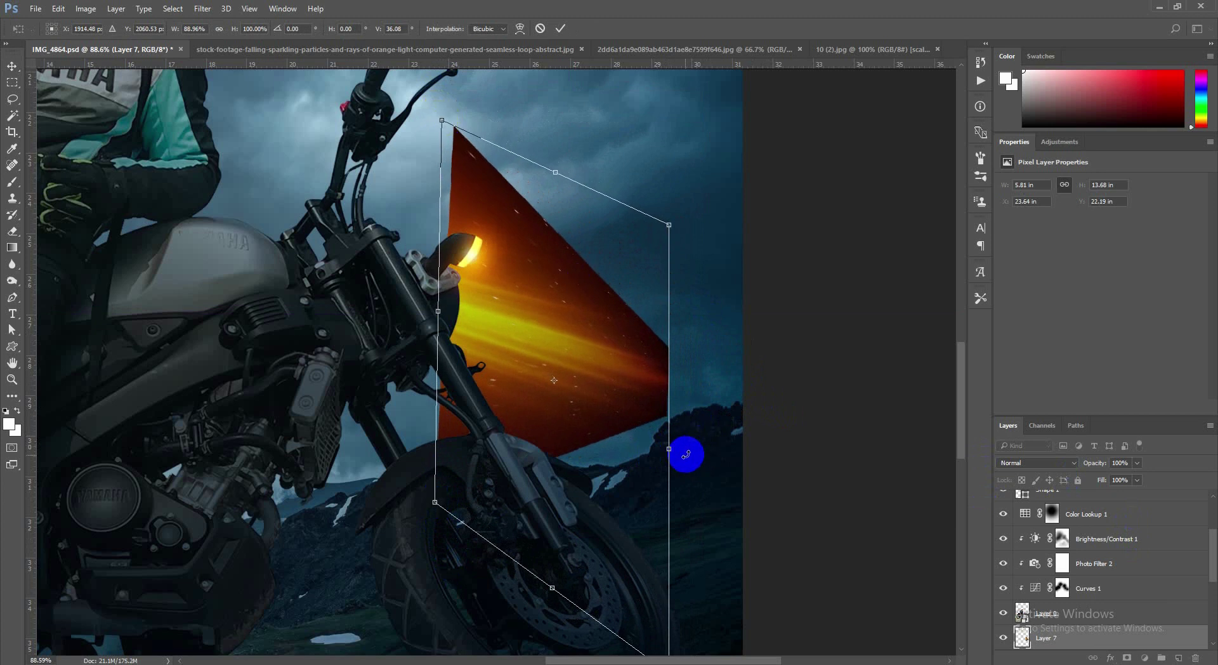
left_click_drag(674, 455, 652, 431)
key("Return")
- Set Layer 7's blend mode to Screen and darken its shadows with a Levels black input of 68
left_click(1036, 463)
left_click(1036, 299)
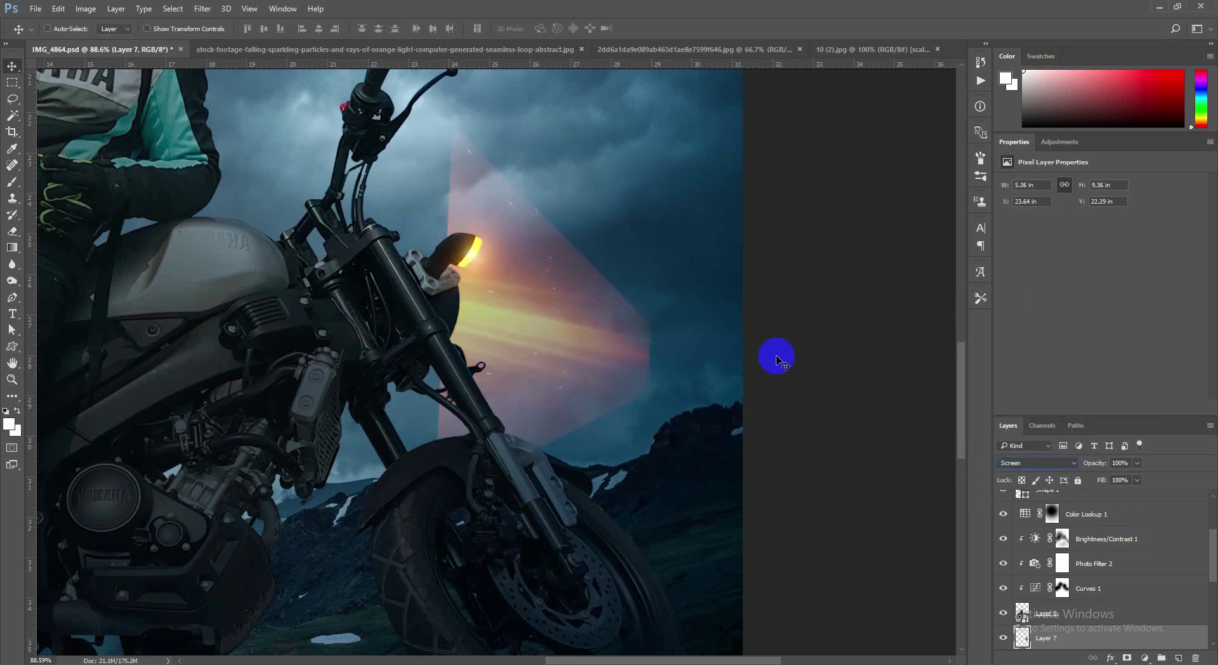
left_click(85, 8)
mouse_move(111, 37)
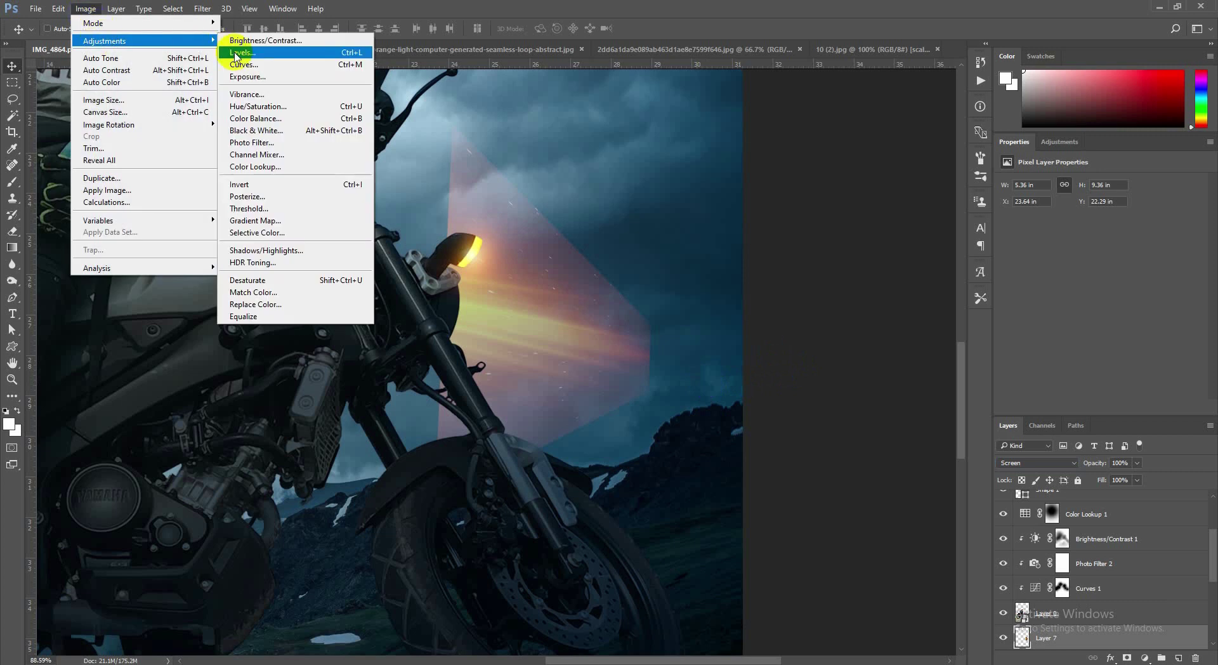
left_click(343, 53)
left_click_drag(709, 277, 734, 277)
left_click(904, 154)
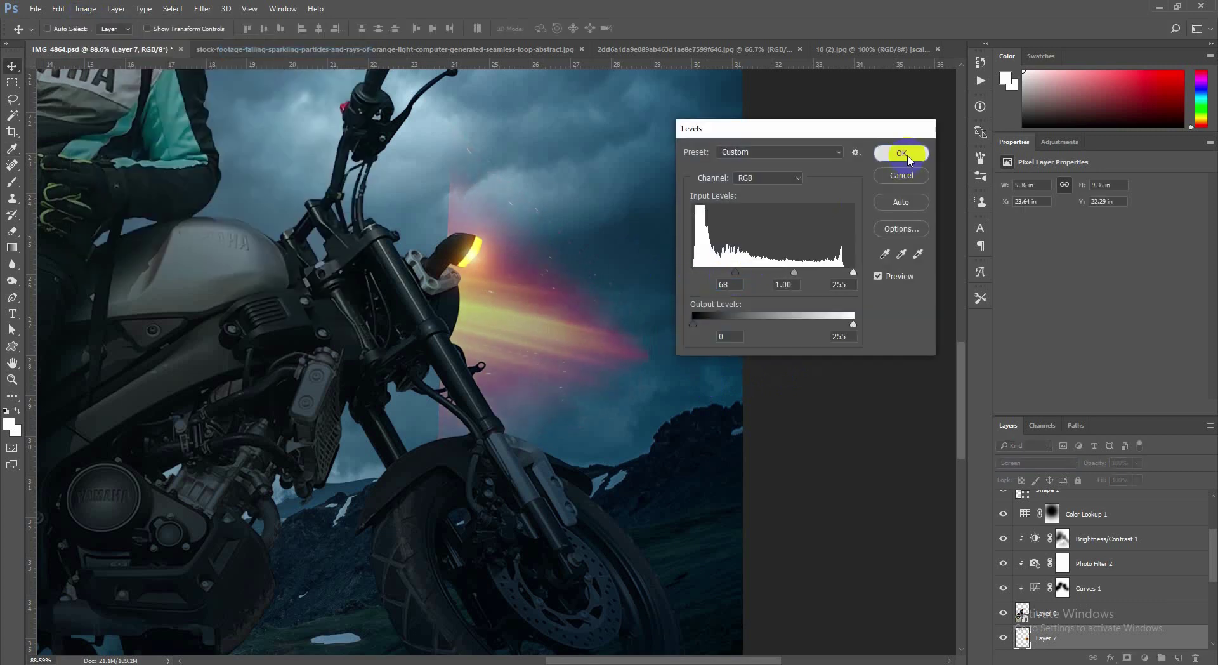
- Soften the rays layer's hard edges with a soft 175 px eraser at 20% opacity, and fade the beam with an 800 px one
left_click(18, 231)
right_click(676, 227)
mouse_move(474, 154)
left_mouse_down()
mouse_move(420, 240)
mouse_move(450, 201)
mouse_move(449, 236)
mouse_move(467, 201)
mouse_move(408, 335)
mouse_move(427, 416)
left_mouse_up()
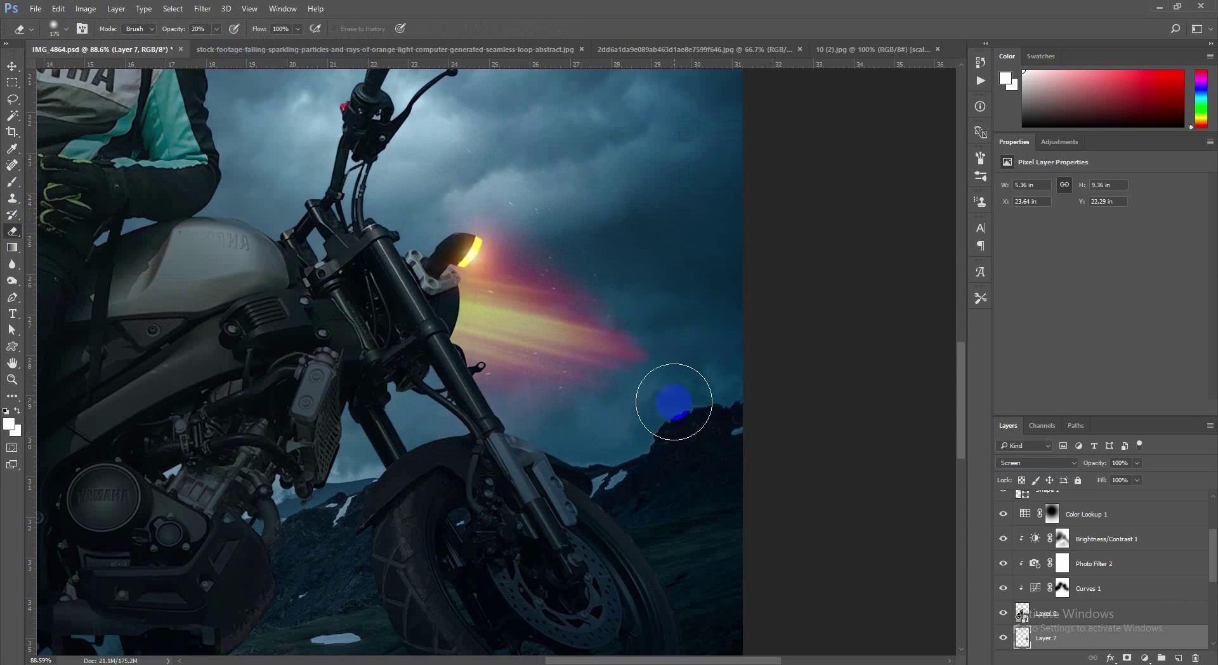
key("bracketright")
key("bracketright")
key("bracketright")
key("bracketright")
key("bracketright")
key("bracketright")
key("bracketright")
key("bracketright")
mouse_move(559, 460)
left_mouse_down()
mouse_move(625, 345)
mouse_move(593, 236)
left_mouse_up()
- Convert the rays layer to black and white with the Default preset and save the document
left_click(14, 66)
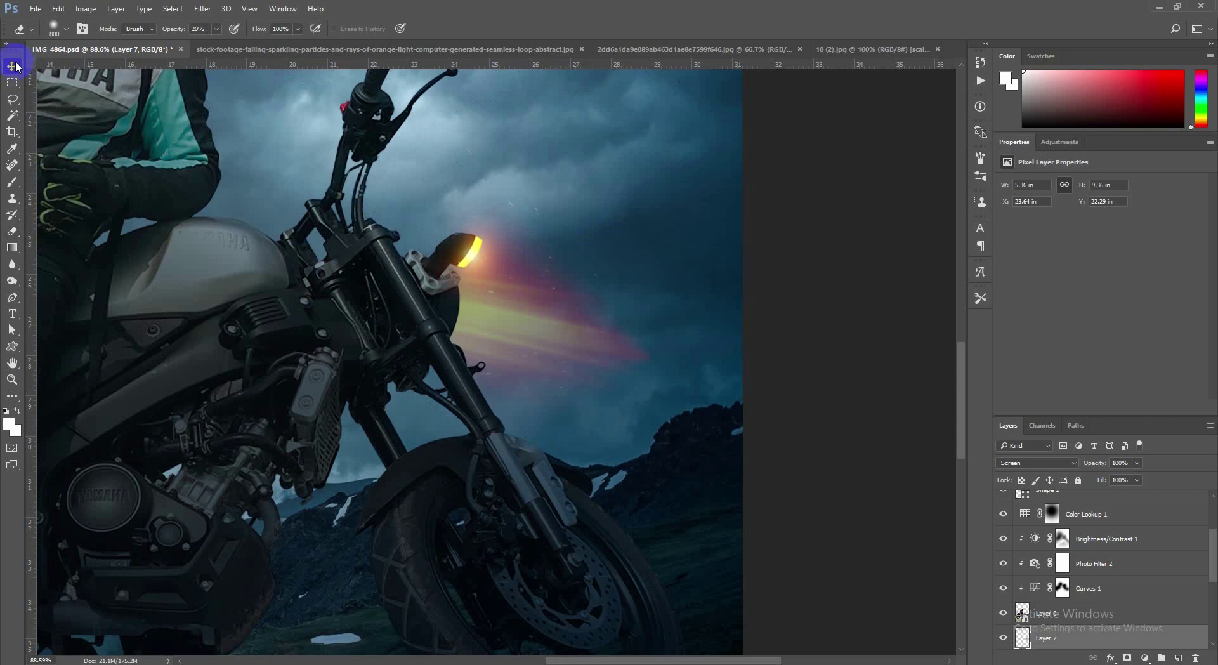
left_click(85, 8)
mouse_move(109, 36)
left_click(272, 125)
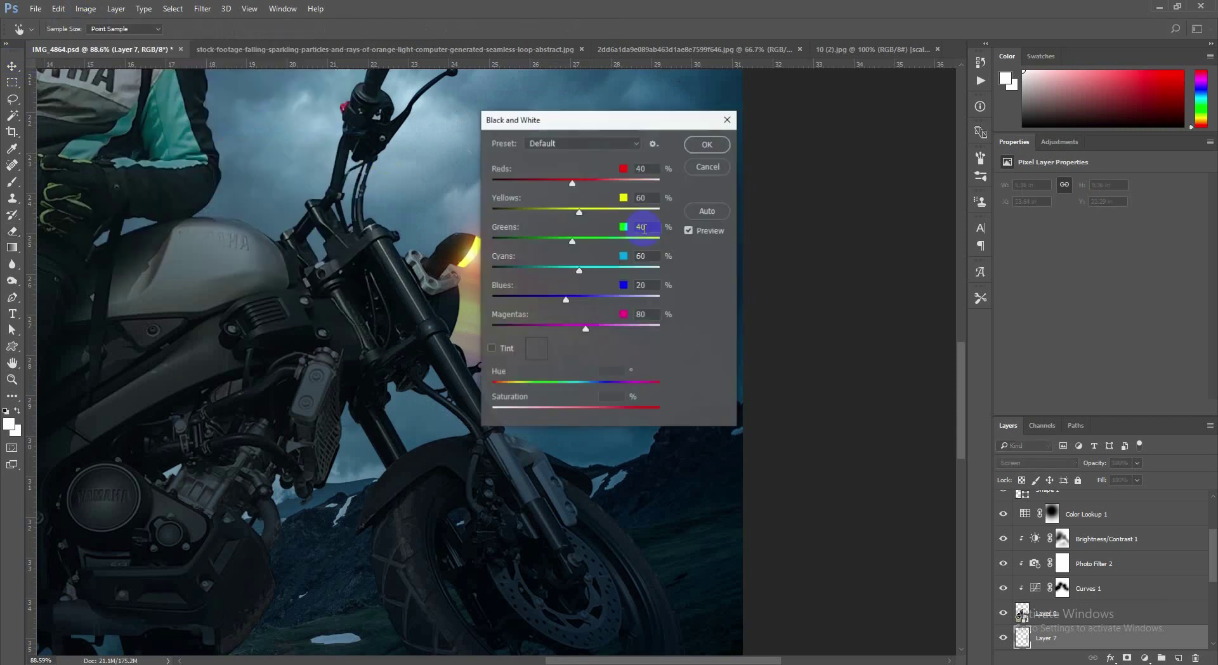
left_click_drag(582, 121, 763, 117)
left_click(878, 135)
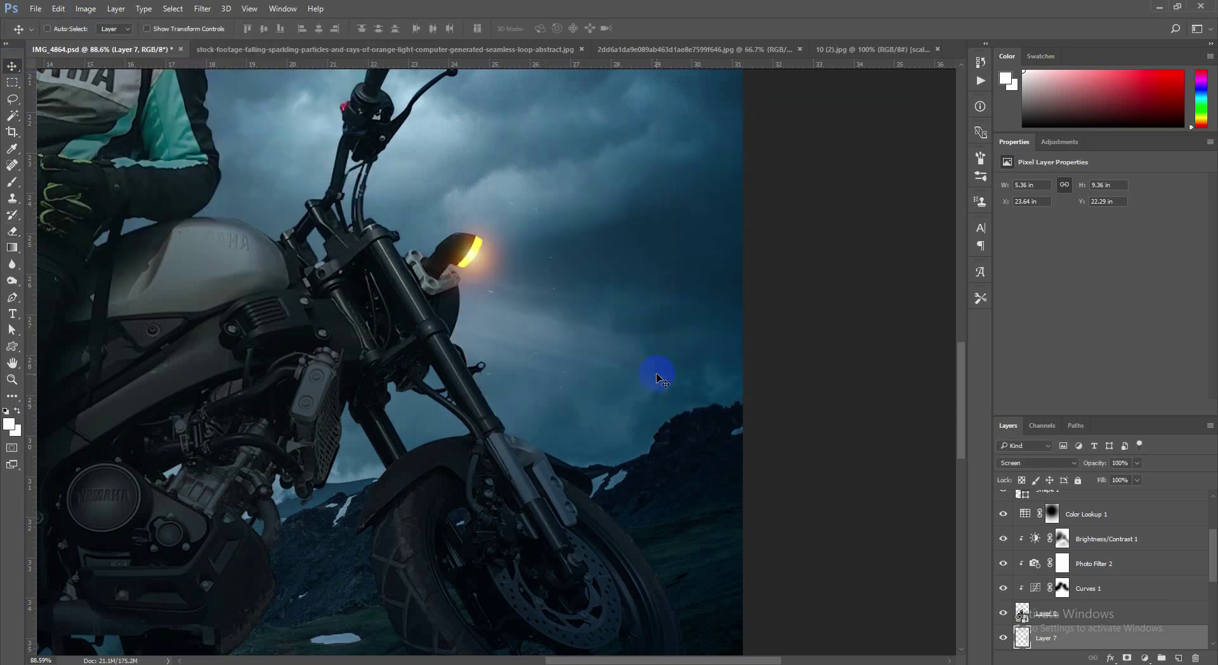
key("ctrl+0")
key("ctrl+s")
- Draw a Pen tool shape that follows the headlight's curved front and widens into a beam past the image's edge
scroll(692, 470, "up", 5)
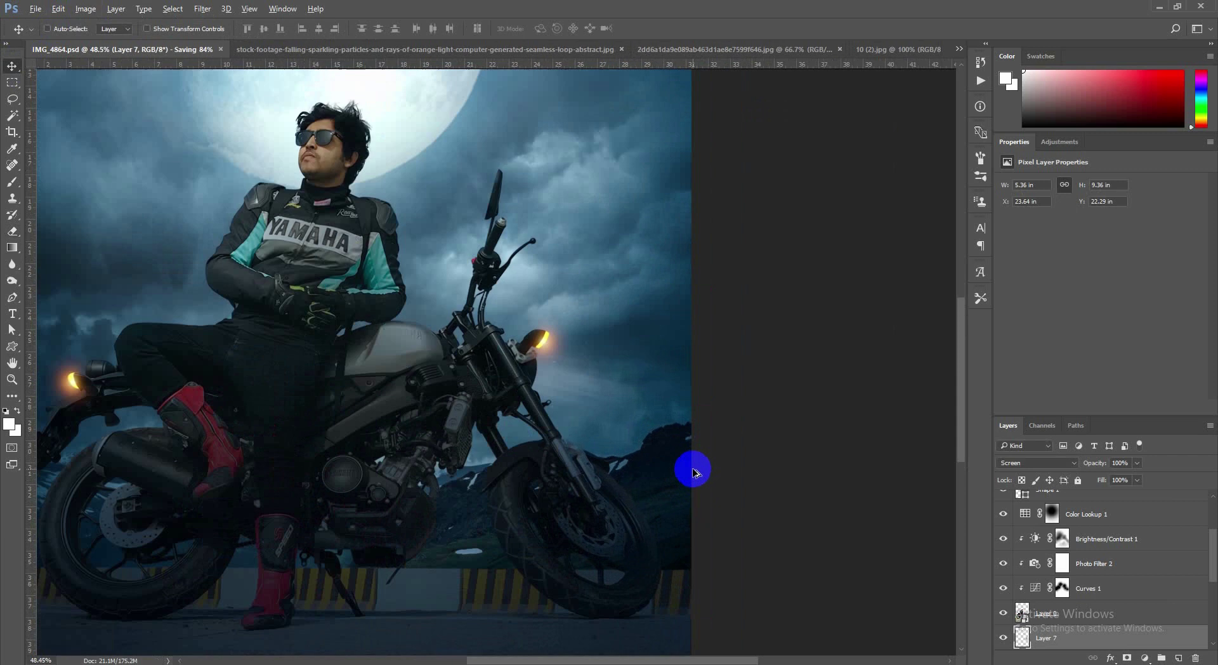
scroll(632, 455, "up", 4)
left_click(12, 297)
scroll(415, 301, "up", 2)
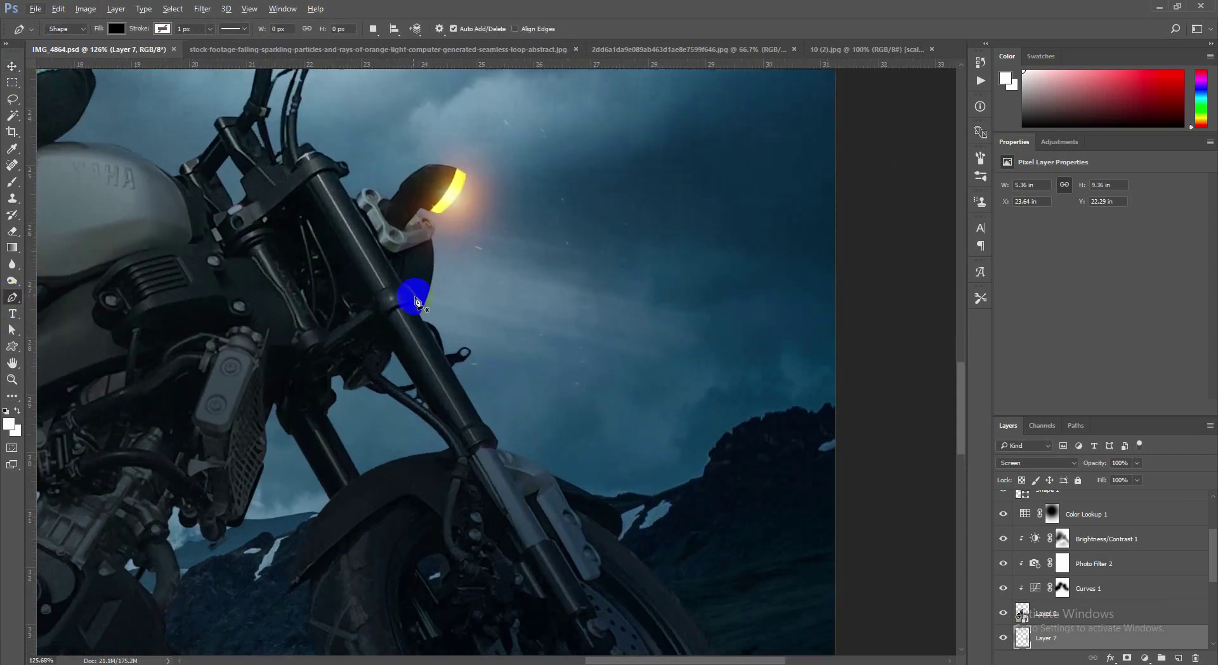
left_click(430, 232)
left_click_drag(421, 314, 406, 355)
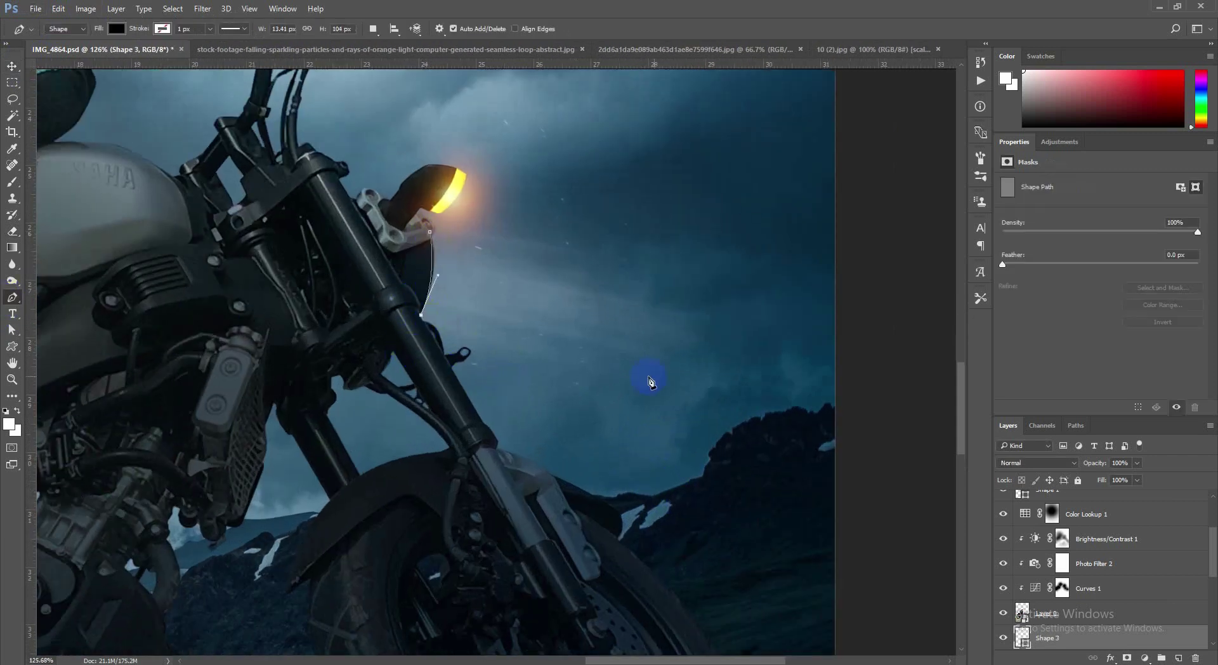
left_click(864, 482)
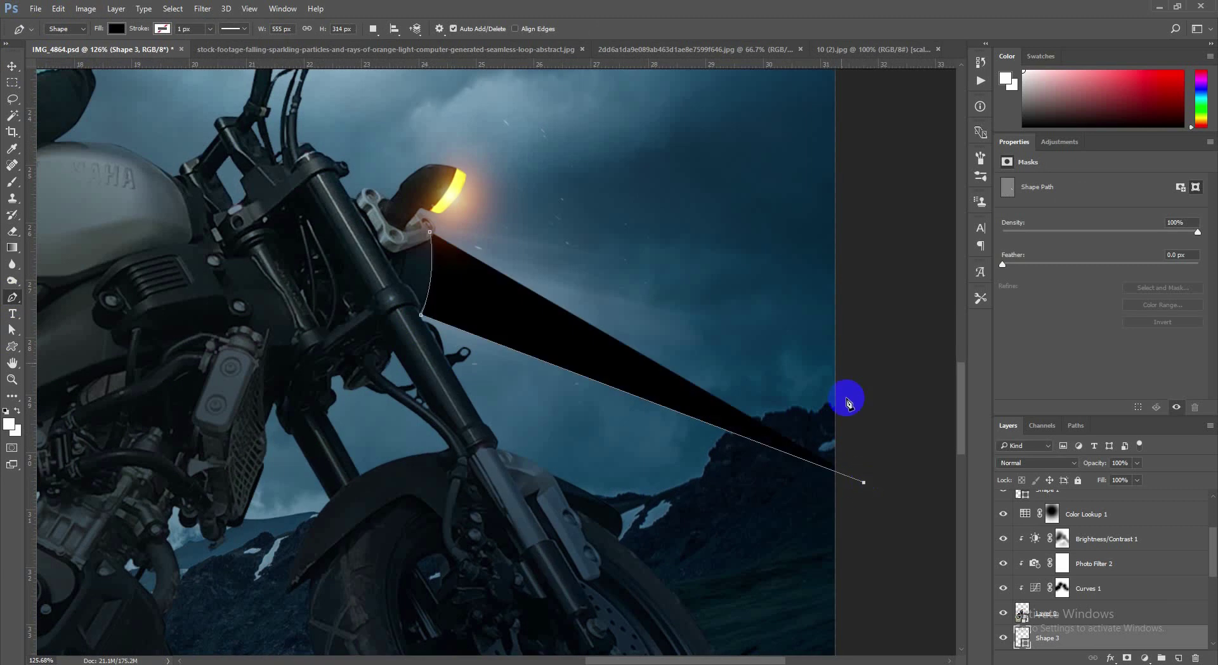
left_click(850, 90)
left_click_drag(863, 484, 862, 563)
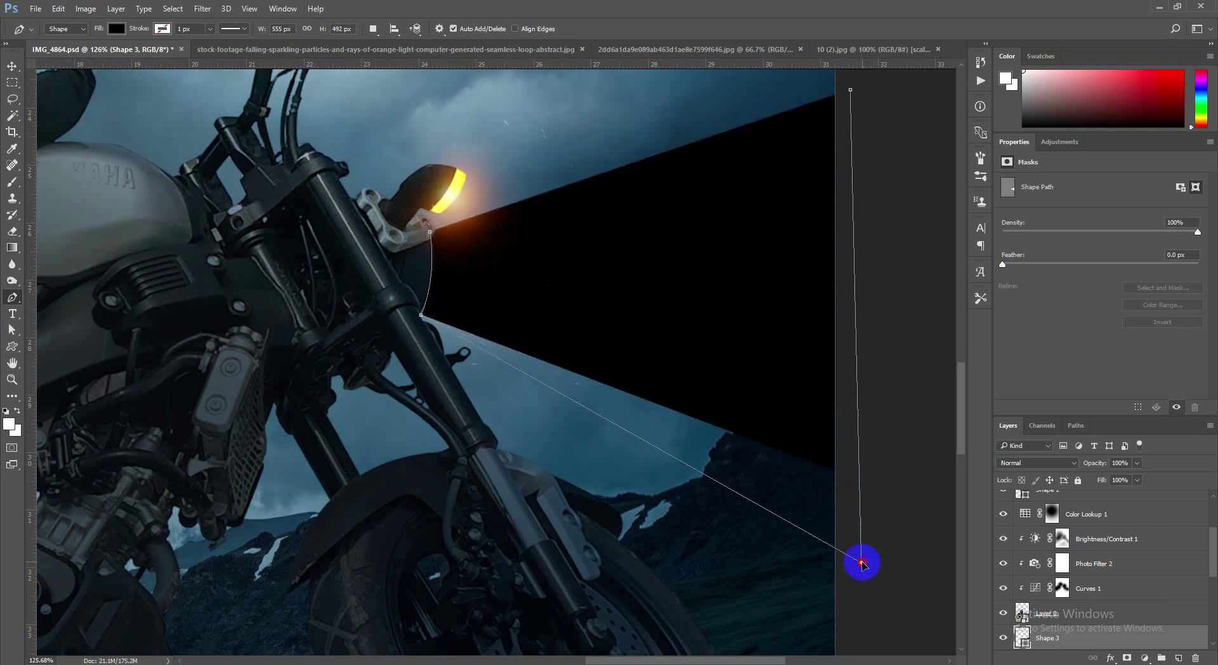
left_click_drag(852, 87, 843, 197)
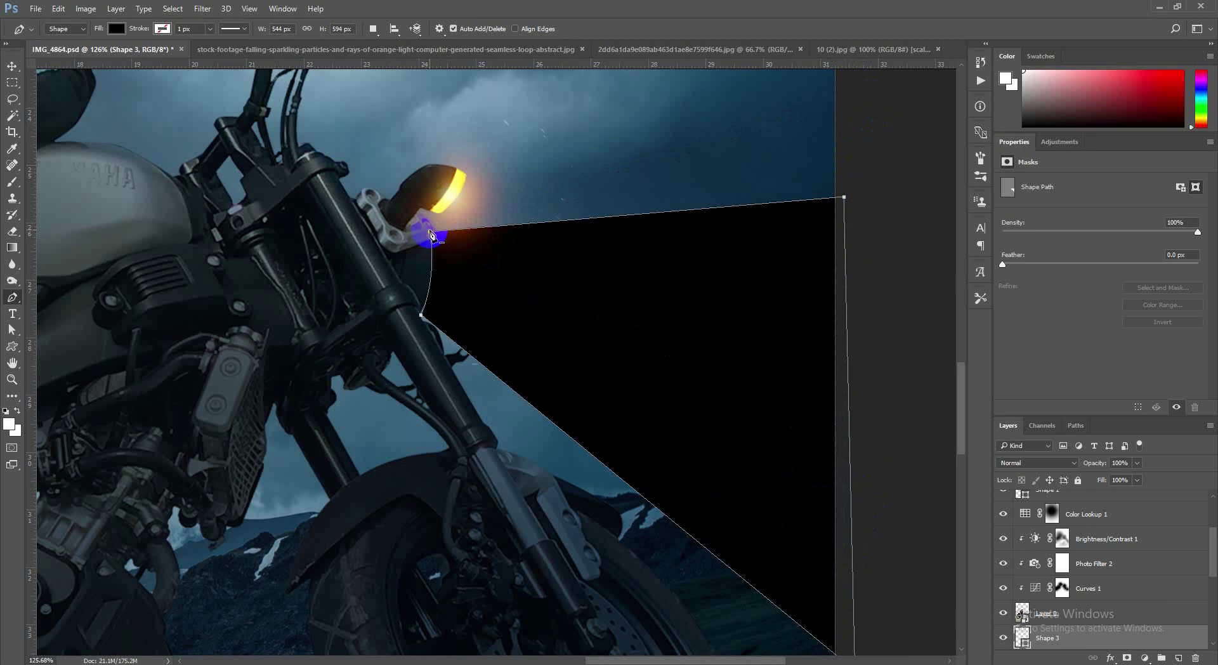
- Change the beam shape's fill color to white (#ffffff)
double_click(1020, 634)
left_click_drag(911, 332, 775, 164)
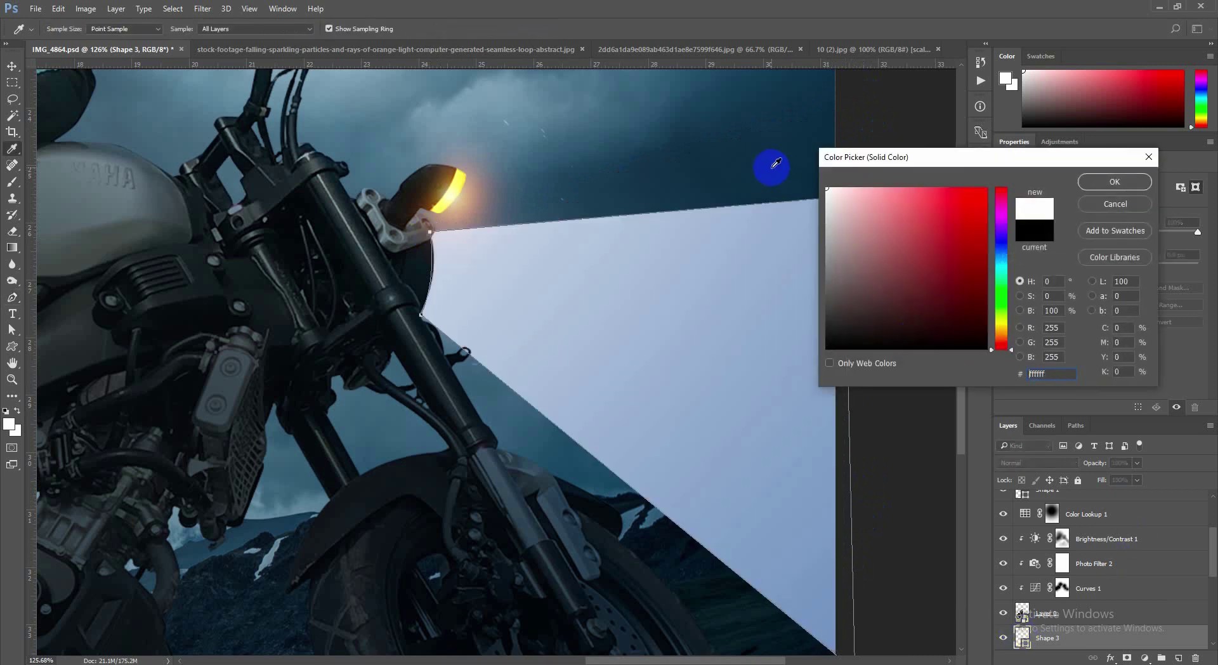
left_click(1102, 186)
- Narrow the white beam shape by moving its lower outer corner upward
scroll(444, 318, "down", 7)
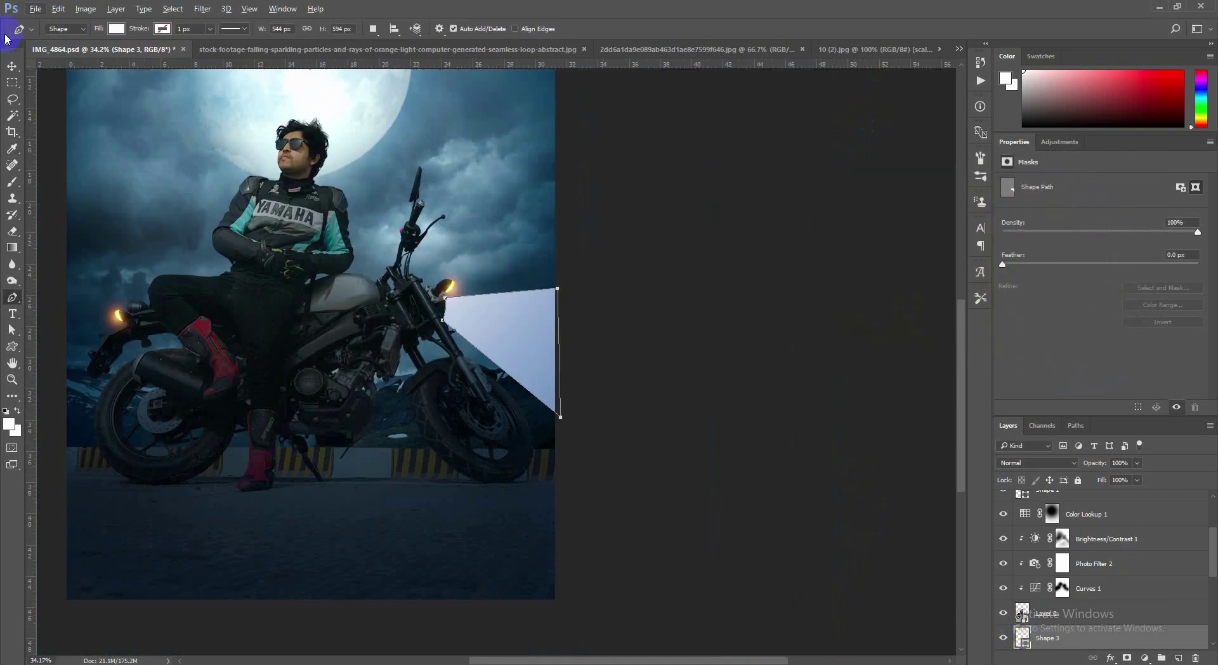
key("v")
scroll(514, 326, "up", 4)
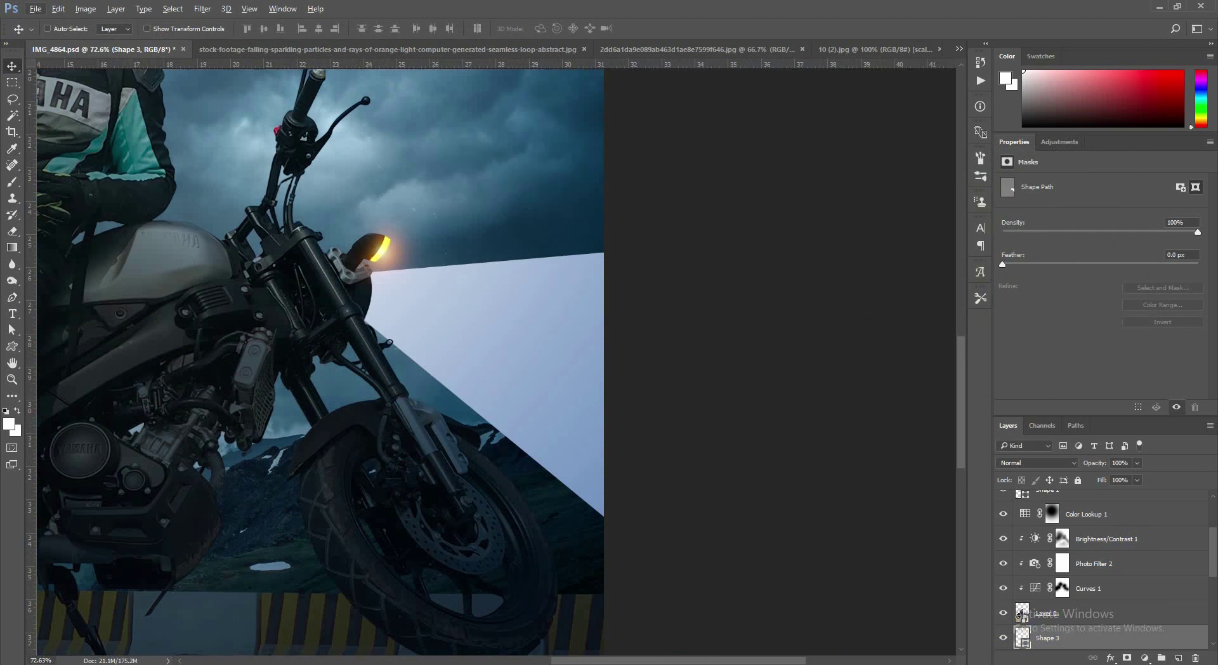
left_click_drag(505, 427, 690, 383)
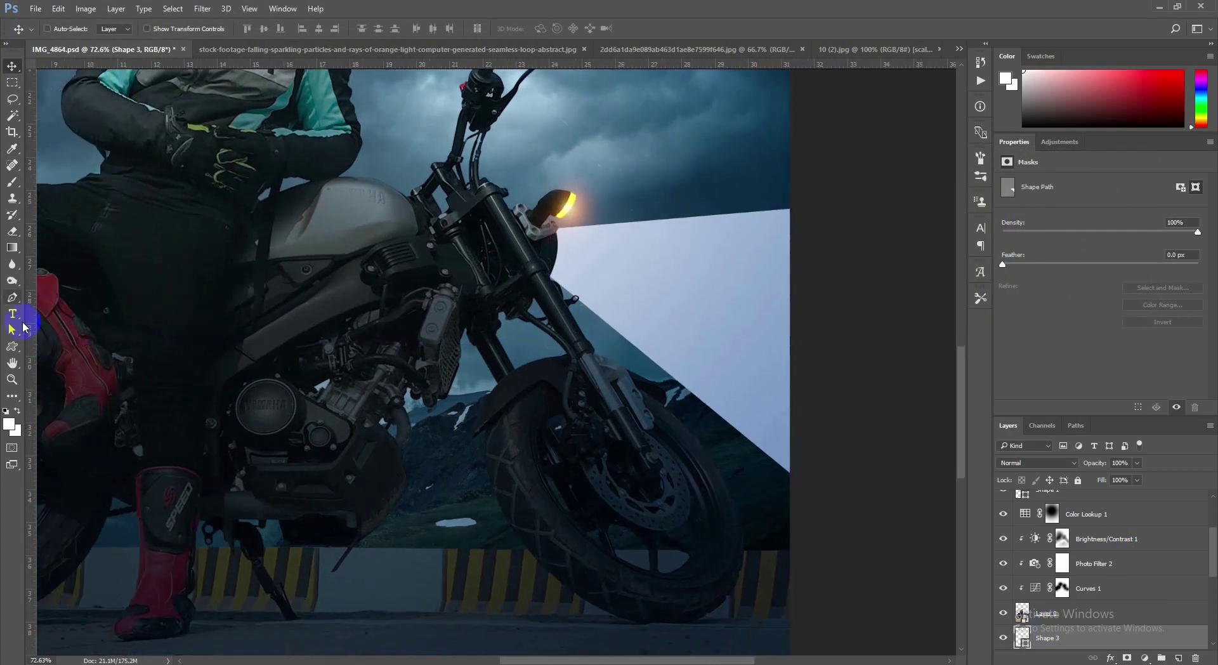
left_click(12, 328)
left_click_drag(845, 504, 797, 338)
- Skew the white beam shape so its wide outer end slopes downward from the headlight
key("ctrl+0")
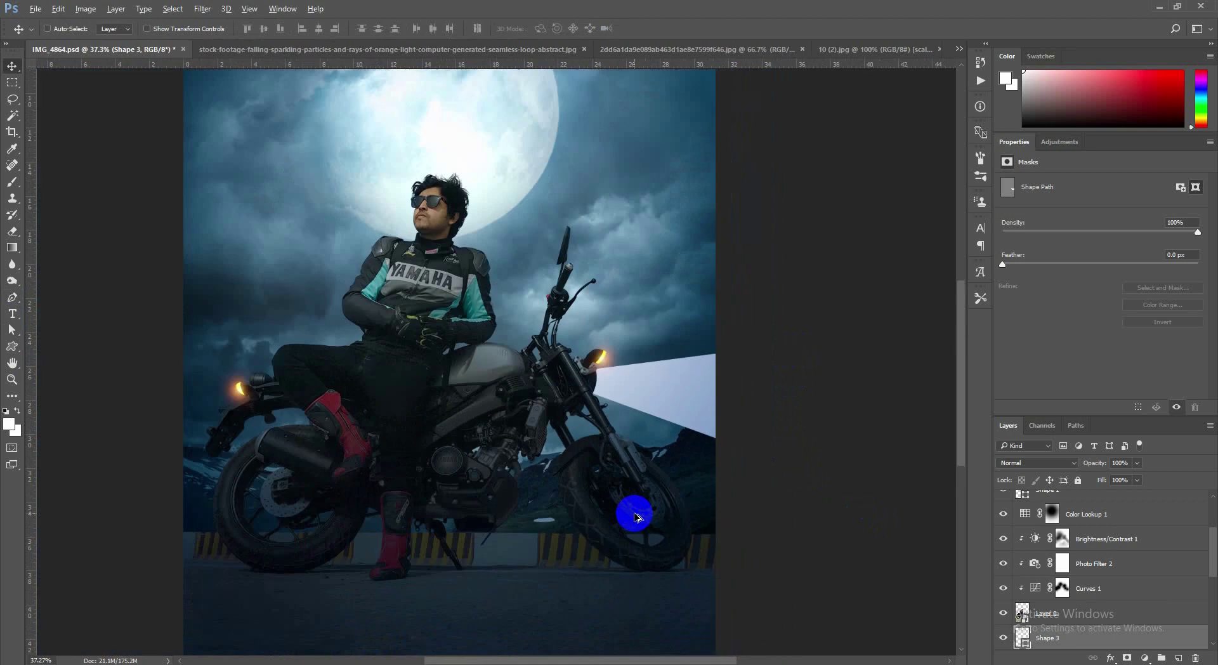
key("v")
key("ctrl+t")
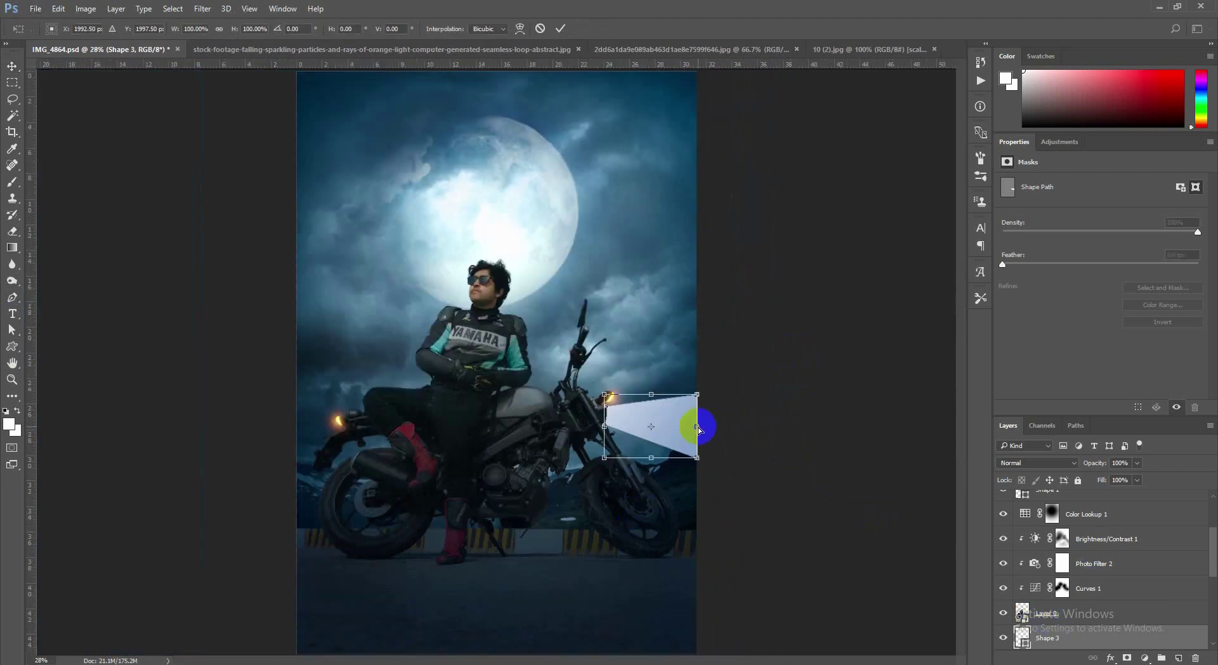
left_click_drag(697, 426, 700, 449)
key("Return")
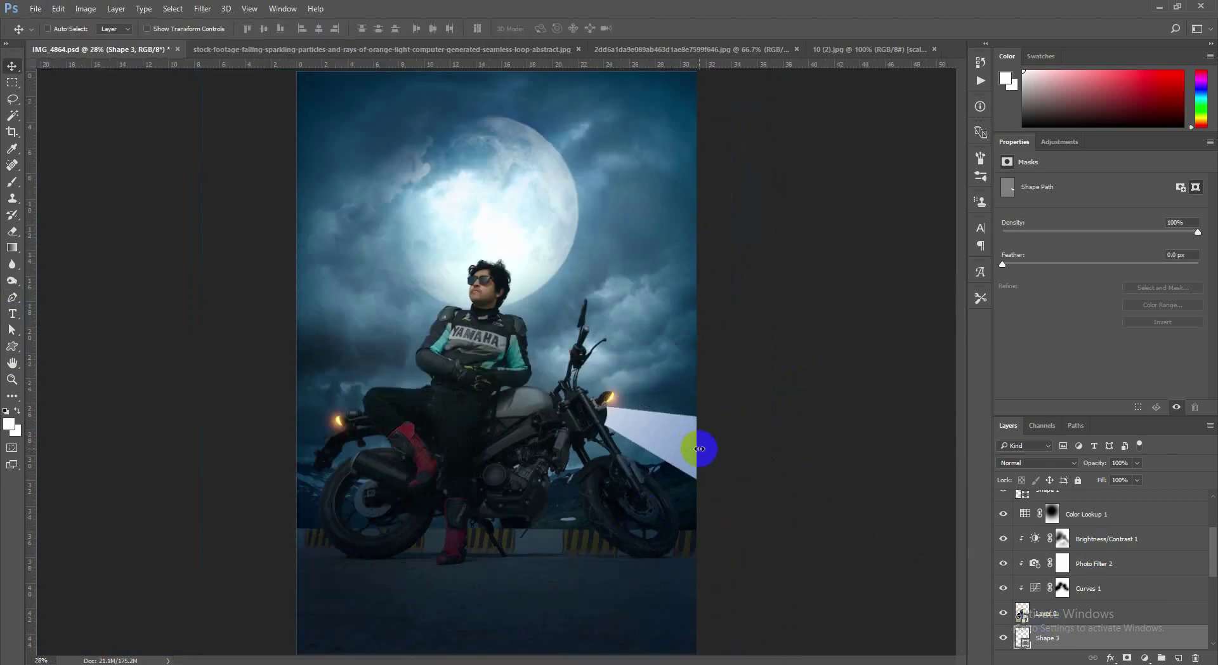
left_click(203, 9)
mouse_move(264, 152)
left_click(403, 196)
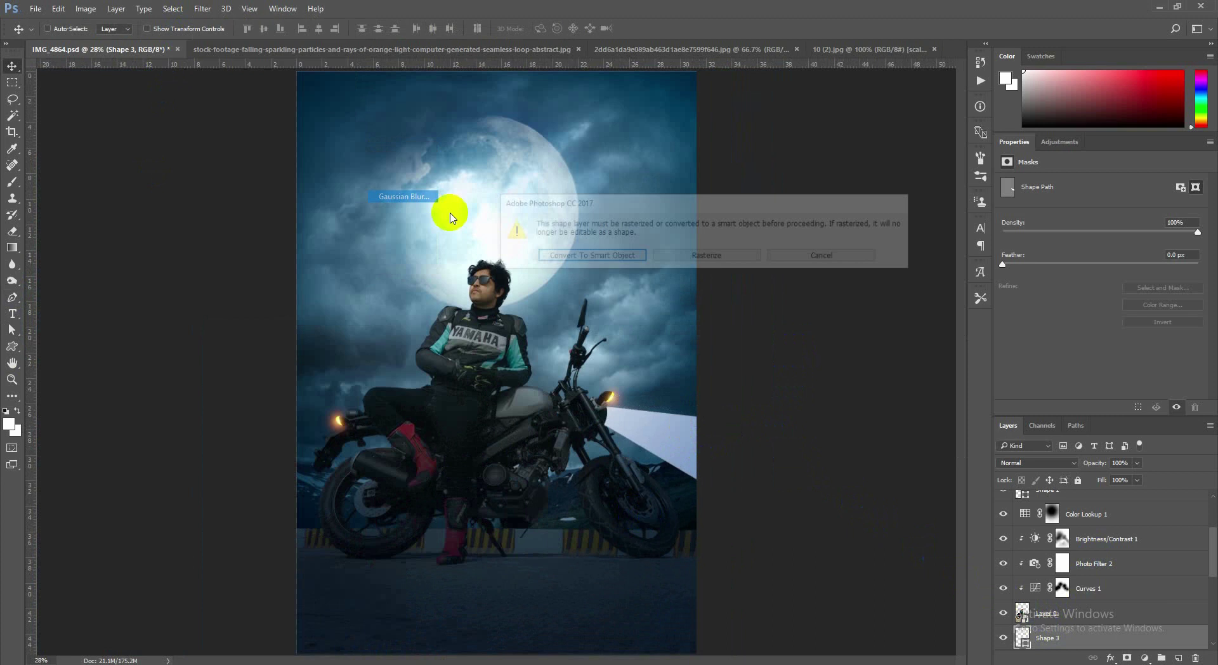
left_click(634, 259)
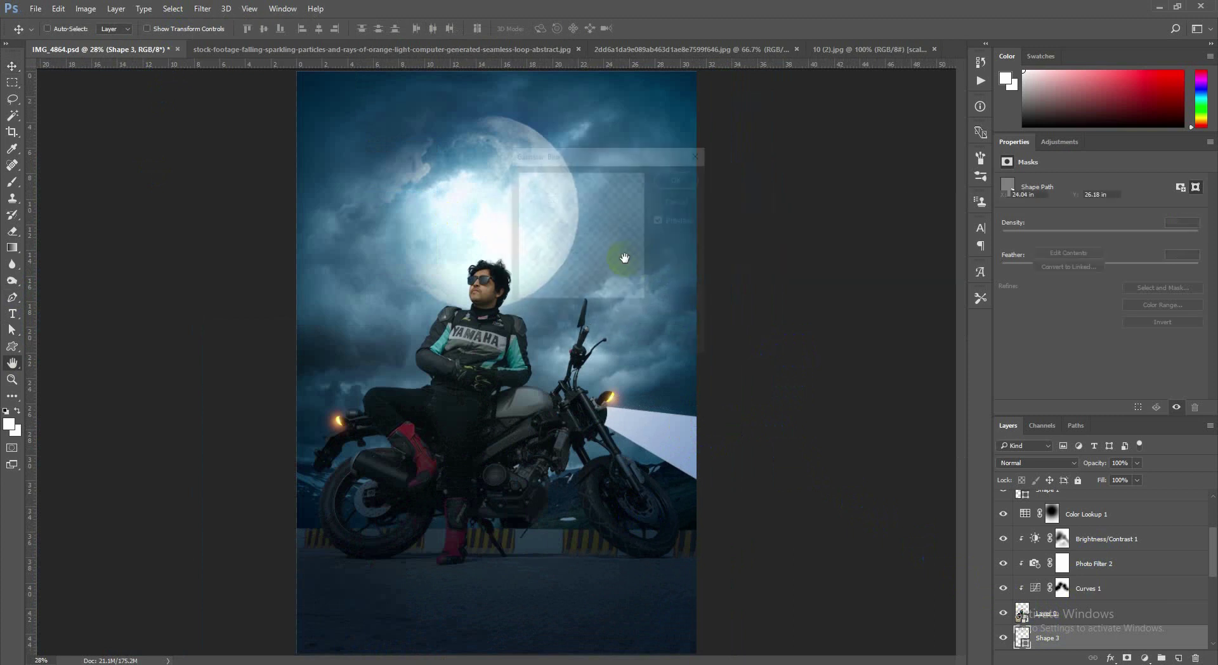
left_click(679, 200)
- Convert the beam shape to a smart object and apply Field Blur with one pin at the headlight and a 145 px pin at the outer end
left_click(202, 9)
mouse_move(236, 162)
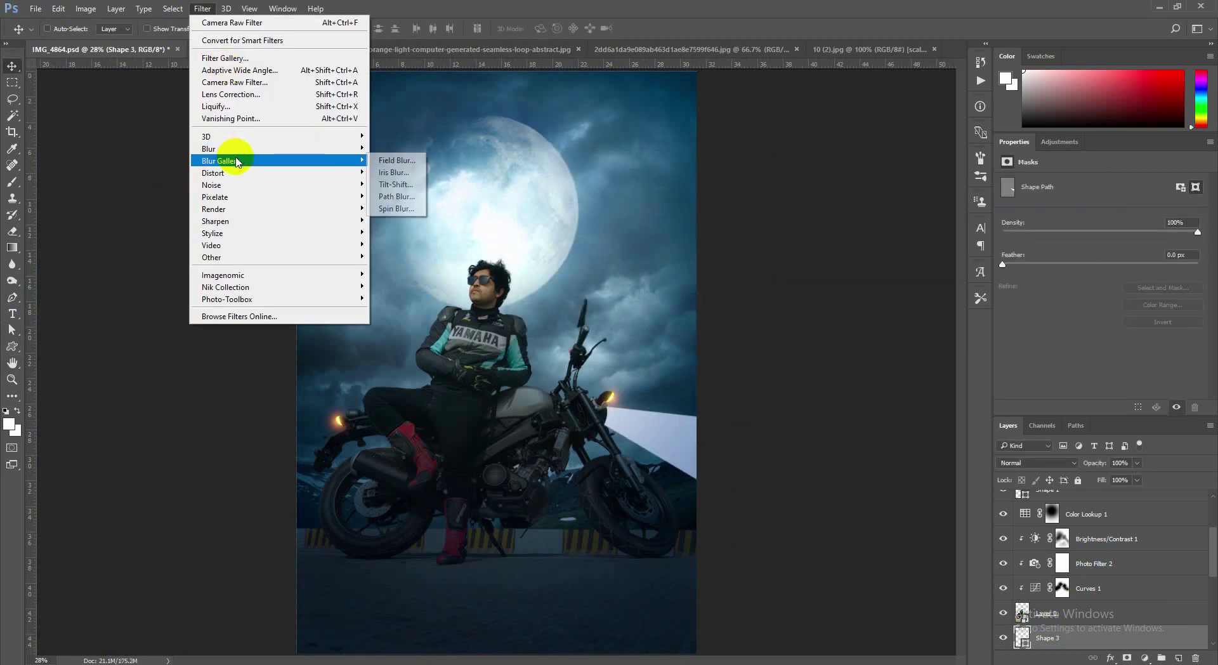
left_click(397, 160)
left_click(625, 257)
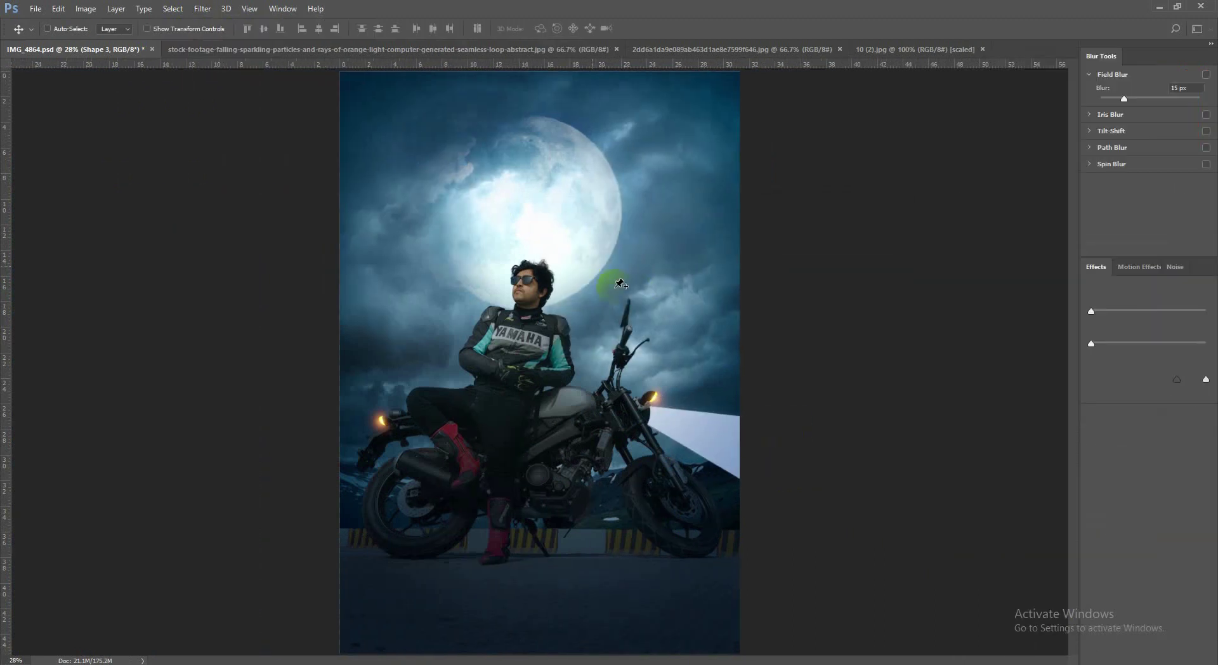
left_click_drag(539, 362, 648, 419)
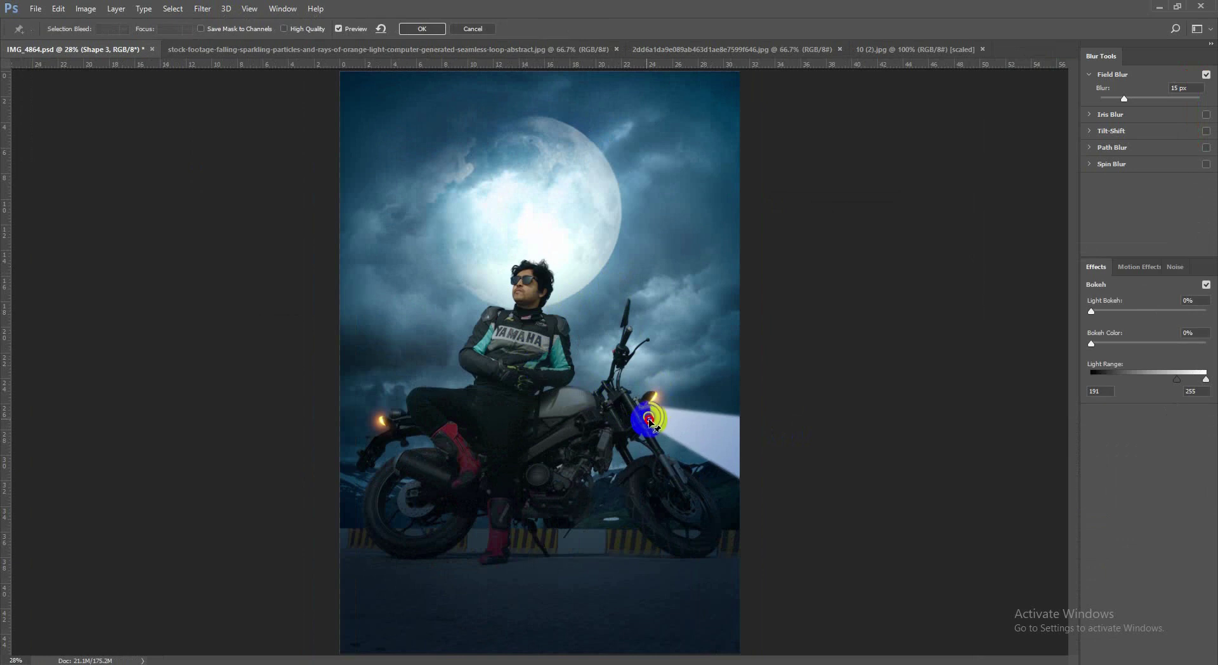
left_click_drag(723, 459, 713, 440)
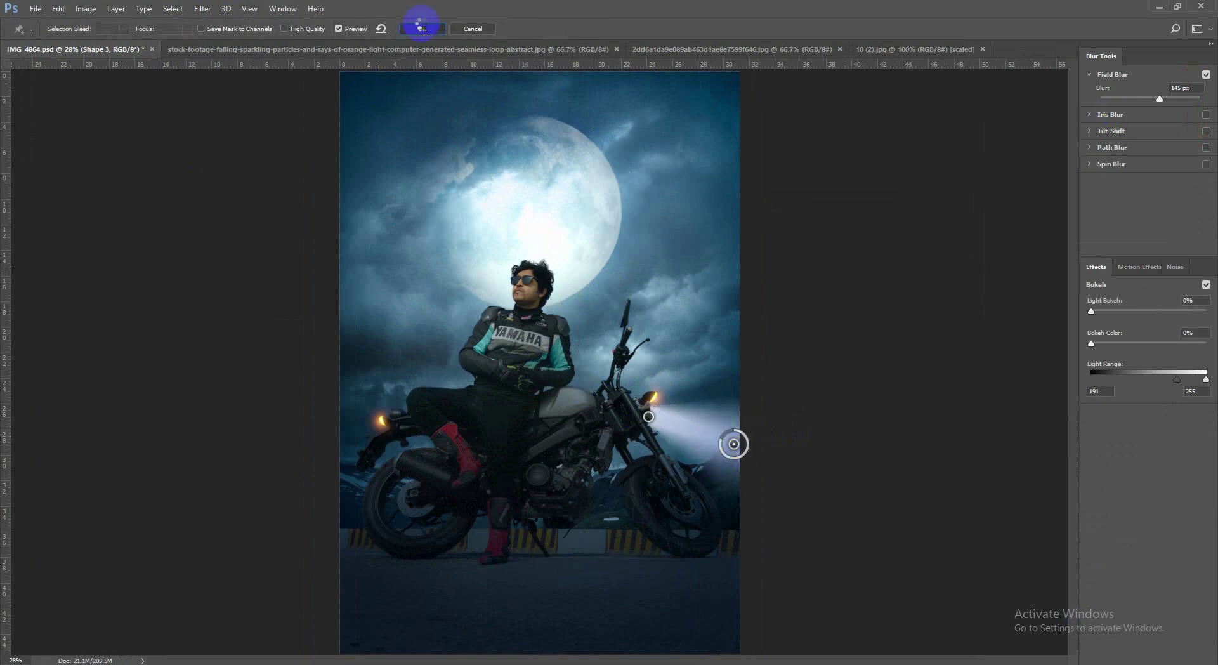
key("Return")
- Set the blurred beam layer to Luminosity blending at 74% opacity
scroll(770, 549, "up", 1)
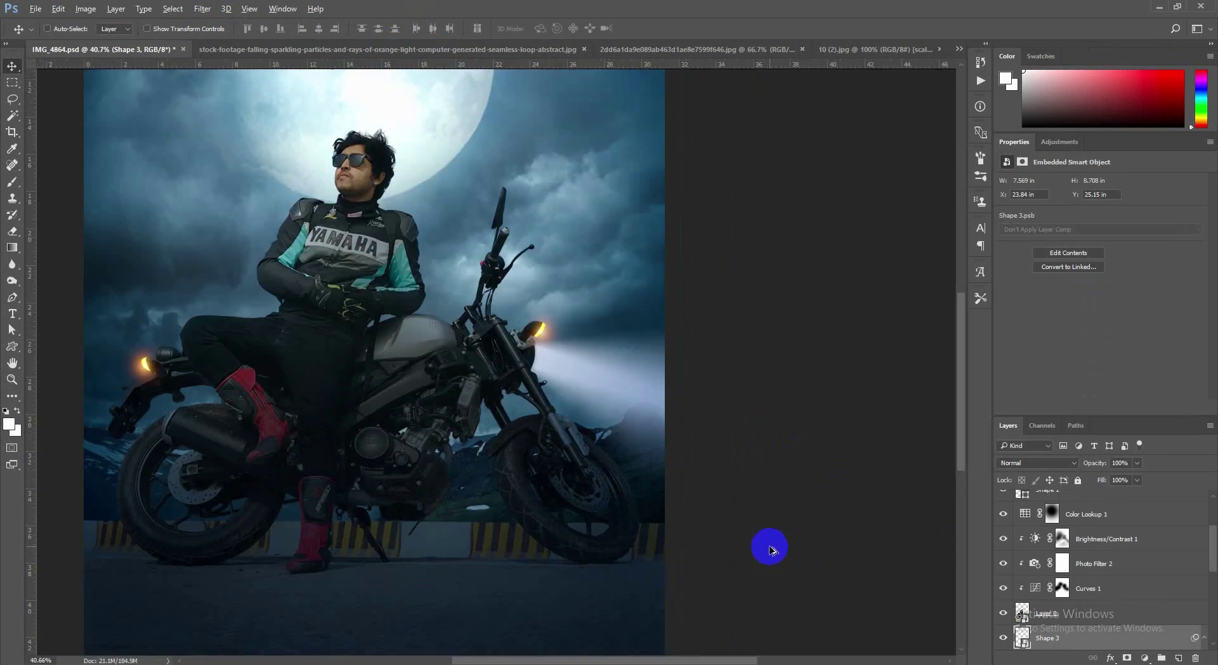
left_click(1036, 462)
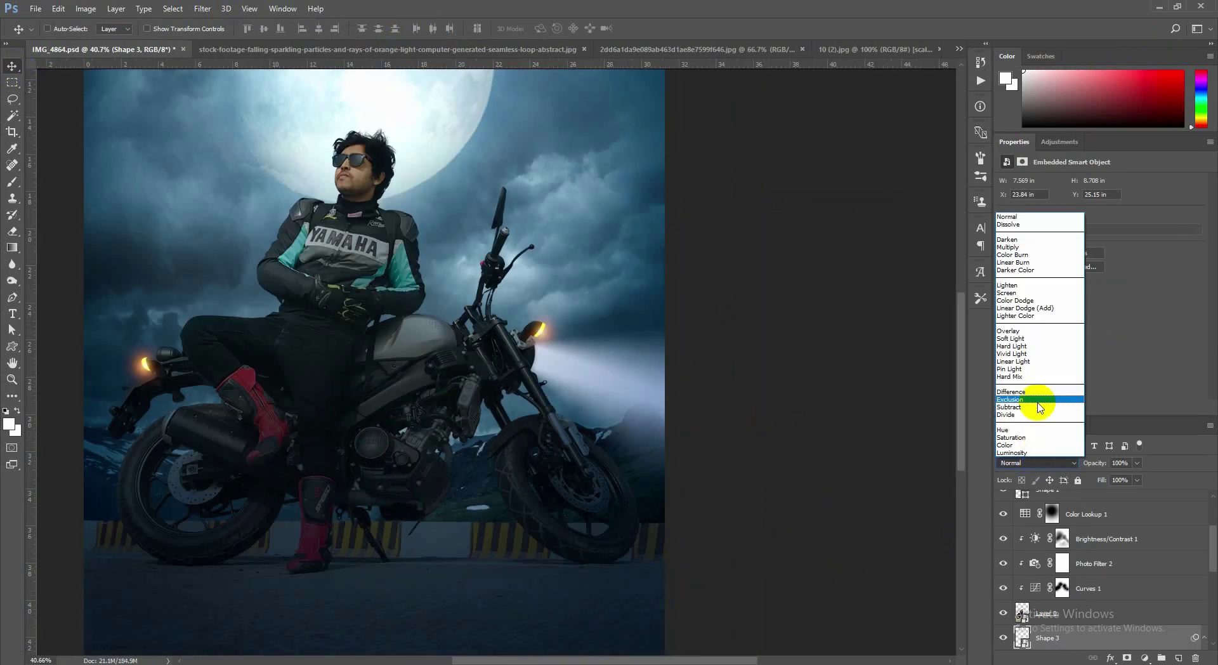
left_click(1018, 246)
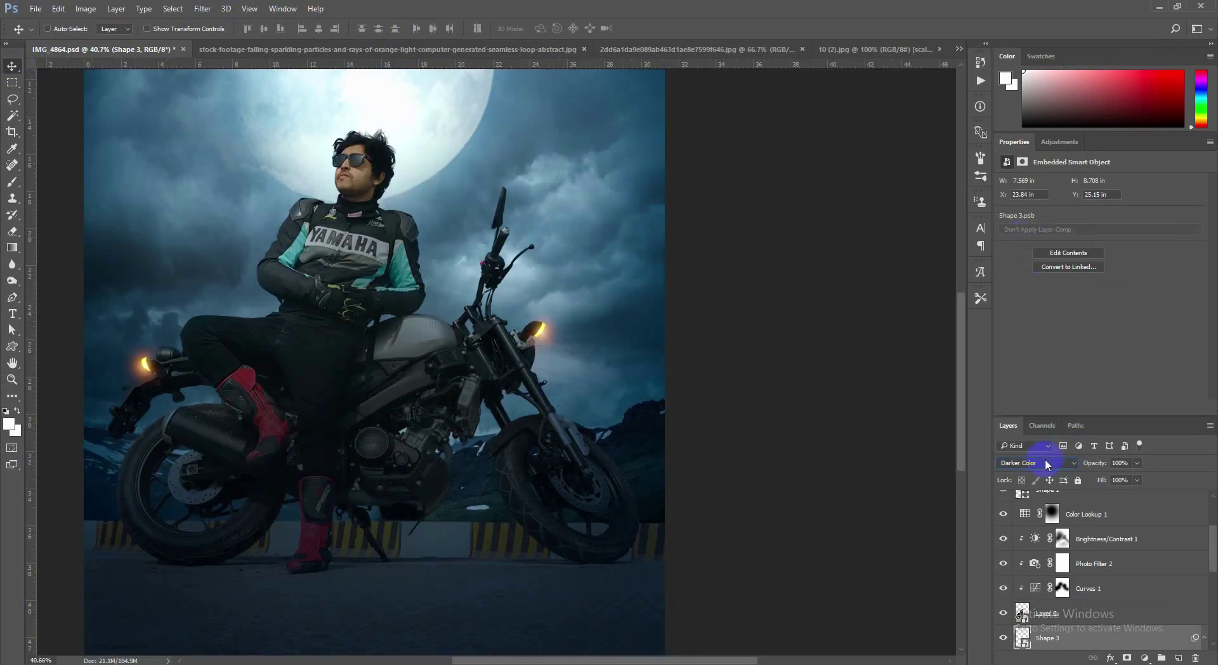
scroll(1047, 465, "down", 2)
scroll(1047, 465, "down", 5)
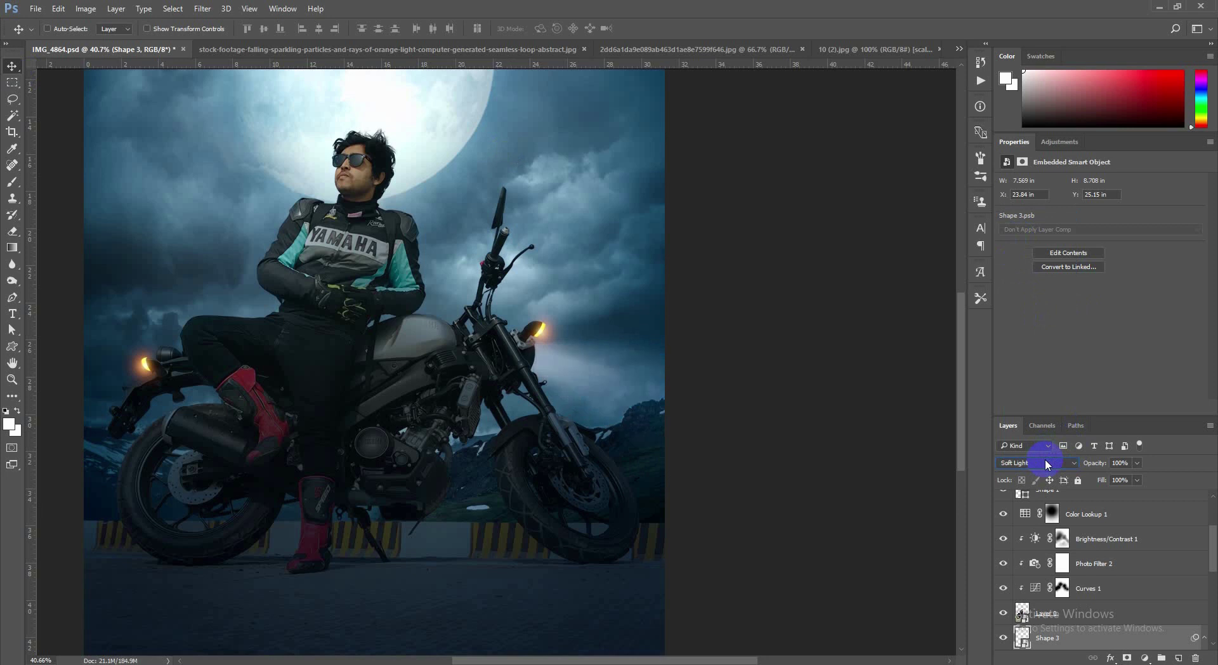
scroll(1047, 464, "down", 4)
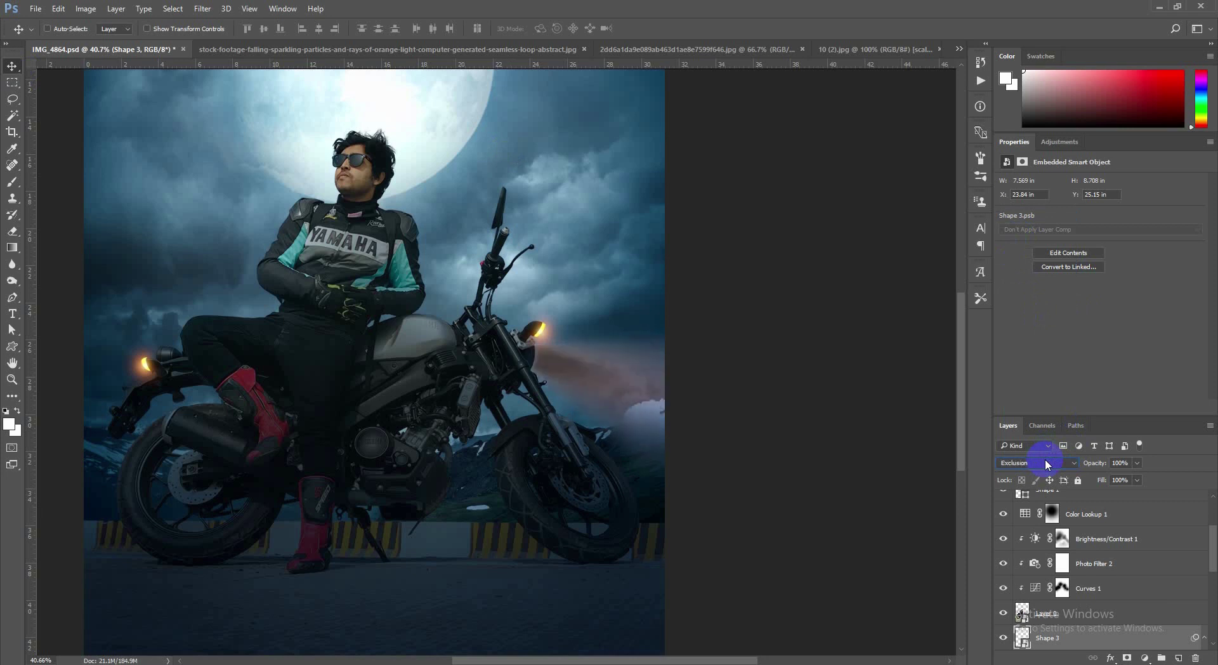
scroll(1046, 464, "down", 2)
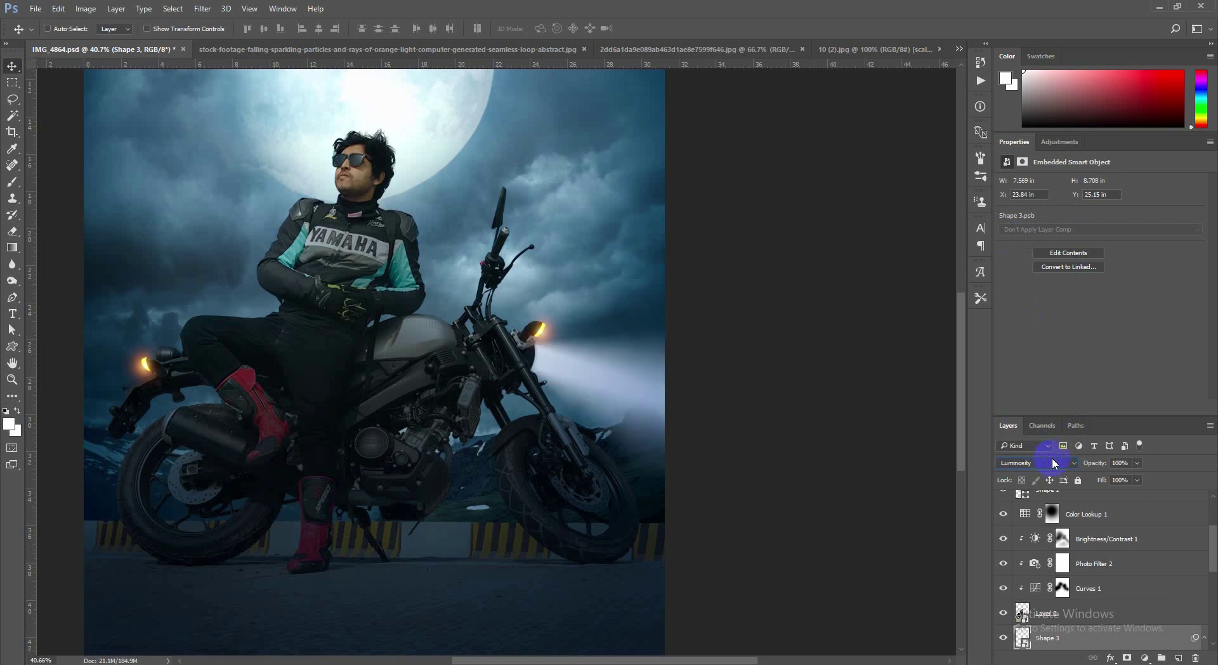
left_click_drag(1082, 465, 1073, 463)
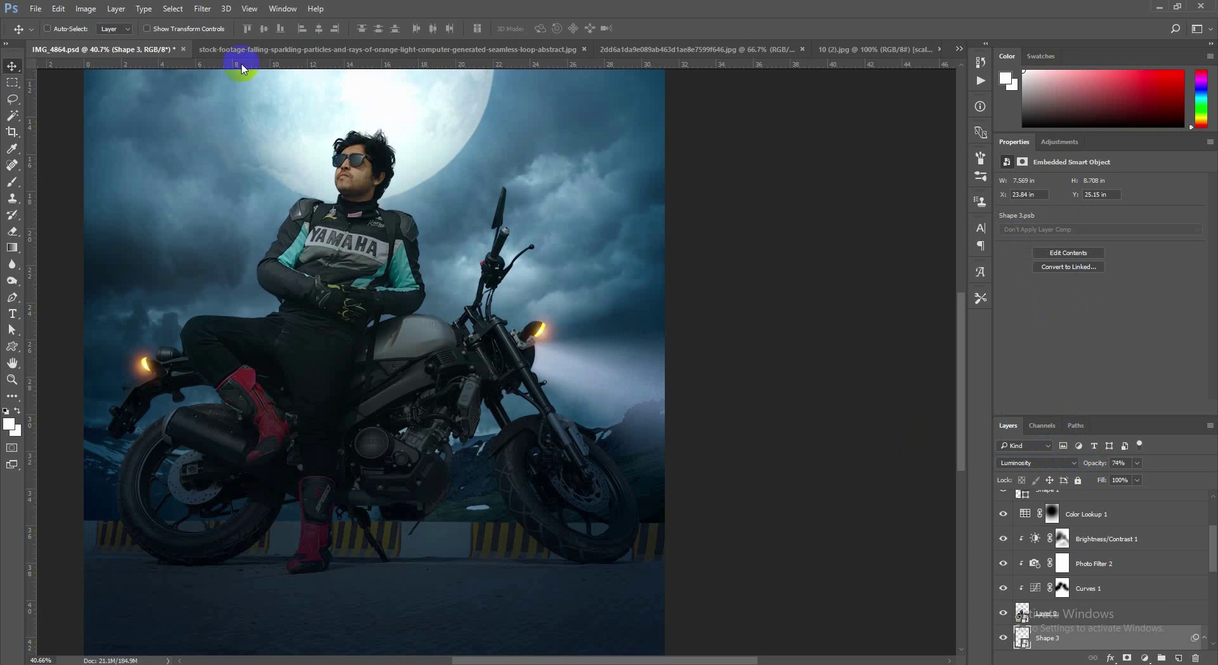
- Add a Color Balance adjustment clipped to the beam with midtones at red +46, green -64 and blue -100
left_click(1144, 658)
left_click(1110, 544)
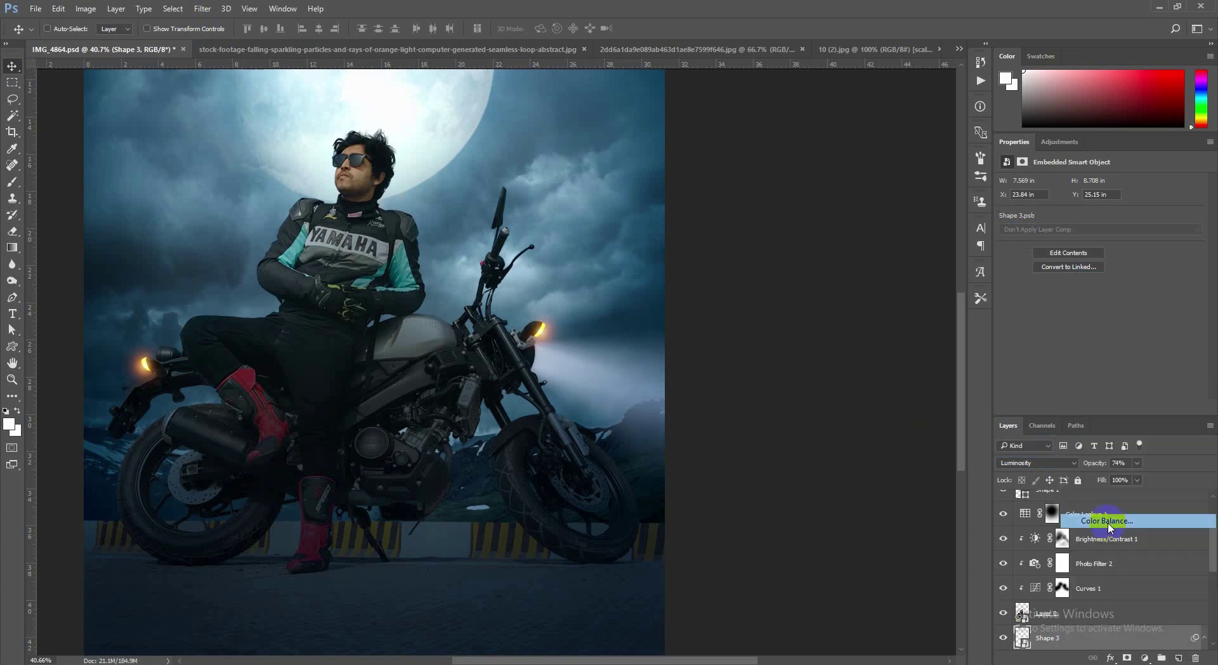
scroll(1135, 602, "down", 3)
right_click(1113, 540)
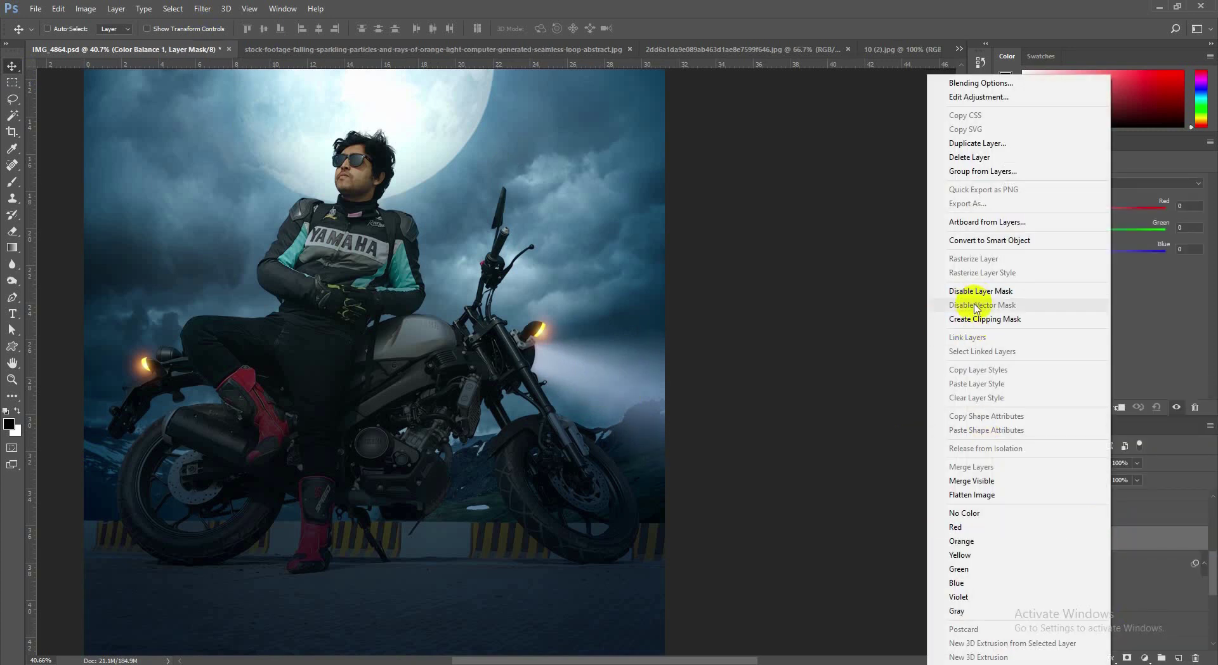
left_click(974, 319)
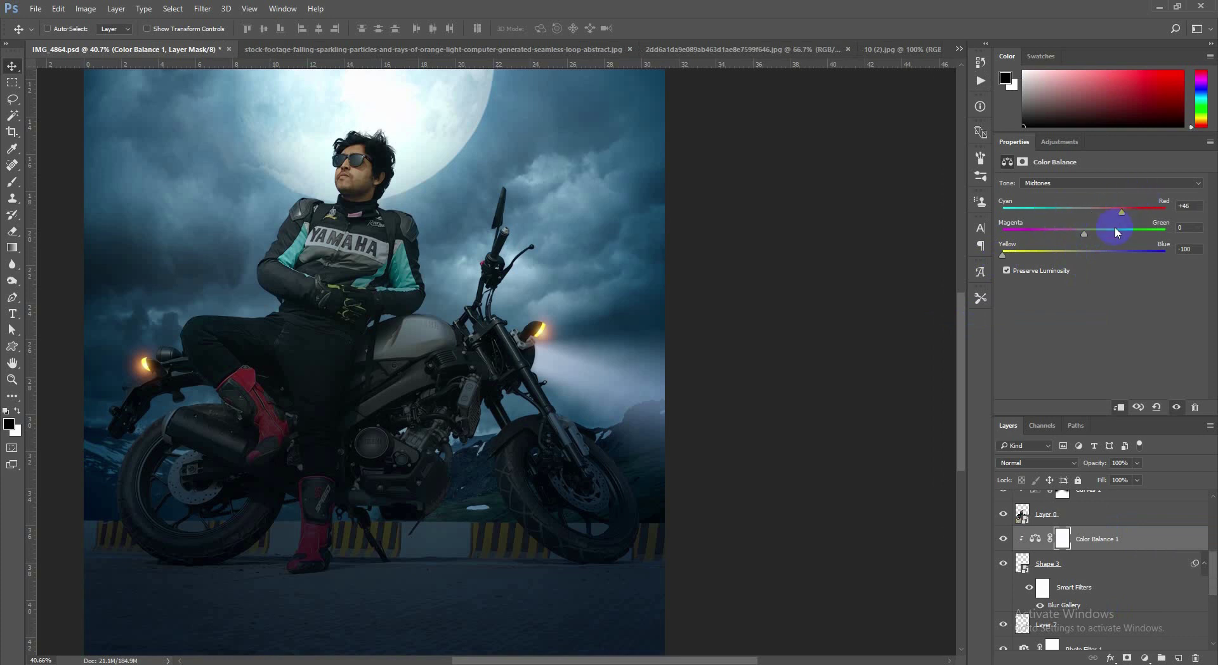
left_click(1087, 185)
- Rasterize the blurred beam layer and set the midtone red of its Color Balance to +89
right_click(1204, 569)
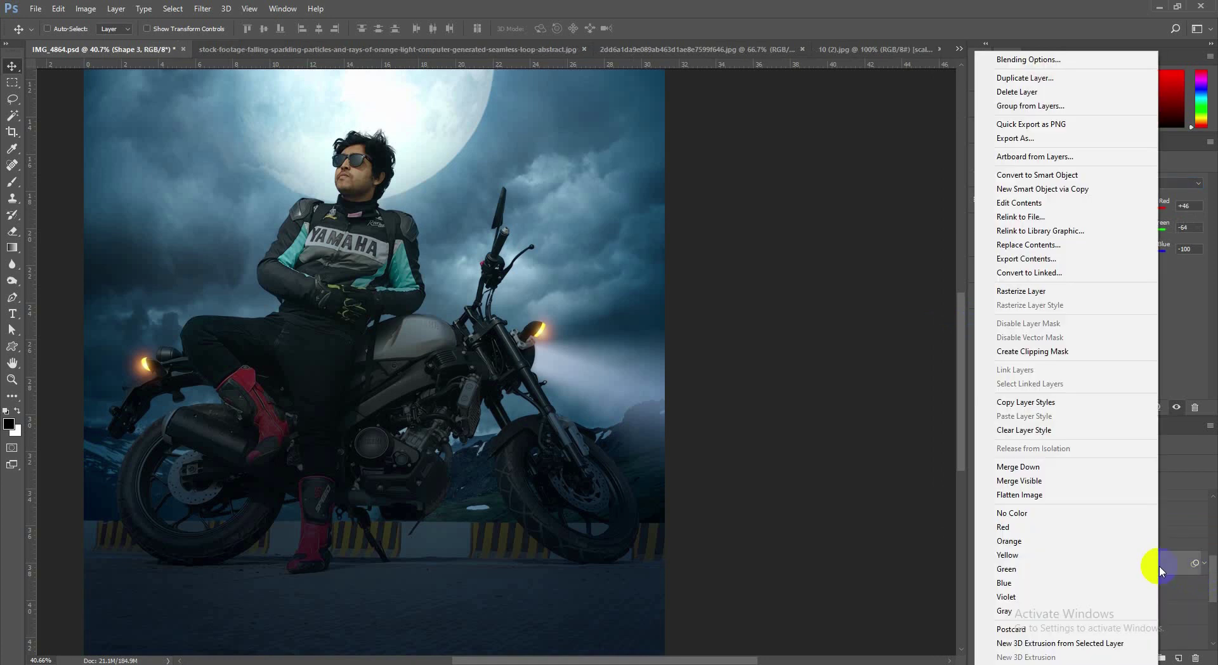
left_click(1038, 293)
left_click(1041, 543)
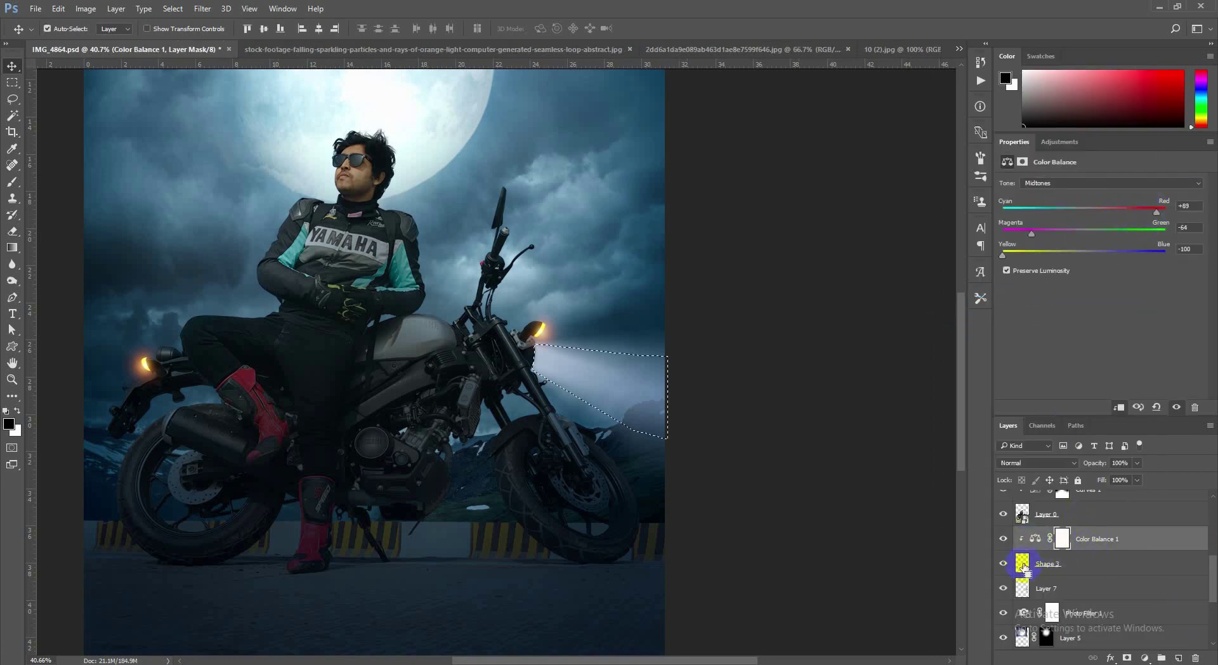
- With the beam's outline loaded as a selection, add a new layer above the Color Balance and choose orange (#e0a132) as foreground color
left_click(1178, 657)
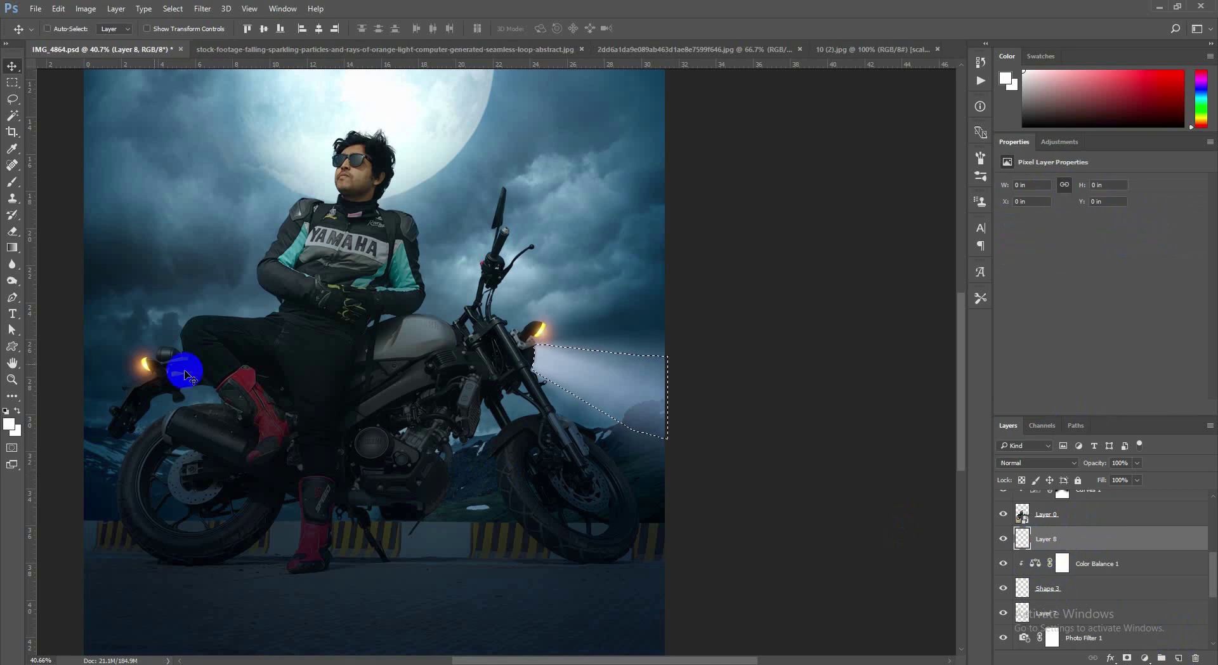
left_click(6, 429)
left_click(142, 363)
left_click(146, 363)
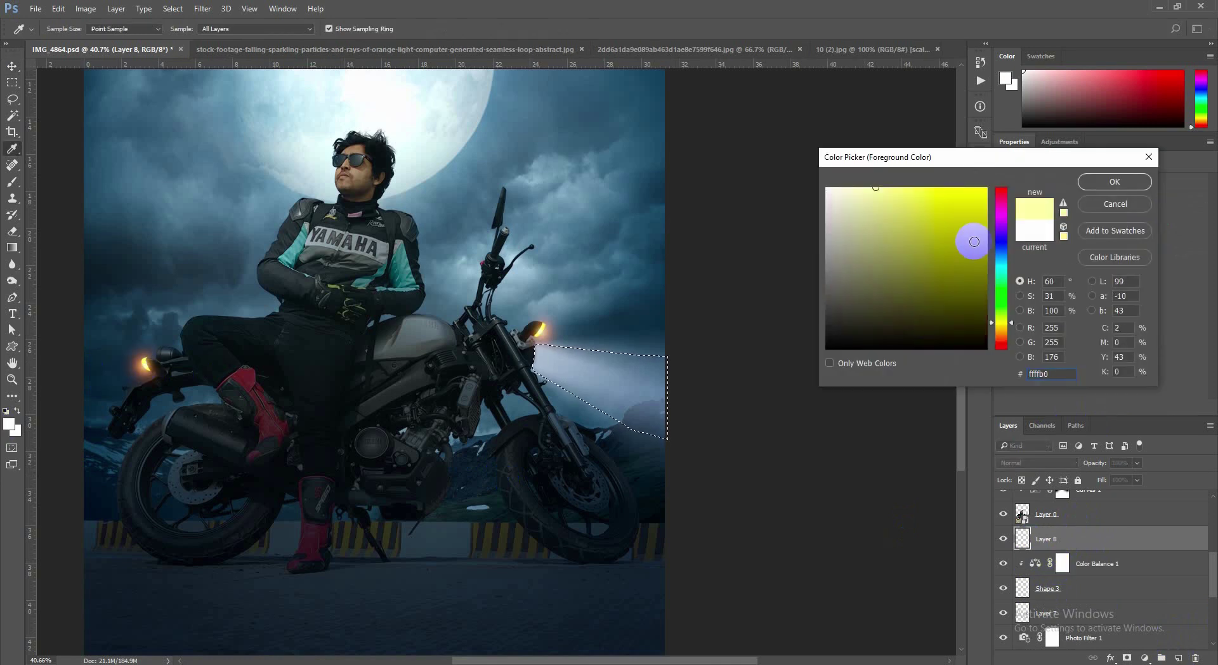
left_click_drag(177, 370, 950, 262)
left_click(1000, 332)
left_click(948, 204)
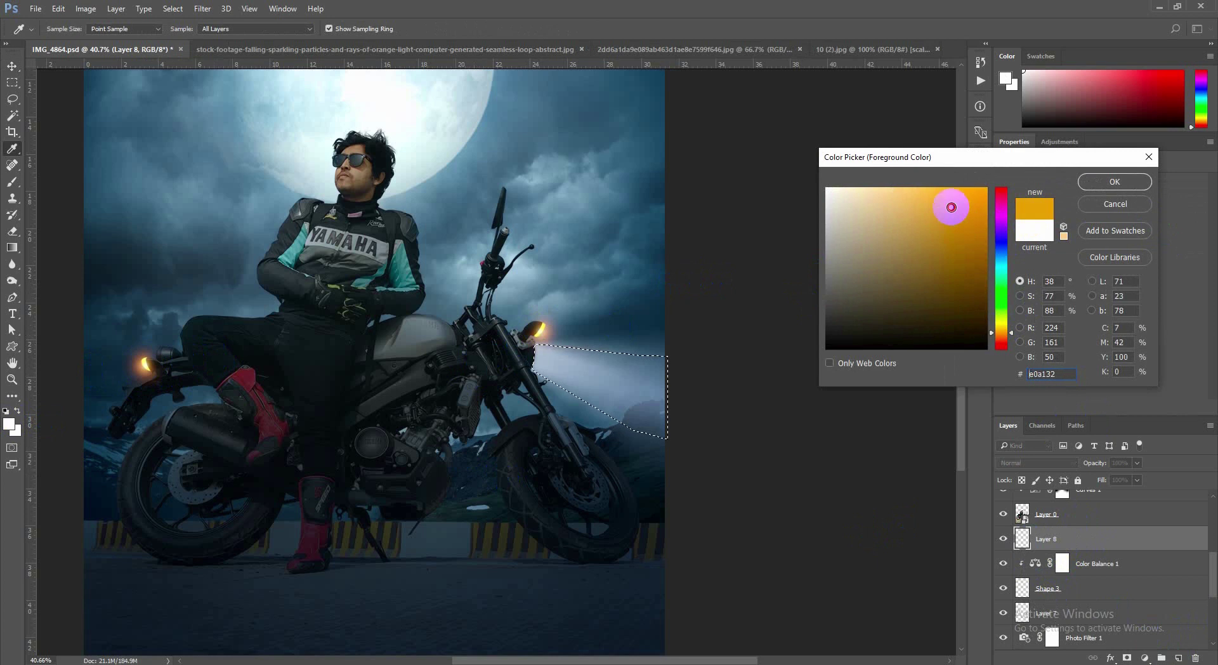
left_click(1107, 183)
- Fill the beam selection on the new layer with the orange foreground color and deselect
key("ctrl+BackSpace")
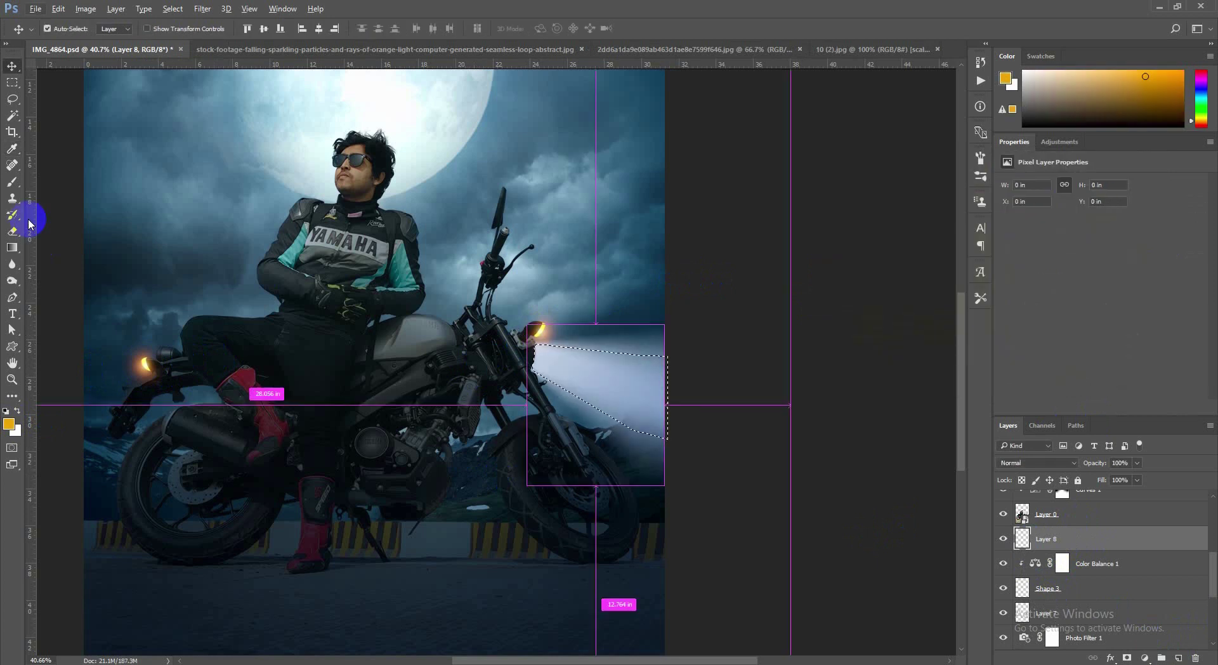
key("ctrl+z")
key("alt+BackSpace")
key("ctrl+d")
- Set the orange beam layer to Vivid Light blending at 77% opacity
left_click(1037, 462)
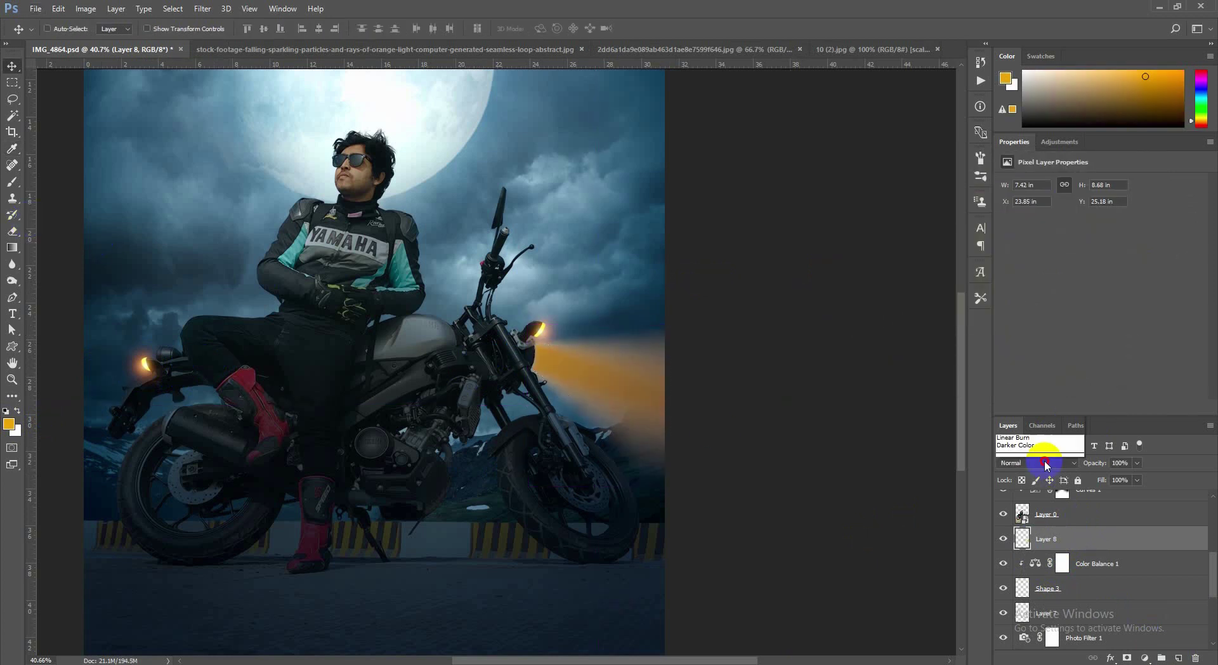
left_click(1011, 247)
scroll(1040, 468, "down", 9)
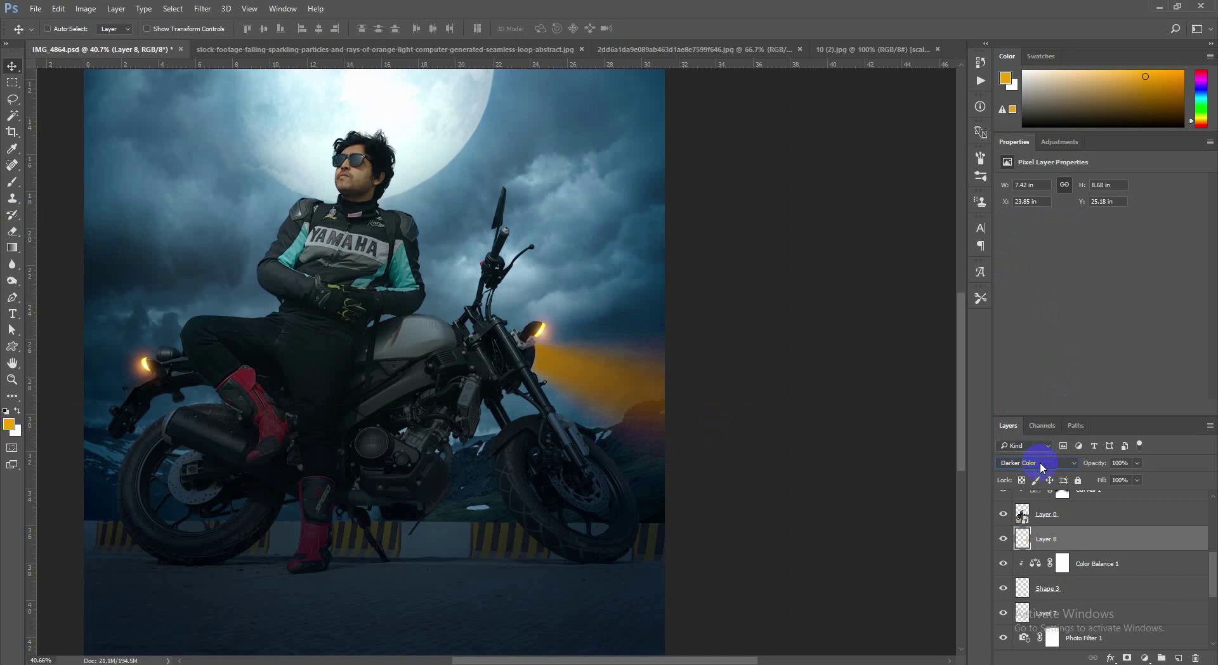
scroll(1040, 468, "down", 2)
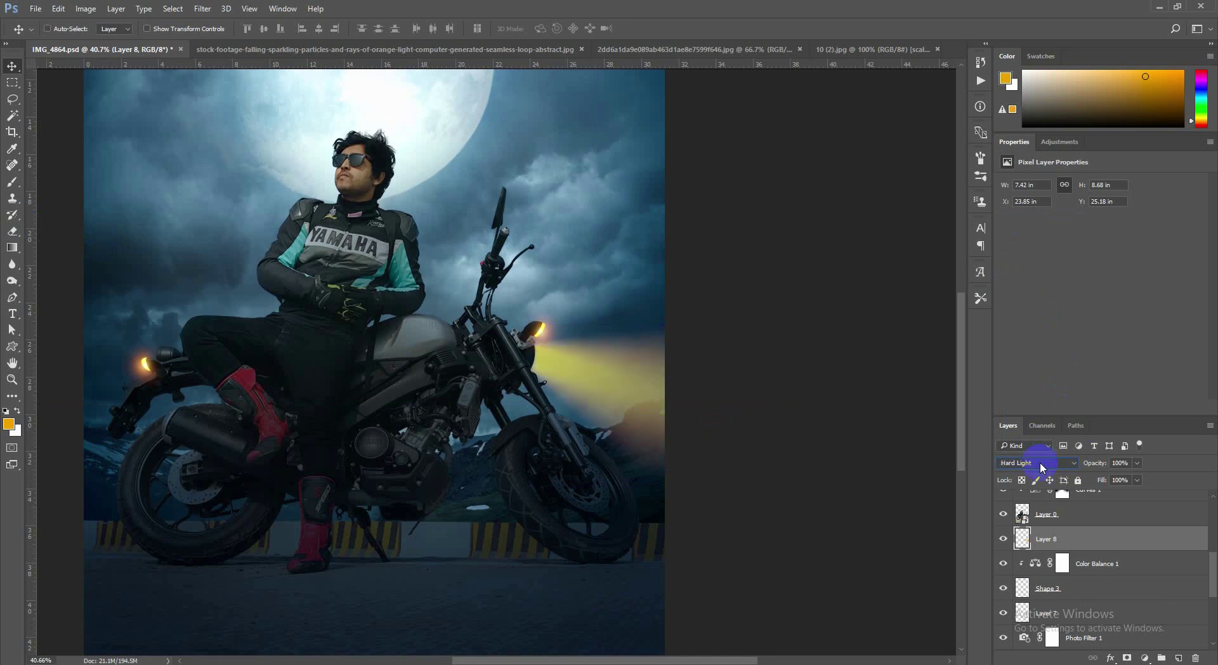
scroll(1040, 467, "down", 1)
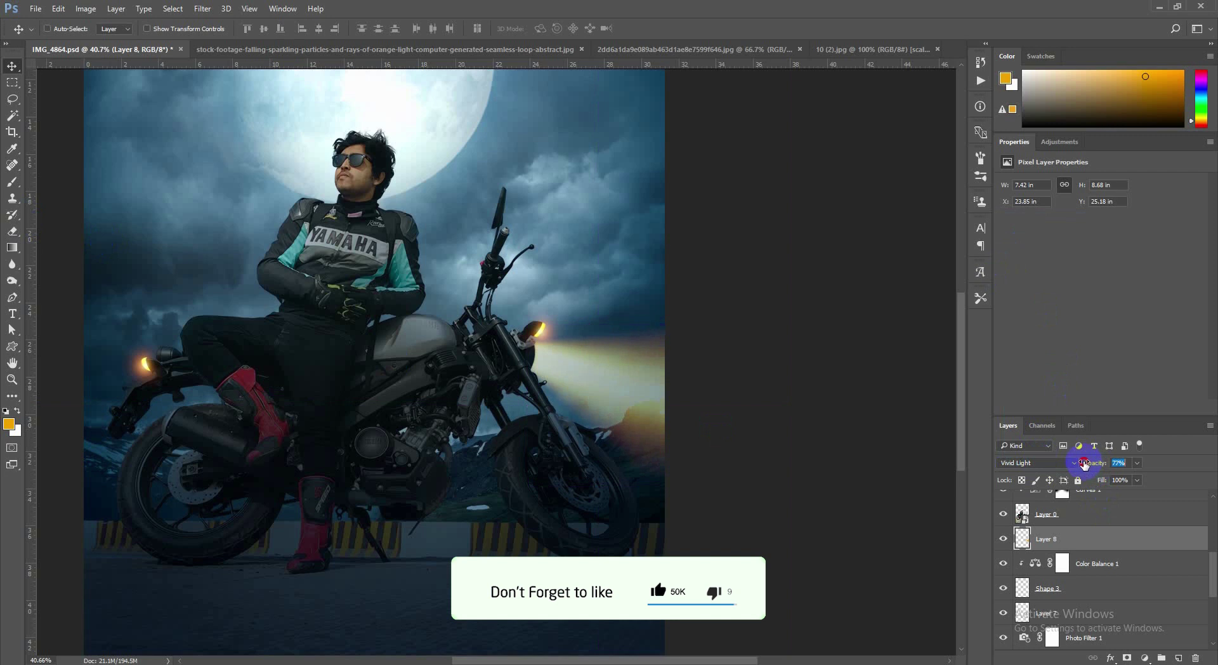
mouse_move(1082, 540)
left_mouse_down()
mouse_move(1077, 573)
mouse_move(1075, 538)
left_mouse_up()
left_click(1077, 549, "alt")
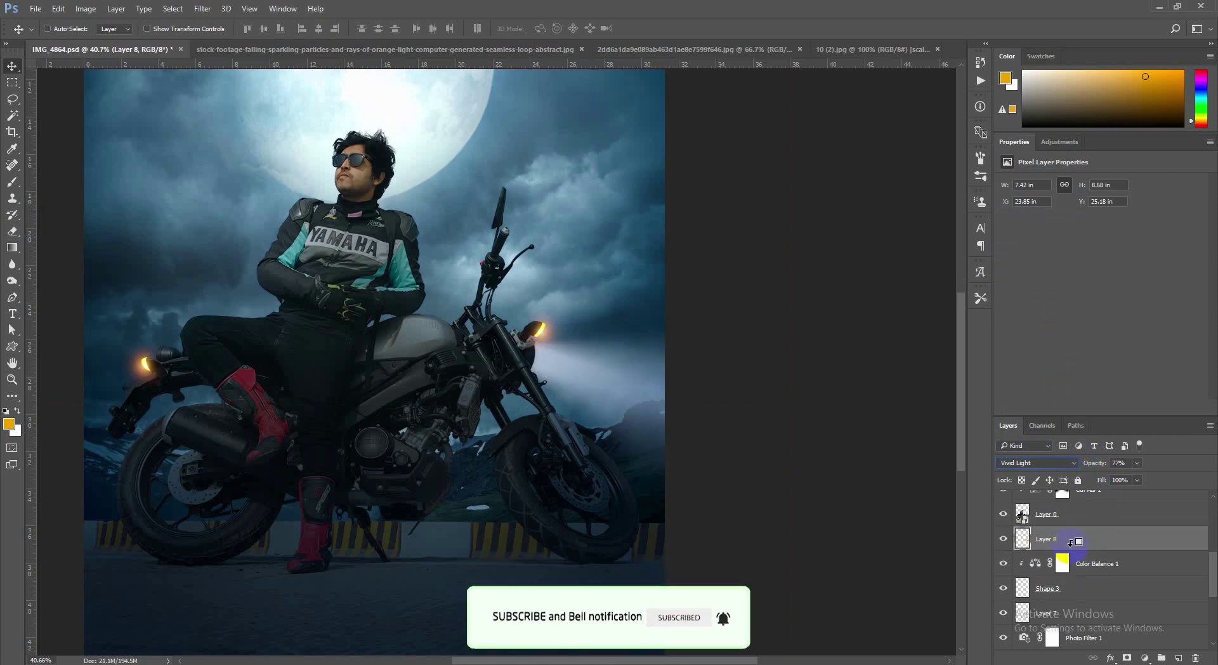
- Examine the whole composite and compare it with the Color Lookup adjustment hidden and shown
scroll(508, 423, "down", 4)
scroll(508, 423, "up", 3)
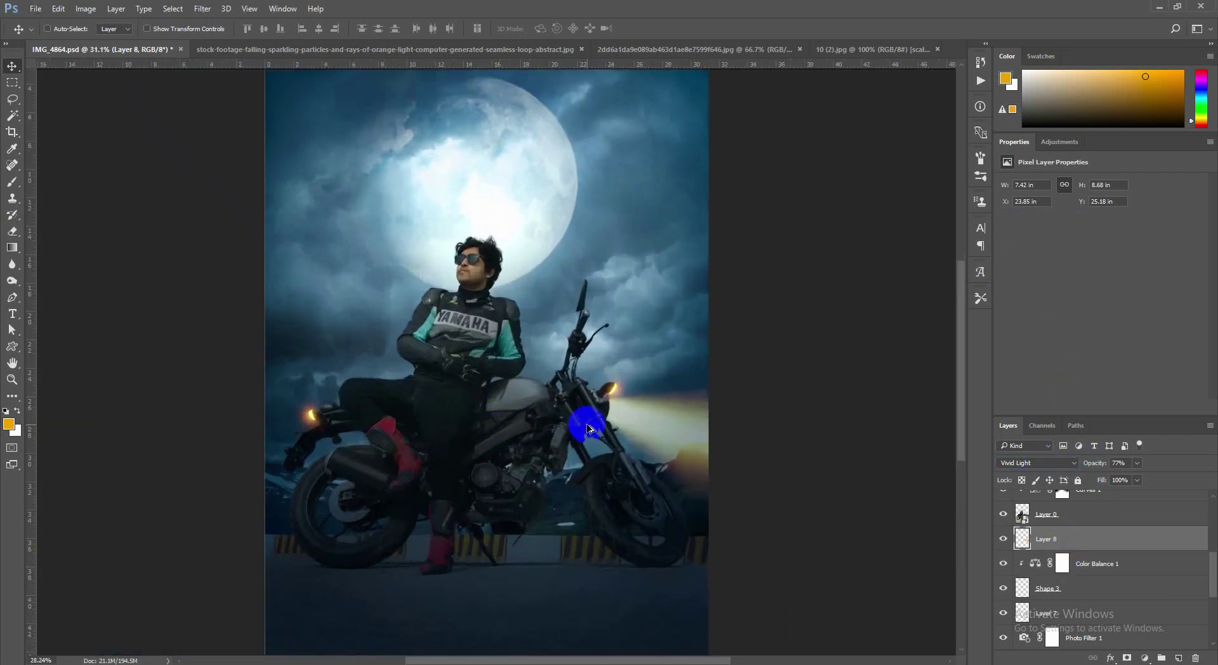
scroll(519, 426, "down", 2)
scroll(517, 426, "up", 2)
scroll(1078, 505, "up", 3)
left_click(1083, 514)
scroll(1087, 516, "up", 2)
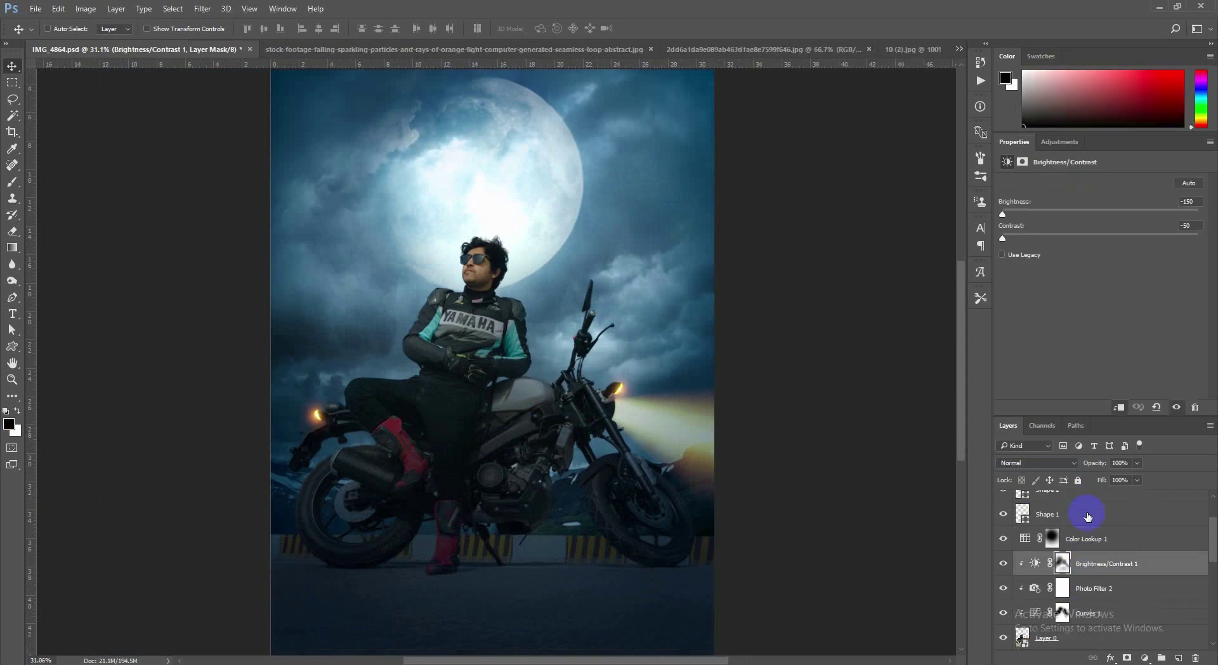
left_click(1101, 539)
left_click(1003, 540)
left_click(1001, 541)
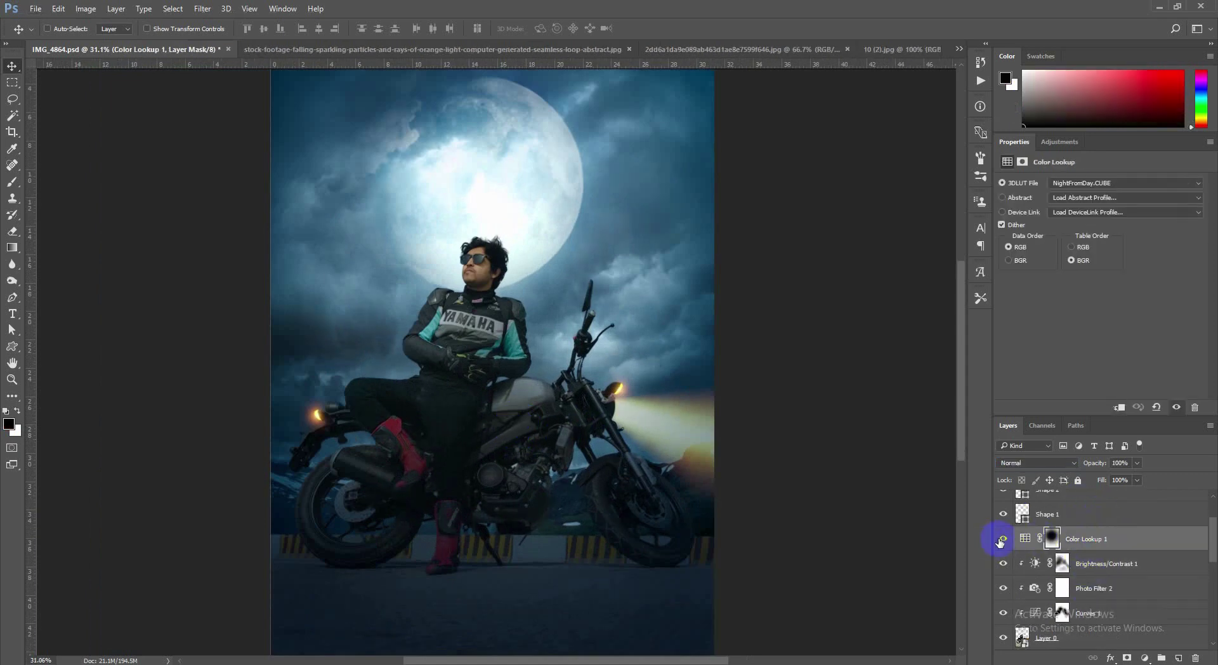
- Add a second Brightness/Contrast adjustment directly above the existing one, clipped to the rider and motorcycle layer
left_click(1117, 564)
left_click(1178, 658)
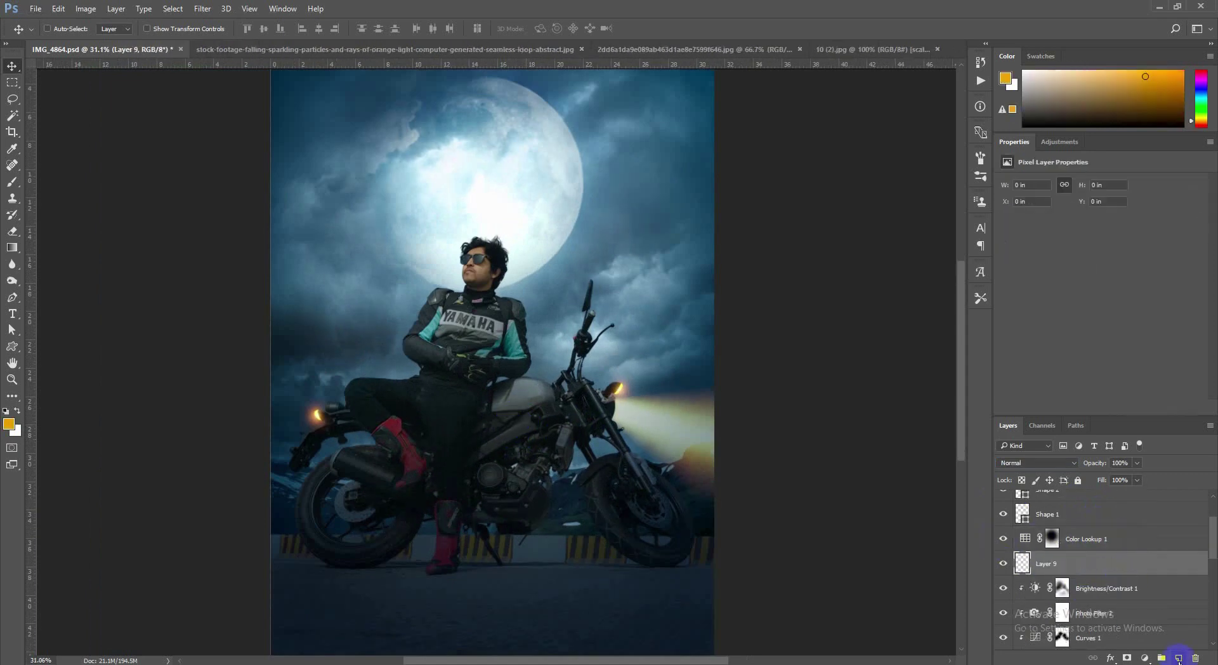
key("Delete")
left_click(1143, 658)
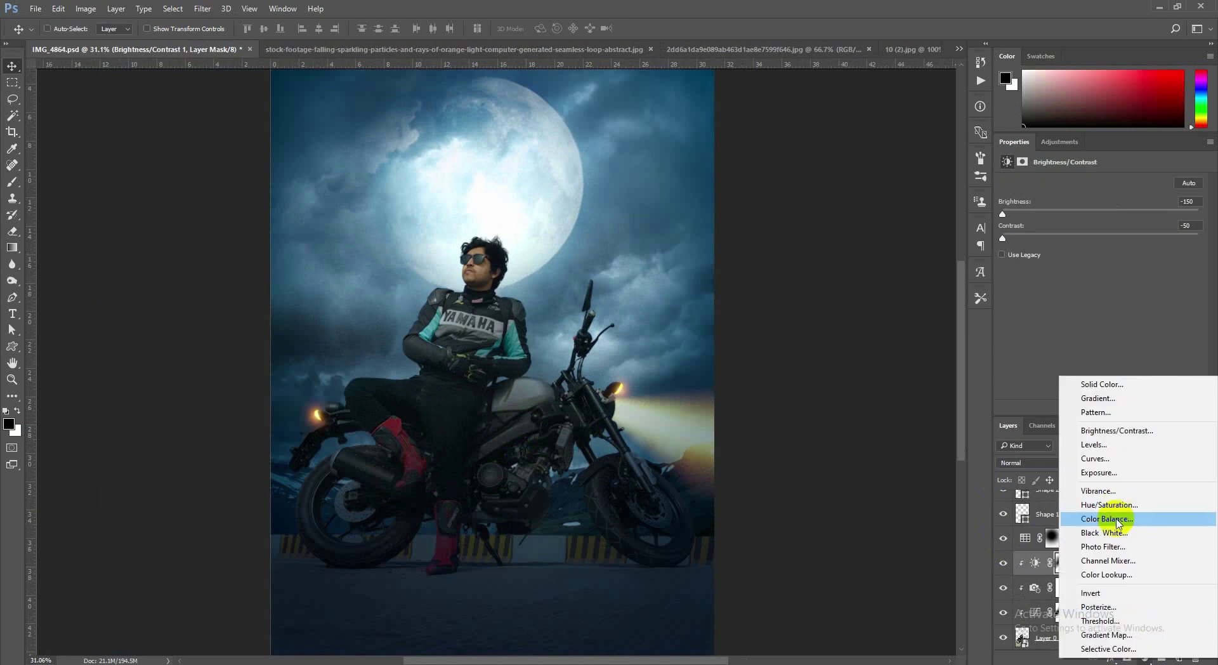
left_click(1117, 430)
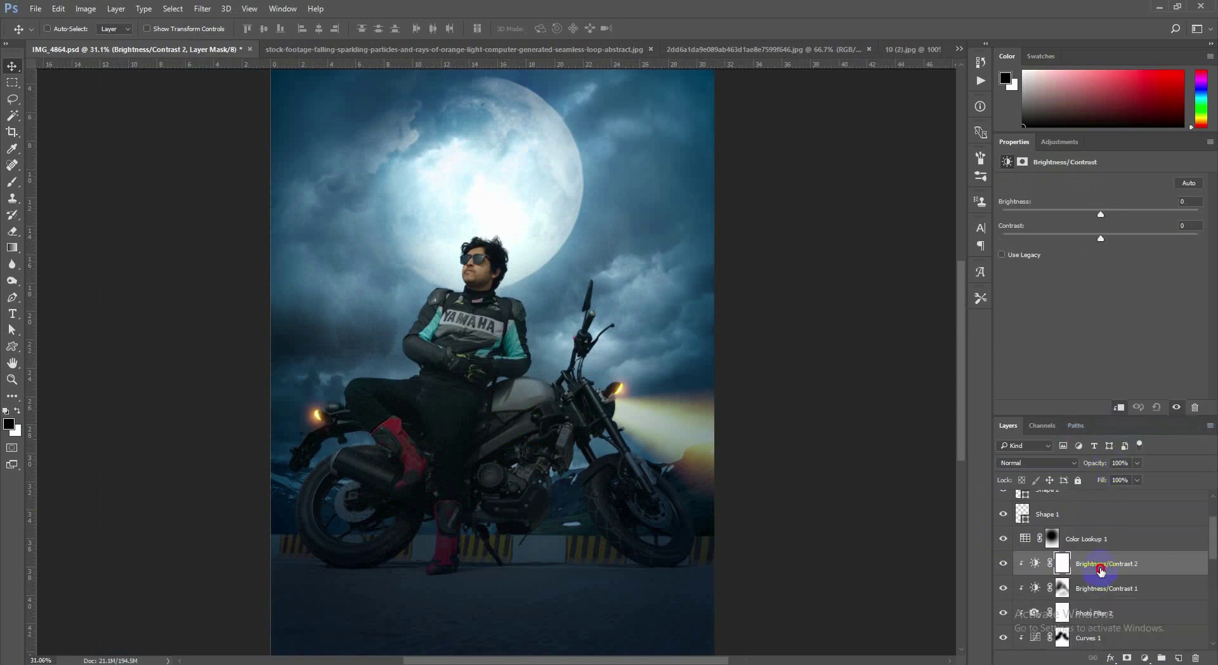
- Set the new Brightness/Contrast adjustment's blend mode to Color Dodge
left_click(1044, 462)
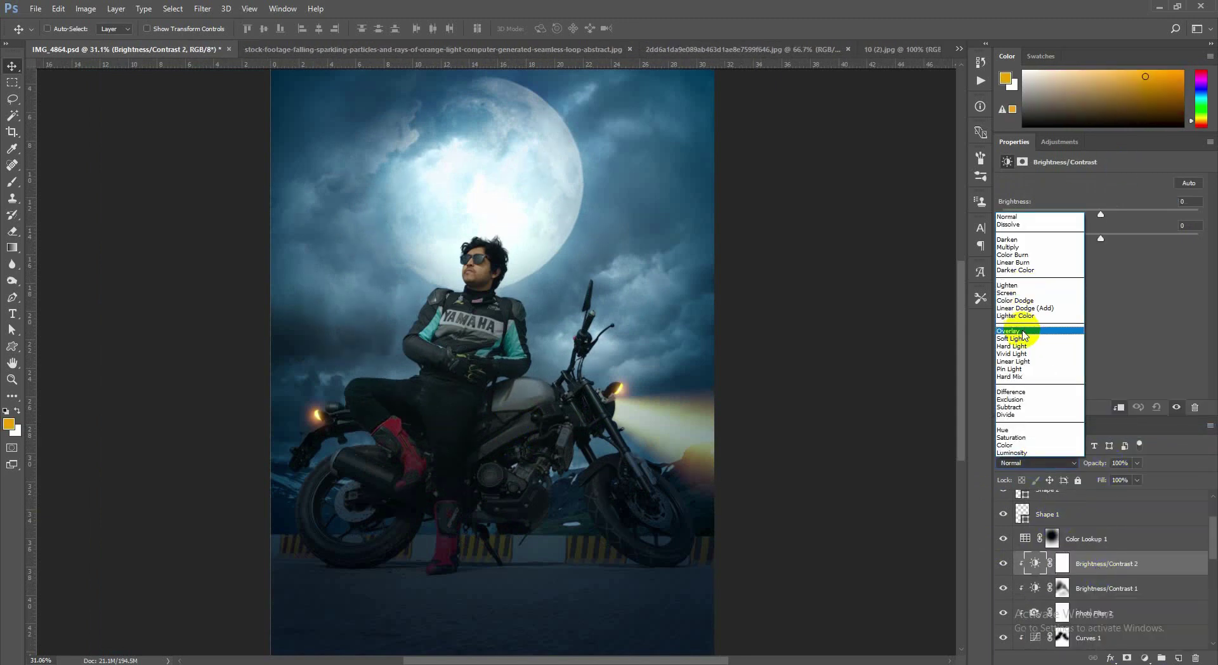
left_click(1023, 331)
scroll(1031, 466, "up", 2)
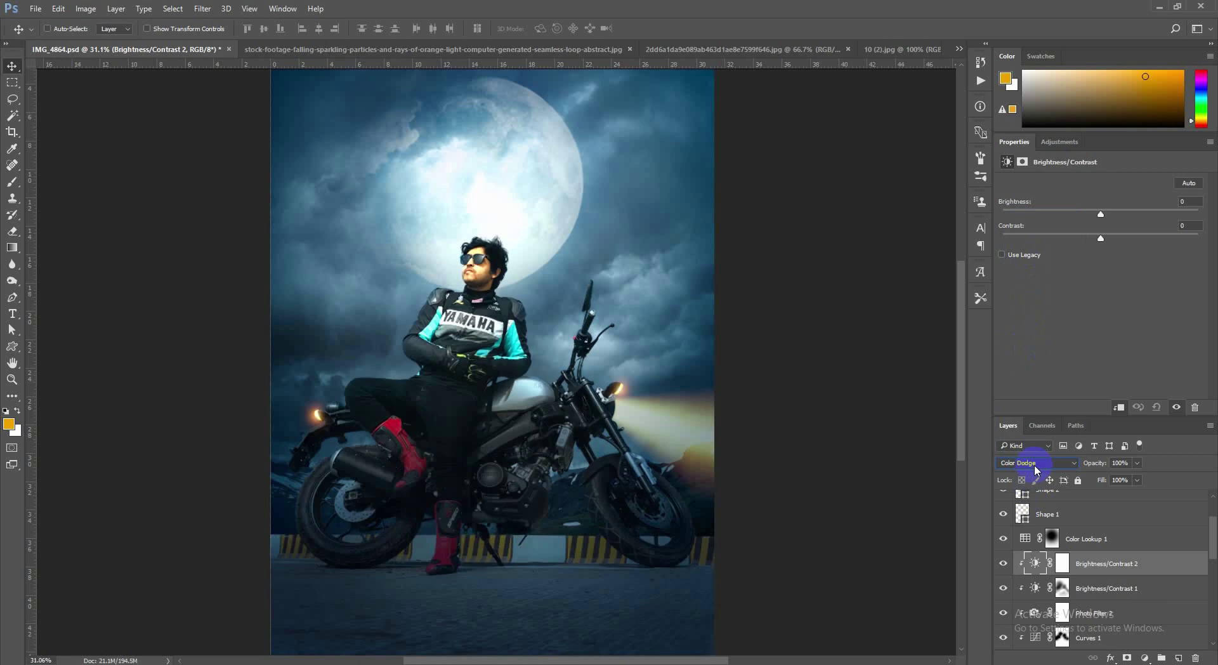
- Preview Screen blending on the second Brightness/Contrast adjustment, keep Color Dodge, and invert its layer mask to black
scroll(1034, 466, "up", 1)
scroll(1033, 463, "down", 1)
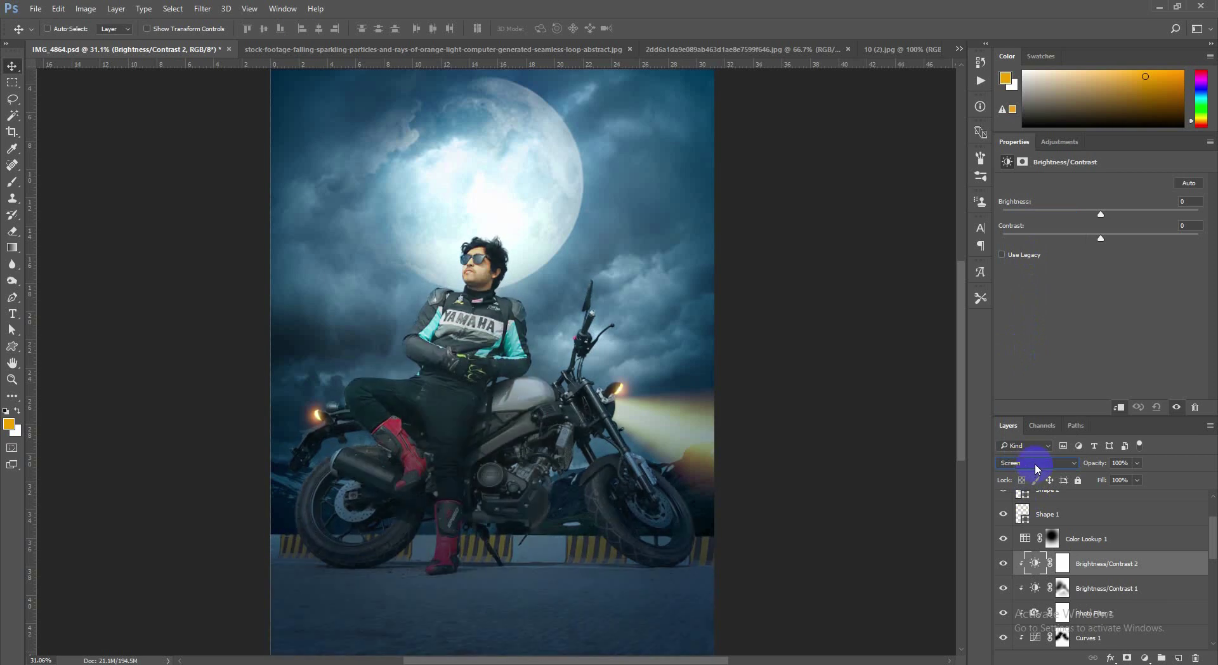
scroll(1033, 463, "up", 1)
left_click(1061, 565)
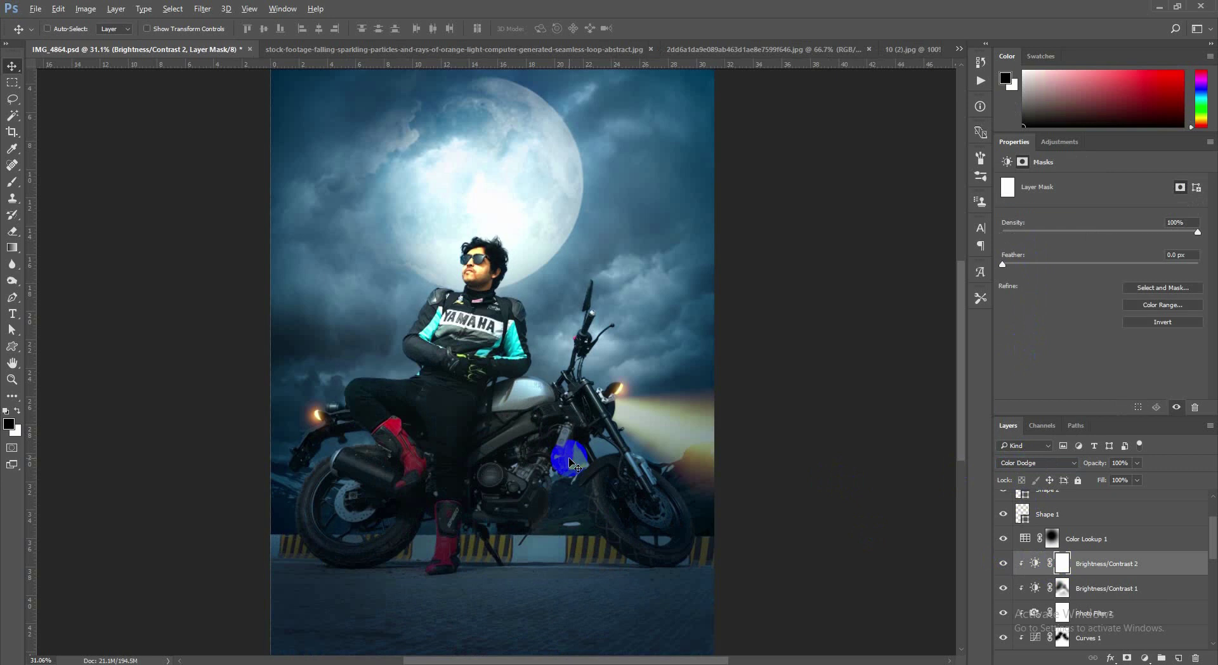
key("ctrl+i")
key("b")
scroll(309, 454, "up", 2)
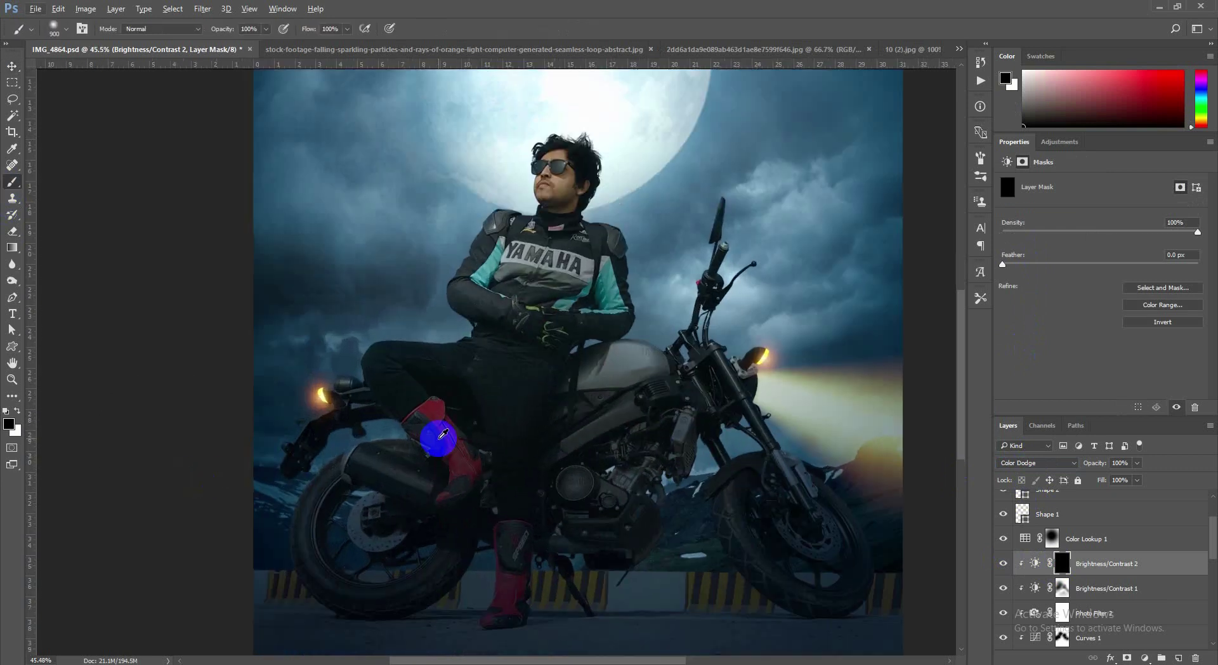
- Paint white with a soft brush on the mask to reveal the brightening around the rear light and rider's raised leg
key("bracketleft")
key("bracketleft")
key("bracketleft")
key("bracketleft")
key("bracketleft")
key("bracketleft")
key("bracketleft")
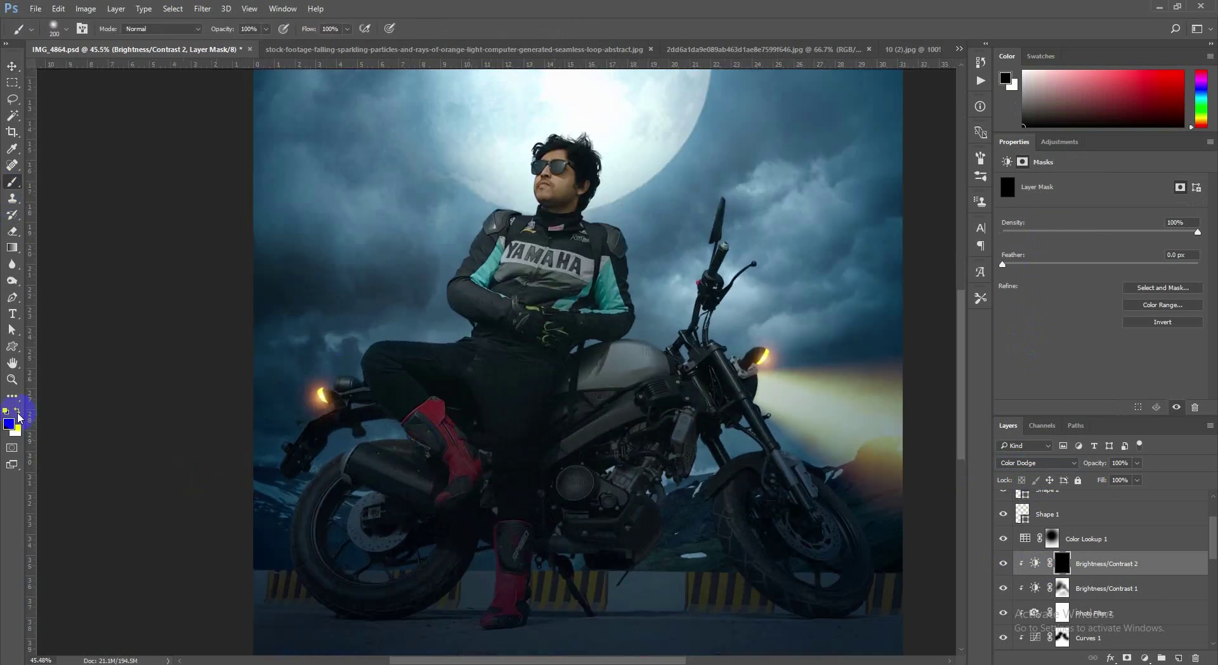
left_click(313, 416)
key("bracketright")
key("bracketright")
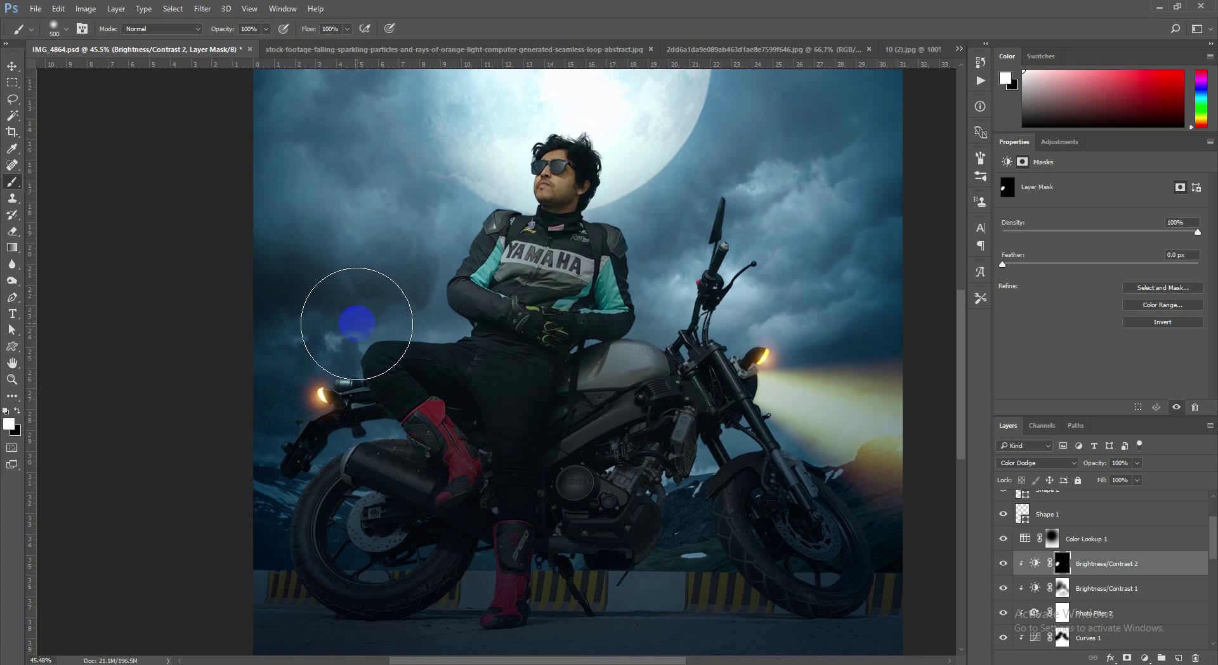
- Undo the full-opacity stroke and paint the mask at 31% opacity over the rider's upper body and the motorcycle's front end
key("bracketleft")
key("bracketleft")
mouse_move(449, 321)
left_mouse_down()
mouse_move(476, 210)
mouse_move(516, 168)
mouse_move(536, 122)
mouse_move(606, 166)
left_mouse_up()
key("ctrl+z")
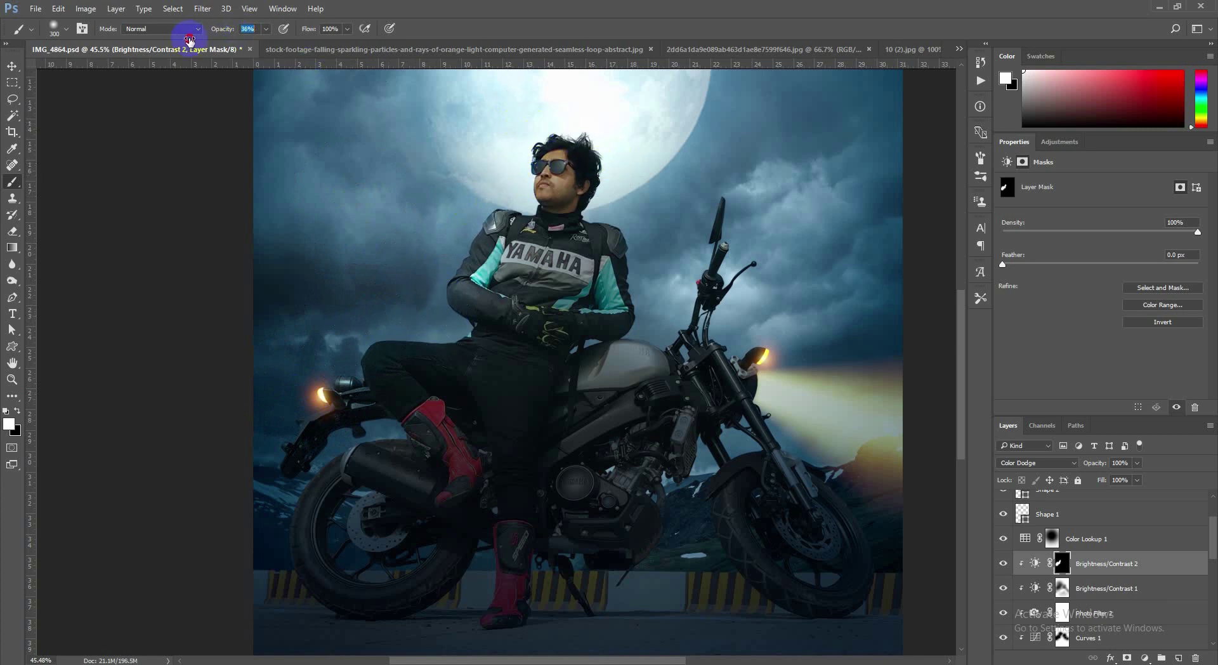
mouse_move(514, 180)
left_mouse_down()
mouse_move(565, 126)
mouse_move(609, 166)
mouse_move(610, 217)
mouse_move(629, 236)
left_mouse_up()
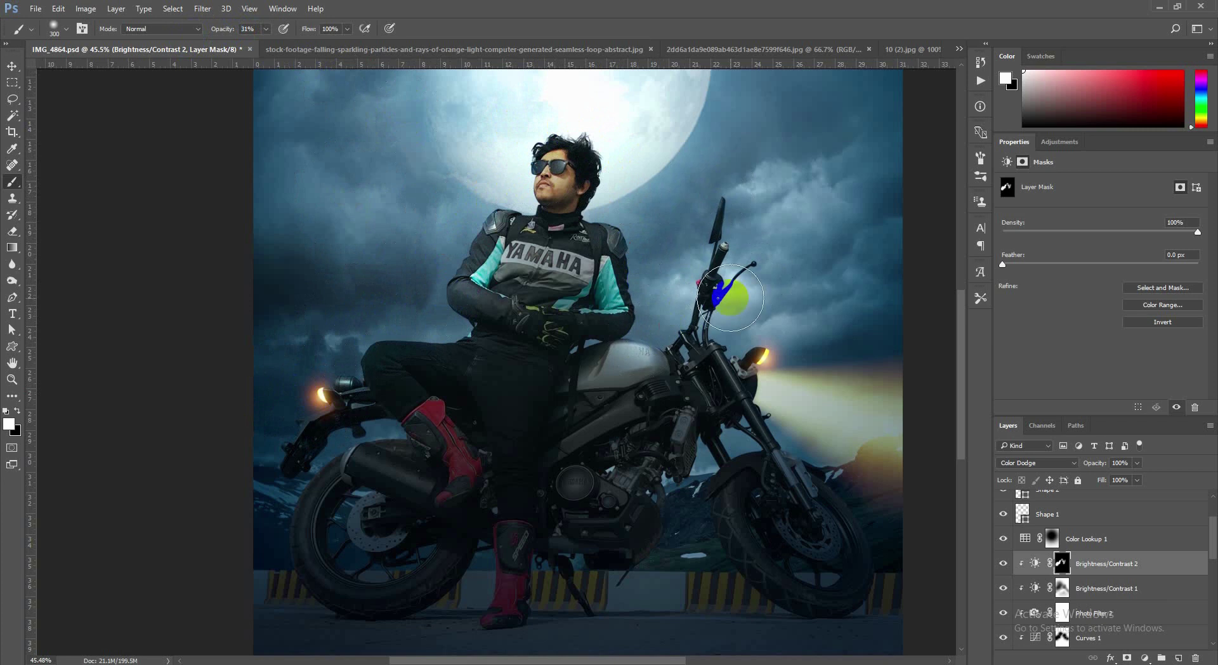
left_click_drag(729, 297, 743, 351)
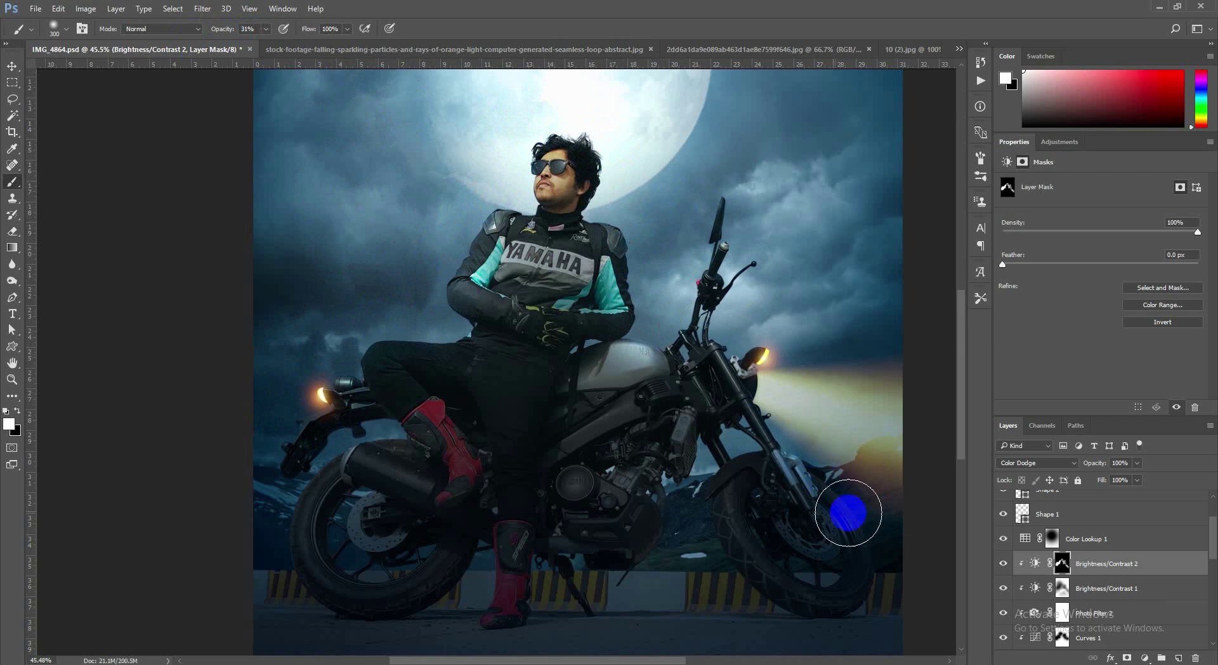
scroll(573, 530, "down", 4)
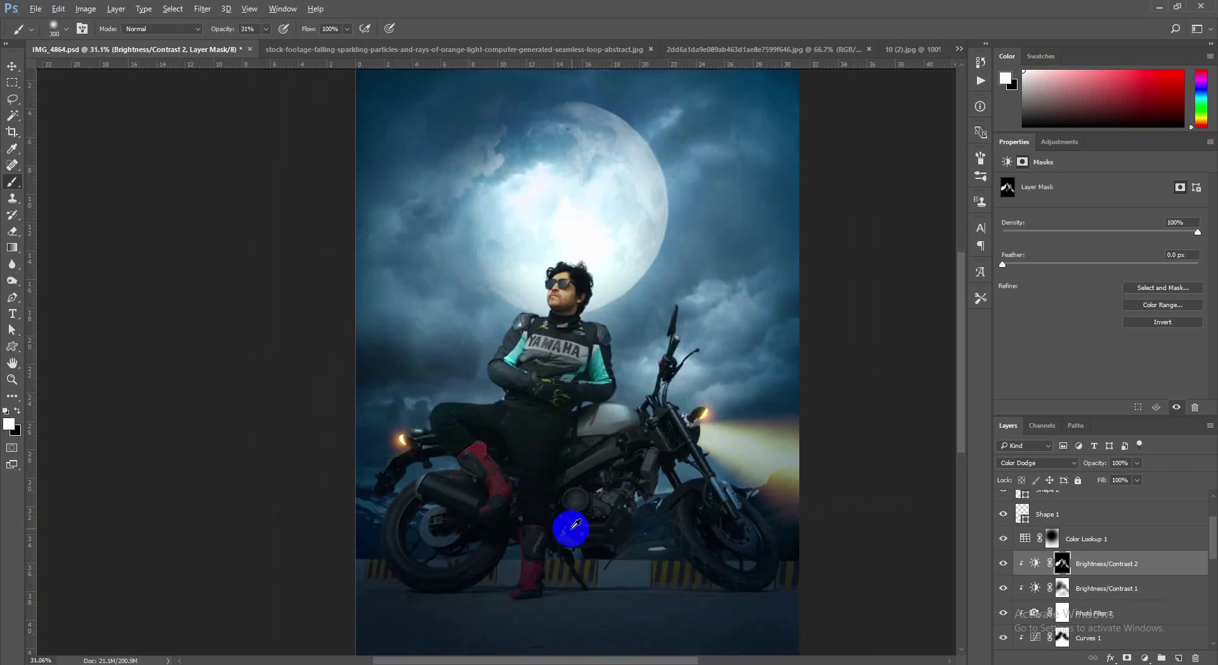
- Enlarge the brush to 700 and paint white on the mask across the wheels and lower part of the motorcycle
key("bracketright")
key("bracketright")
key("bracketright")
key("bracketright")
scroll(775, 603, "down", 1)
left_click_drag(664, 580, 454, 573)
scroll(875, 530, "down", 4)
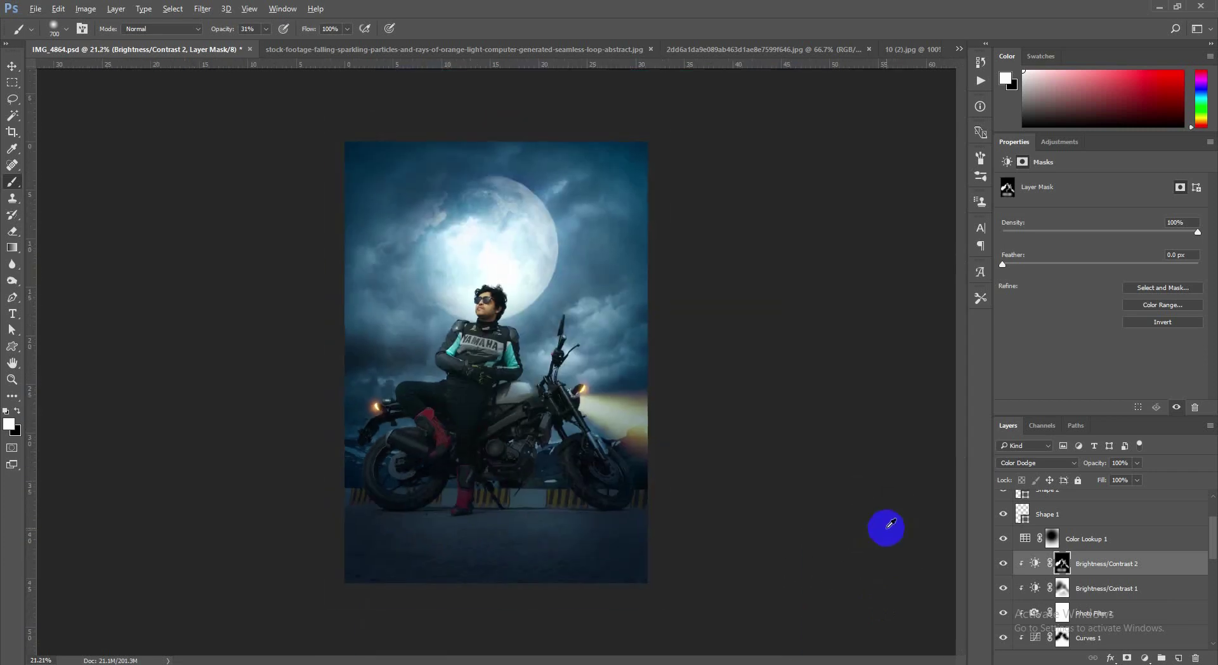
scroll(480, 422, "up", 2)
left_click(12, 66)
scroll(626, 422, "down", 2)
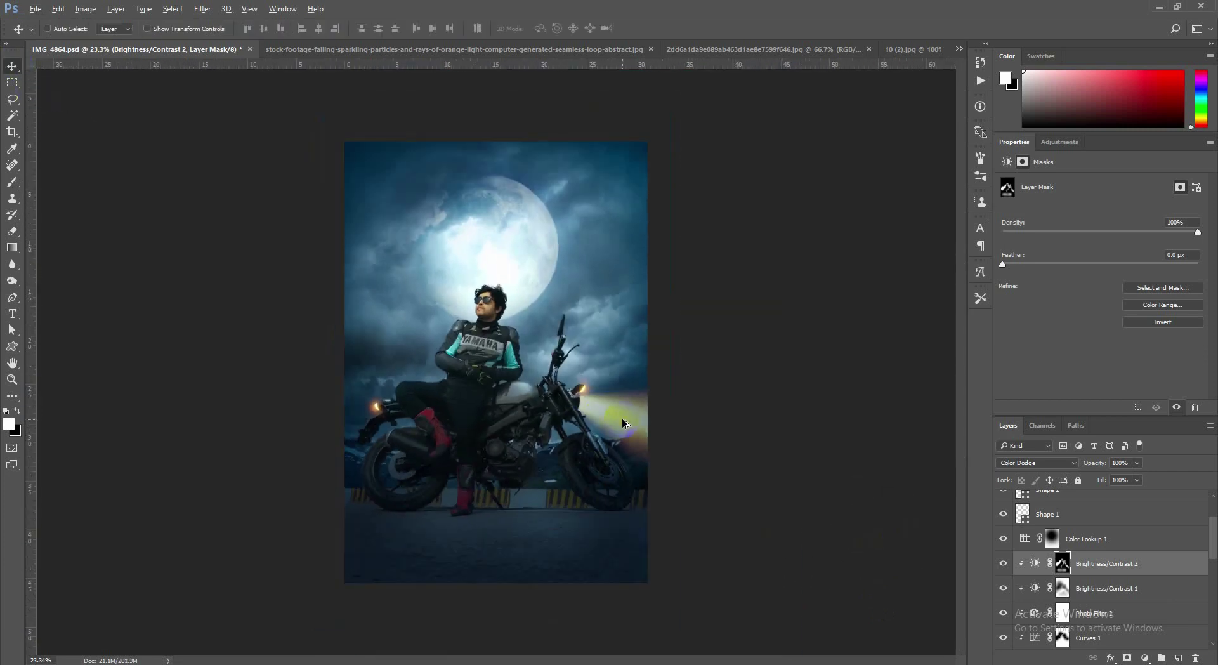
scroll(627, 422, "up", 2)
scroll(1060, 562, "up", 3)
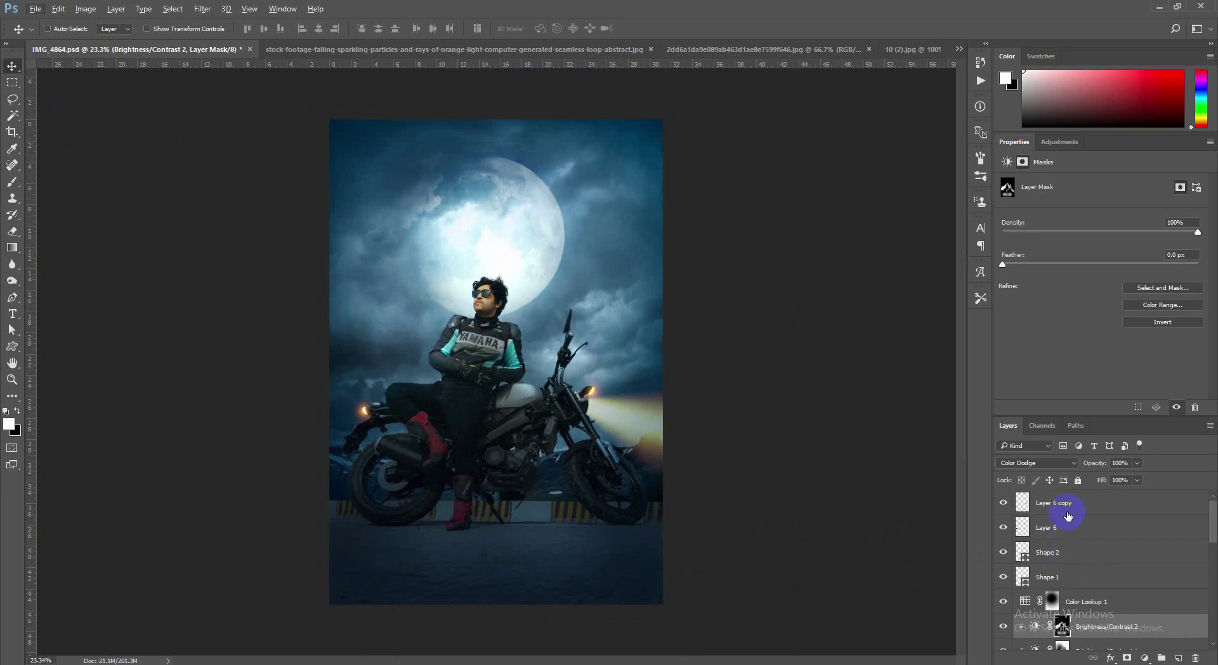
- Close the orange light-ray image and bring the orange lens flare image into the composite above Layer 6 copy
left_click(1065, 507)
left_click(353, 46)
left_click(639, 50)
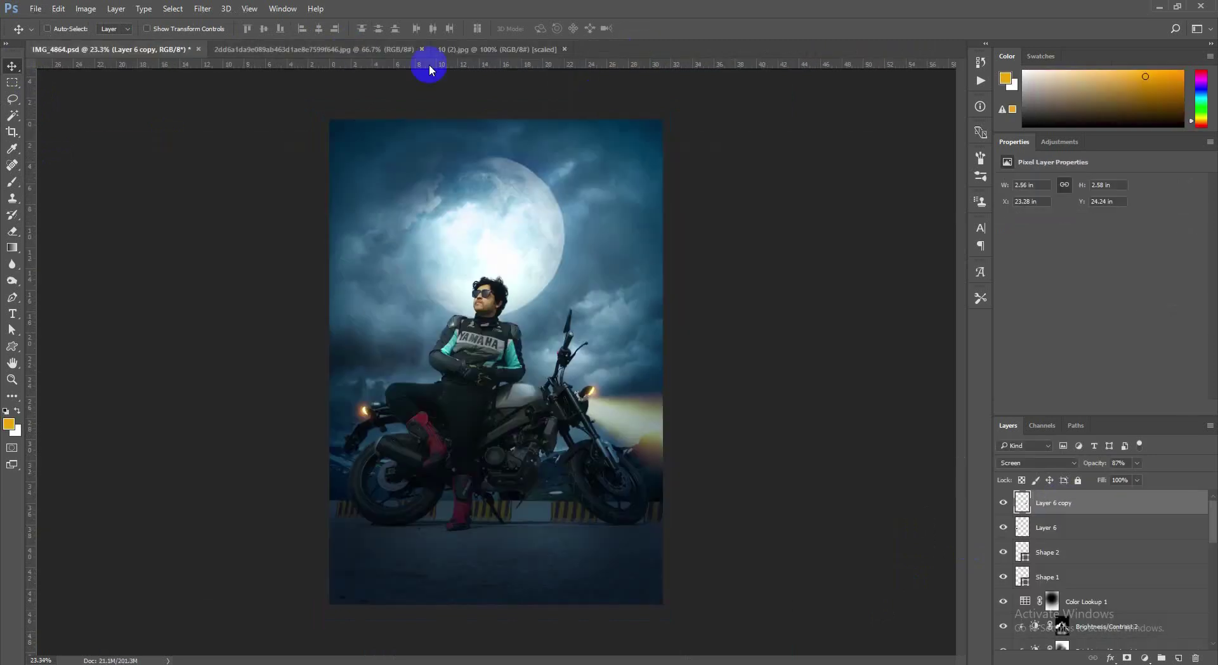
left_click(397, 50)
left_click(66, 49)
left_click_drag(66, 48, 652, 443)
- Flip the lens flare horizontally, set its blend mode to Screen, and position it over the motorcycle's headlight
key("ctrl+t")
right_click(581, 435)
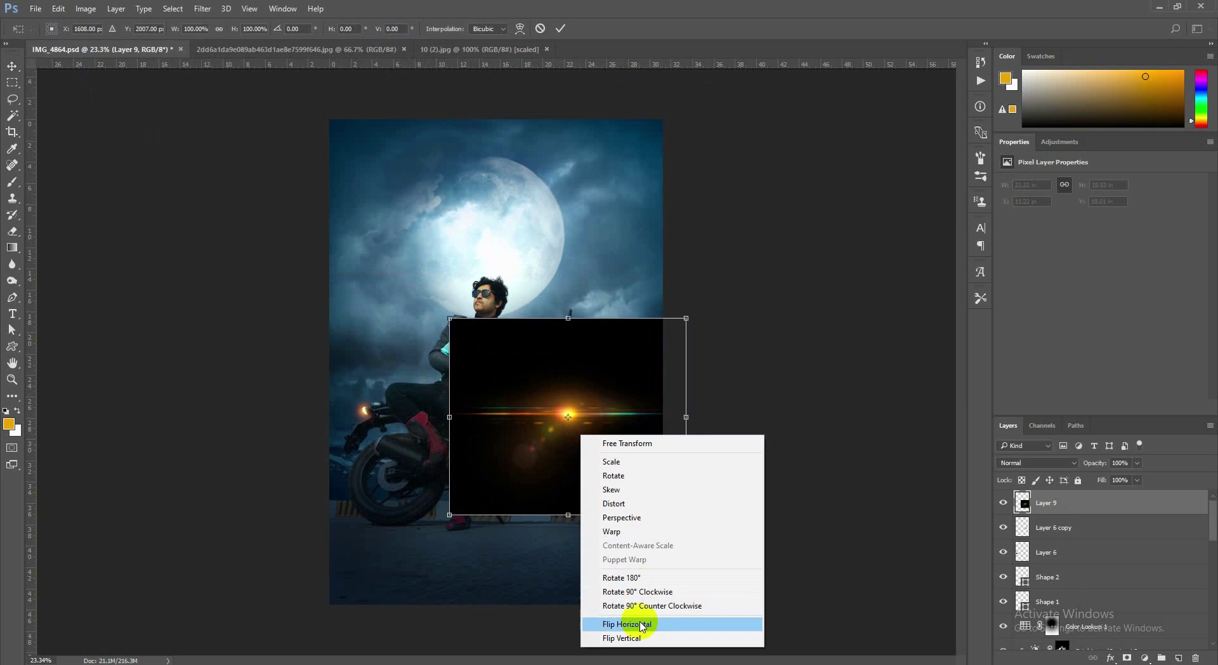
left_click(714, 620)
left_click(1037, 462)
left_click(1013, 293)
left_click_drag(590, 409, 617, 400)
key("Return")
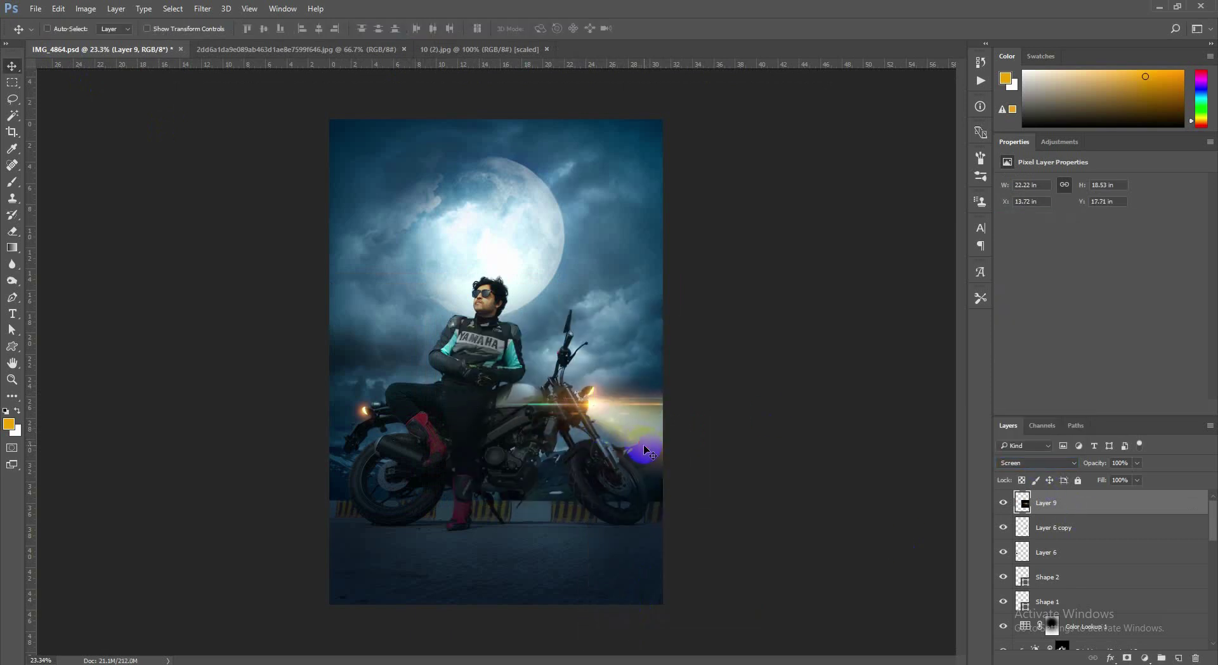
left_click_drag(636, 438, 636, 440)
left_click(1055, 549)
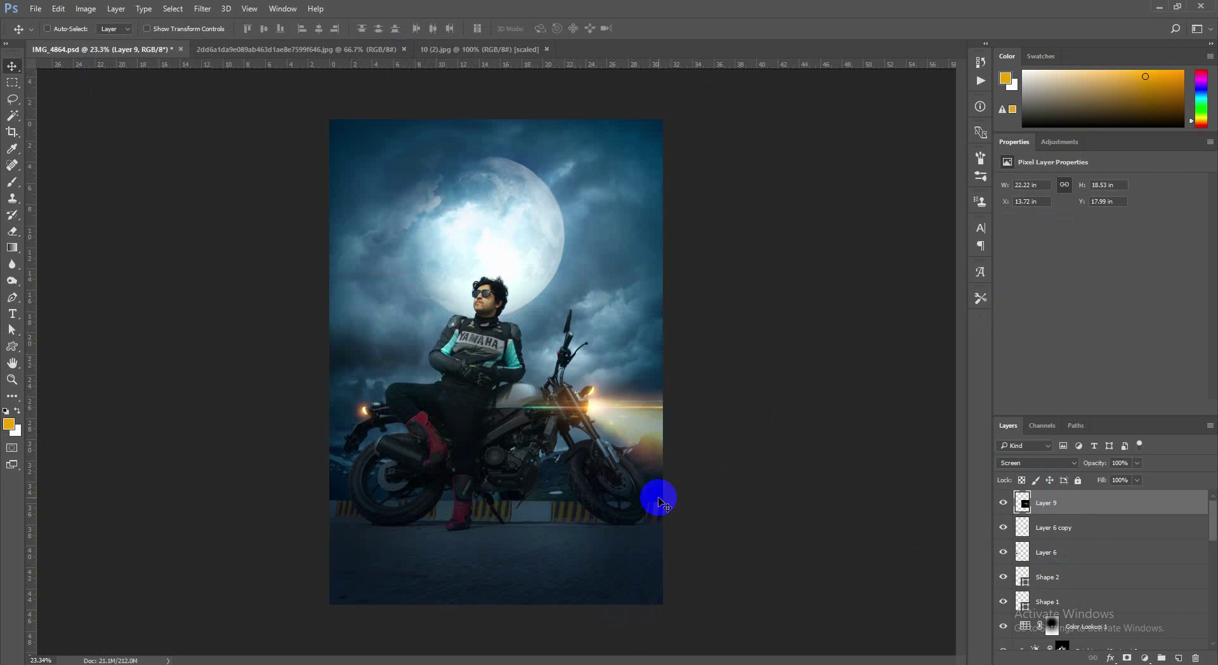
mouse_move(1053, 552)
left_mouse_down()
mouse_move(1050, 634)
mouse_move(1045, 564)
left_mouse_up()
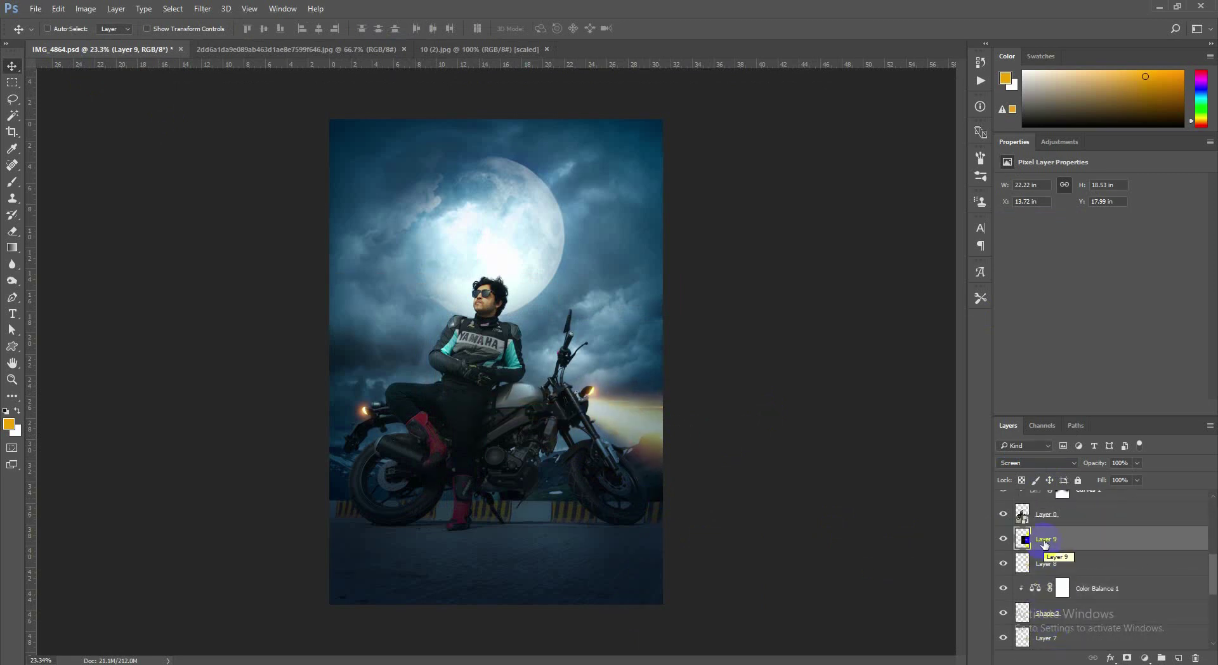
key("ctrl+z")
- Bring the gold streak flare from 10 (2).jpg into the composite as a new layer with Screen blending
left_click(516, 49)
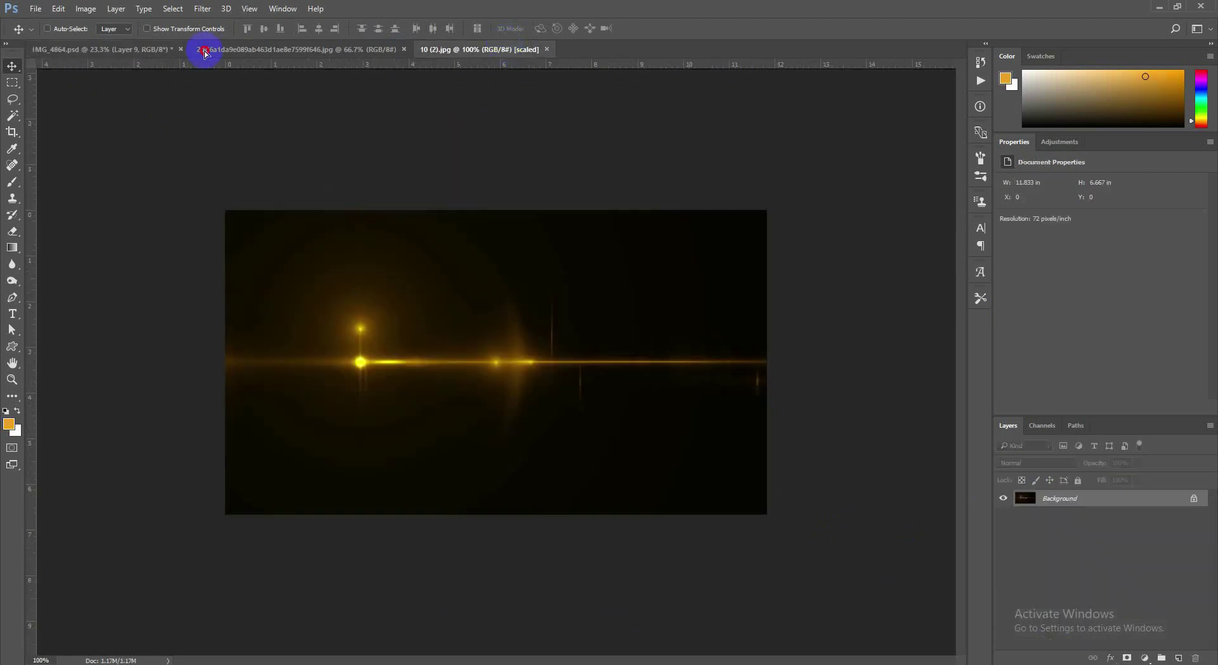
left_click_drag(145, 51, 396, 260)
left_click(1037, 462)
left_click(1015, 295)
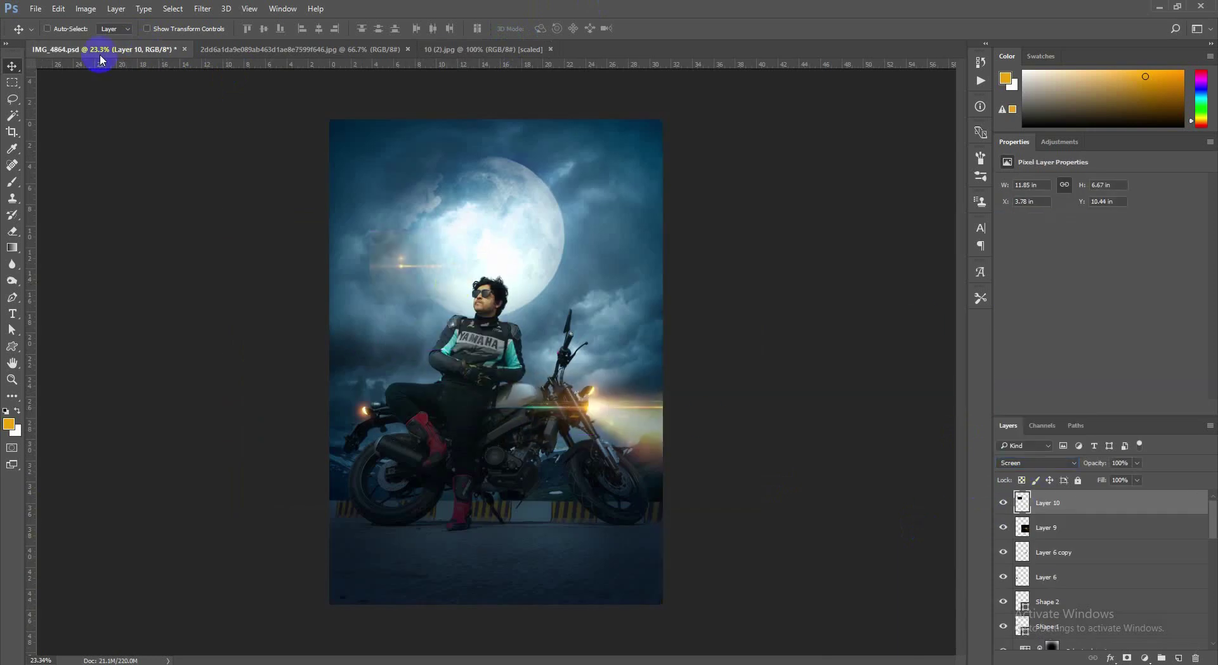
- Darken the gold streak flare's background with Levels by raising the shadow input level to about 24
left_click(86, 8)
mouse_move(104, 39)
left_click(244, 53)
left_click_drag(693, 272, 708, 272)
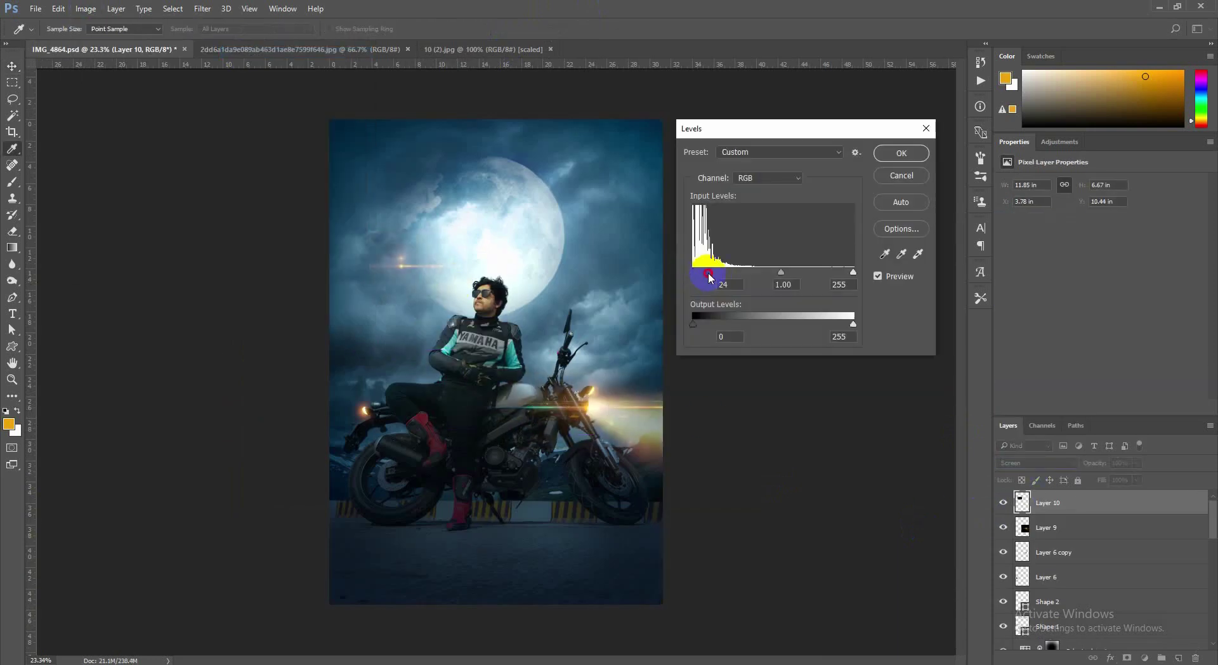
left_click(902, 153)
- Enlarge the gold flare to about 47.43 by 26.68 in across the motorcycle and compare it with Layer 9 hidden and shown
key("v")
left_click_drag(464, 403, 496, 501)
key("ctrl+t")
left_click_drag(424, 448, 612, 556)
left_click_drag(385, 422, 630, 425)
key("Return")
left_click(1003, 531)
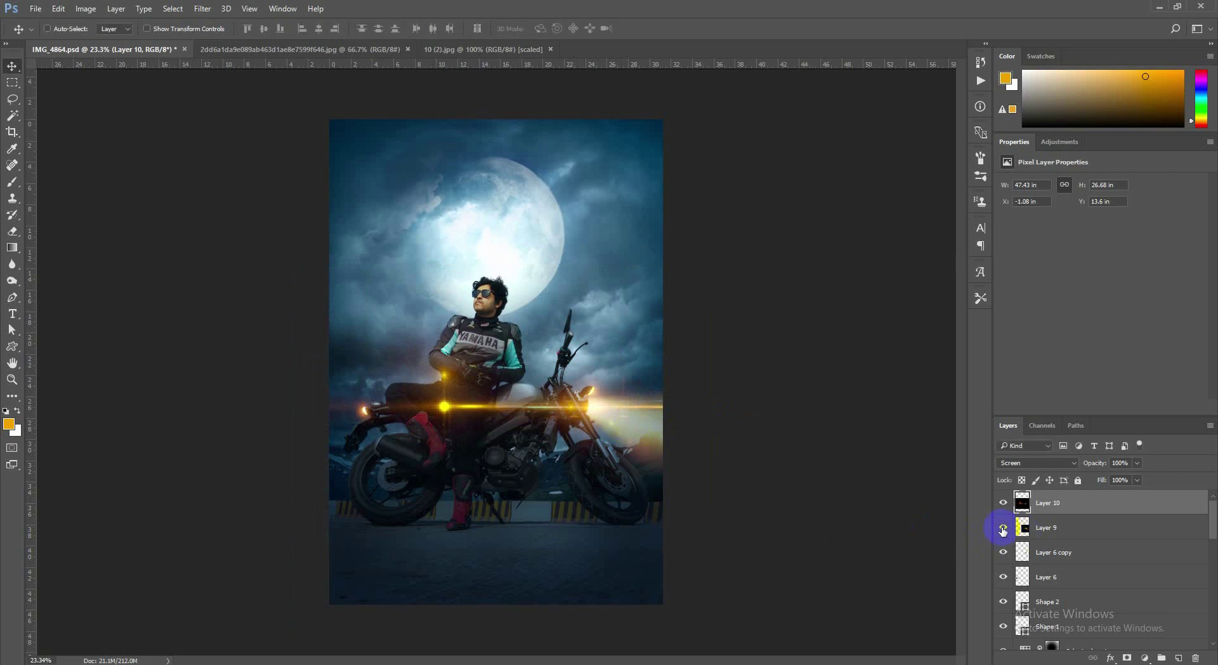
left_click(1002, 531)
left_click(1003, 530)
left_click(1002, 530)
- Move the gold flare so its streak lines up with the motorcycle's rear turn signal
scroll(569, 484, "up", 3)
key("ctrl+t")
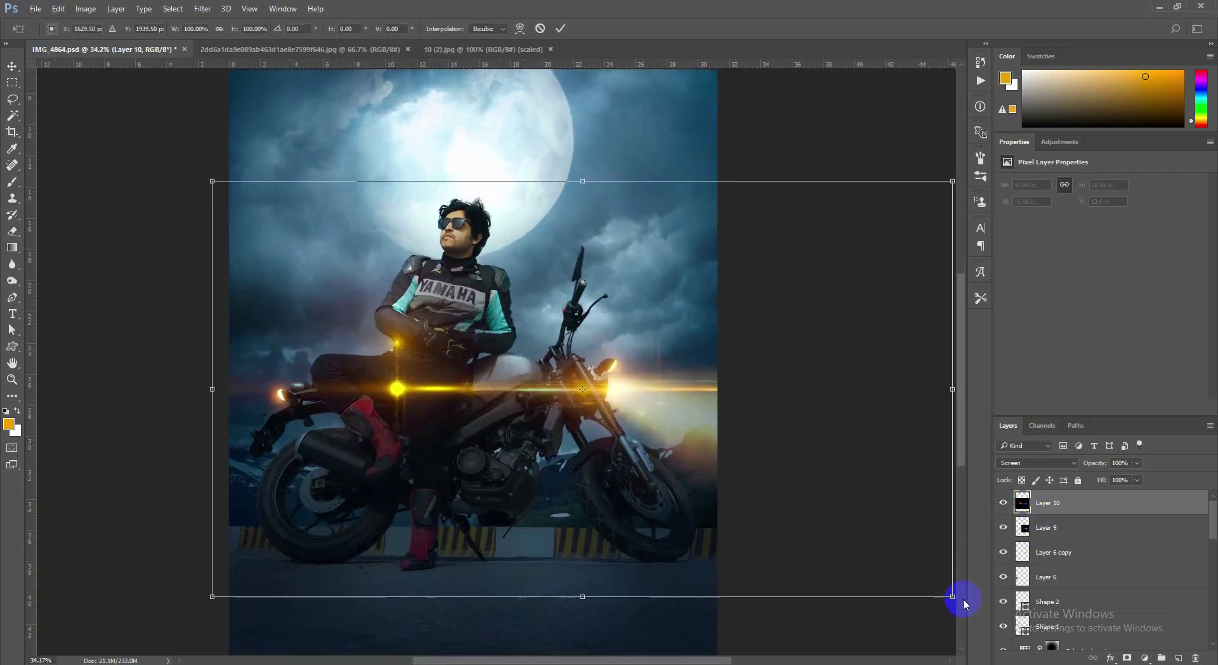
left_click_drag(773, 494, 423, 306)
left_click_drag(446, 481, 468, 470)
key("Return")
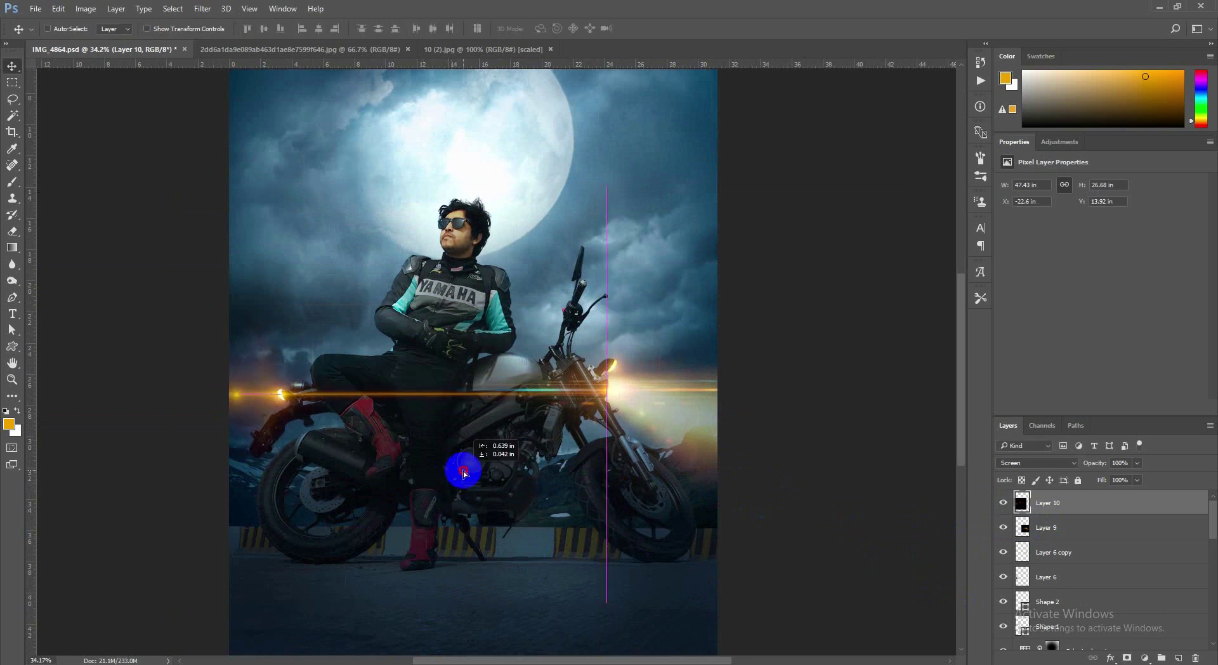
scroll(424, 494, "down", 3)
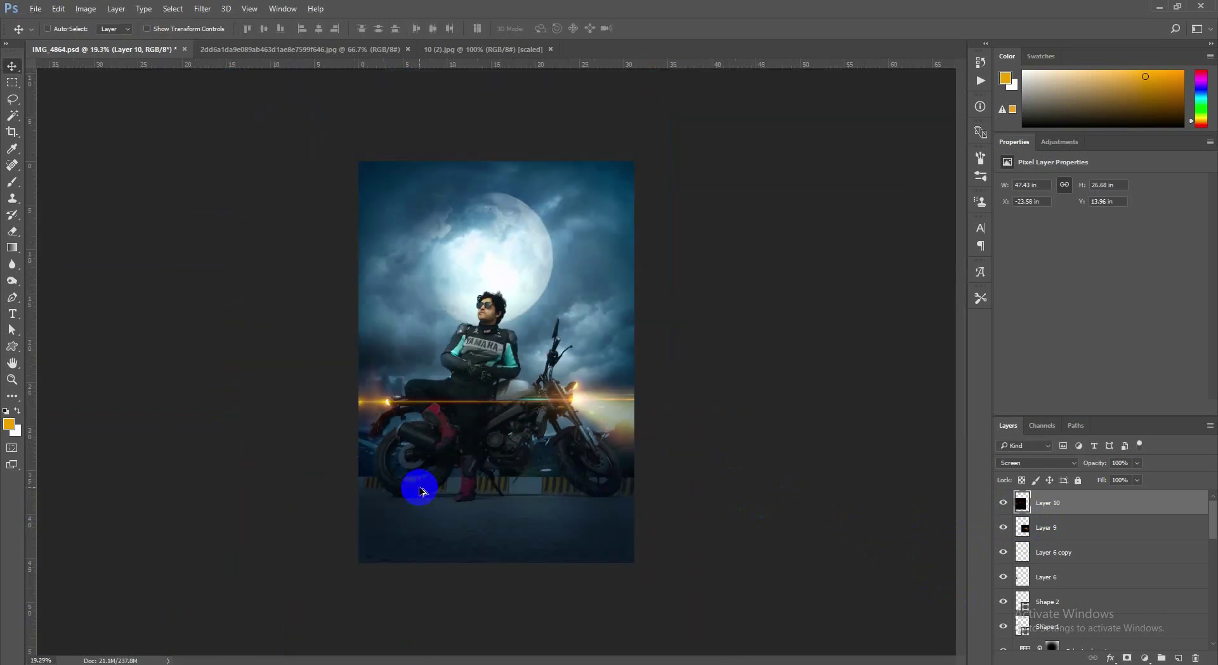
scroll(419, 489, "up", 2)
left_click_drag(418, 489, 433, 484)
- Scale the gold flare down to about 17.18 by 9.67 in, flip it horizontally, and align its streak with the rear turn signal
key("ctrl+t")
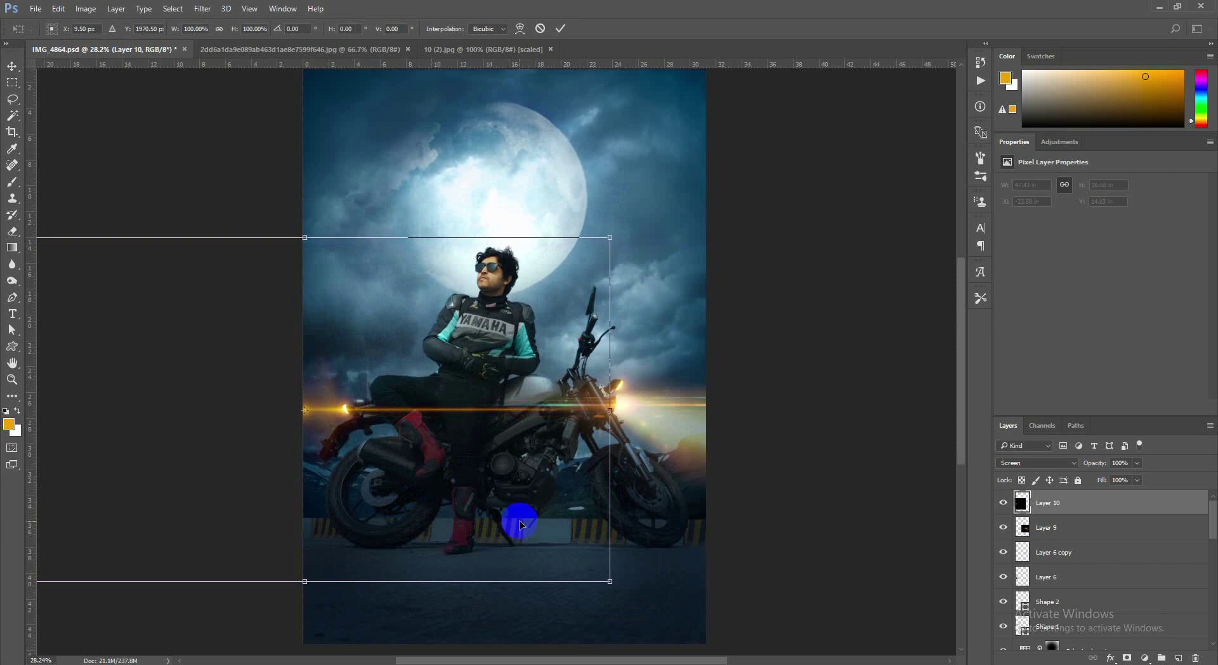
left_click_drag(605, 582, 413, 472)
scroll(332, 446, "up", 10)
left_click_drag(322, 380, 404, 386)
right_click(403, 387)
left_click(475, 571)
left_click_drag(394, 442, 440, 384)
key("Return")
- Erase the gold flare's bright spots over the rider's leg with a large soft eraser at 20% opacity
left_click(12, 230)
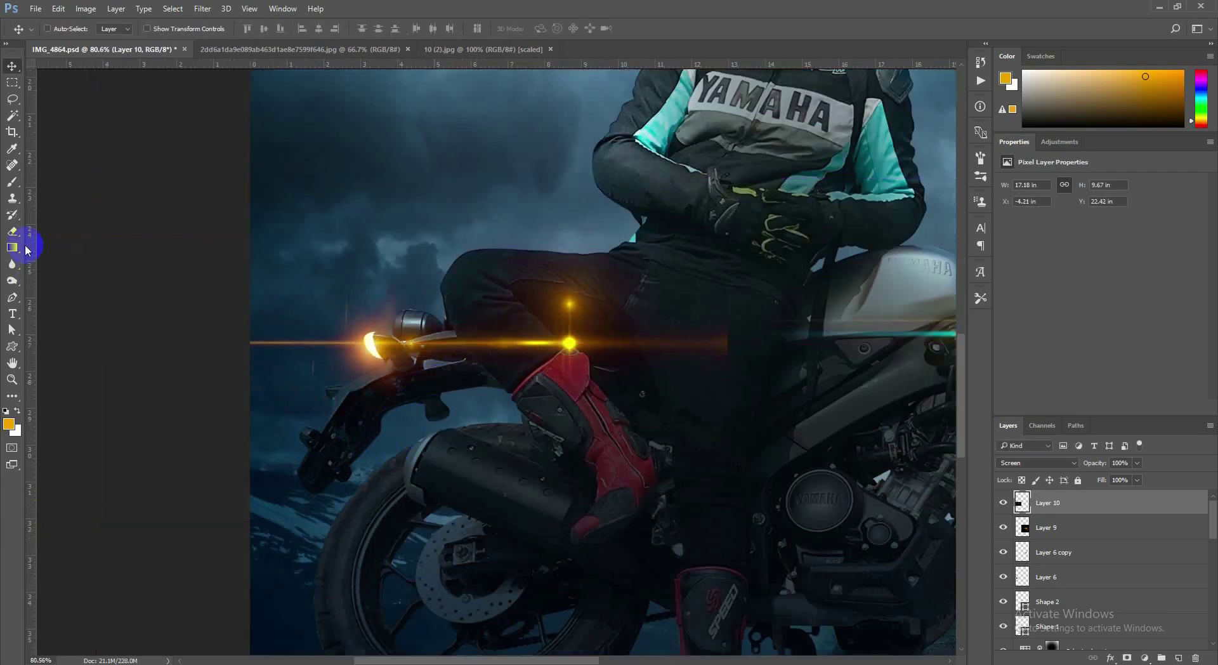
left_click(645, 351)
left_click(644, 351)
left_click(644, 350)
left_click(645, 350)
left_click(645, 350)
left_click(633, 359)
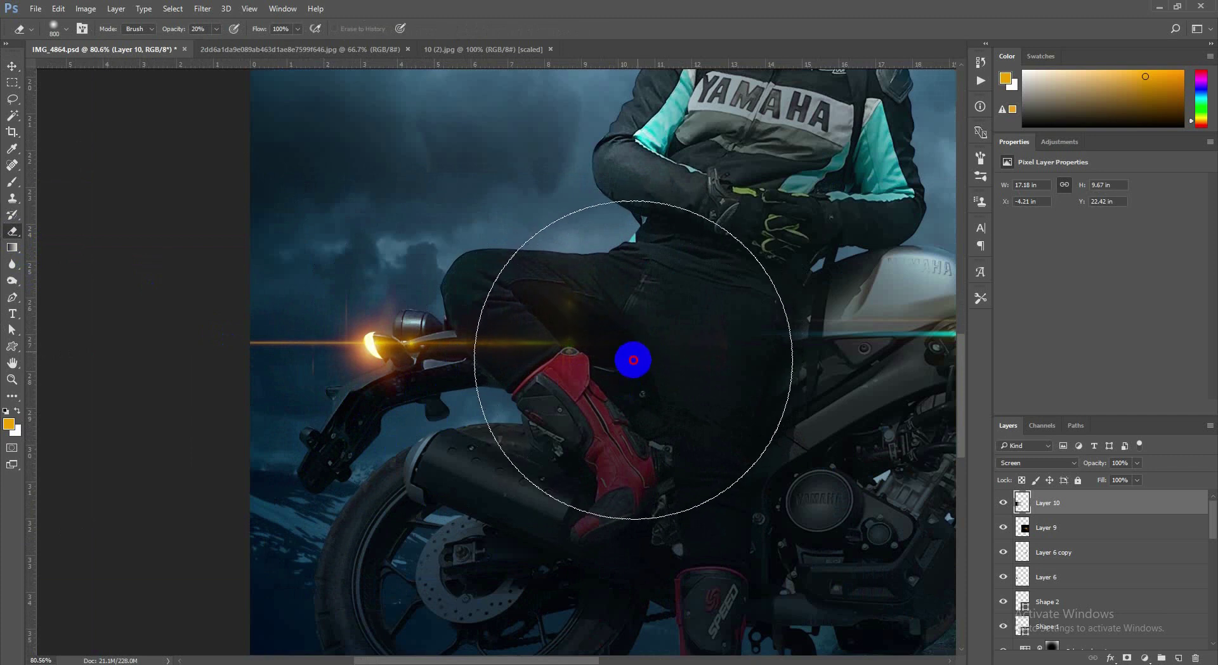
left_click(633, 359)
key("bracketleft")
key("bracketleft")
key("bracketleft")
key("bracketleft")
key("bracketleft")
key("bracketleft")
key("bracketleft")
key("bracketleft")
key("bracketleft")
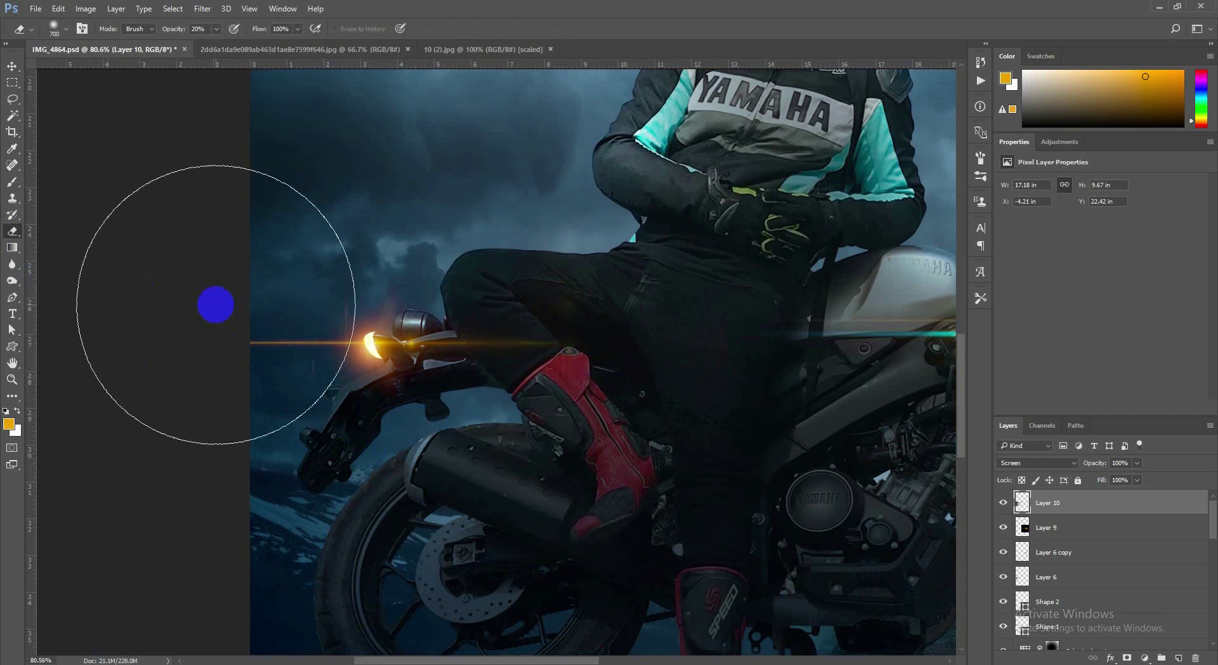
- Duplicate the gold flare layer, move the copy to the motorcycle's front end, and hide Layer 9
left_click(12, 67)
left_click_drag(536, 364, 617, 436)
left_click_drag(579, 452, 325, 463)
left_click_drag(345, 415, 882, 349)
left_click_drag(812, 377, 526, 198)
left_click(1003, 556)
key("ctrl+t")
mouse_move(637, 370)
left_mouse_down()
mouse_move(584, 403)
mouse_move(573, 389)
mouse_move(584, 334)
mouse_move(571, 336)
left_mouse_up()
left_click_drag(814, 355, 799, 524)
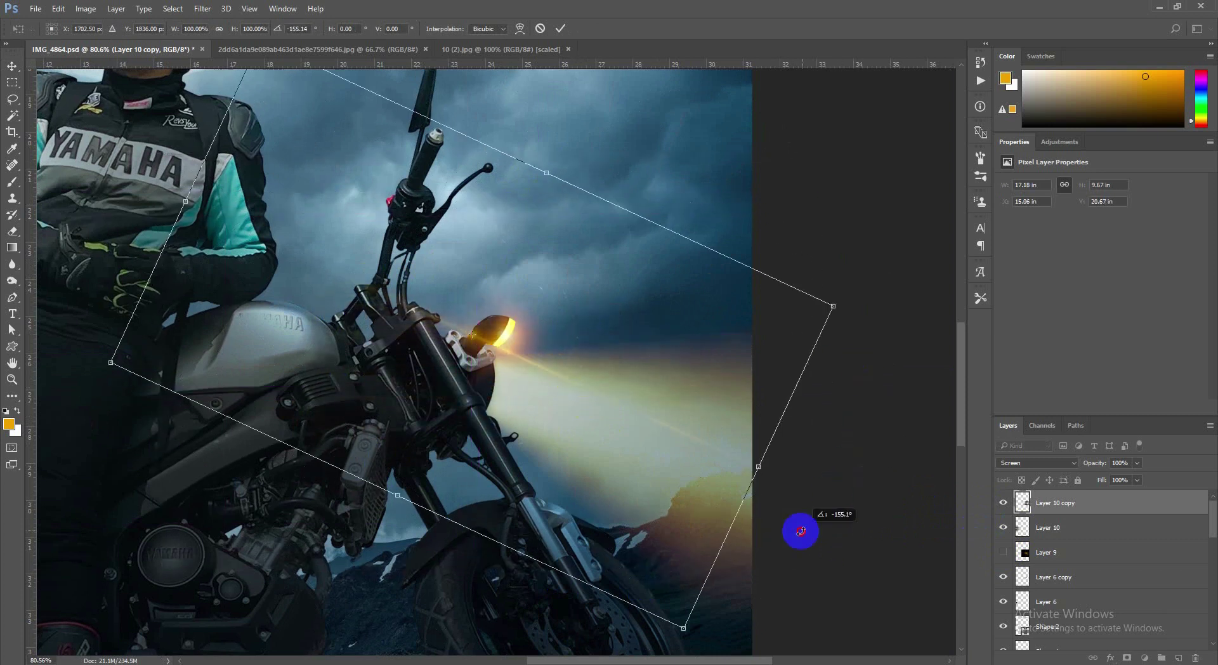
left_click_drag(540, 416, 556, 431)
left_click(540, 28)
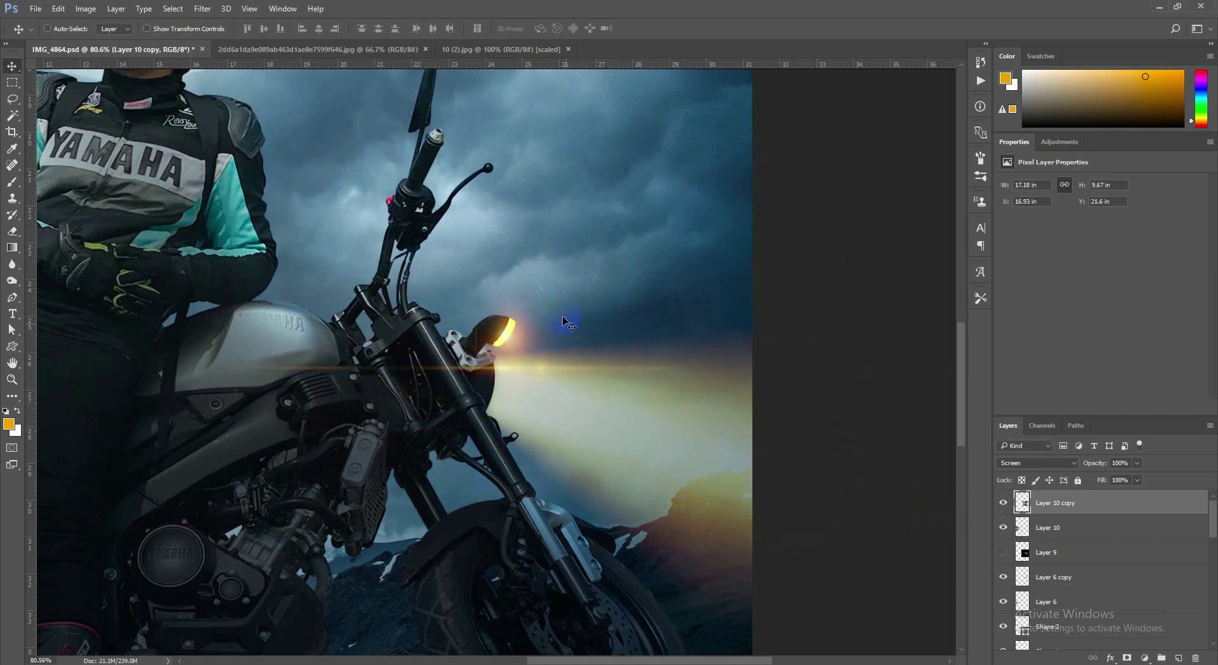
- Position the copied gold flare over the front turn signal and show Layer 9 again
mouse_move(562, 314)
left_mouse_down()
mouse_move(569, 342)
mouse_move(556, 334)
left_mouse_up()
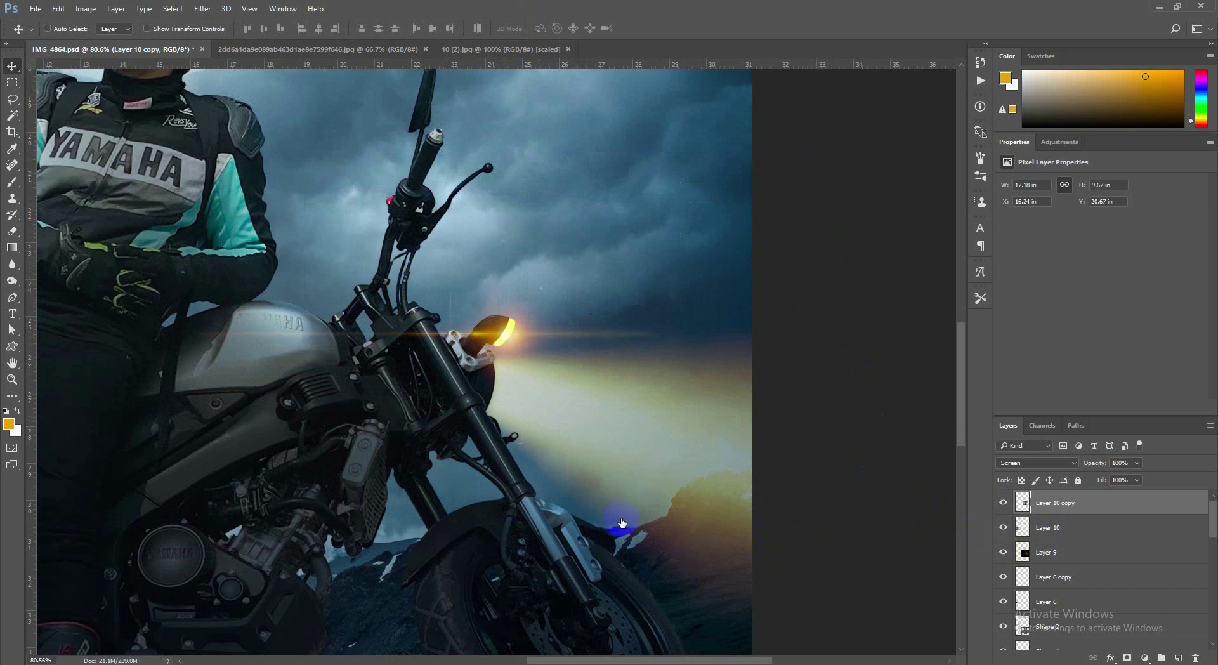
scroll(620, 523, "down", 12)
scroll(621, 523, "up", 1)
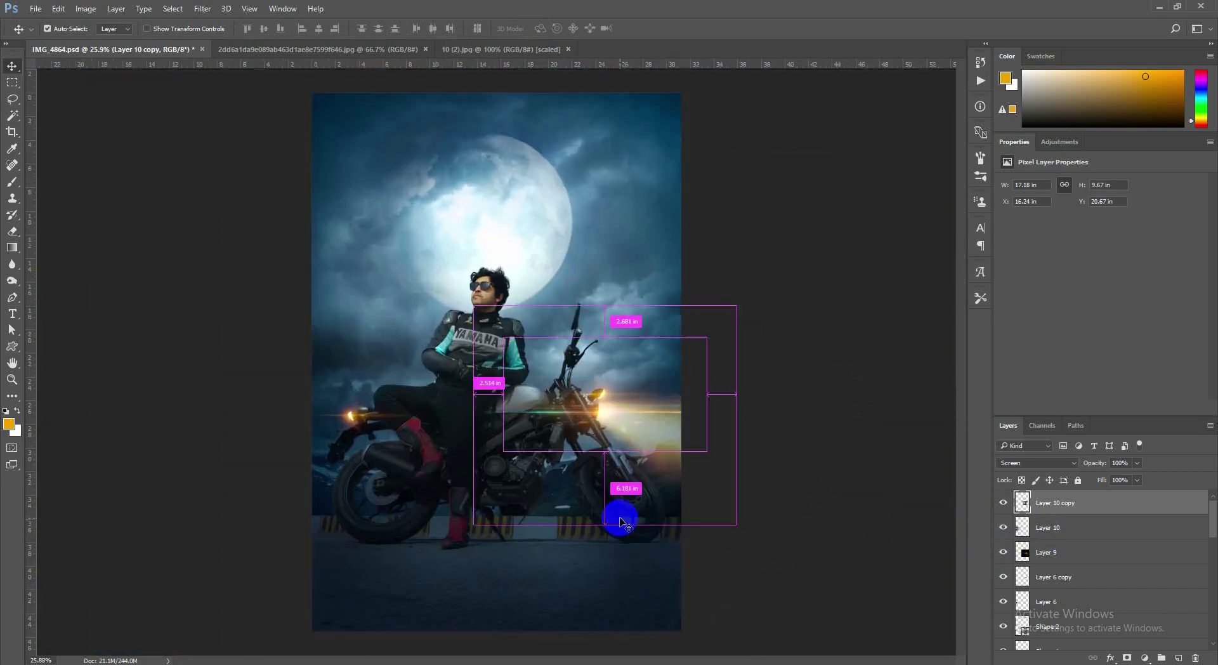
scroll(621, 523, "down", 1)
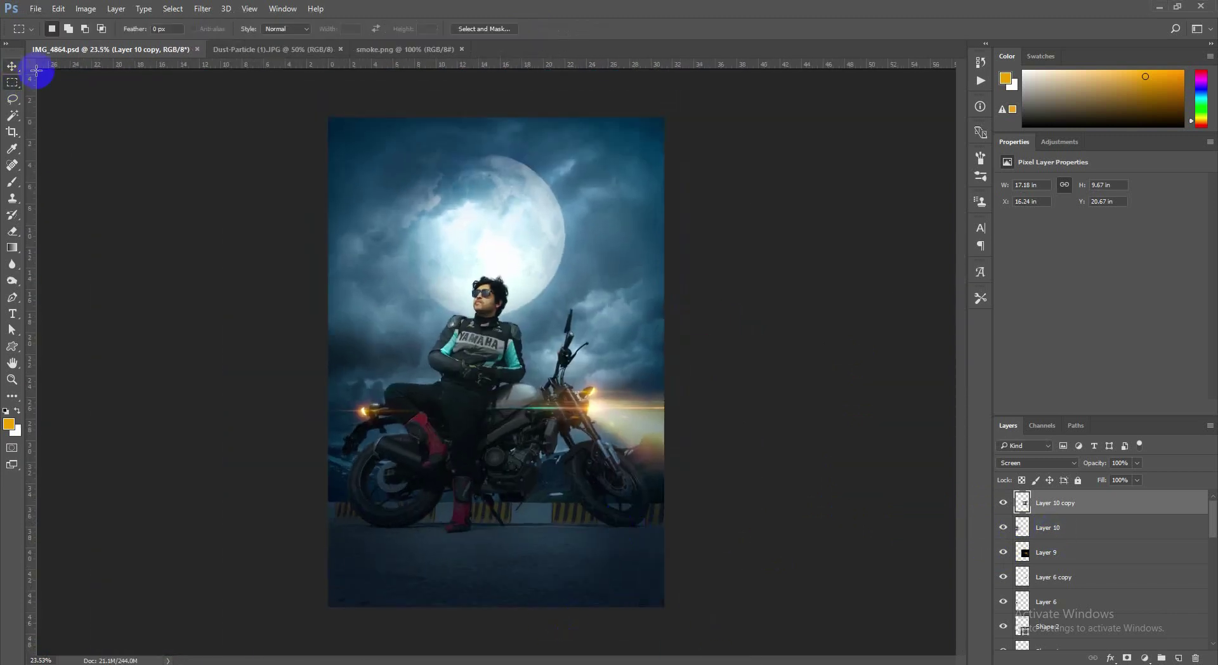
- Bring the Dust-Particle (1).JPG image into the composite as a new top layer
left_click(235, 49)
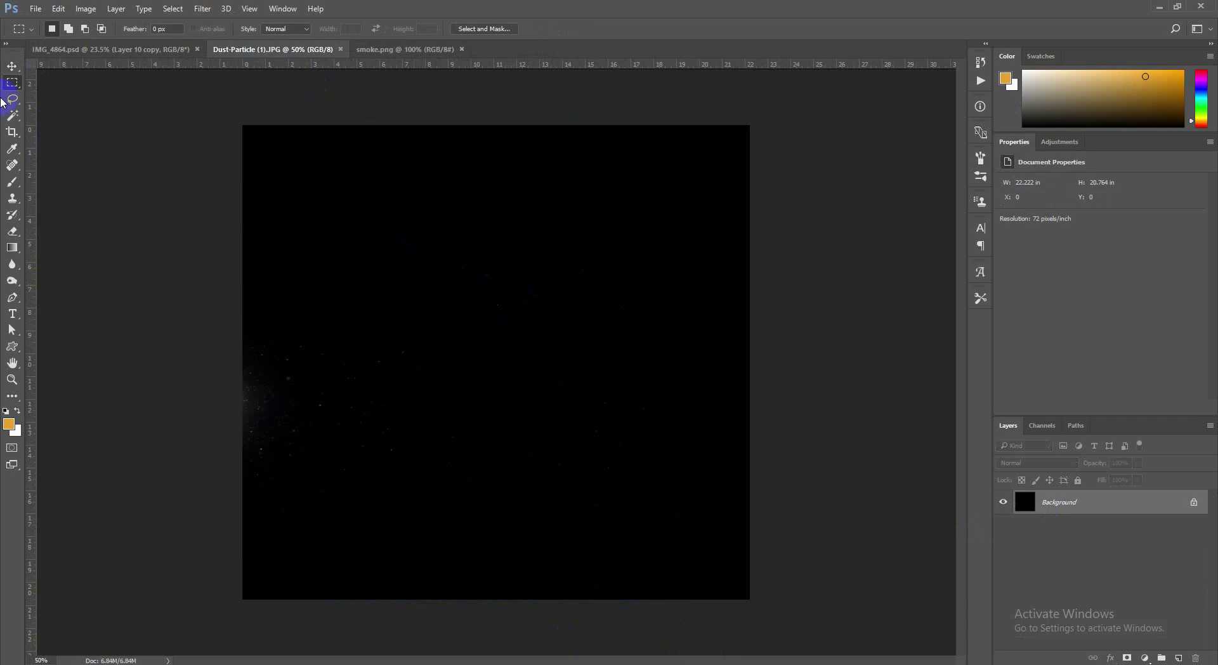
left_click(12, 65)
left_click_drag(164, 54, 472, 279)
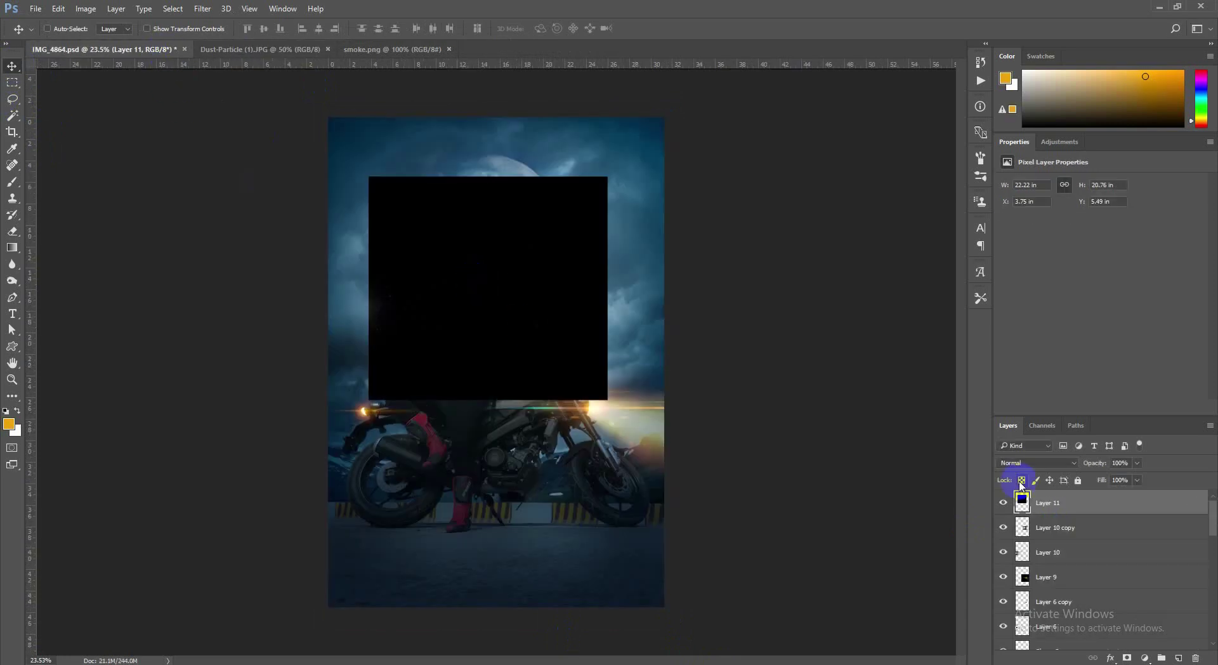
- Set the dust particle layer's blend mode to Screen and move it down over the road
left_click(1036, 463)
left_click(1009, 294)
left_click_drag(527, 375, 503, 523)
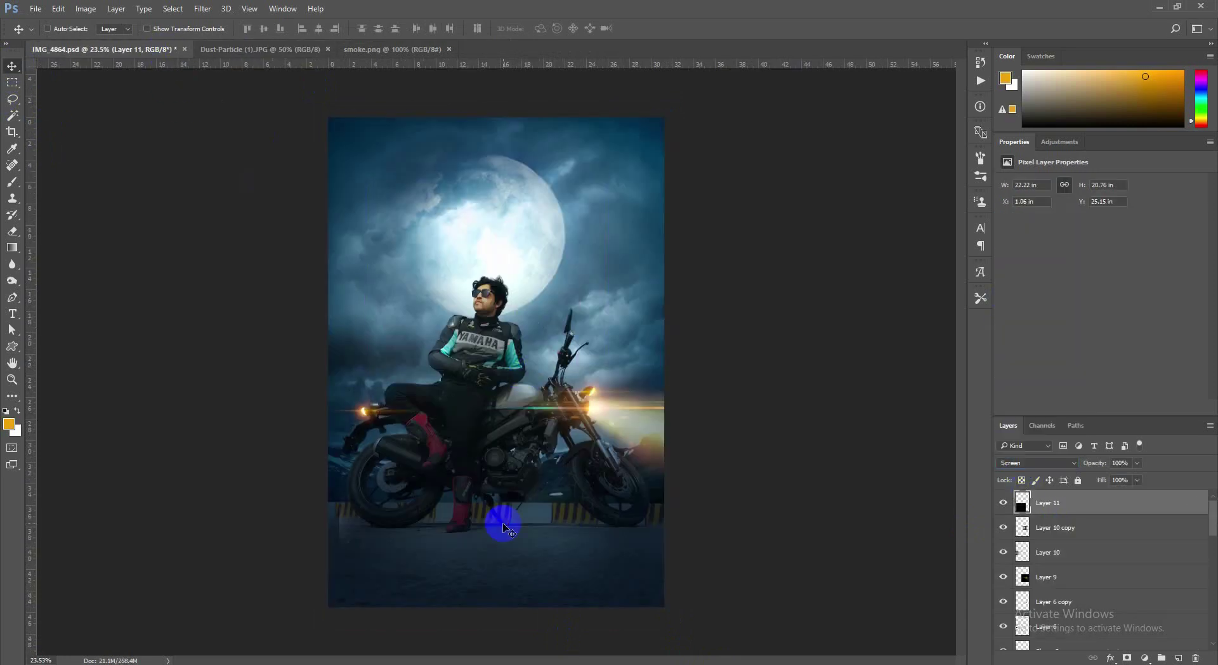
- Transform the dust particle layer, enlarging it to about 48.6 × 45.4 in so it covers the whole canvas
key("ctrl+t")
left_click_drag(576, 388, 720, 256)
left_click_drag(485, 494, 275, 388)
right_click(515, 445)
left_click(599, 634)
scroll(603, 512, "up", 6)
left_click_drag(648, 393, 696, 327)
key("Return")
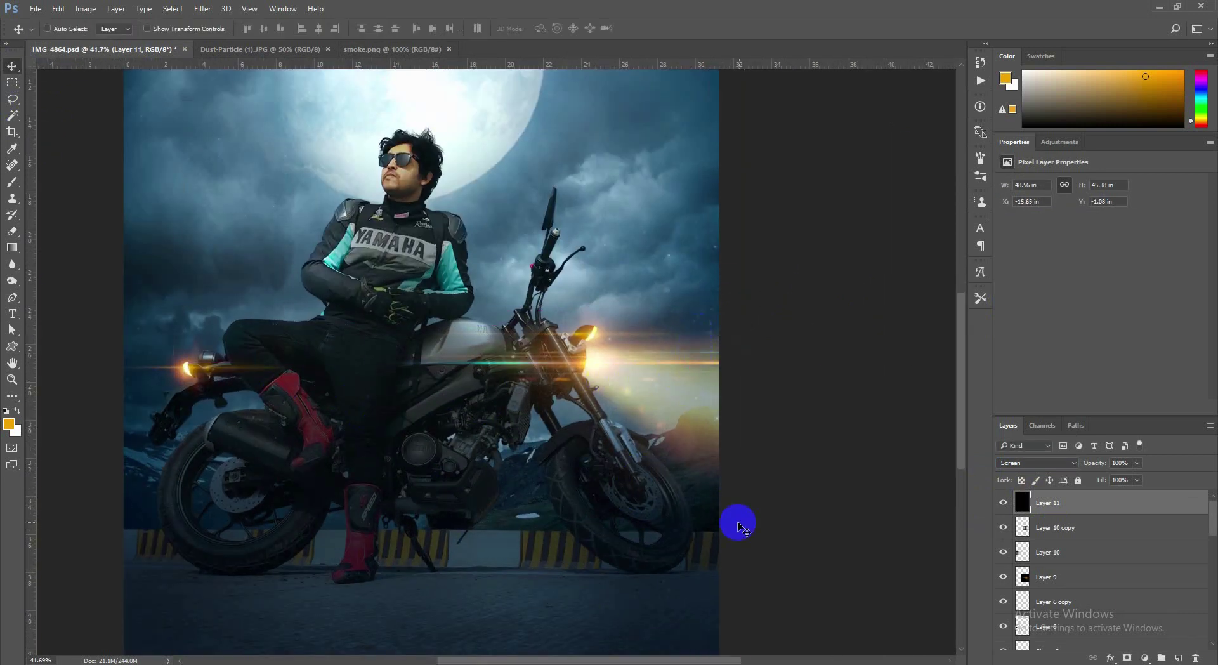
- Bring the smoke.png image into the composite as a new top layer and set its blend mode to Screen
scroll(736, 521, "down", 3)
left_click(392, 48)
left_click_drag(462, 314, 500, 340)
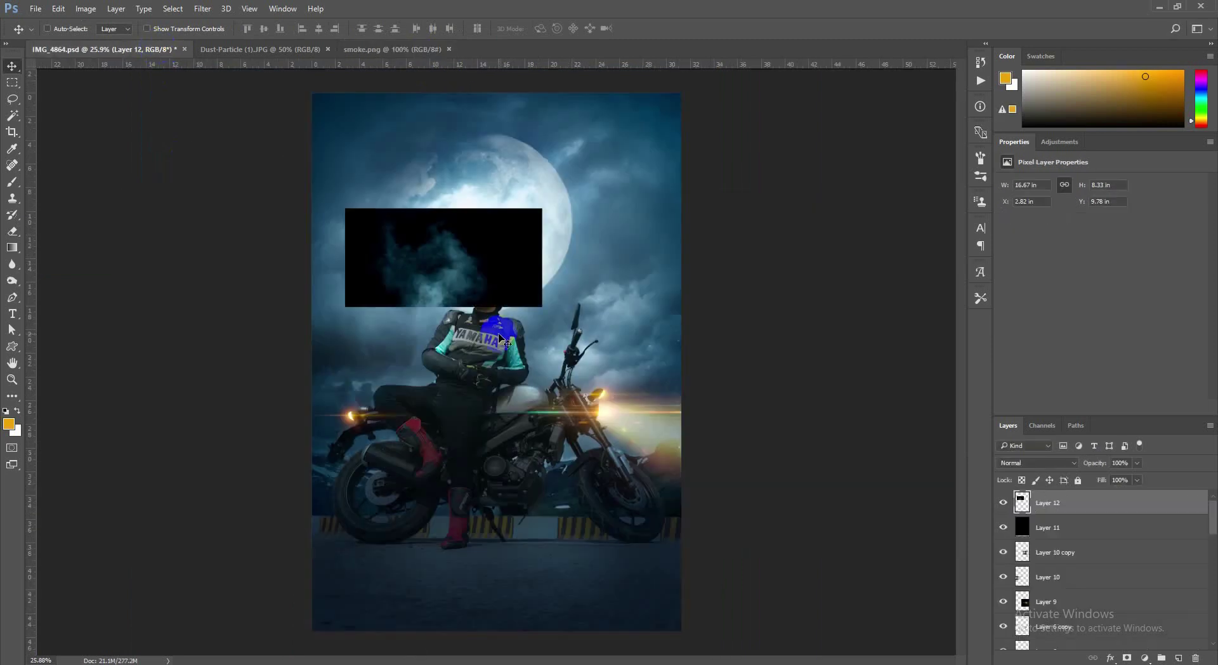
left_click(1037, 463)
left_click(1010, 287)
- Move the smoke over the ground and enlarge it to spread fog across the road and the motorcycle's wheels
left_click_drag(486, 233, 619, 489)
scroll(531, 565, "down", 4)
key("ctrl+t")
left_click_drag(906, 354, 962, 247)
left_click_drag(666, 449, 688, 424)
right_click(518, 469)
left_click(552, 450)
left_click_drag(546, 451, 317, 435)
double_click(464, 522)
scroll(466, 521, "up", 5)
left_click_drag(558, 502, 564, 552)
- Create a new top layer and fill it with the merged image using Apply Image, Multiply blending at 100% opacity
scroll(582, 550, "down", 2)
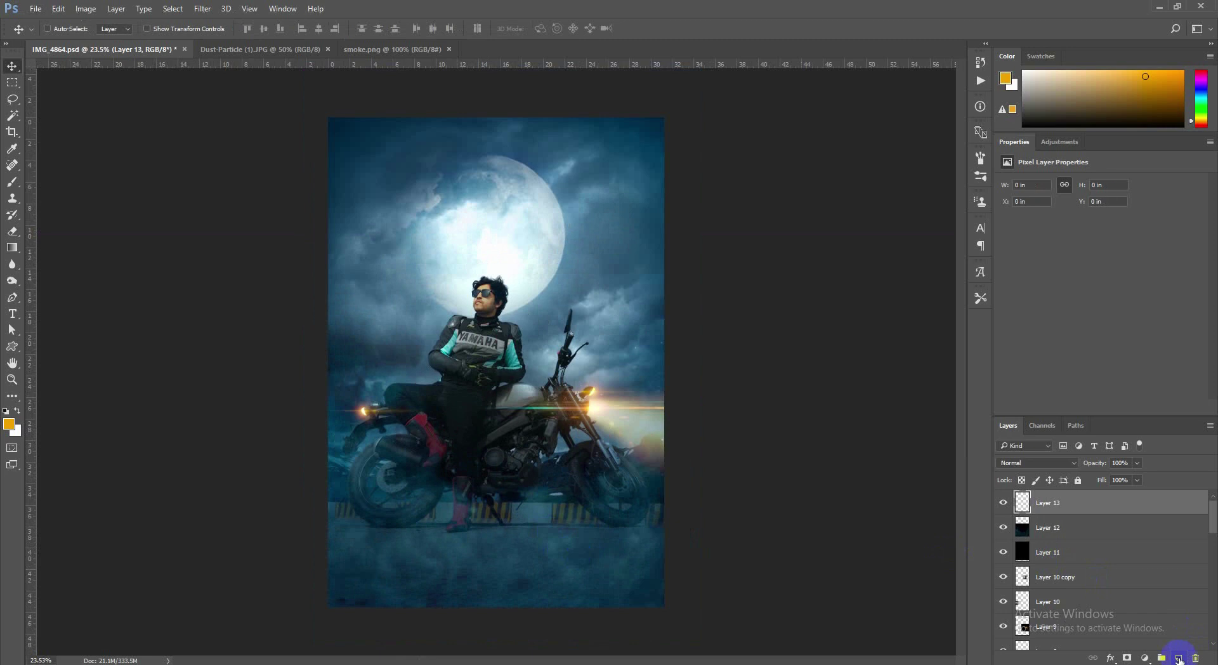
left_click(88, 8)
left_click(128, 185)
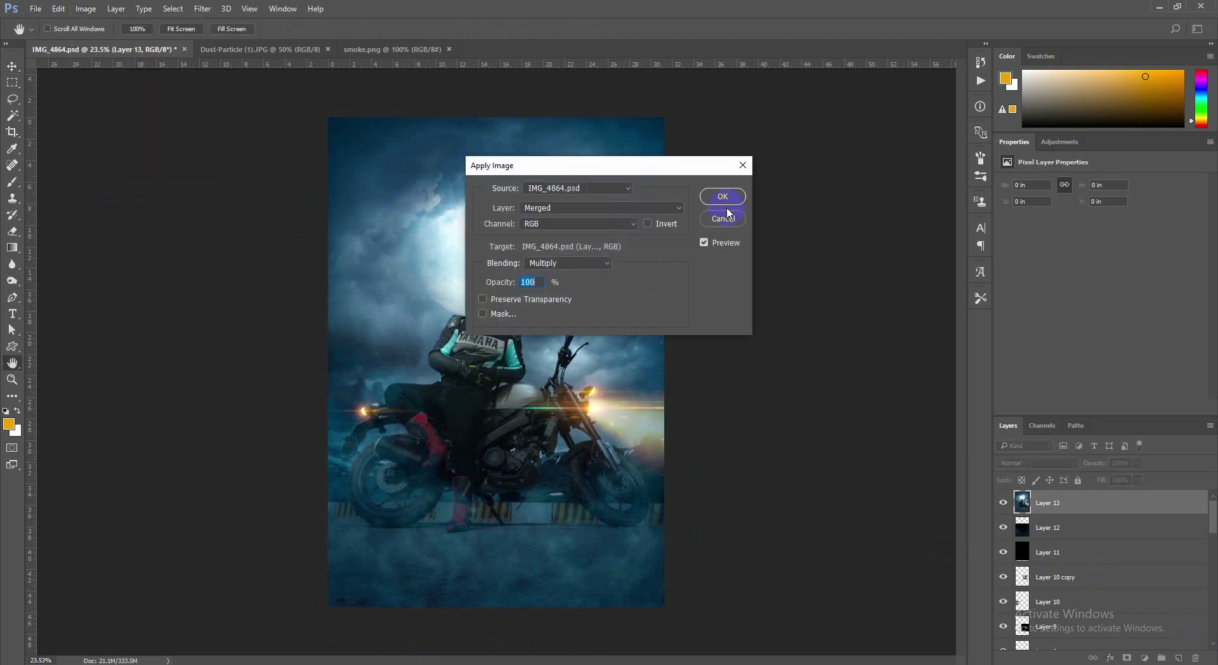
left_click(721, 196)
- Open Layer 13 in the Camera Raw Filter, add sharpening, and set Texture to +1, Clarity to +23 and Dehaze to +7
scroll(570, 349, "down", 1)
left_click(202, 8)
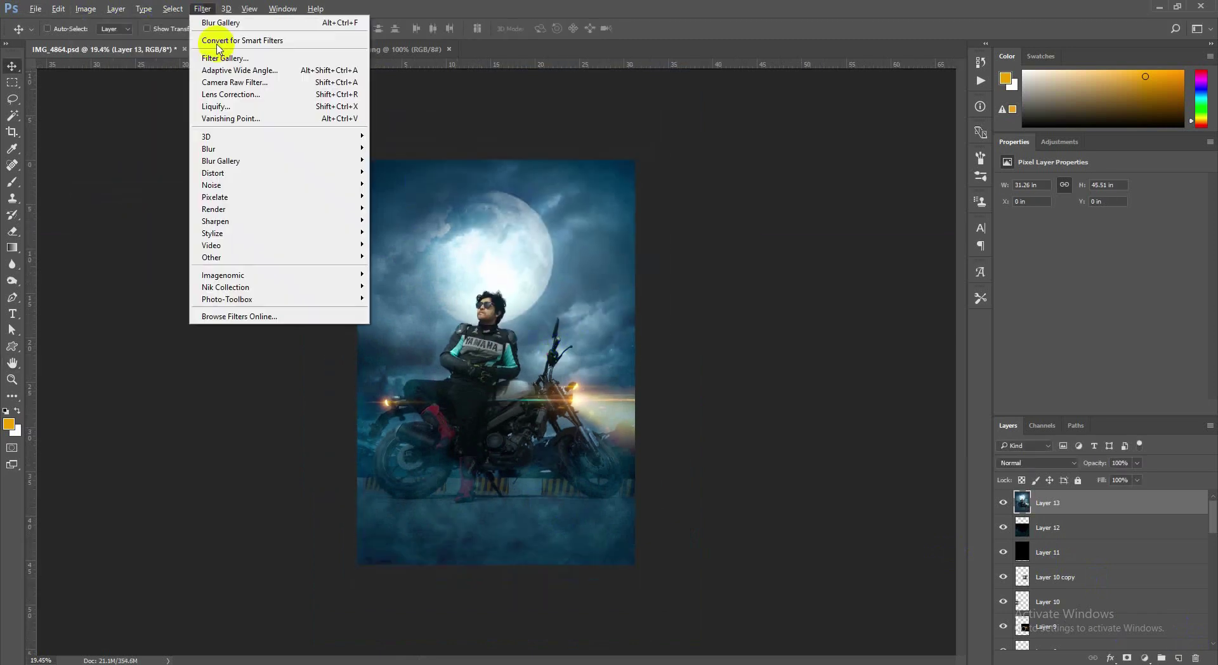
left_click(240, 87)
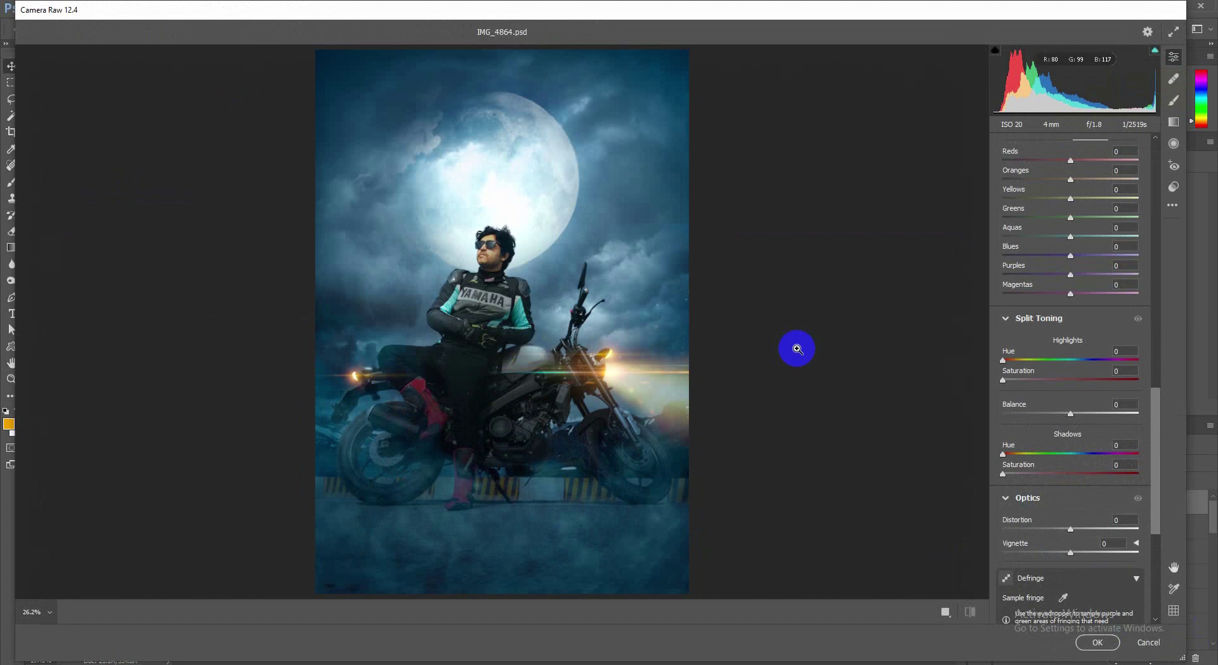
scroll(1111, 334, "up", 5)
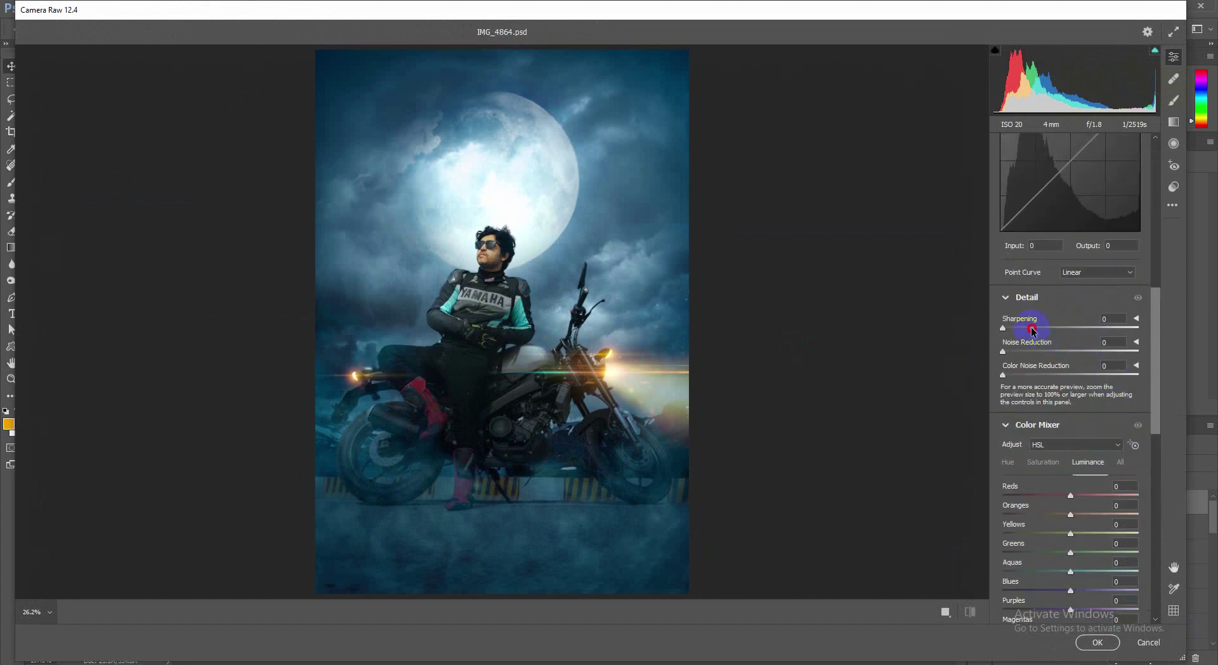
scroll(1026, 329, "up", 5)
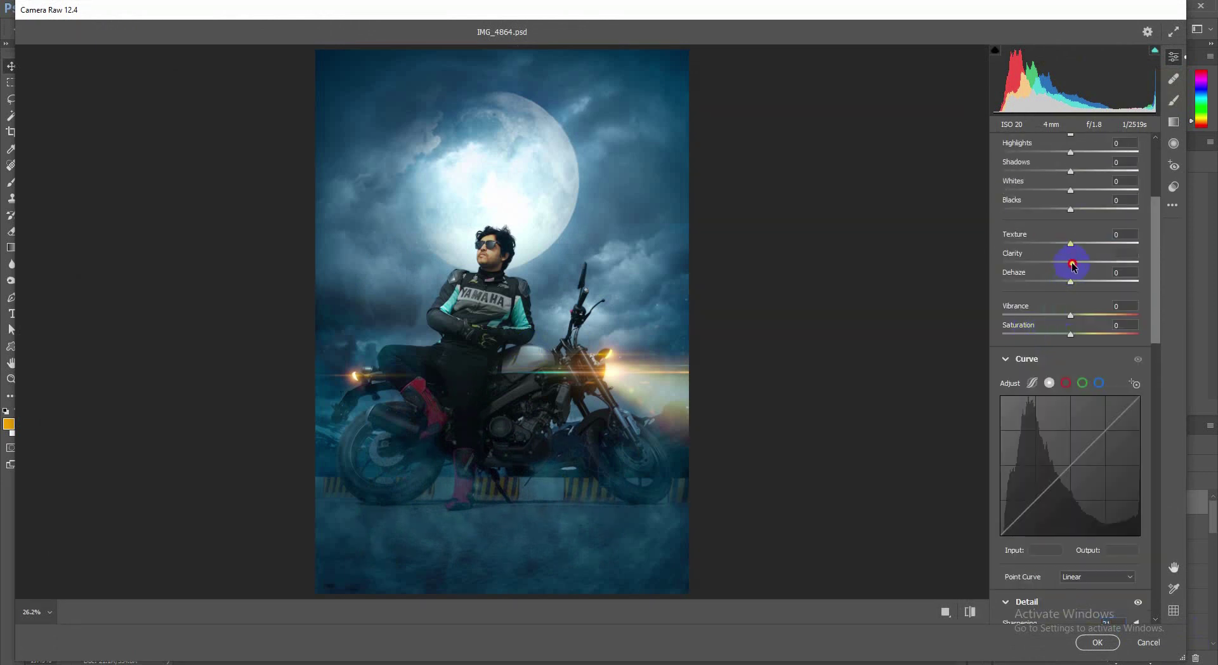
left_click_drag(1071, 265, 1092, 267)
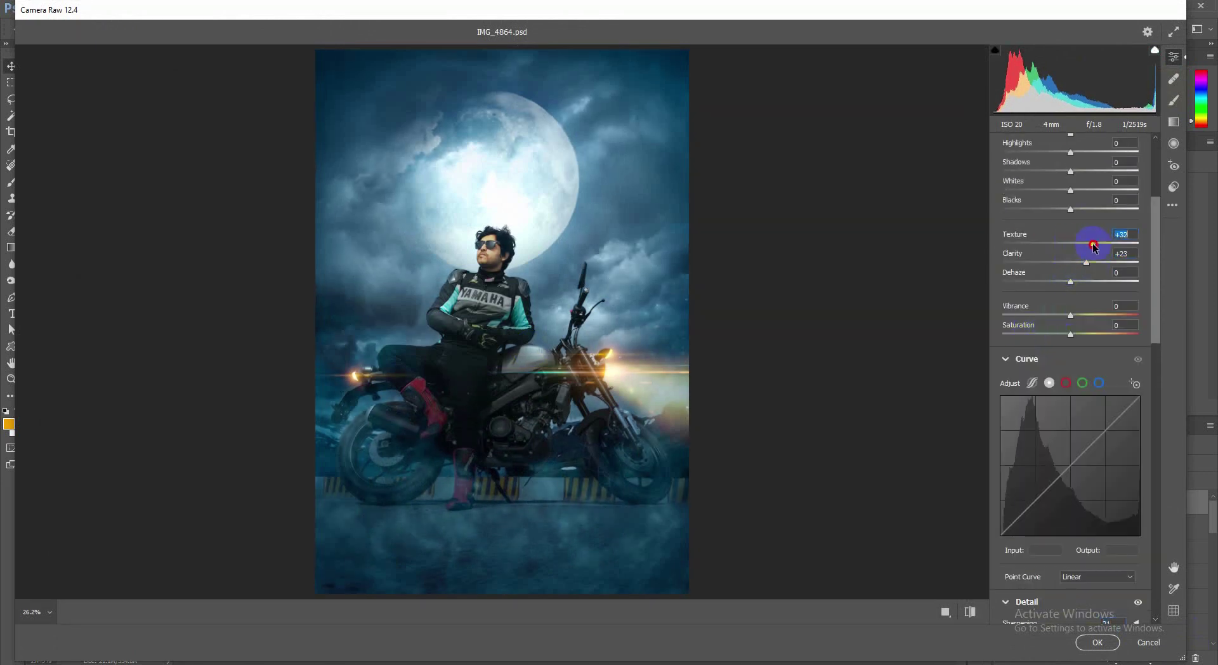
left_click_drag(1080, 286, 1074, 283)
- Set Contrast to -1, Highlights to -21, Shadows to -12, Tint to -4 and Vibrance to -24
scroll(1075, 282, "up", 3)
left_click_drag(1072, 243, 1035, 266)
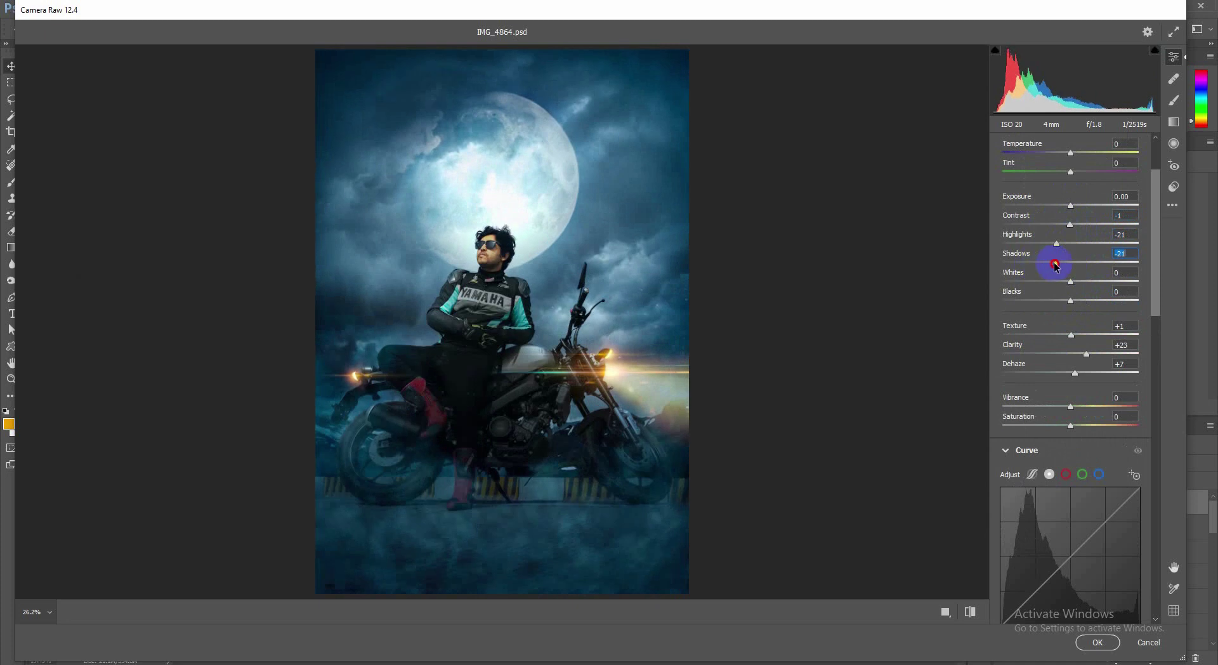
left_click_drag(1071, 154, 1071, 155)
mouse_move(1071, 172)
left_mouse_down()
mouse_move(1056, 176)
mouse_move(1093, 179)
mouse_move(1069, 181)
left_mouse_up()
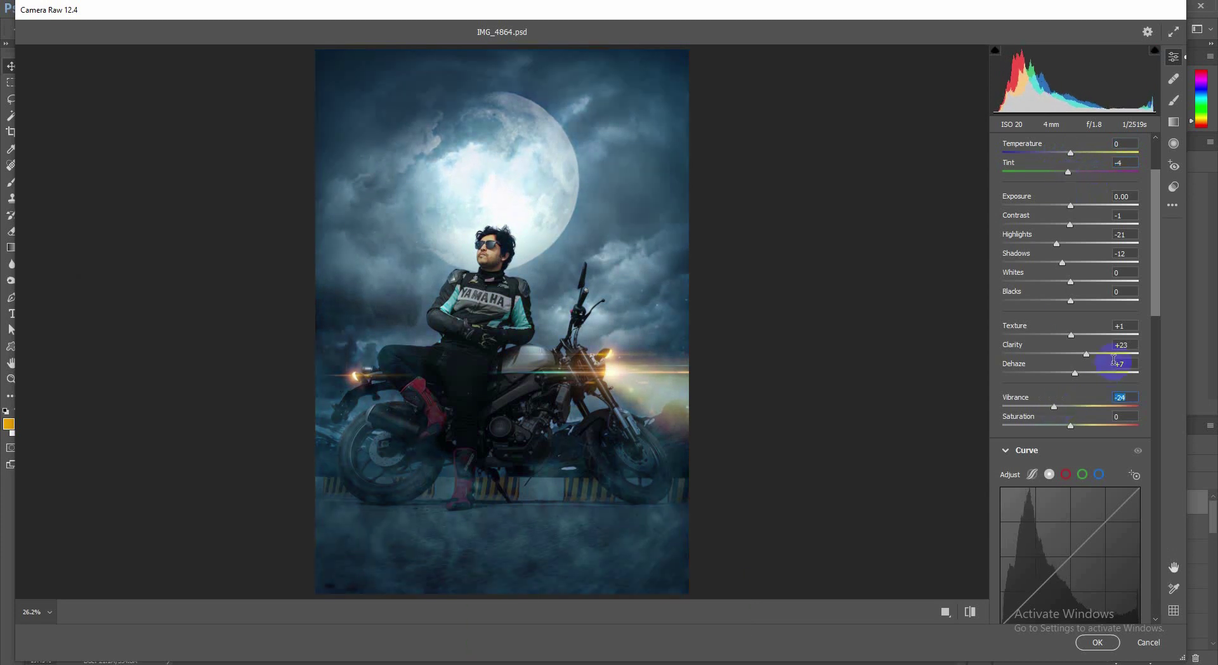
- Add a slight negative vignette in the Optics settings and apply the Camera Raw adjustments
scroll(1082, 399, "down", 10)
scroll(1089, 400, "down", 5)
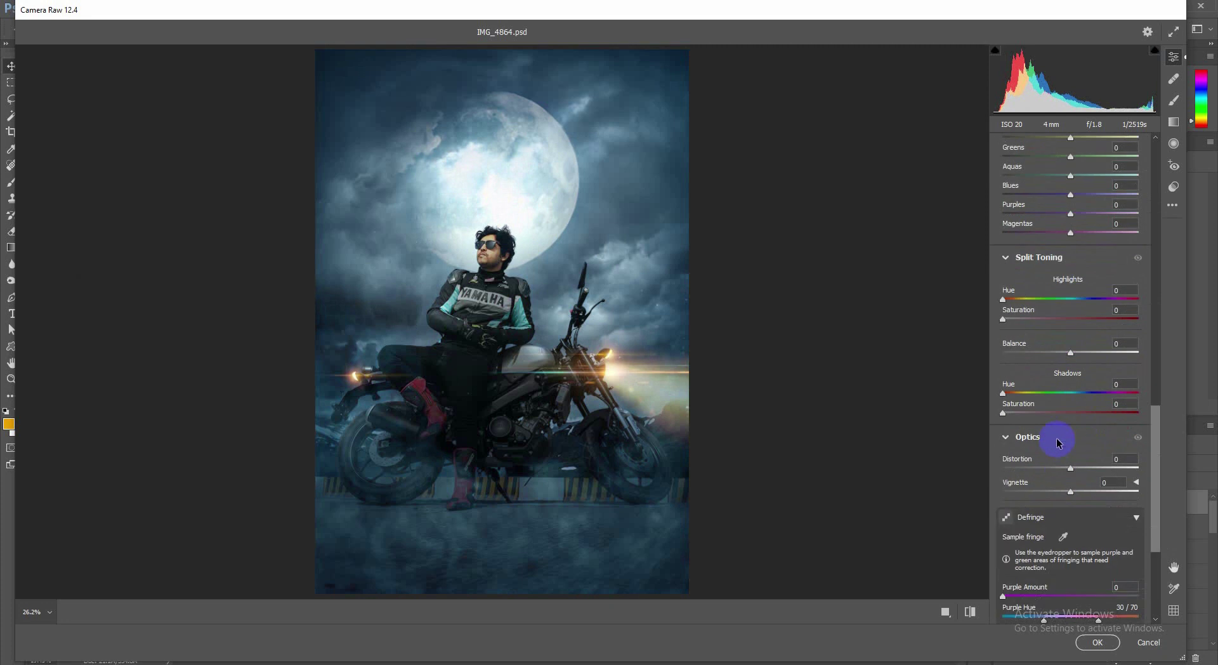
left_click_drag(1043, 497, 1065, 492)
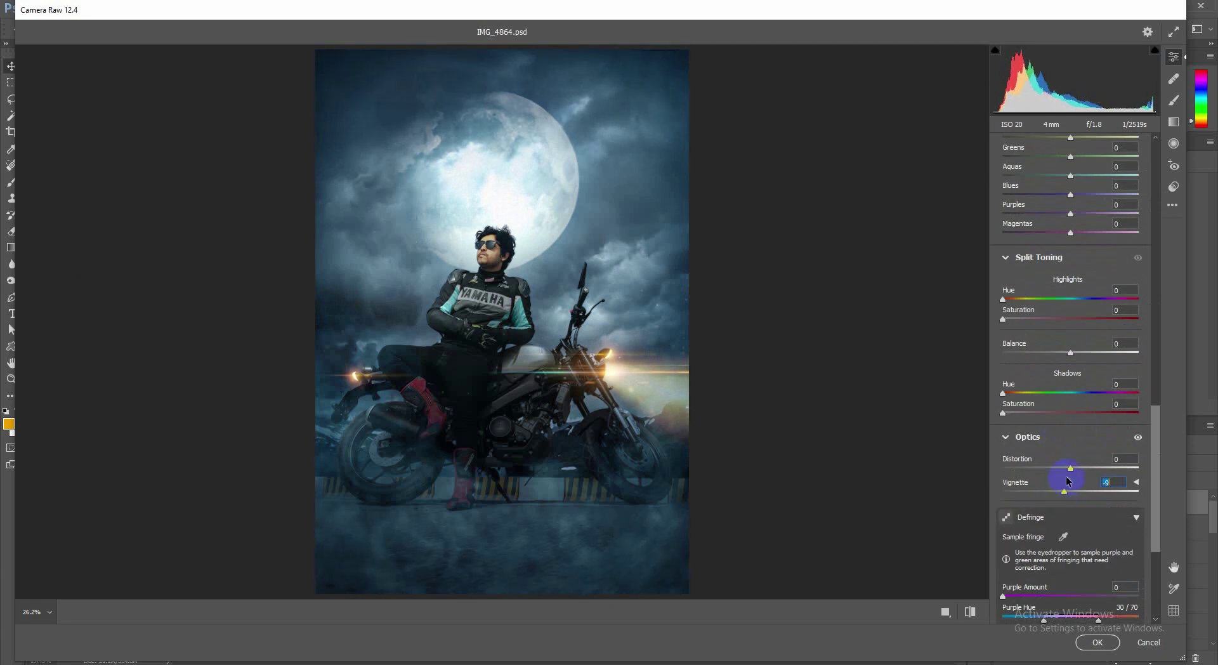
scroll(1078, 466, "down", 2)
left_click(1097, 641)
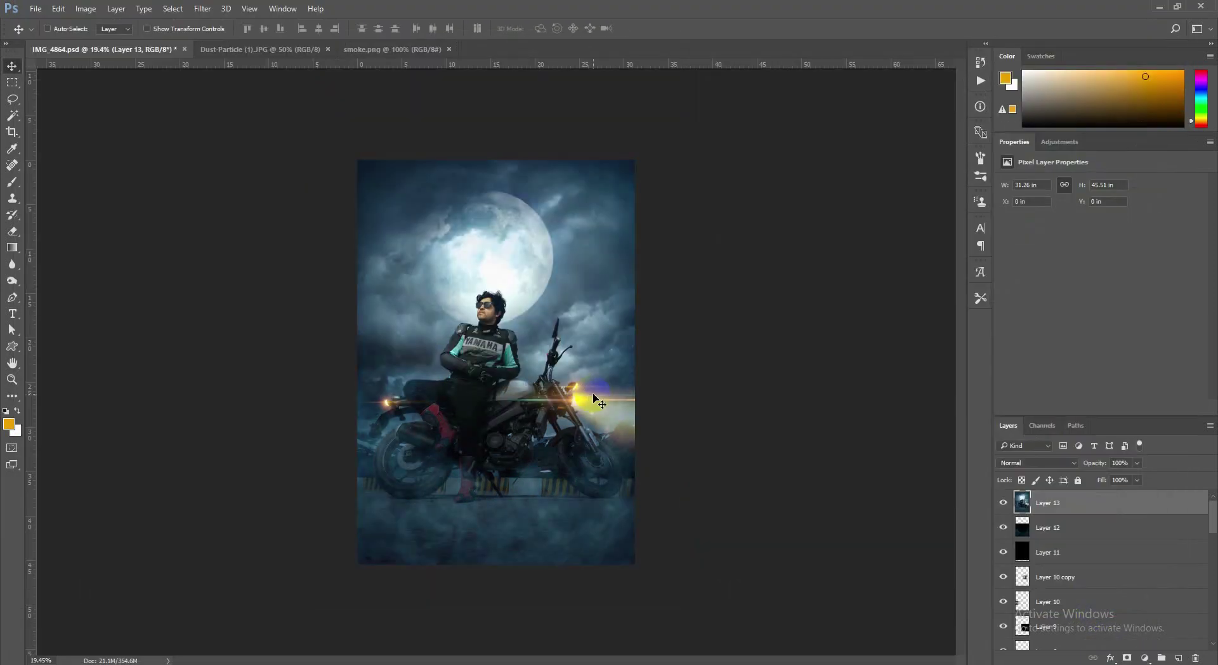
- Apply the Imagenomic Portraiture filter to Layer 13
left_click(203, 8)
mouse_move(334, 273)
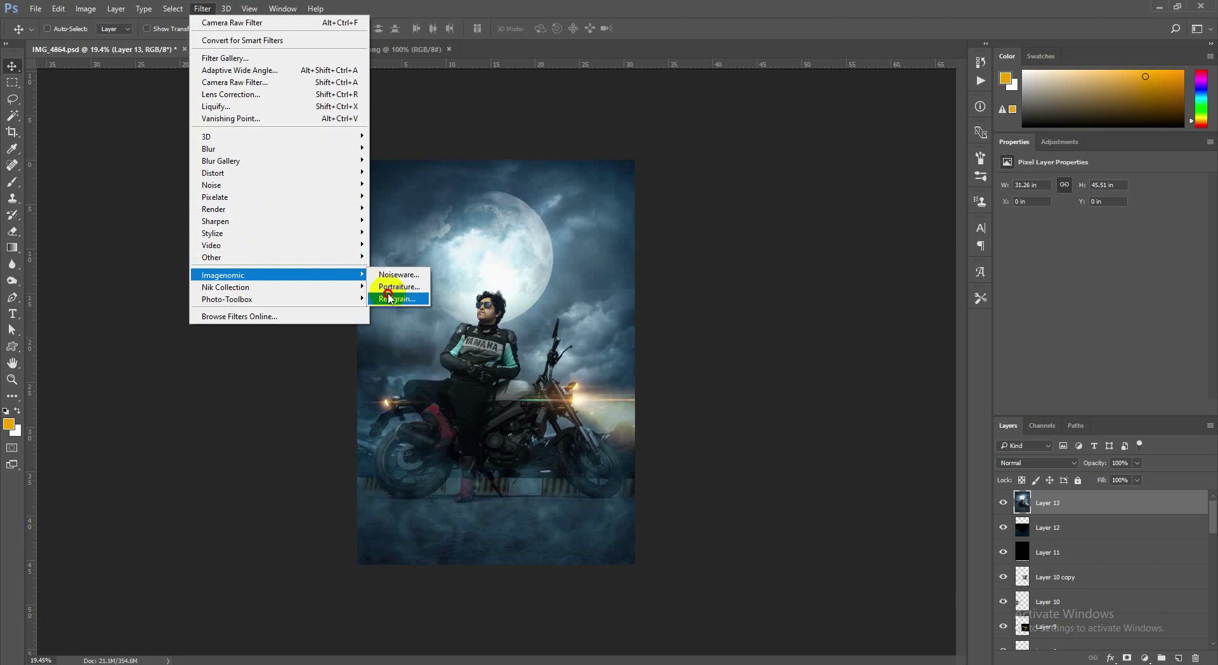
left_click(404, 289)
left_click(1126, 57)
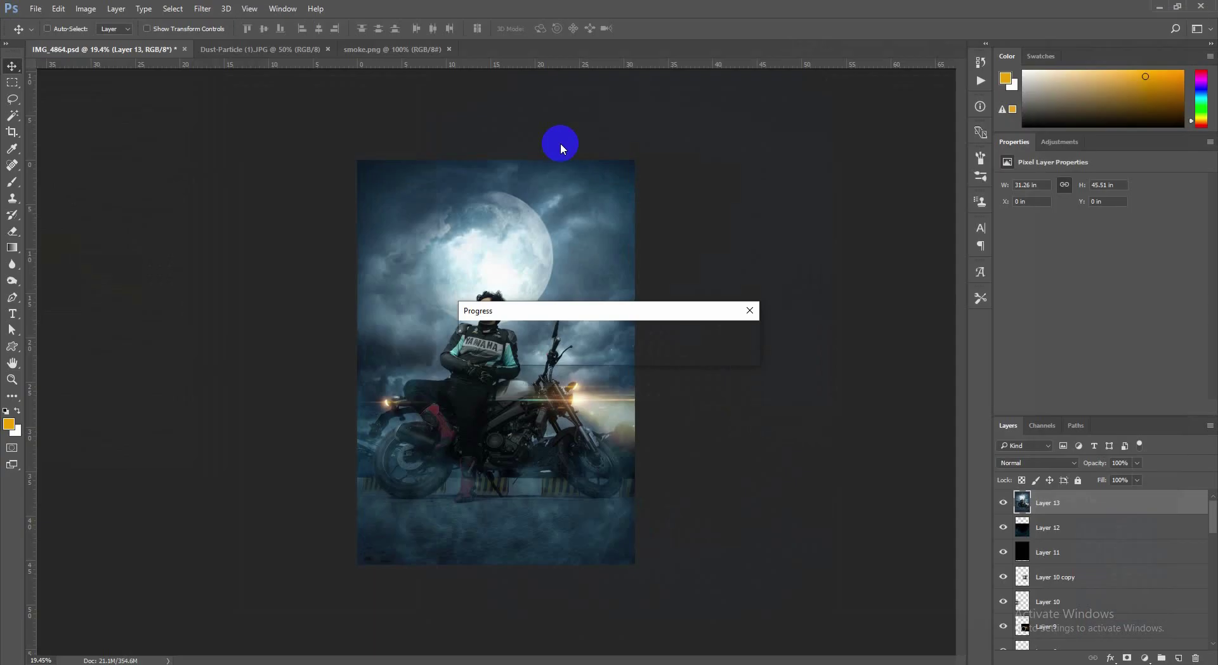
- Apply the Nik Collection Viveza 2 filter with the global Structure raised to about 39%
left_click(202, 8)
mouse_move(235, 280)
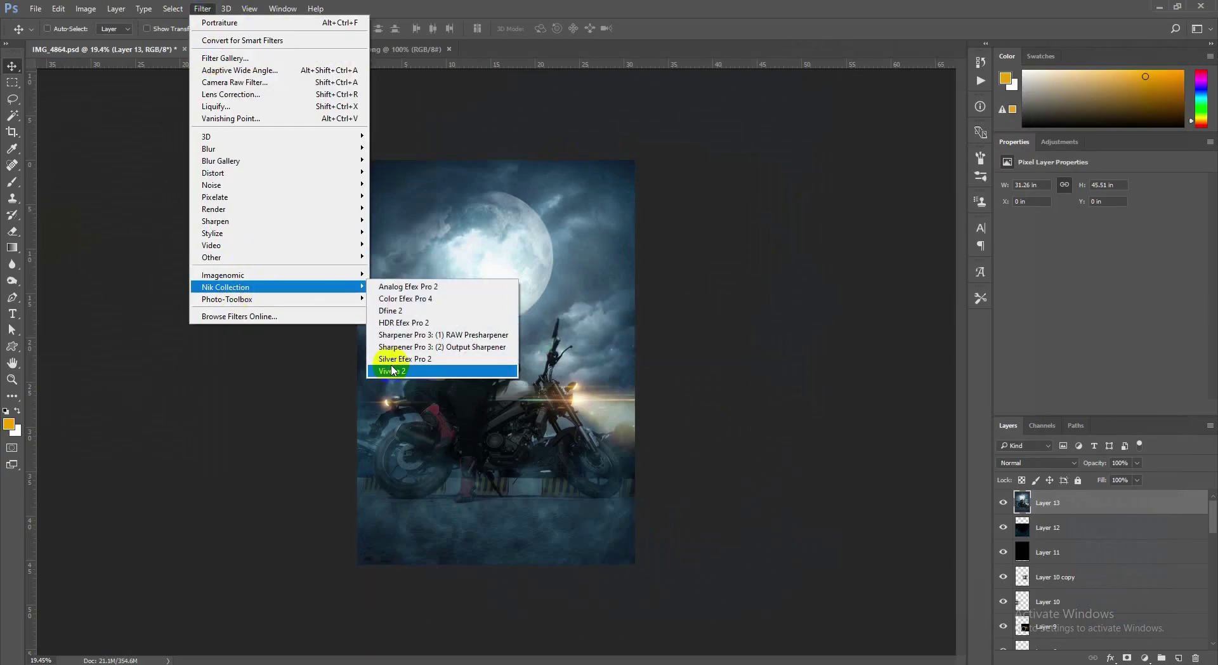
left_click(468, 377)
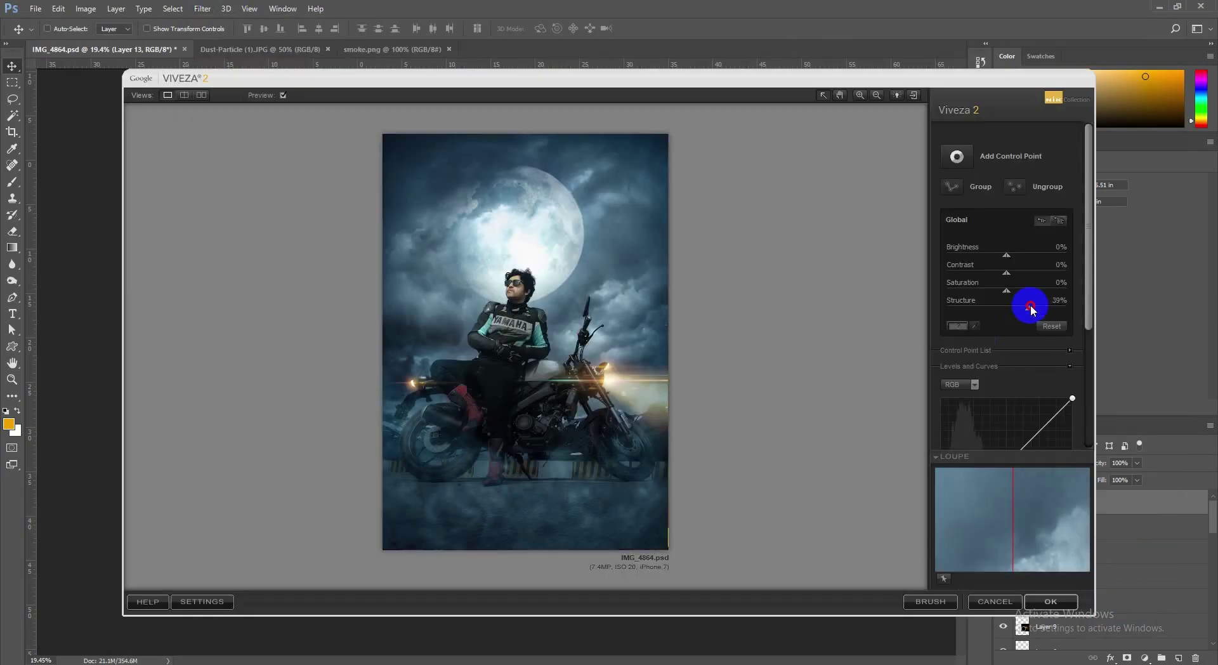
left_click(1041, 602)
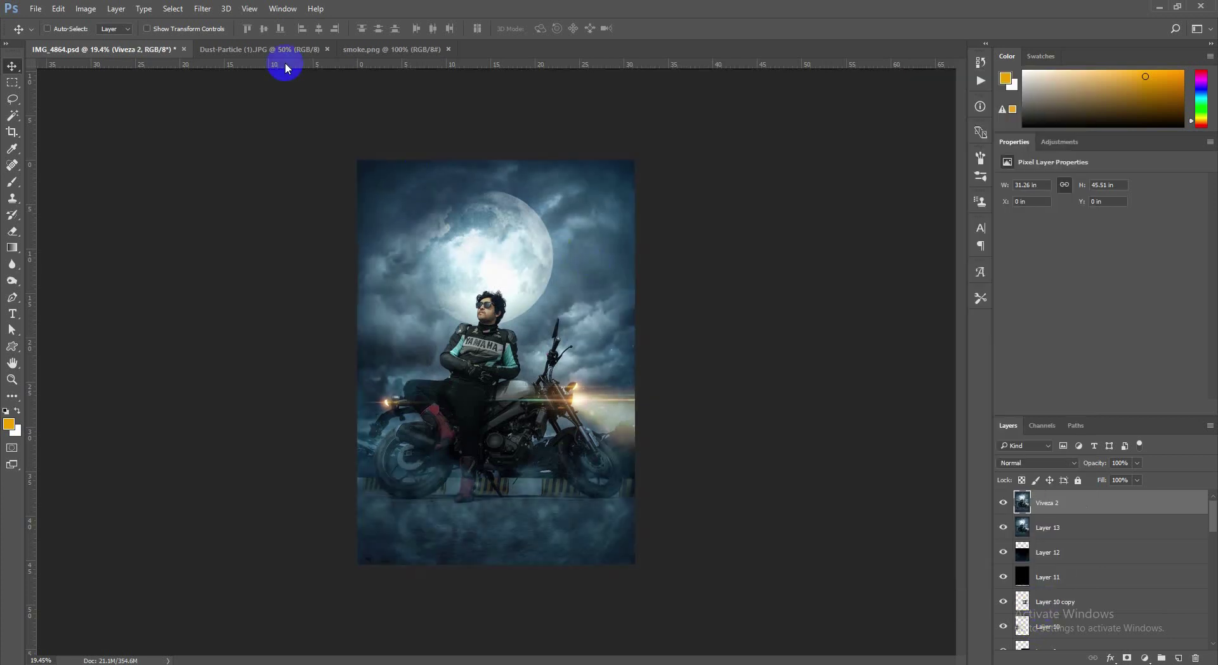
- Open Color Efex Pro 4 and preview its filters on the image from B/W Conversion through Dark Contrasts
left_click(202, 8)
mouse_move(244, 285)
left_click(417, 294)
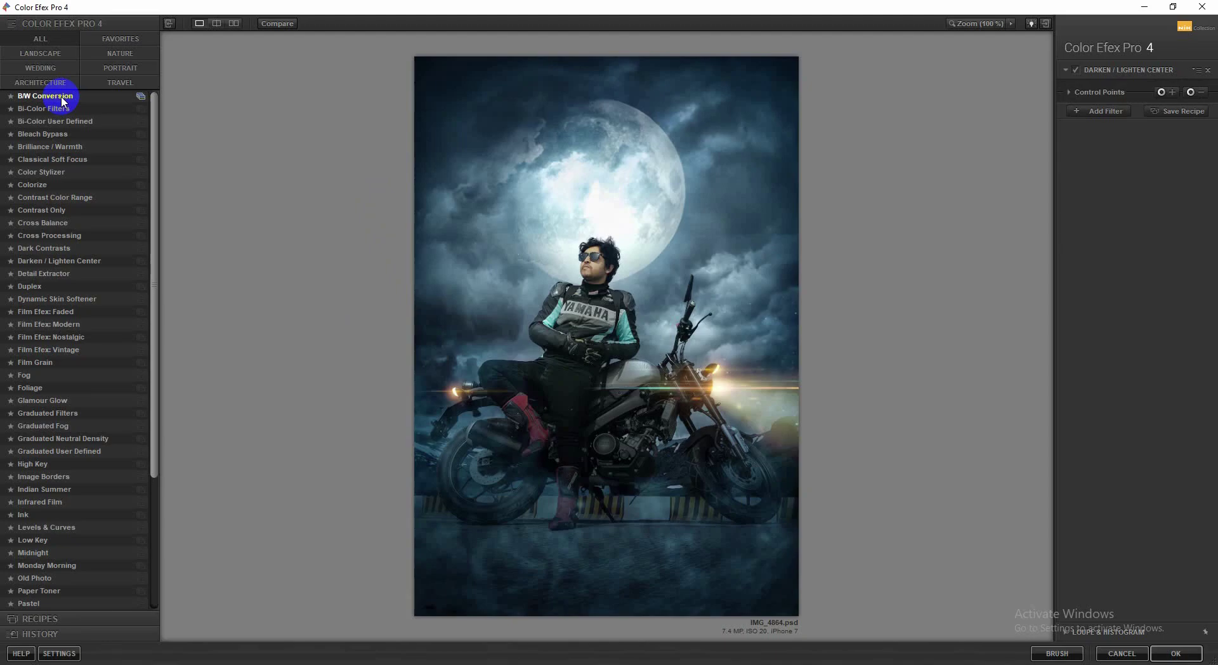
left_click(61, 97)
left_click(56, 108)
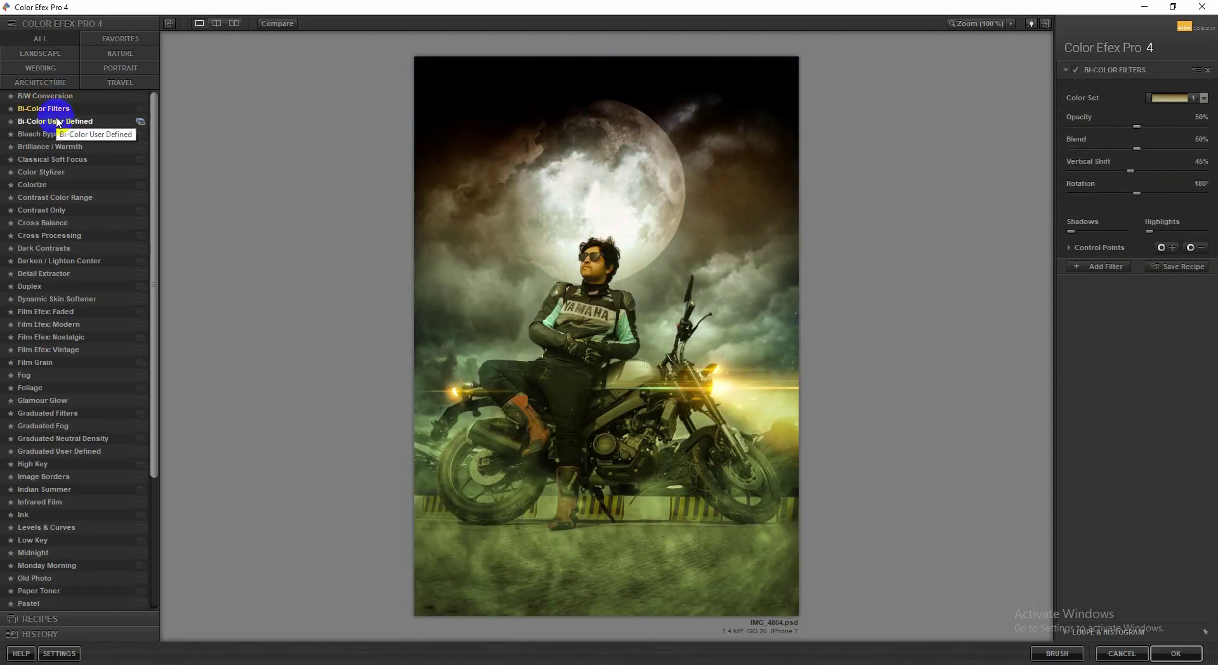
left_click(56, 121)
left_click(57, 133)
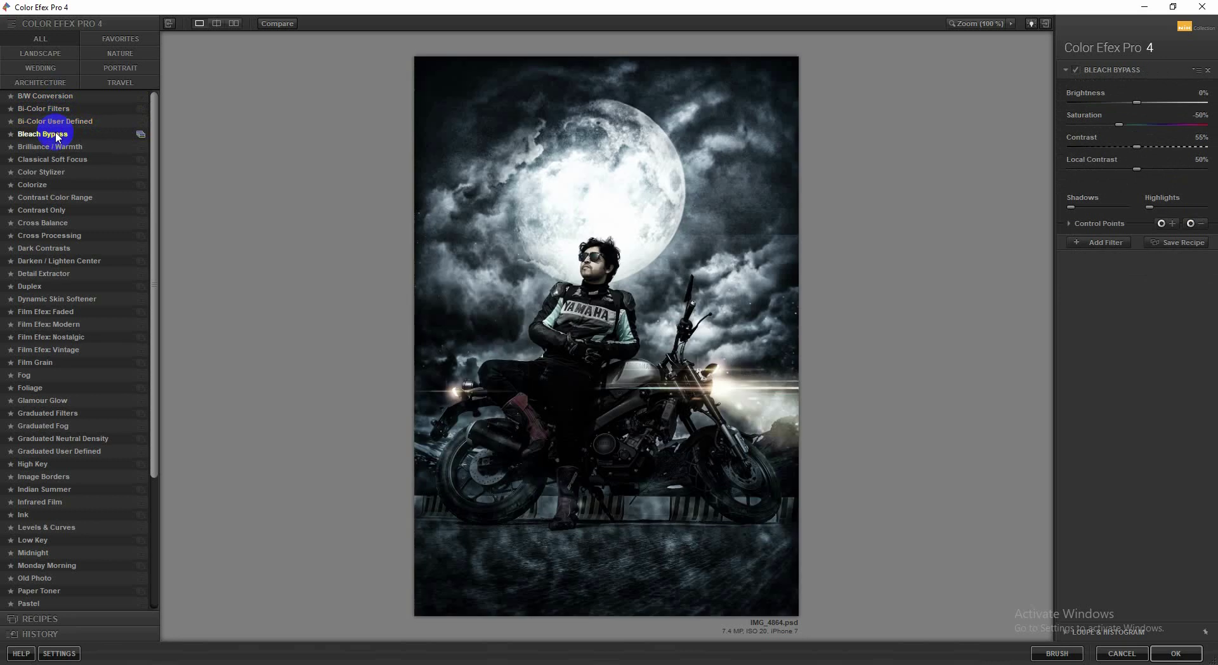
left_click(51, 146)
left_click(55, 160)
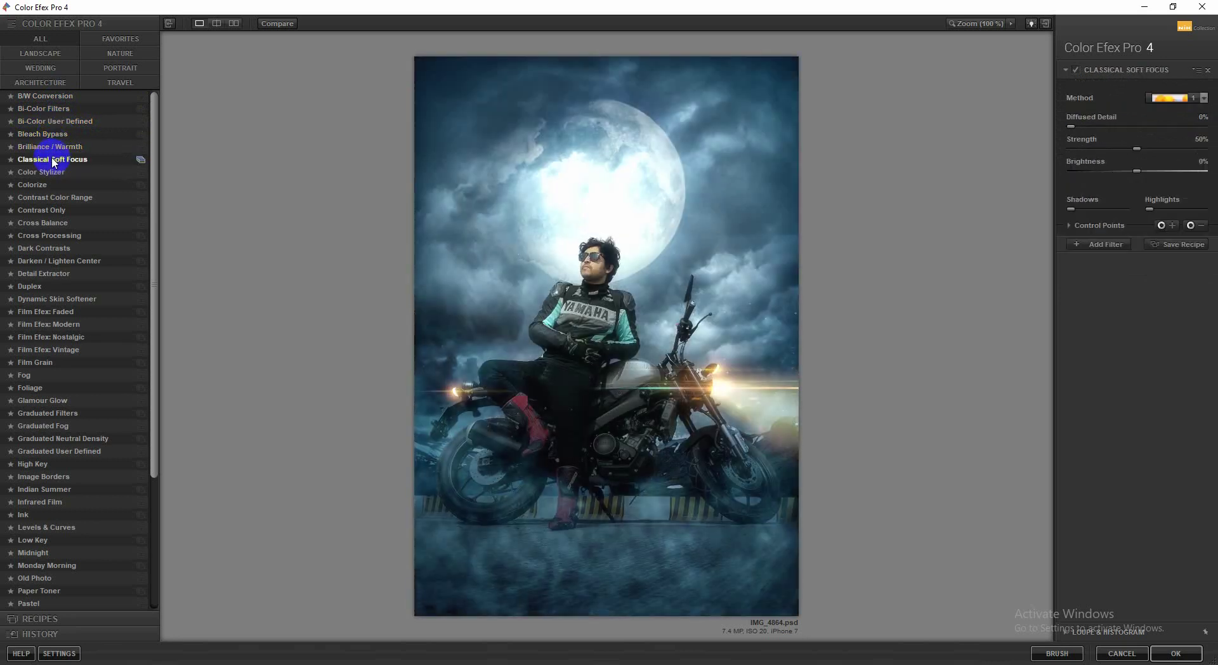
left_click(51, 174)
left_click(41, 184)
left_click(42, 198)
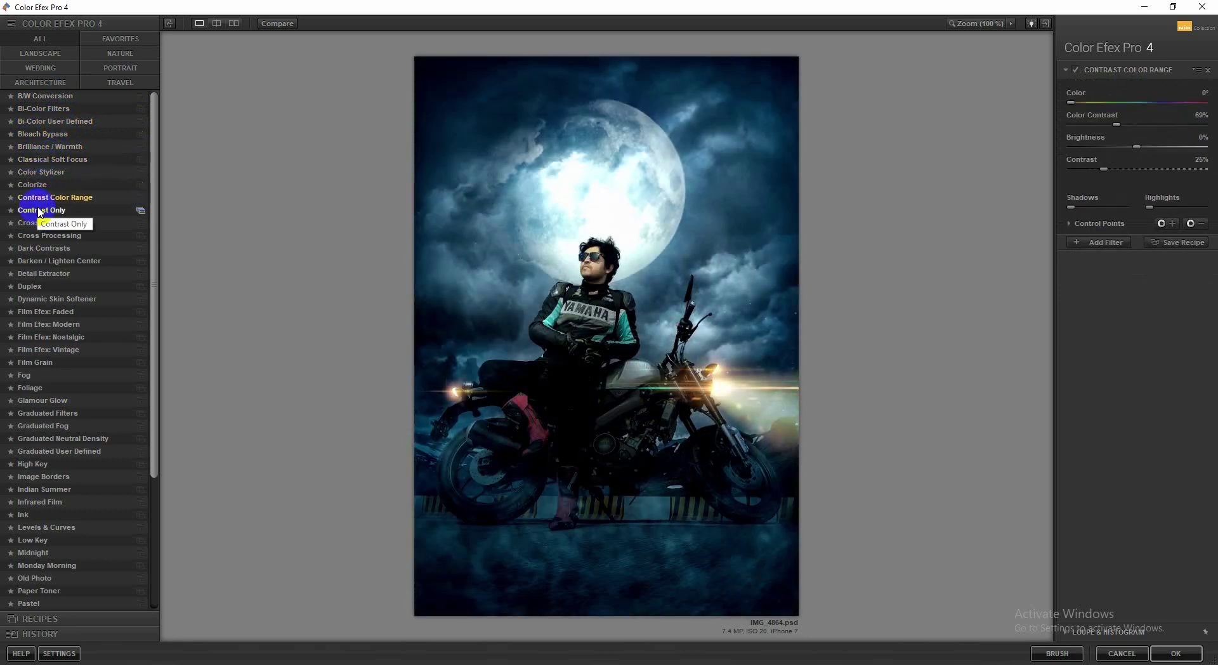
left_click(40, 211)
left_click(39, 224)
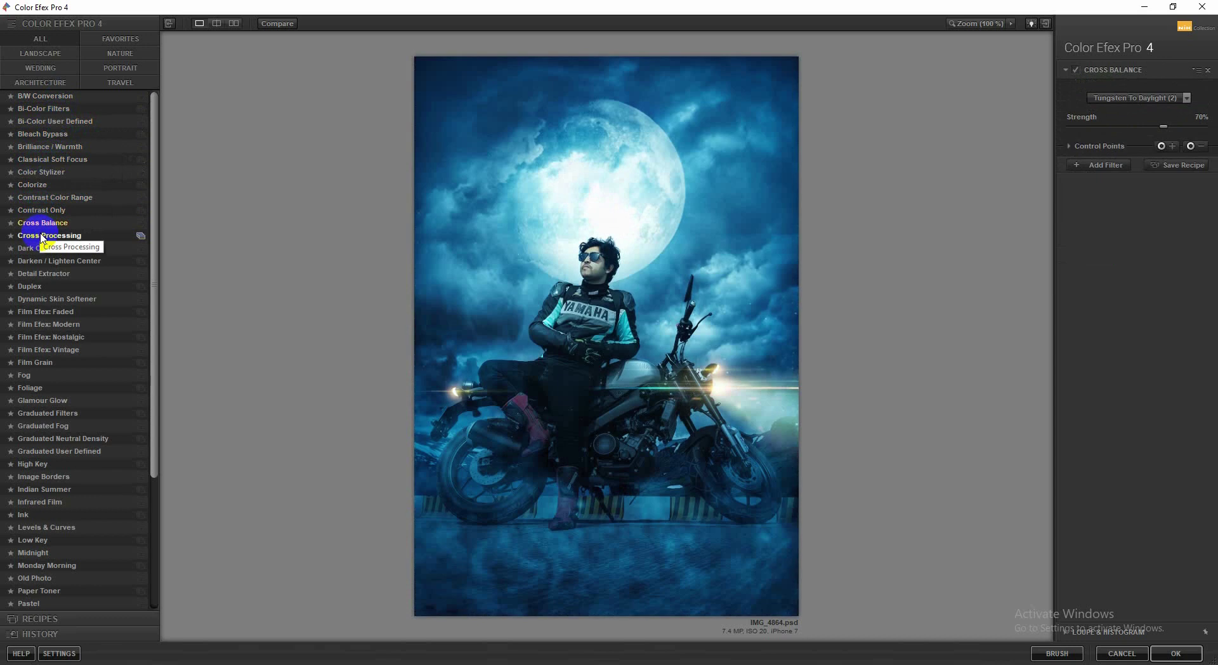
left_click(42, 236)
left_click(39, 247)
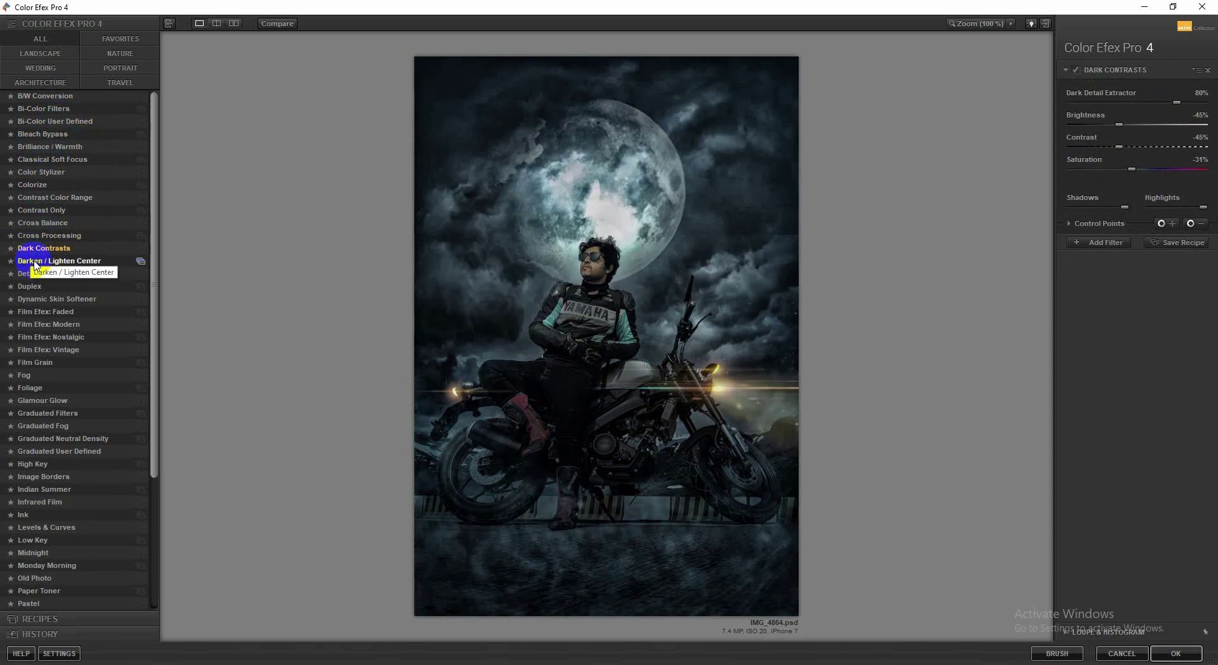
- Preview Darken / Lighten Center, Detail Extractor and Duplex, and apply the Dynamic Skin Softener filter to the image
left_click(36, 262)
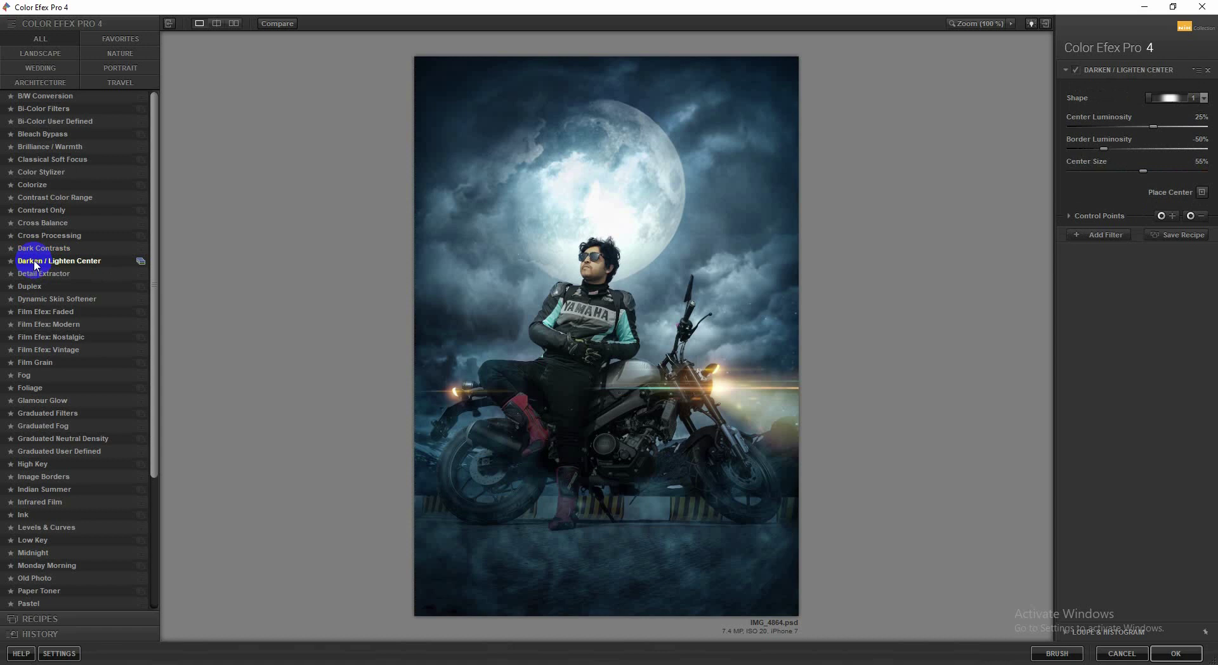
left_click(40, 275)
left_click(37, 287)
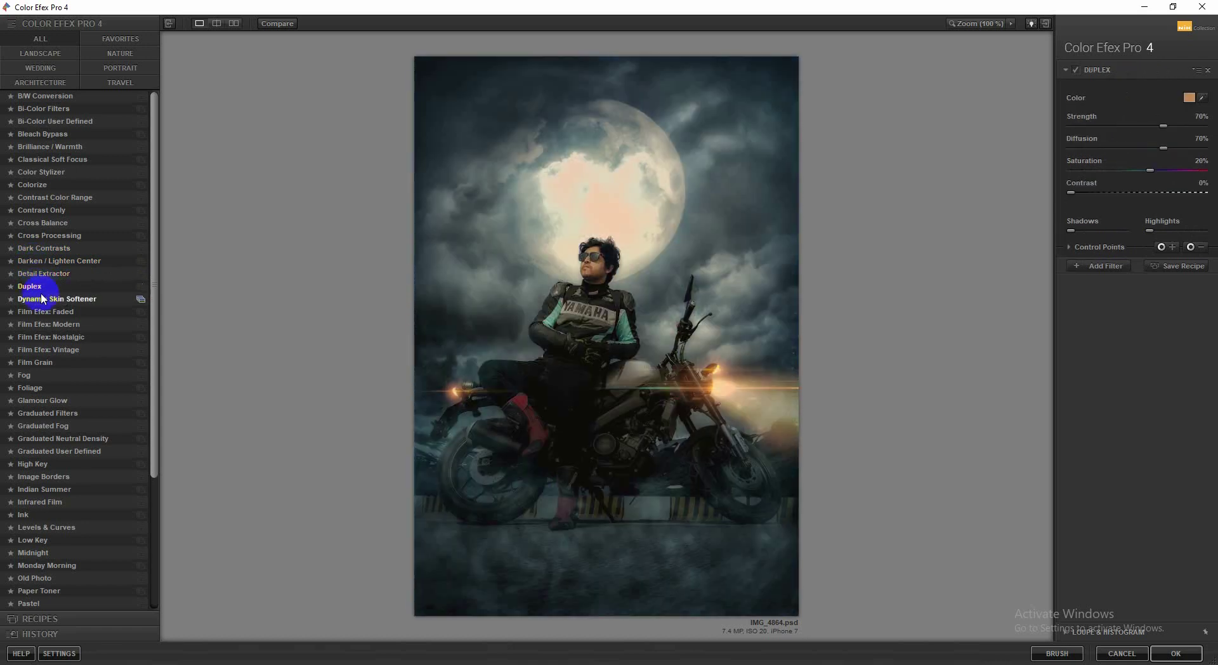
left_click(43, 299)
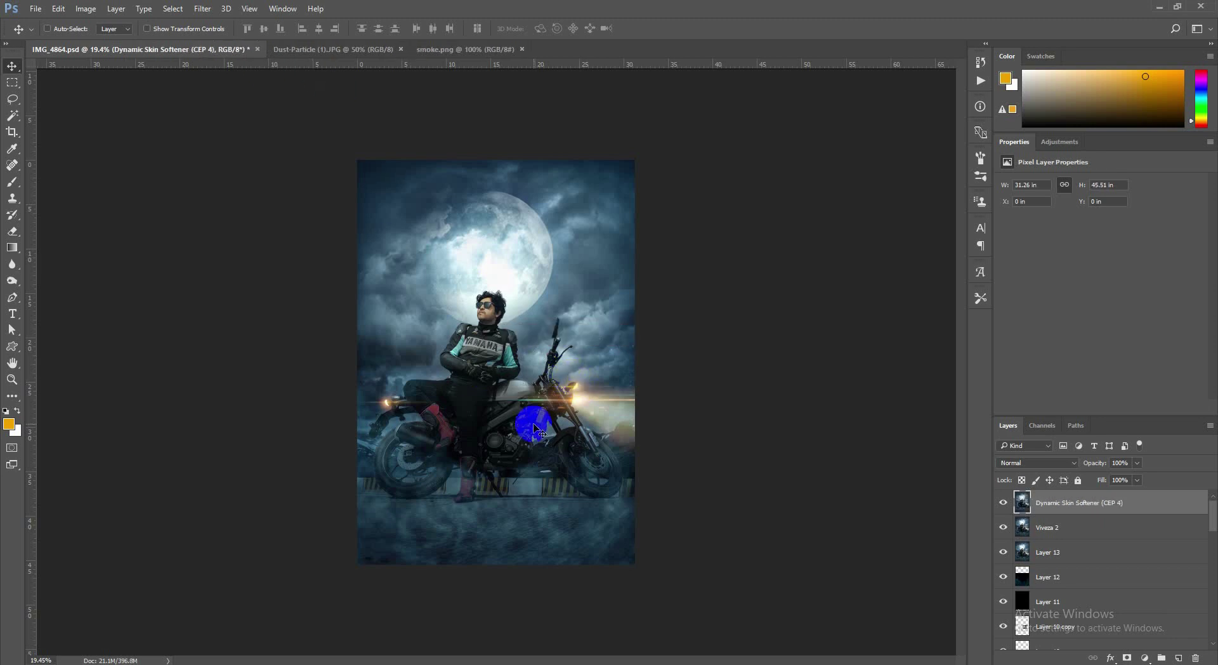
scroll(534, 428, "up", 1)
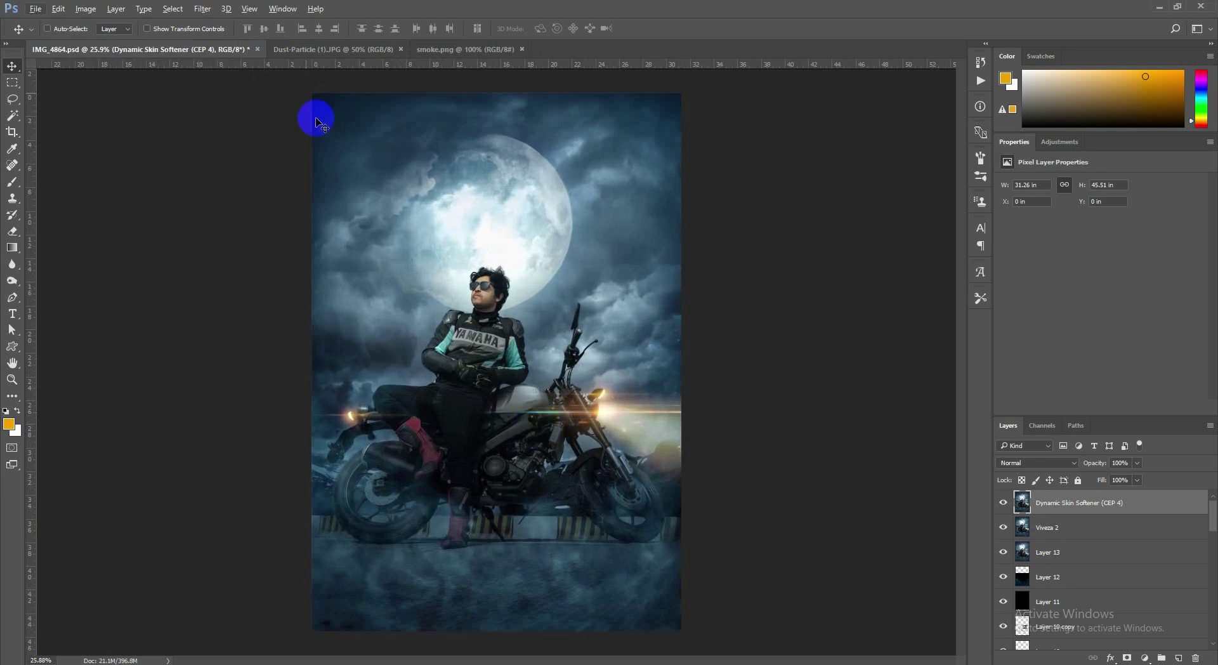
left_click(202, 8)
left_click(549, 293)
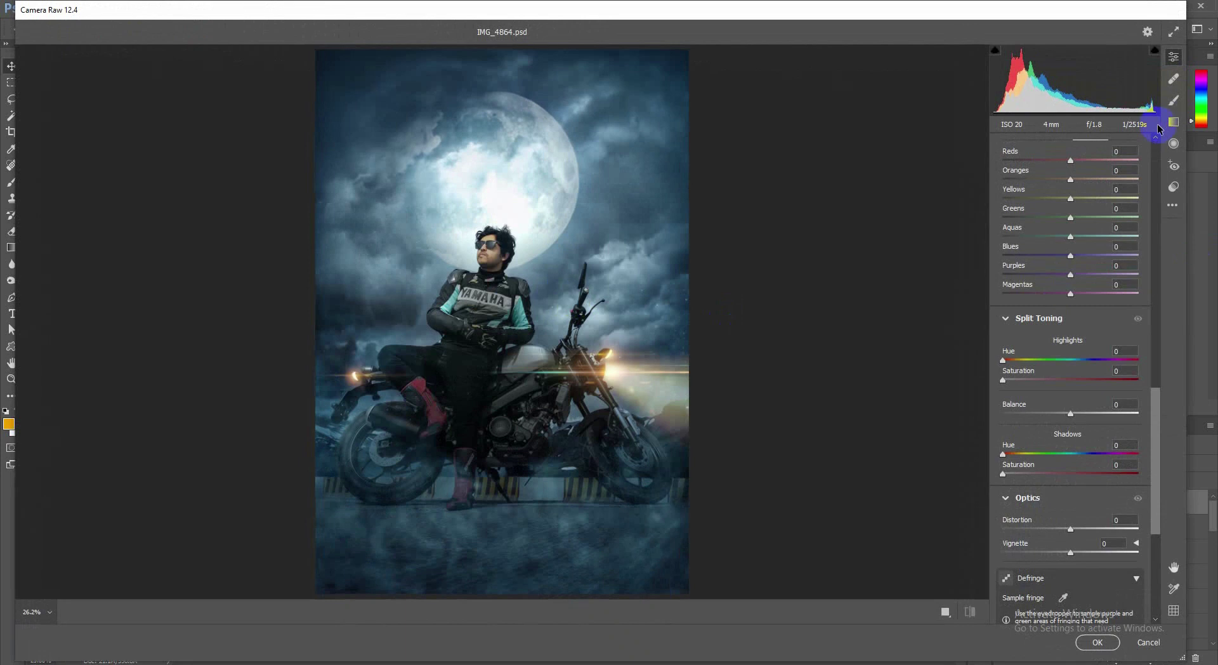
left_click(1173, 186)
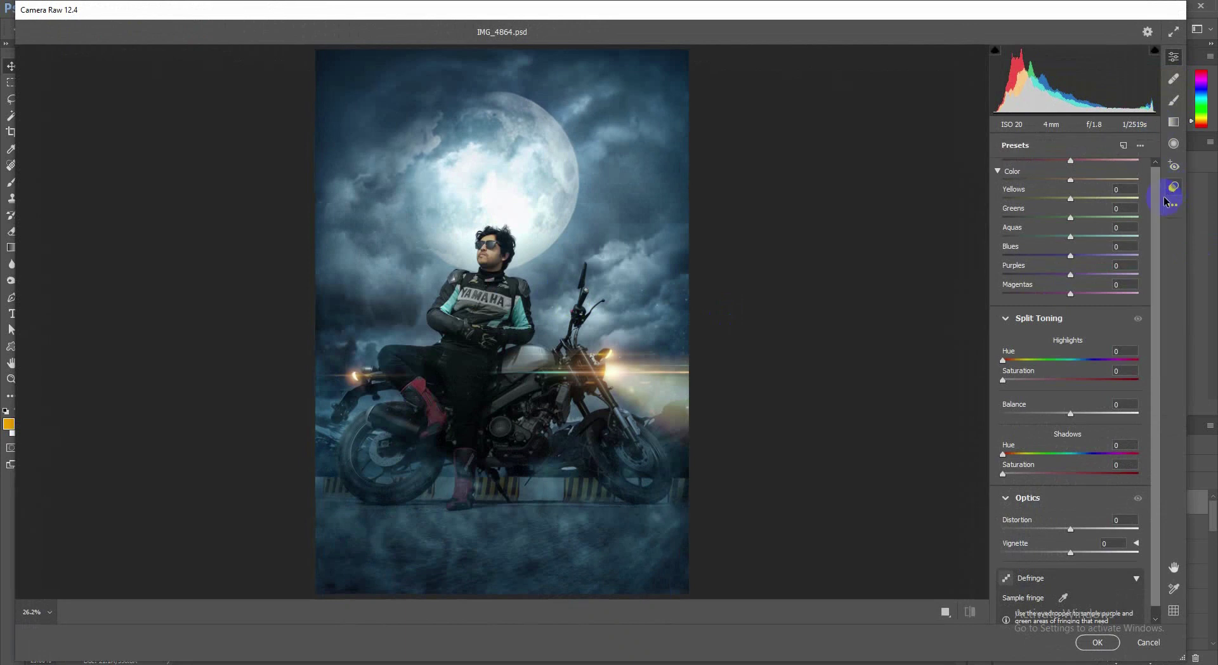
left_click(1020, 201)
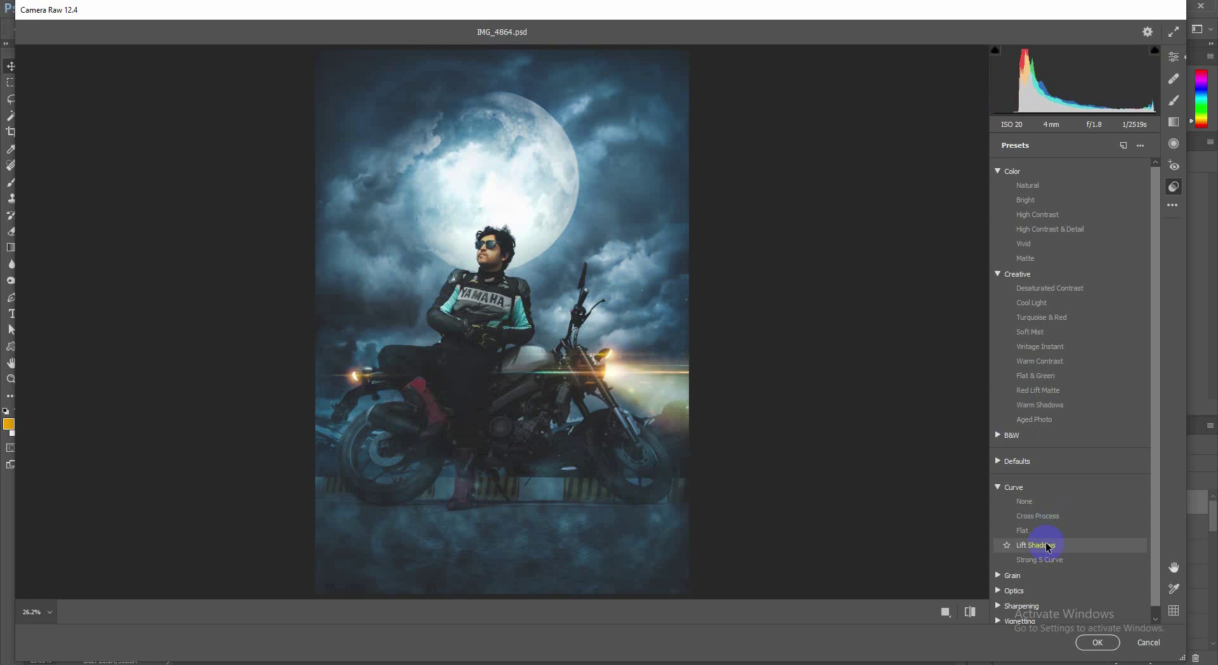
left_click(1149, 642)
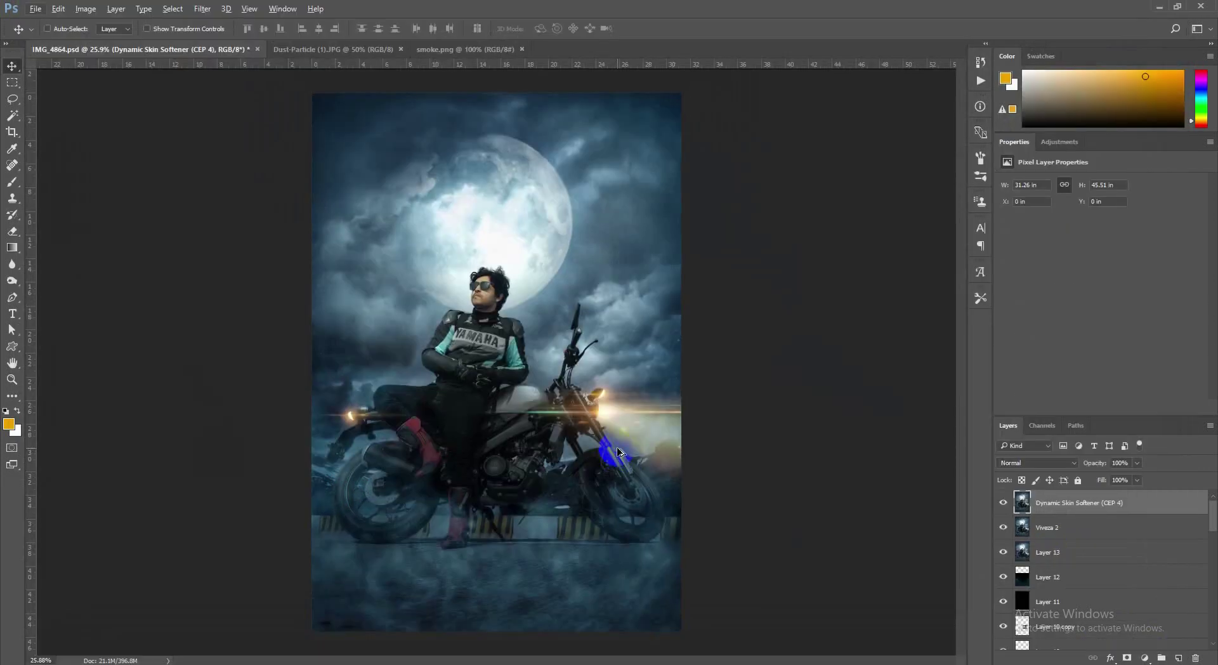